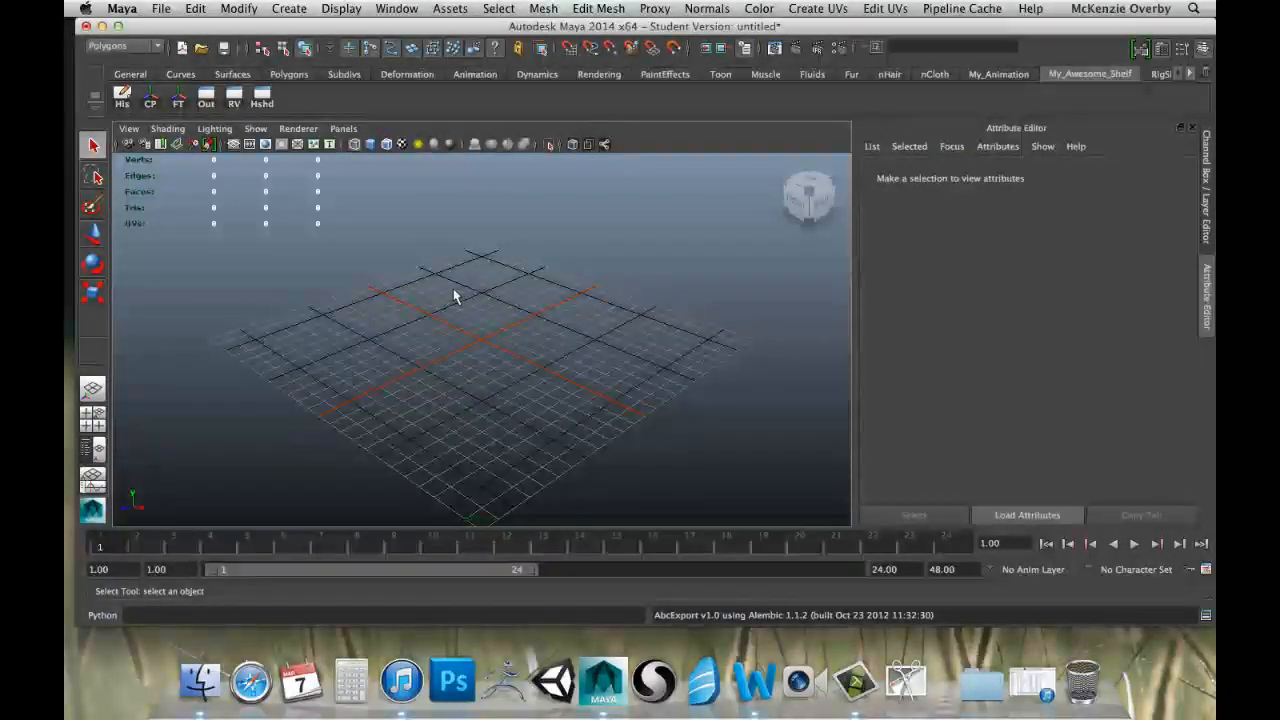
{"action": "left_click_drag", "start_coordinate": [429, 311], "coordinate": [580, 306], "text": "alt"}
{"action": "left_click_drag", "start_coordinate": [476, 308], "coordinate": [418, 358], "text": "alt"}
{"action": "mouse_move", "coordinate": [420, 358]}
{"action": "middle_mouse_down", "text": "alt"}
{"action": "mouse_move", "coordinate": [469, 351]}
{"action": "mouse_move", "coordinate": [397, 354]}
{"action": "middle_mouse_up", "text": "alt"}
{"action": "right_click_drag", "start_coordinate": [397, 354], "coordinate": [520, 306], "text": "alt"}
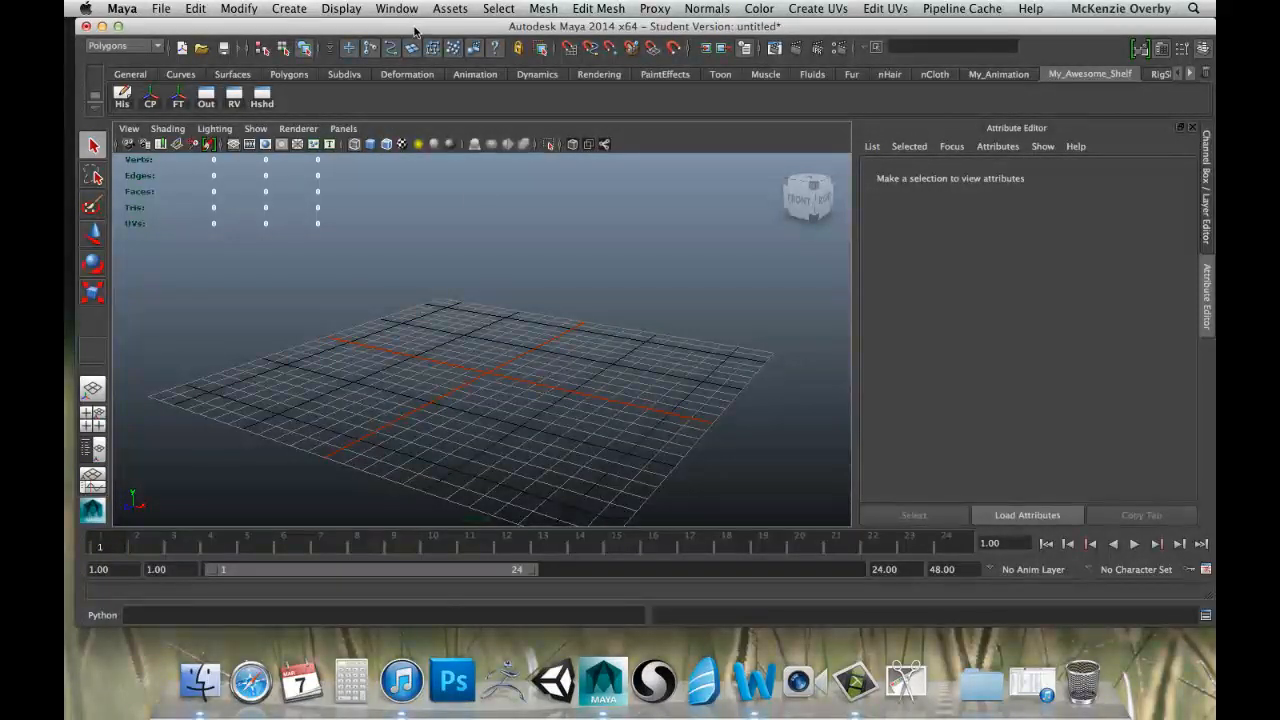
Create a polygon cube at the centre of the grid and display the scene with smooth shading.
{"action": "left_click", "coordinate": [286, 8]}
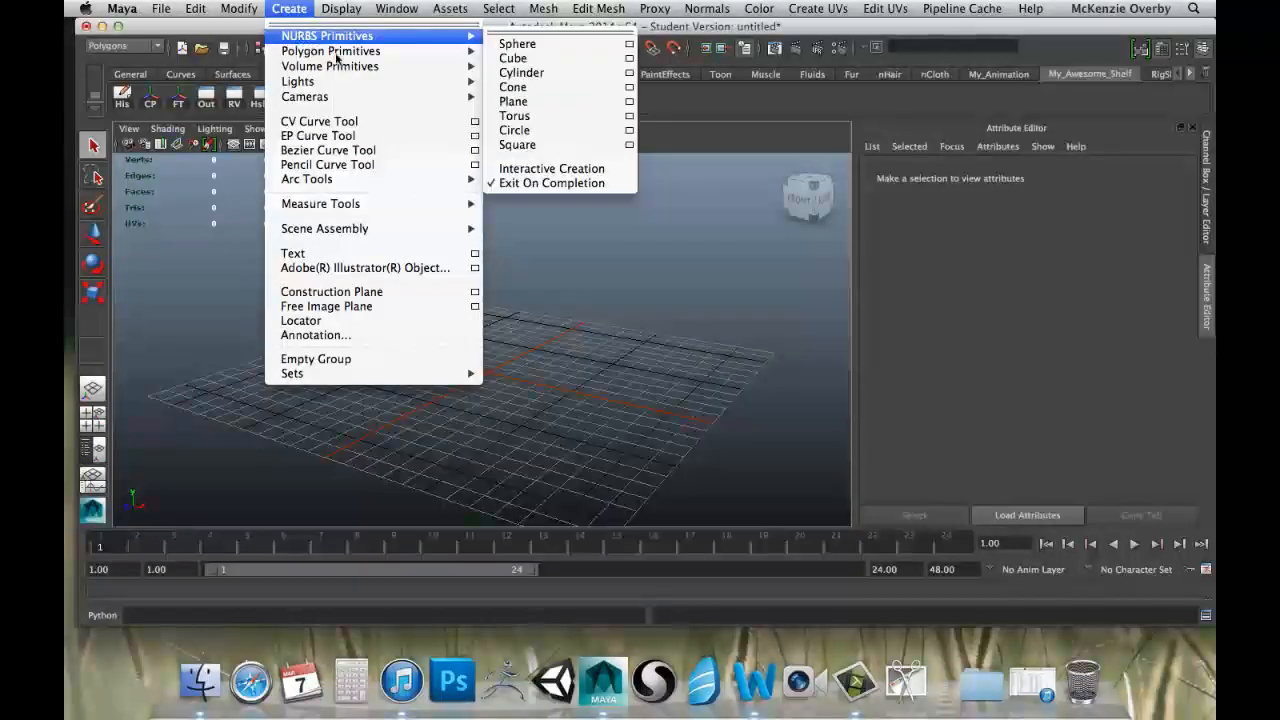
{"action": "mouse_move", "coordinate": [430, 51]}
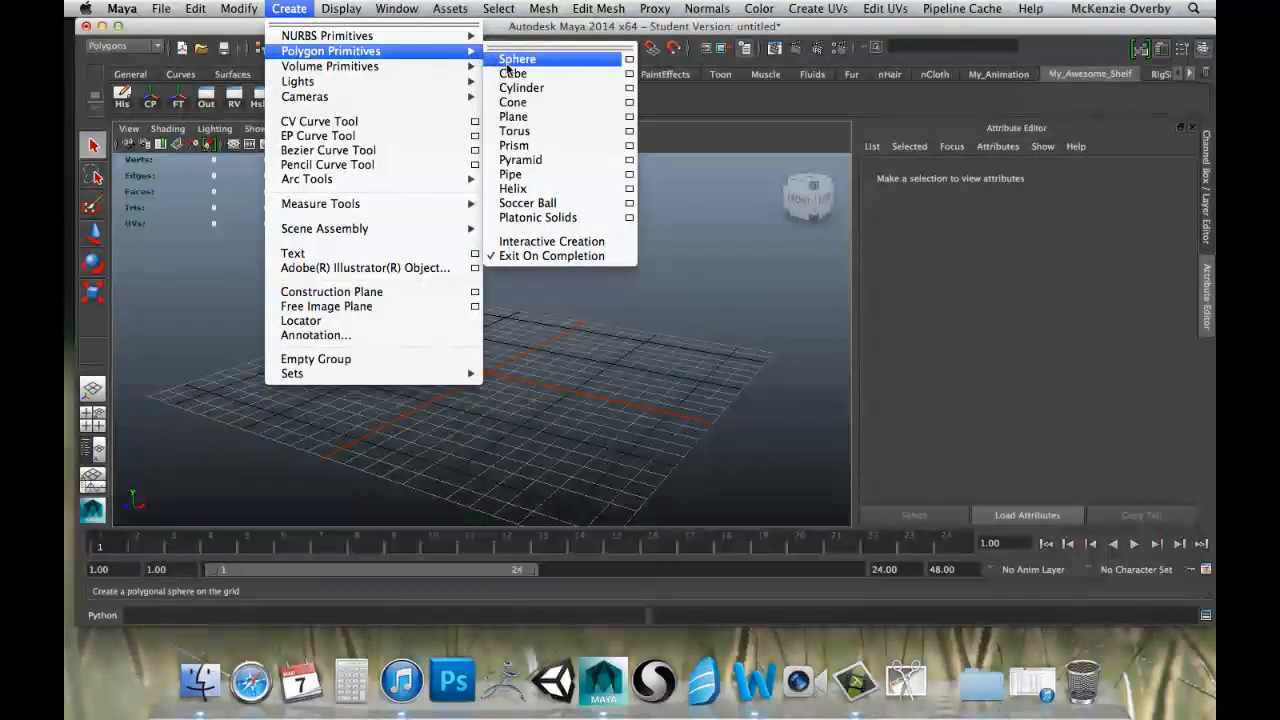
{"action": "left_click", "coordinate": [516, 75]}
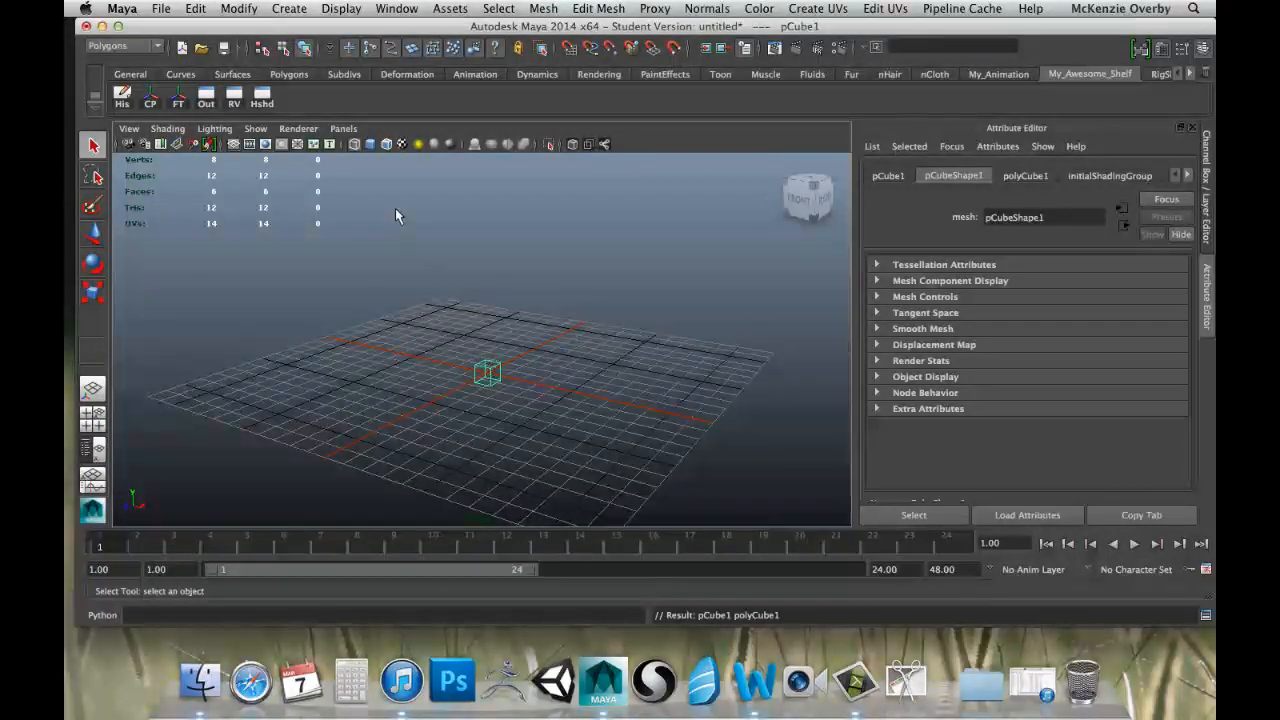
{"action": "left_click", "coordinate": [370, 146]}
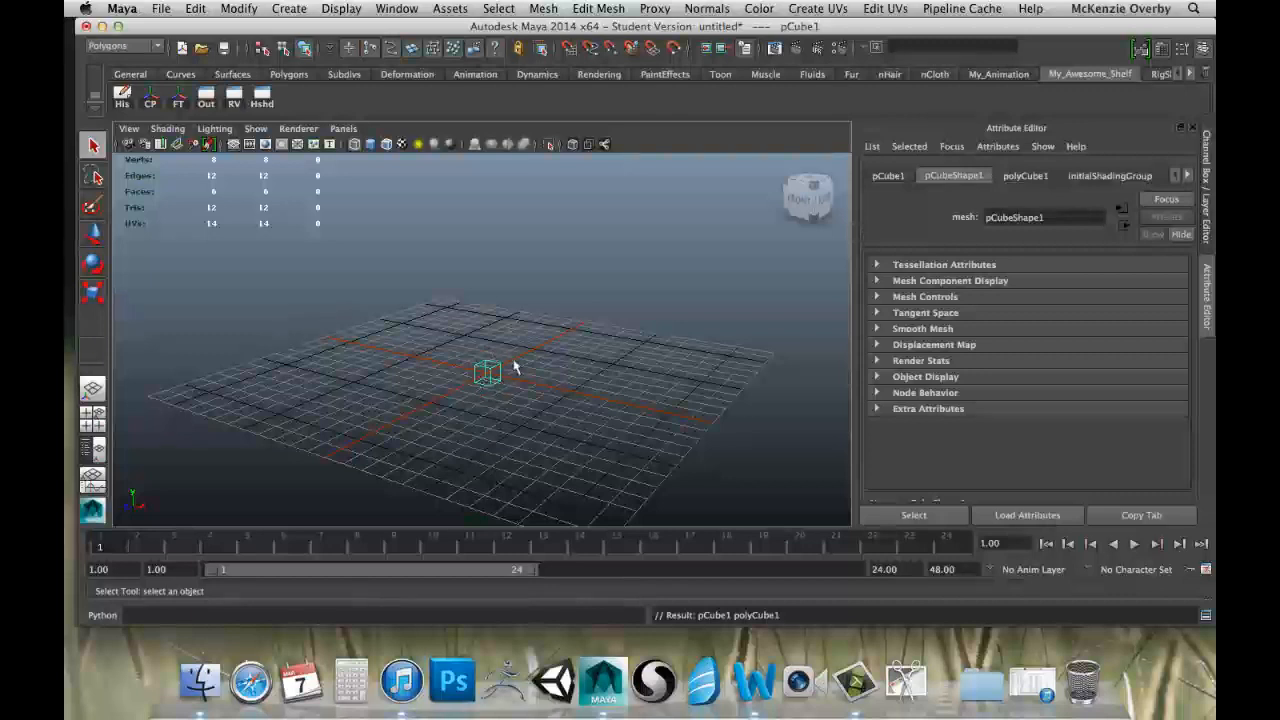
{"action": "left_click", "coordinate": [372, 146]}
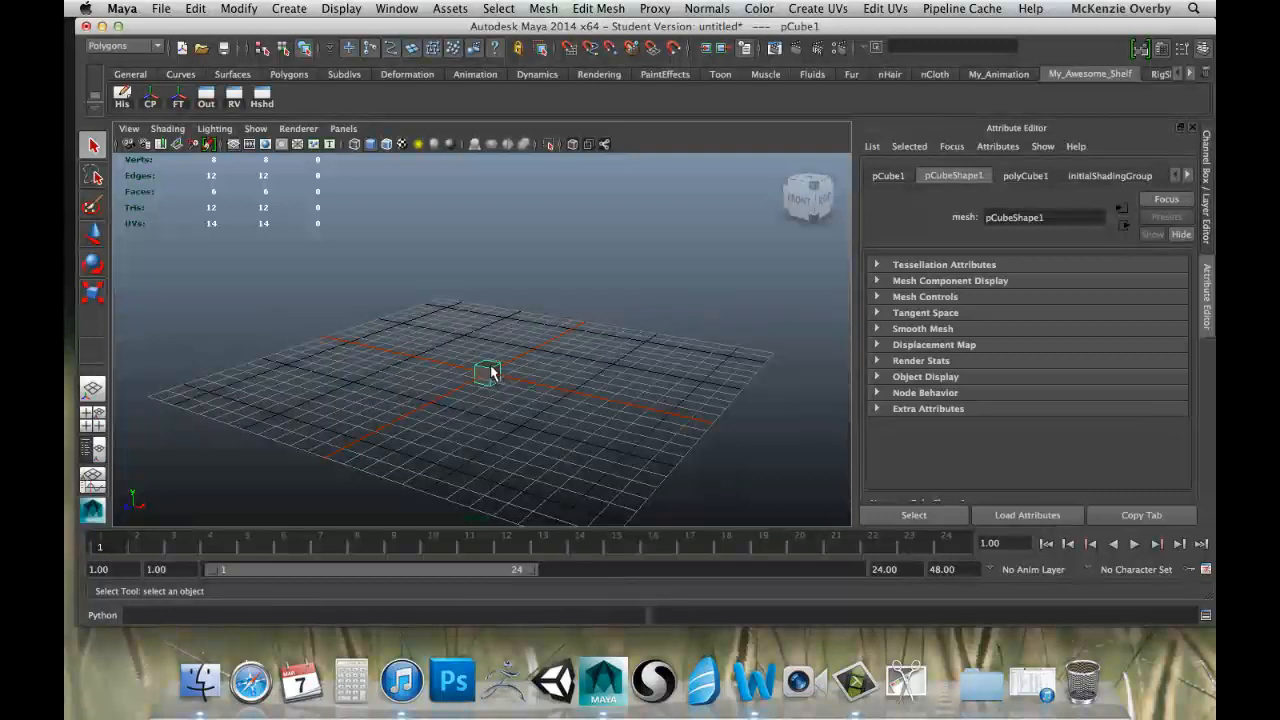
Raise the cube about 2.8 cm along the Y axis and scale it up uniformly to about 4.2.
{"action": "key", "text": "w"}
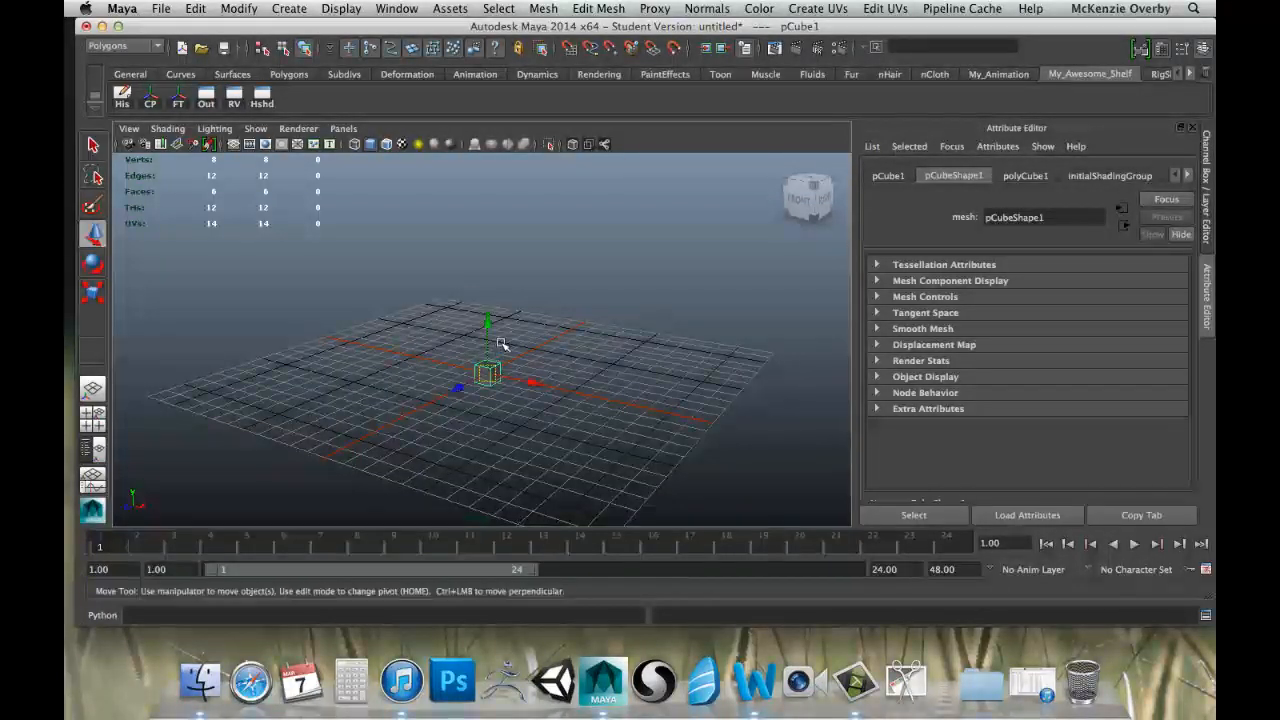
{"action": "left_click_drag", "start_coordinate": [488, 322], "coordinate": [490, 267]}
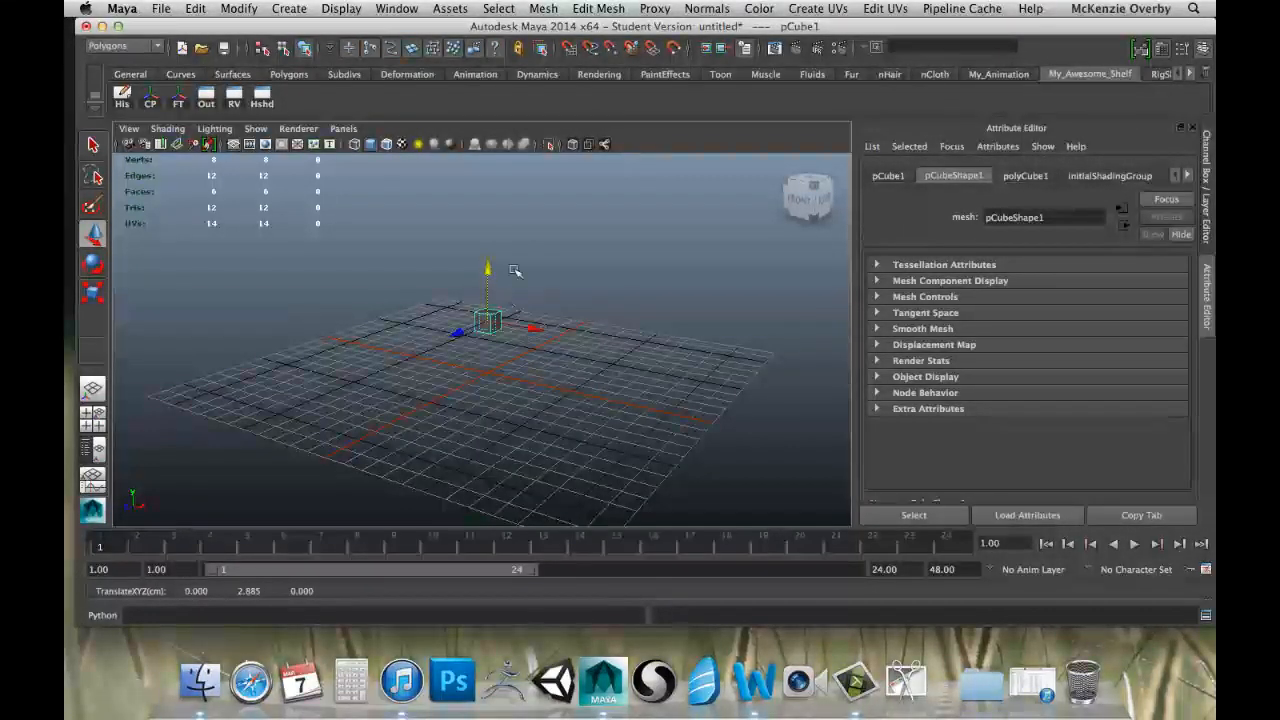
{"action": "left_click_drag", "start_coordinate": [410, 301], "coordinate": [455, 298], "text": "alt"}
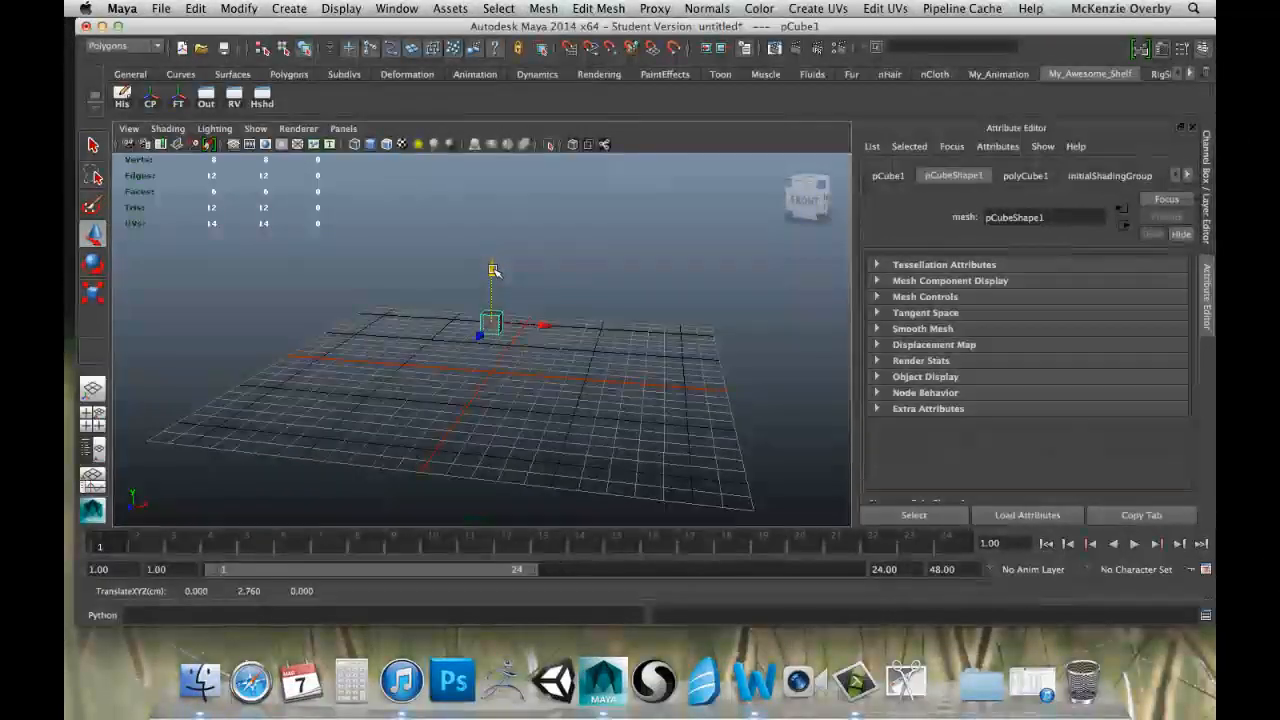
{"action": "left_click_drag", "start_coordinate": [595, 265], "coordinate": [537, 292], "text": "alt"}
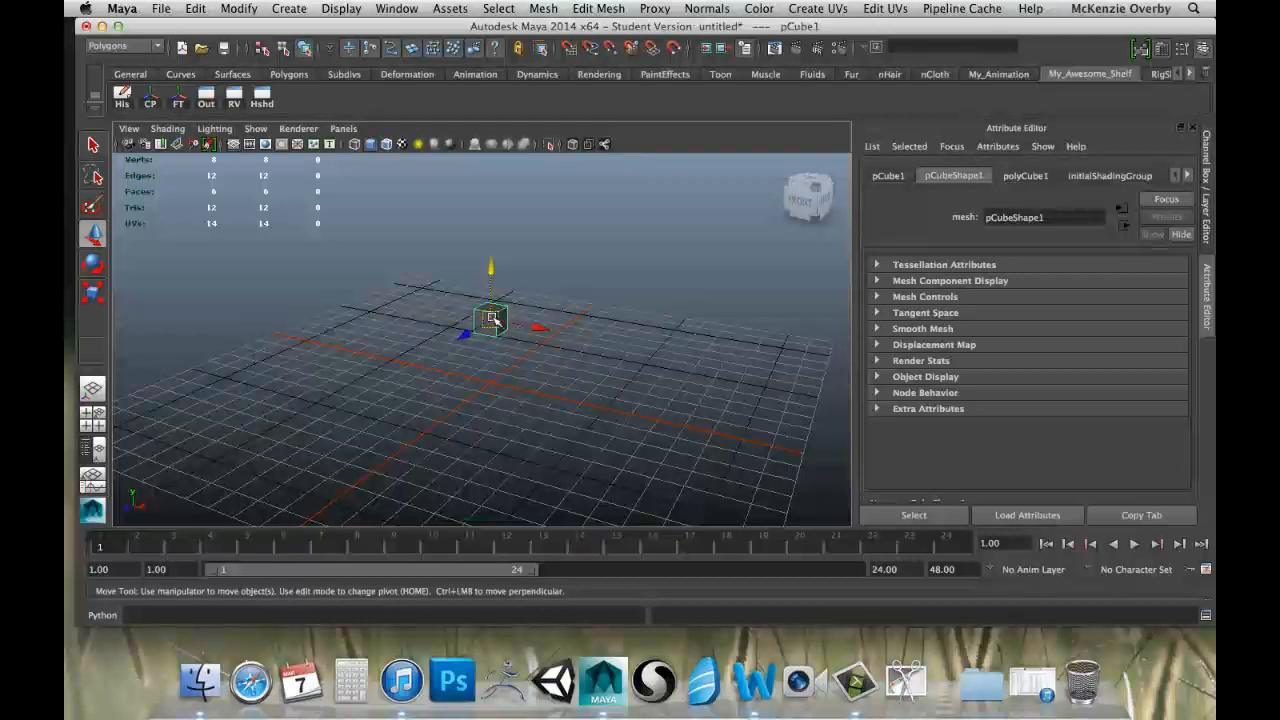
{"action": "key", "text": "r"}
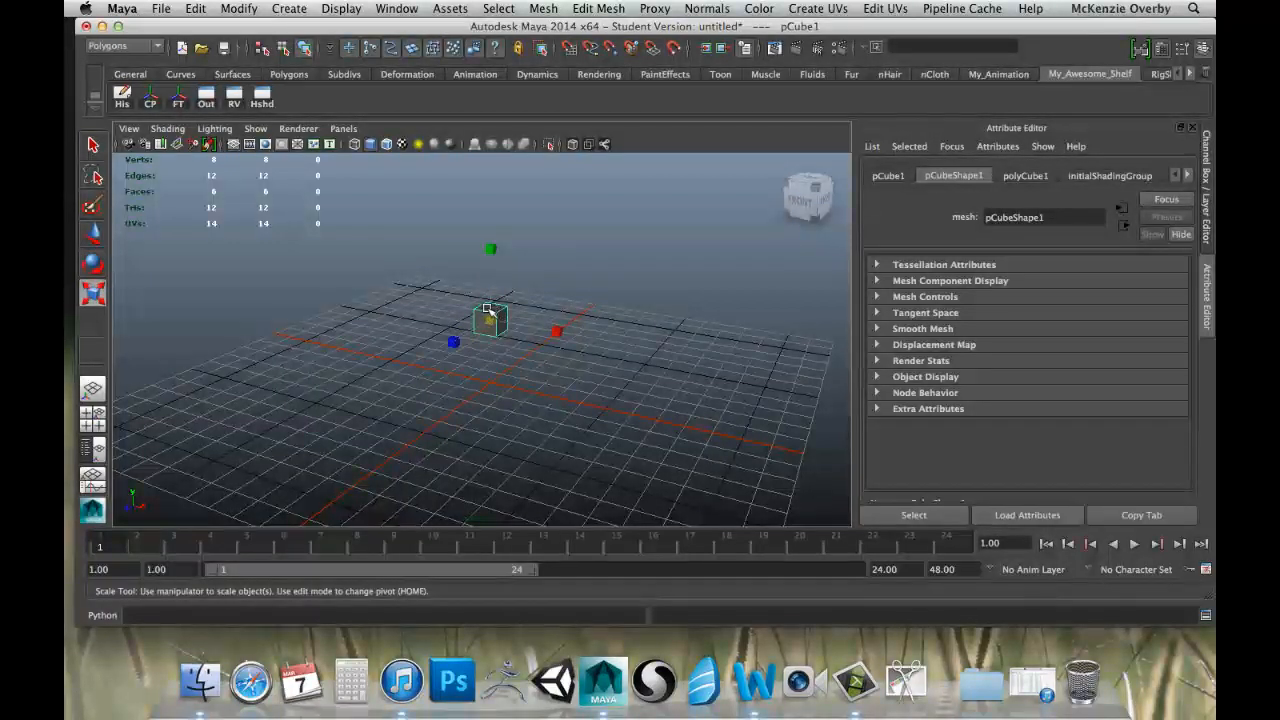
{"action": "left_click_drag", "start_coordinate": [490, 320], "coordinate": [543, 320]}
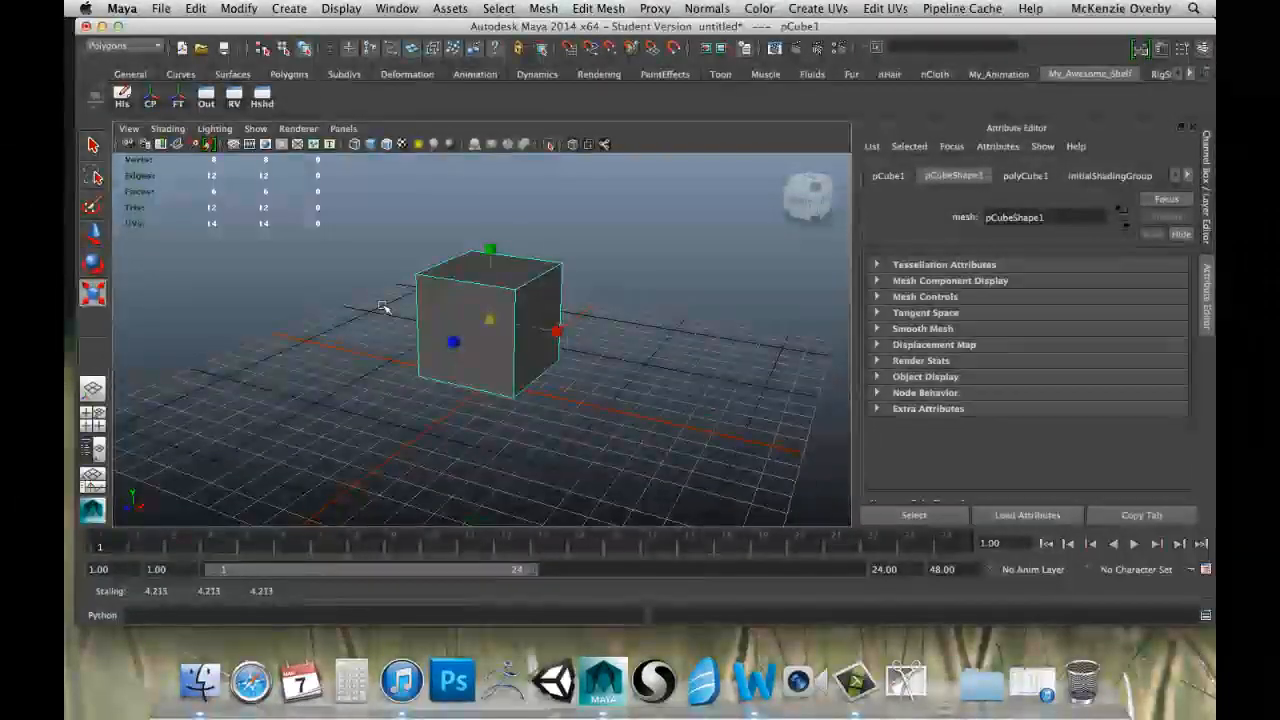
{"action": "left_click", "coordinate": [91, 266]}
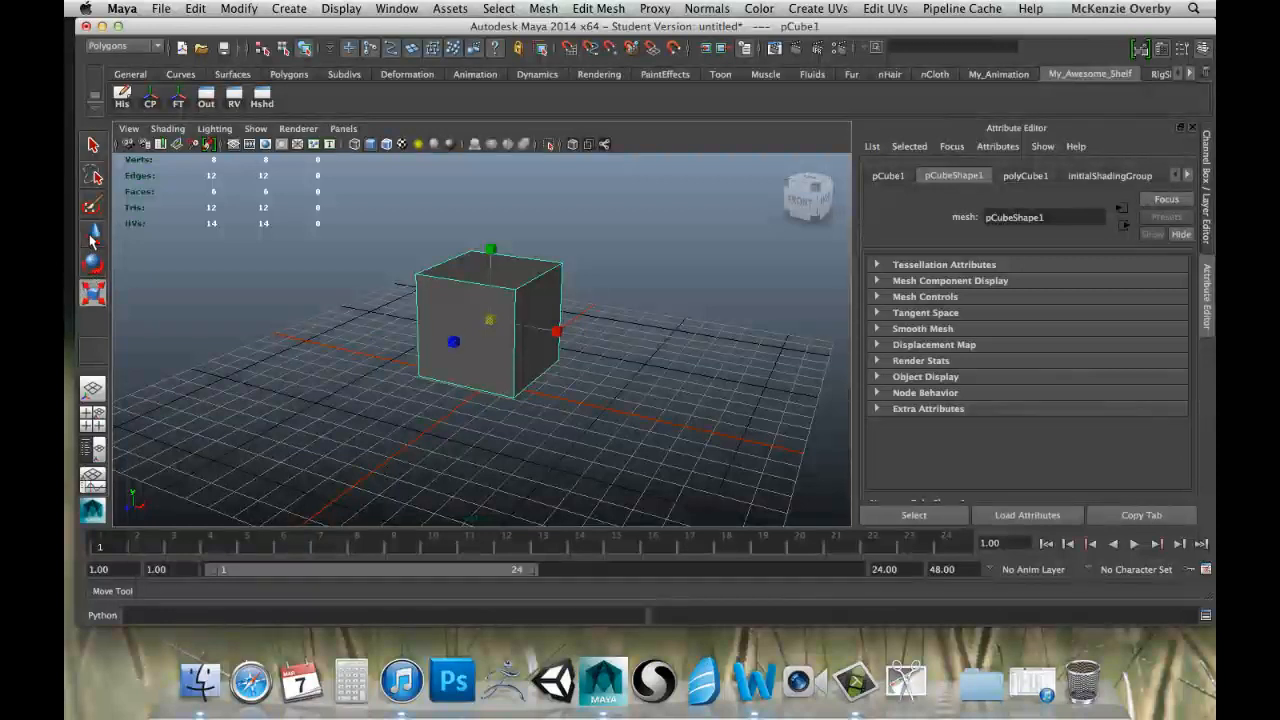
{"action": "left_click", "coordinate": [92, 236]}
{"action": "left_click", "coordinate": [96, 264]}
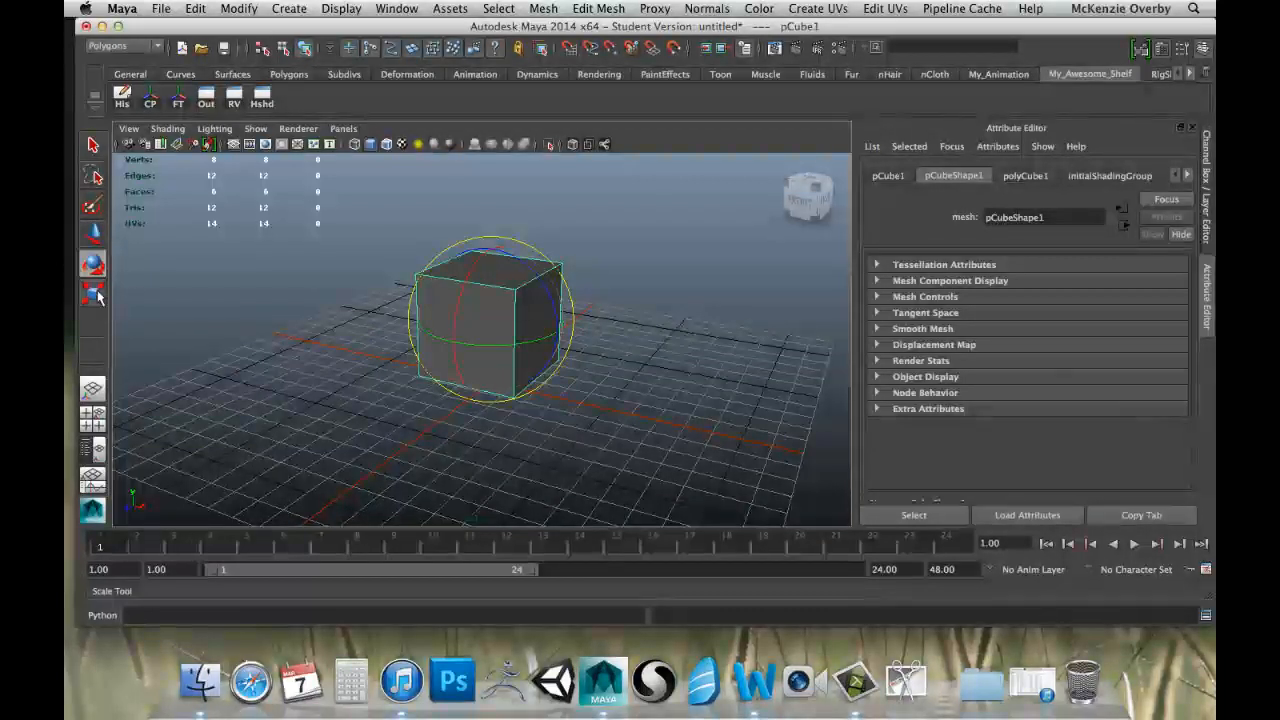
{"action": "left_click", "coordinate": [91, 245]}
{"action": "left_click", "coordinate": [94, 265]}
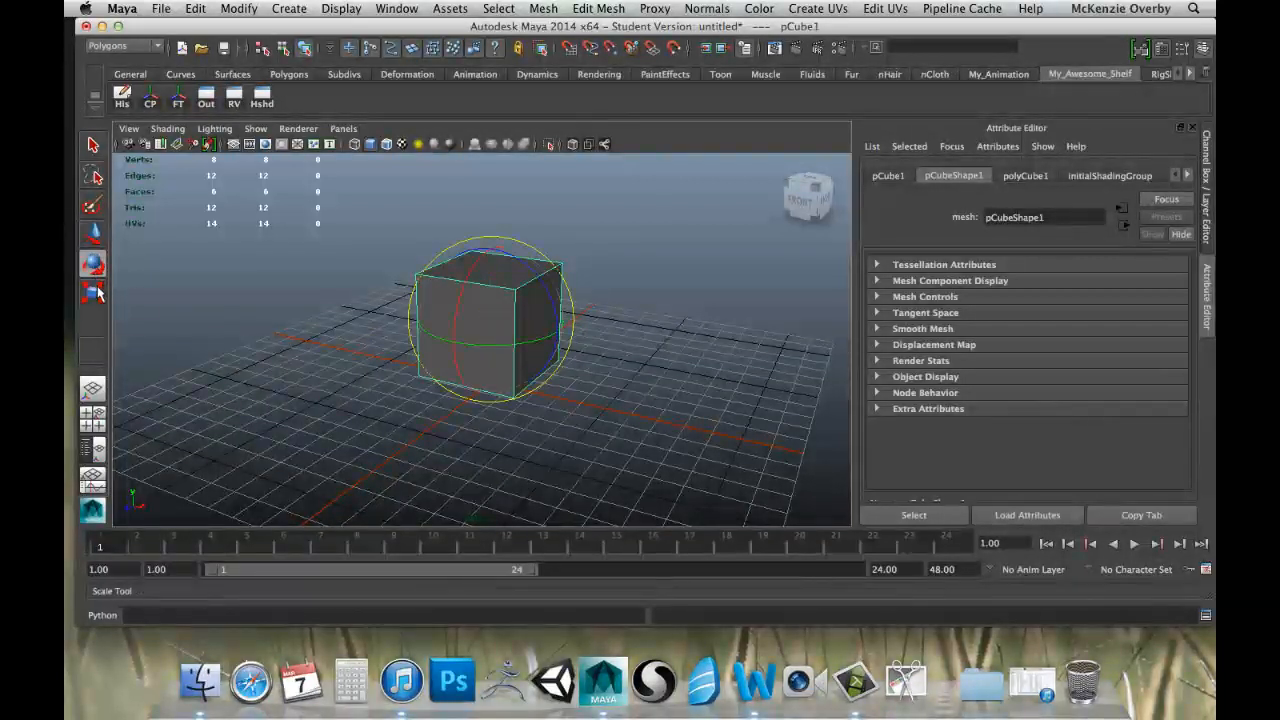
{"action": "left_click", "coordinate": [95, 290]}
Enlarge the cube further with the Scale tool to a uniform scale of about 5.6.
{"action": "key", "text": "w"}
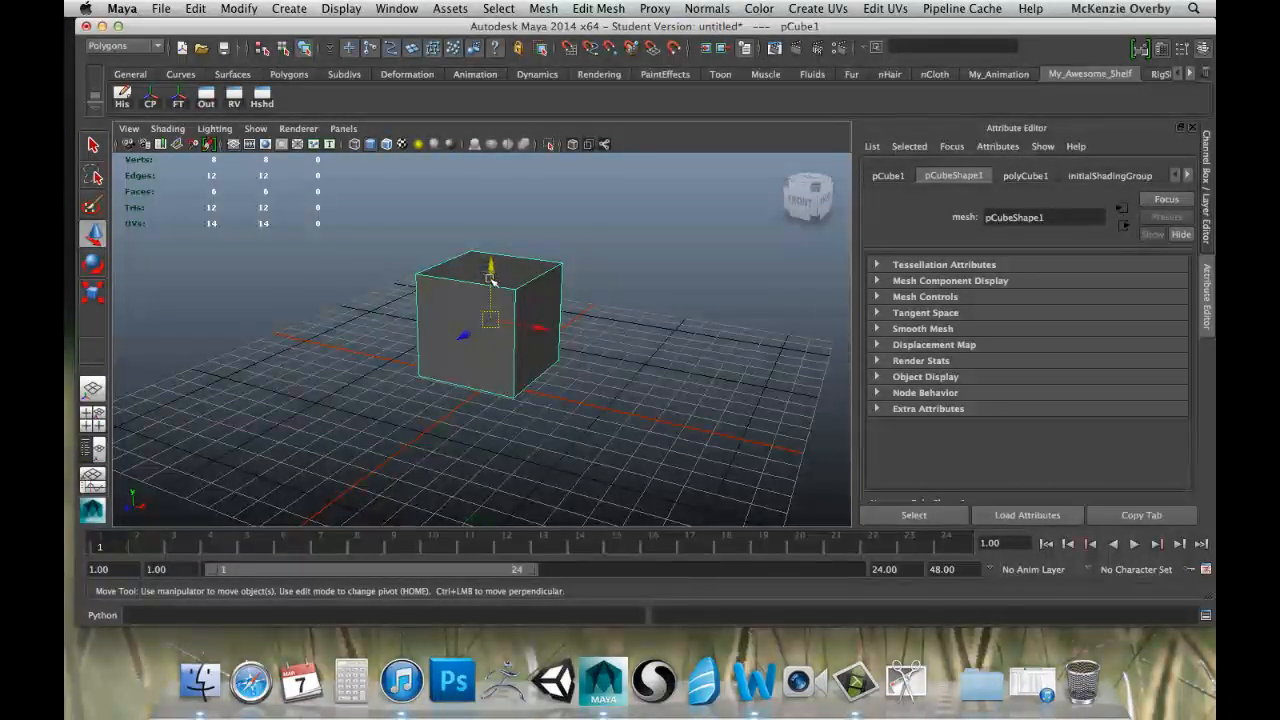
{"action": "key", "text": "r"}
{"action": "mouse_move", "coordinate": [503, 313]}
{"action": "left_mouse_down"}
{"action": "mouse_move", "coordinate": [531, 314]}
{"action": "mouse_move", "coordinate": [518, 313]}
{"action": "left_mouse_up"}
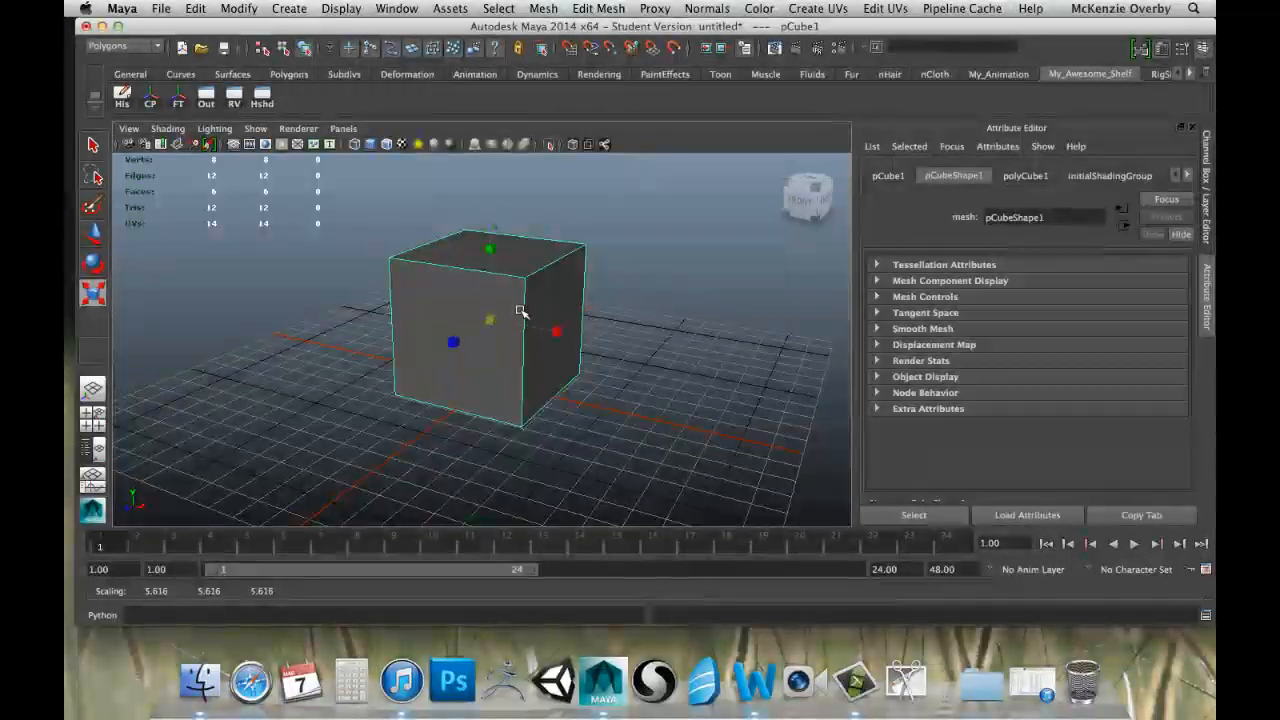
Examine the enlarged cube from several angles and distances.
{"action": "left_click_drag", "start_coordinate": [591, 289], "coordinate": [523, 312], "text": "alt"}
{"action": "left_click", "coordinate": [622, 268]}
{"action": "left_click", "coordinate": [523, 312]}
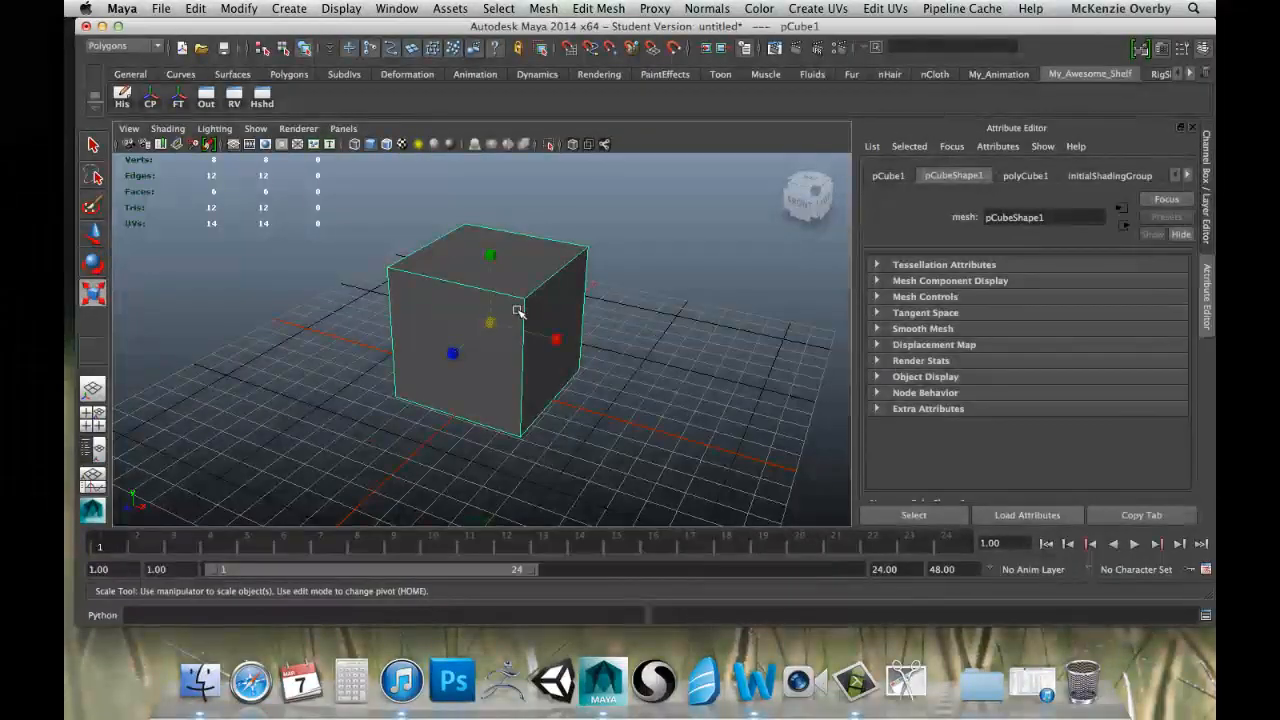
{"action": "scroll", "coordinate": [523, 312], "scroll_direction": "up", "scroll_amount": 4}
{"action": "middle_click_drag", "start_coordinate": [565, 292], "coordinate": [548, 266], "text": "alt"}
{"action": "left_click_drag", "start_coordinate": [631, 302], "coordinate": [608, 283], "text": "alt"}
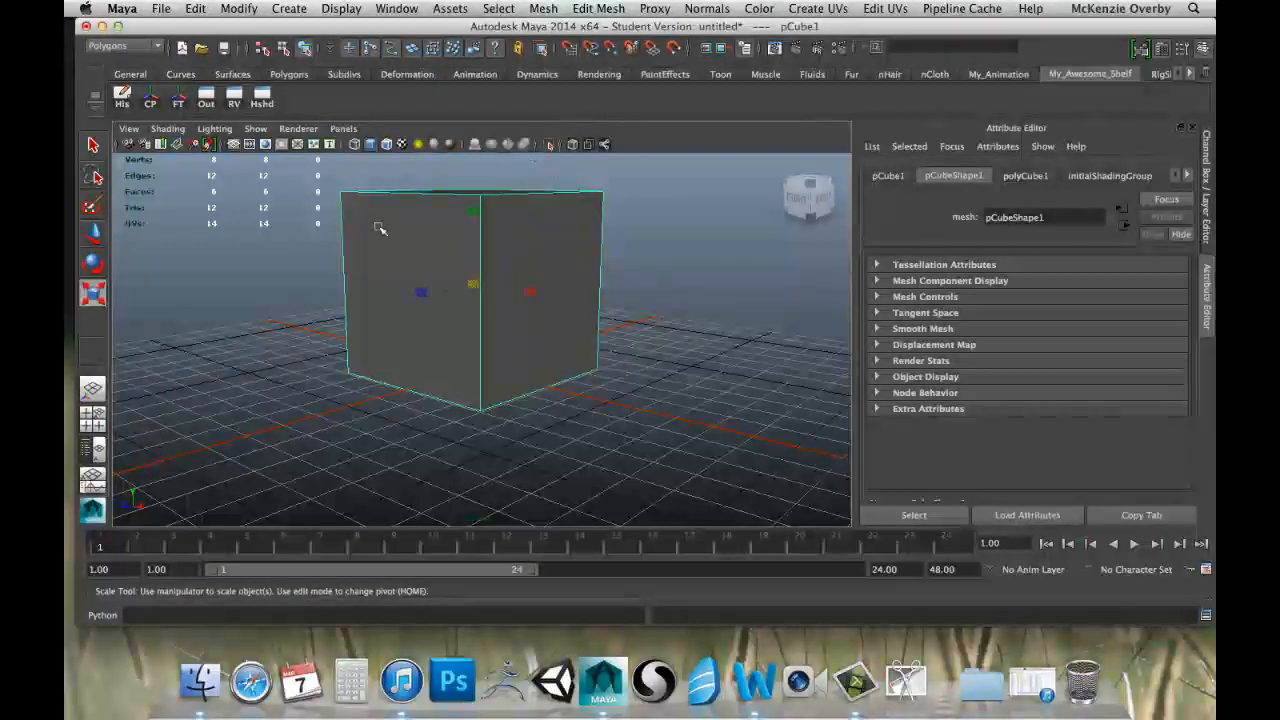
{"action": "left_click_drag", "start_coordinate": [460, 304], "coordinate": [424, 253], "text": "alt"}
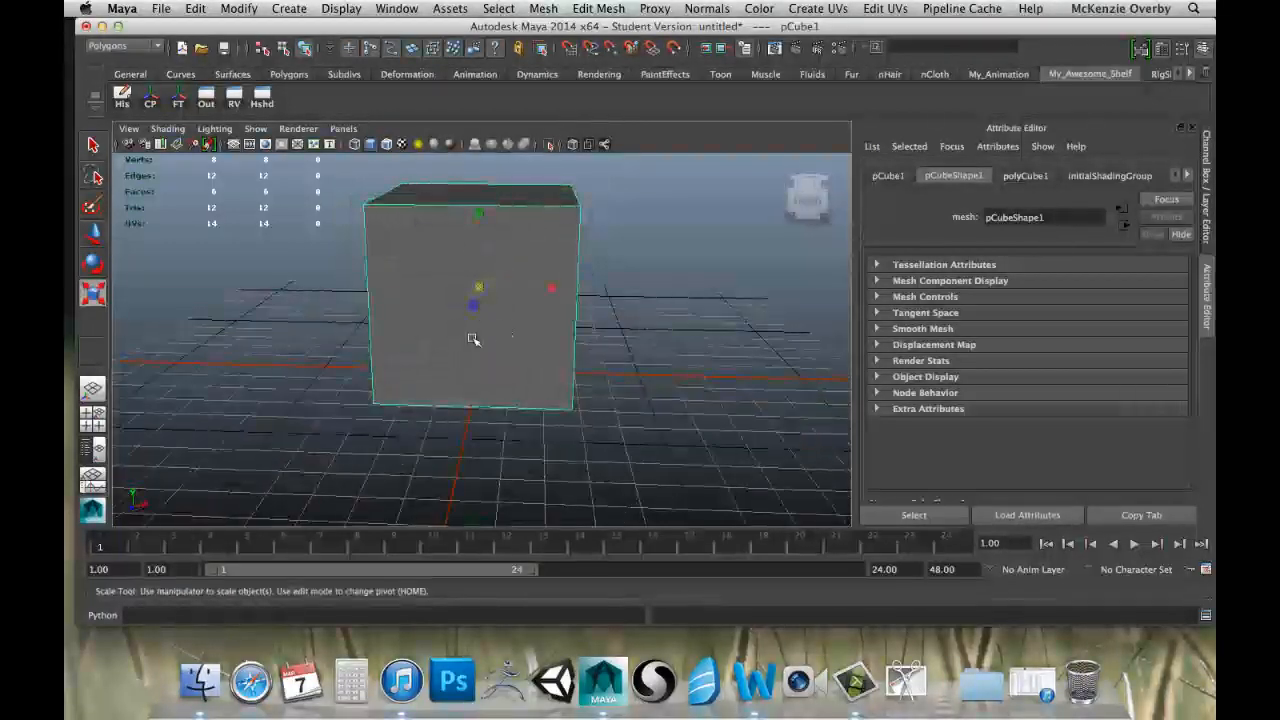
{"action": "left_click_drag", "start_coordinate": [474, 346], "coordinate": [557, 314], "text": "alt"}
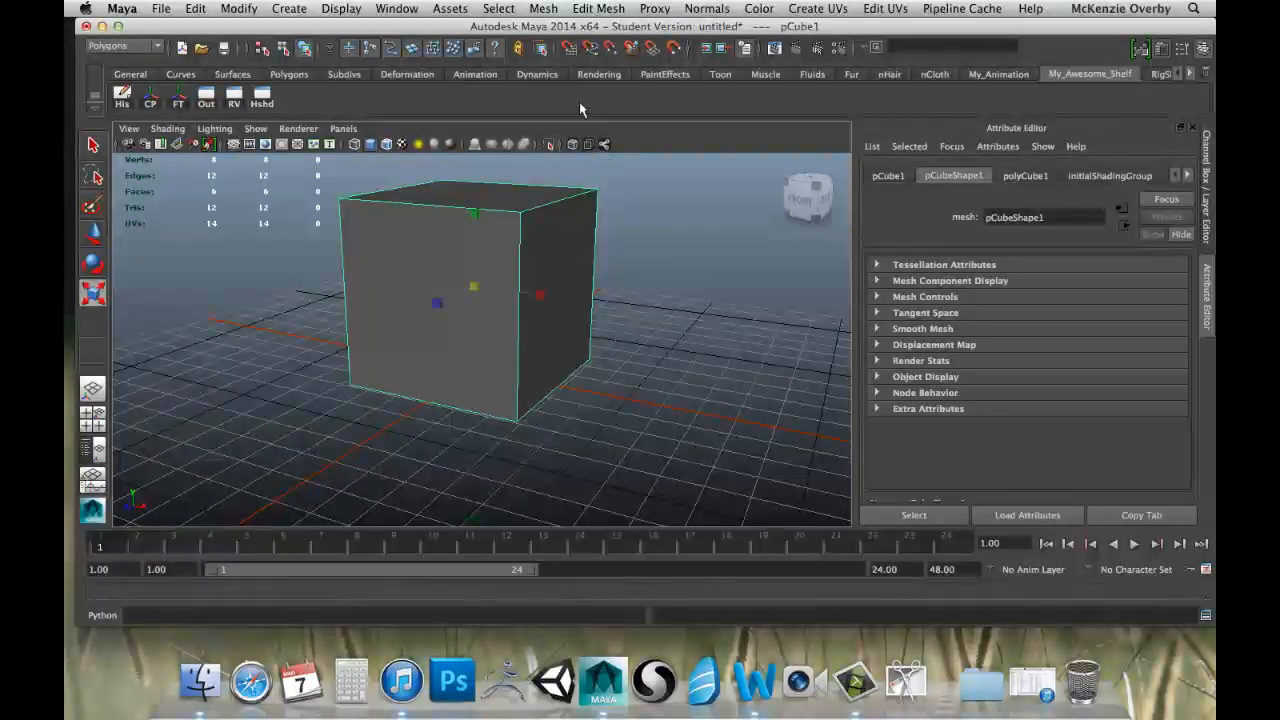
Set up the Insert Edge Loop Tool to insert multiple edge loops, with the number of loops at 4.
{"action": "left_click", "coordinate": [578, 8]}
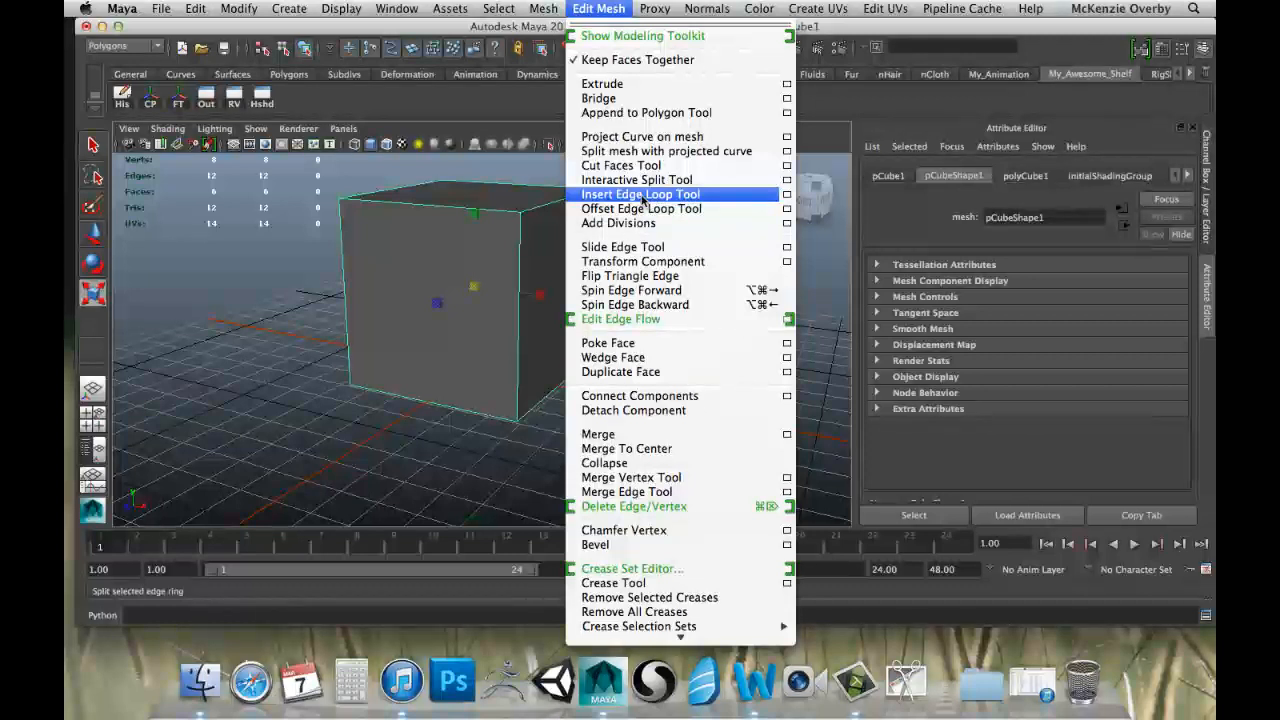
{"action": "left_click", "coordinate": [787, 195]}
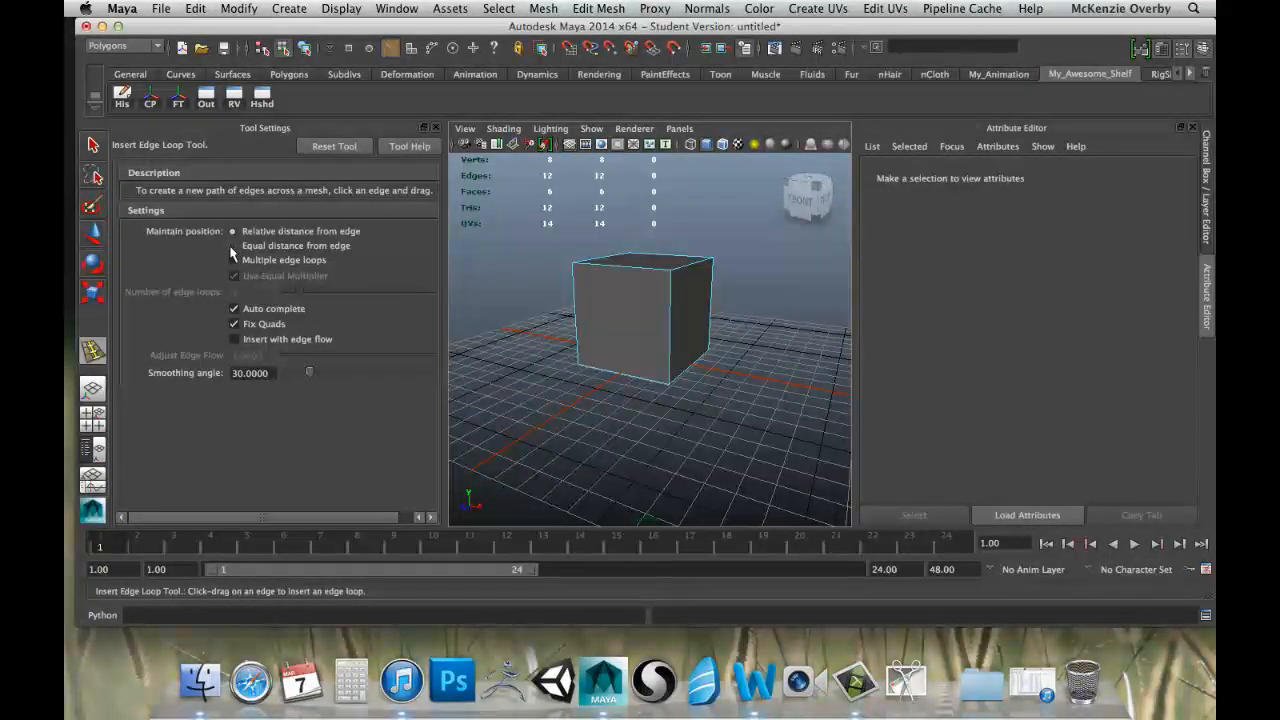
{"action": "scroll", "coordinate": [590, 300], "scroll_direction": "up", "scroll_amount": 3}
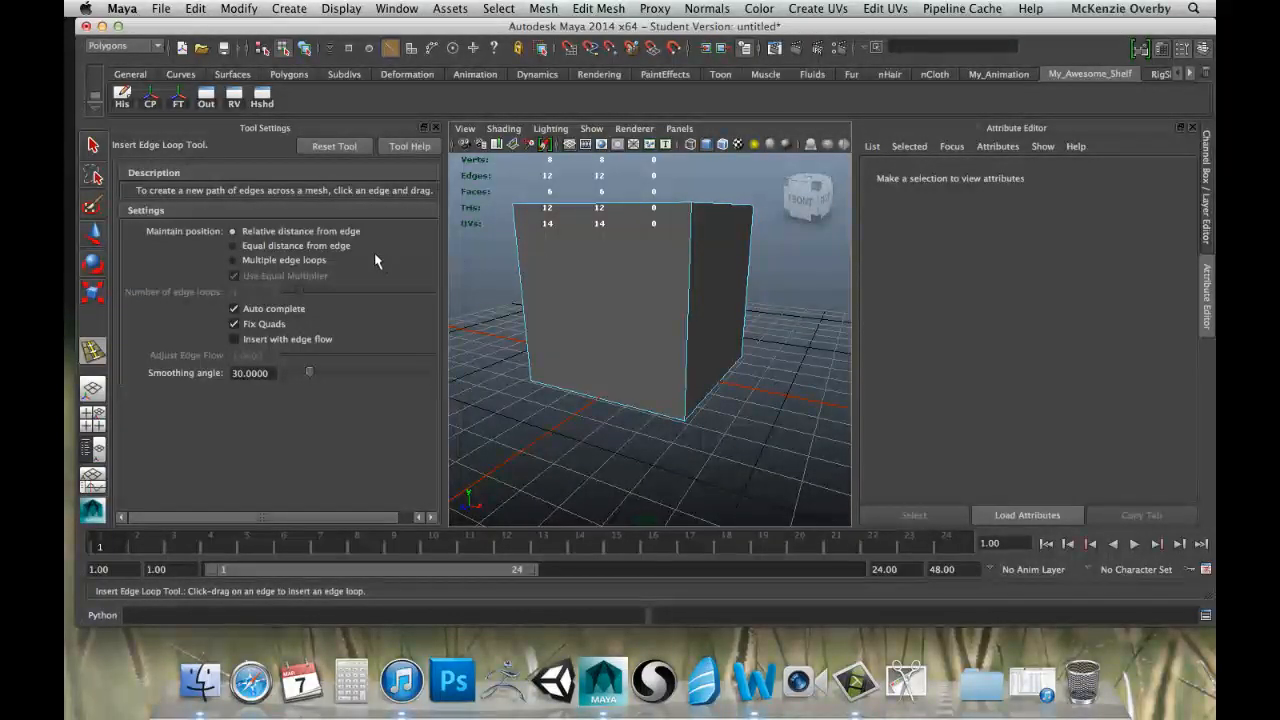
{"action": "left_click", "coordinate": [234, 260]}
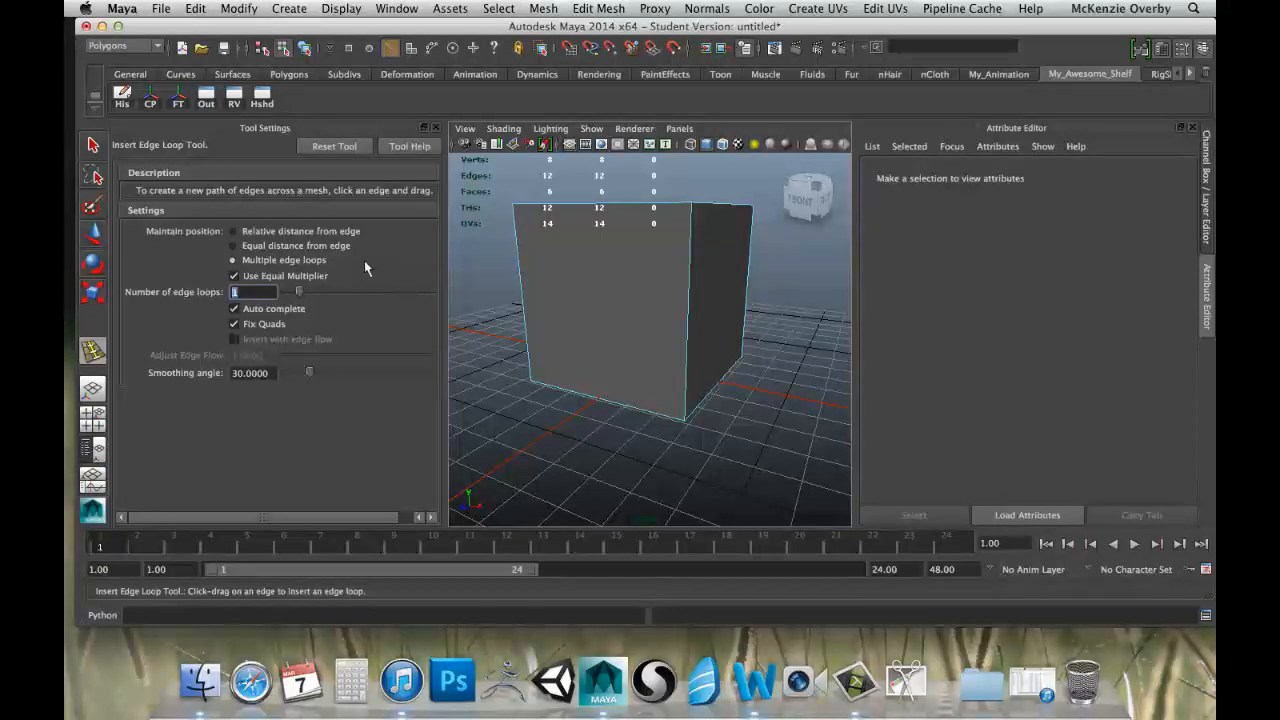
{"action": "type", "text": "4"}
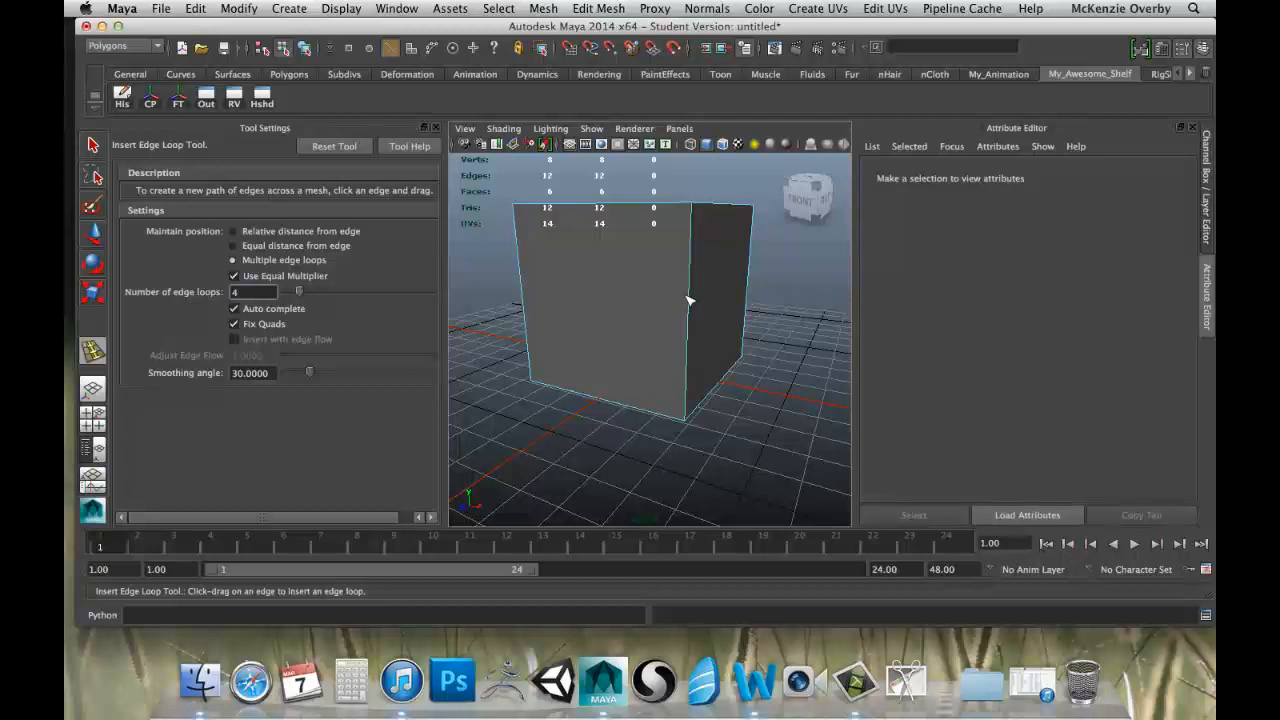
Insert four evenly spaced edge loops across the cube in each of its three directions.
{"action": "left_click_drag", "start_coordinate": [690, 299], "coordinate": [692, 300]}
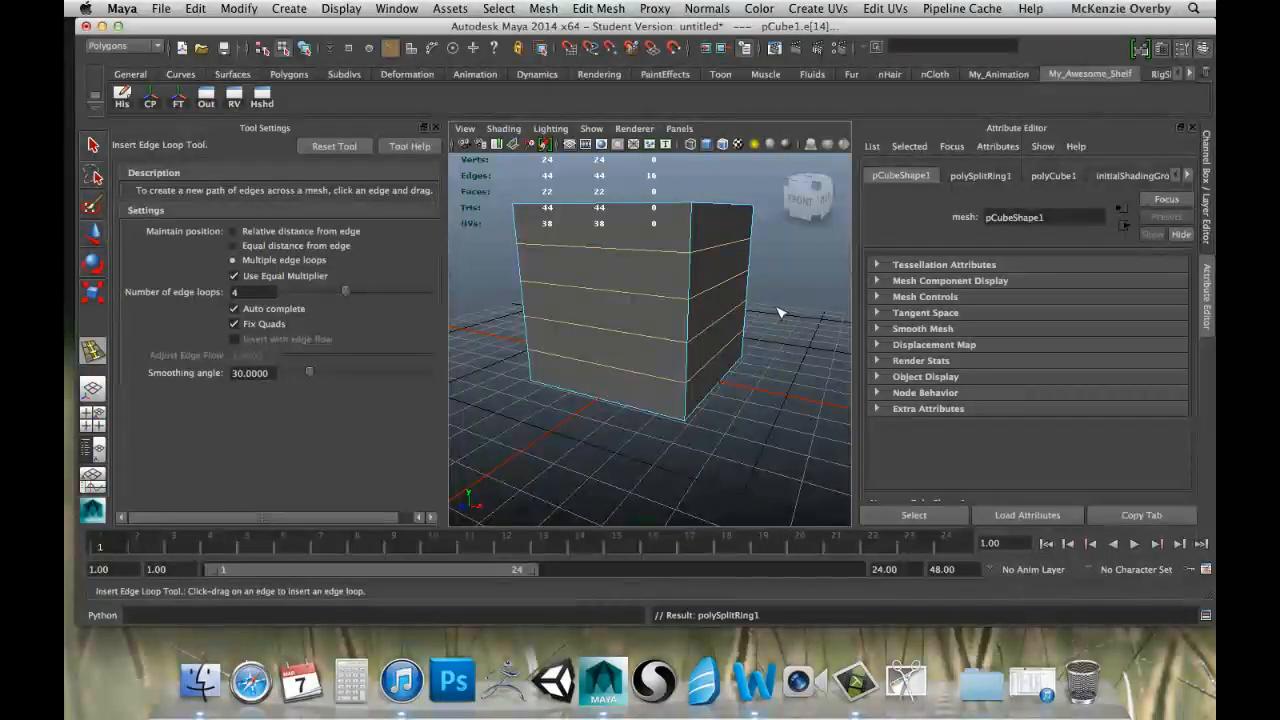
{"action": "left_click_drag", "start_coordinate": [770, 358], "coordinate": [711, 254], "text": "alt"}
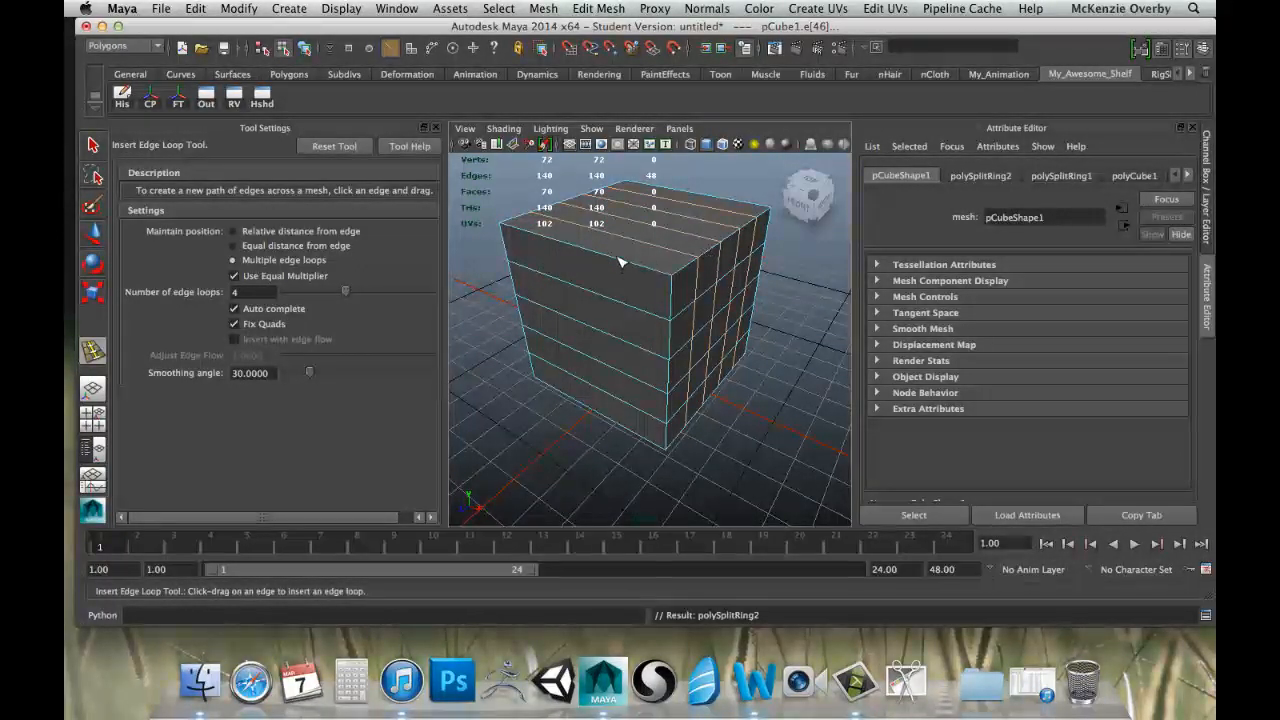
{"action": "left_click_drag", "start_coordinate": [620, 262], "coordinate": [620, 262]}
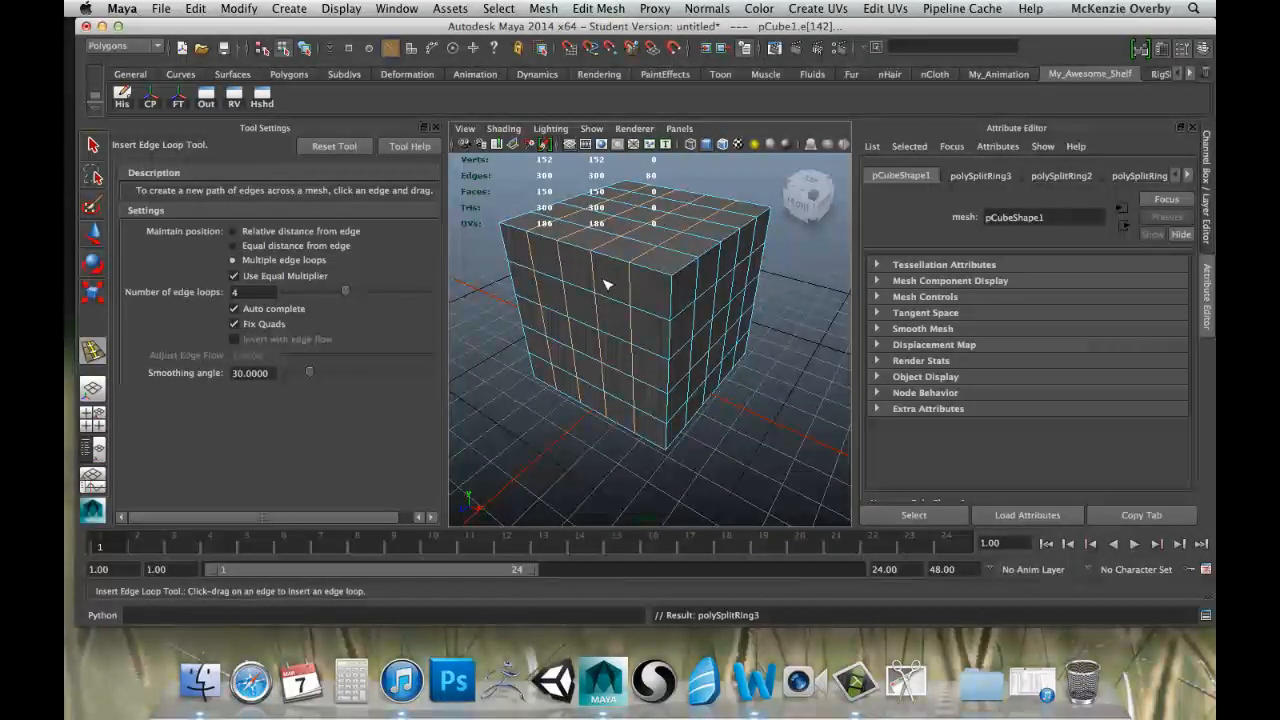
Switch to the Select tool, then undo and redo the last edge loop insertion.
{"action": "key", "text": "q"}
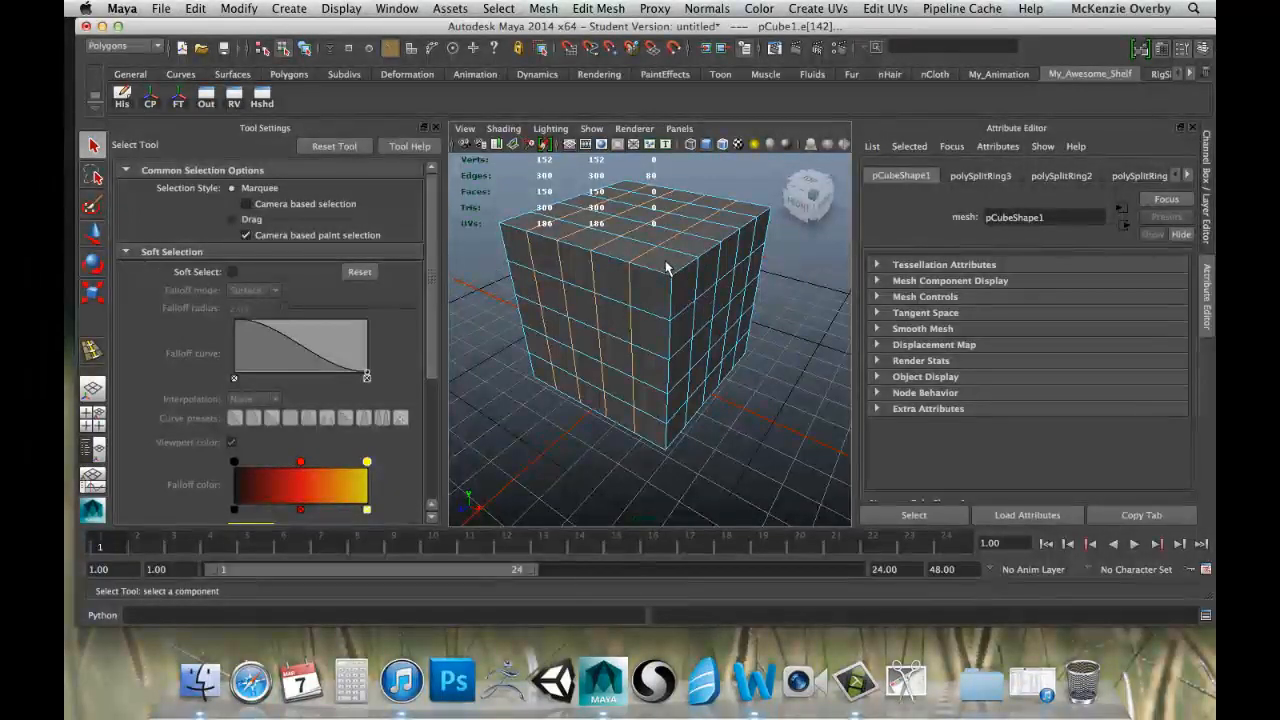
{"action": "key", "text": "z"}
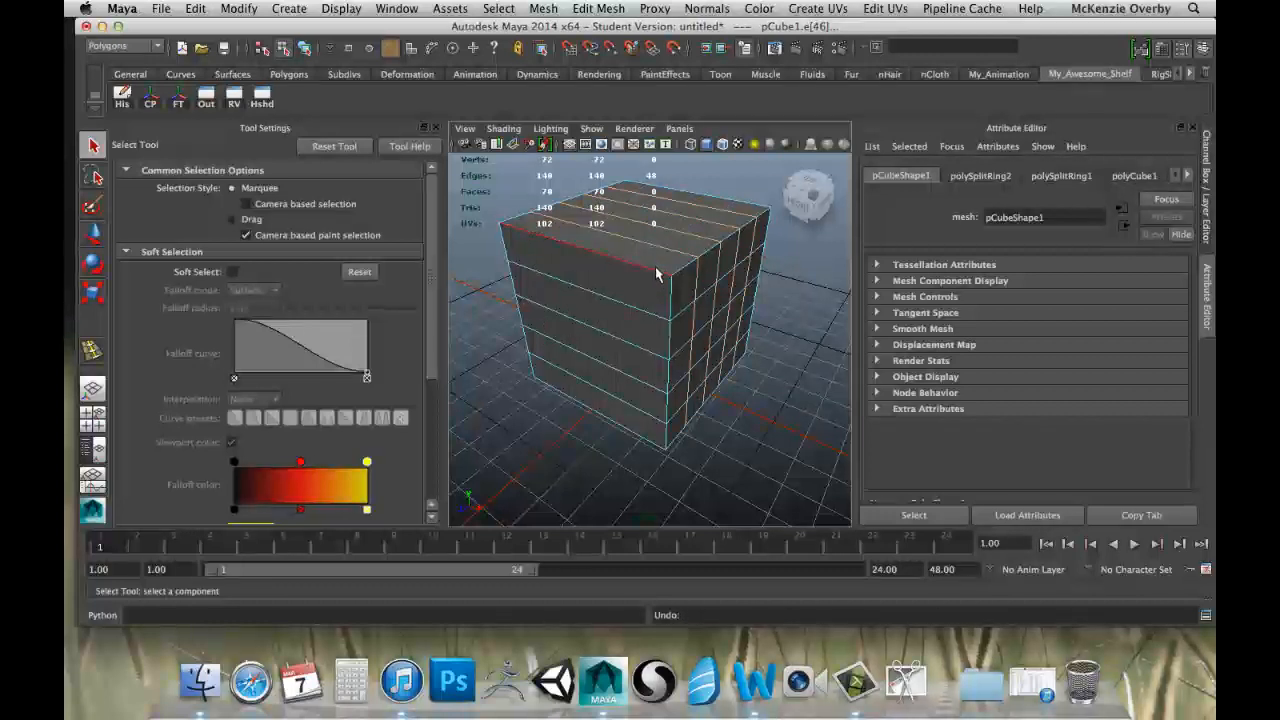
{"action": "key", "text": "shift+z"}
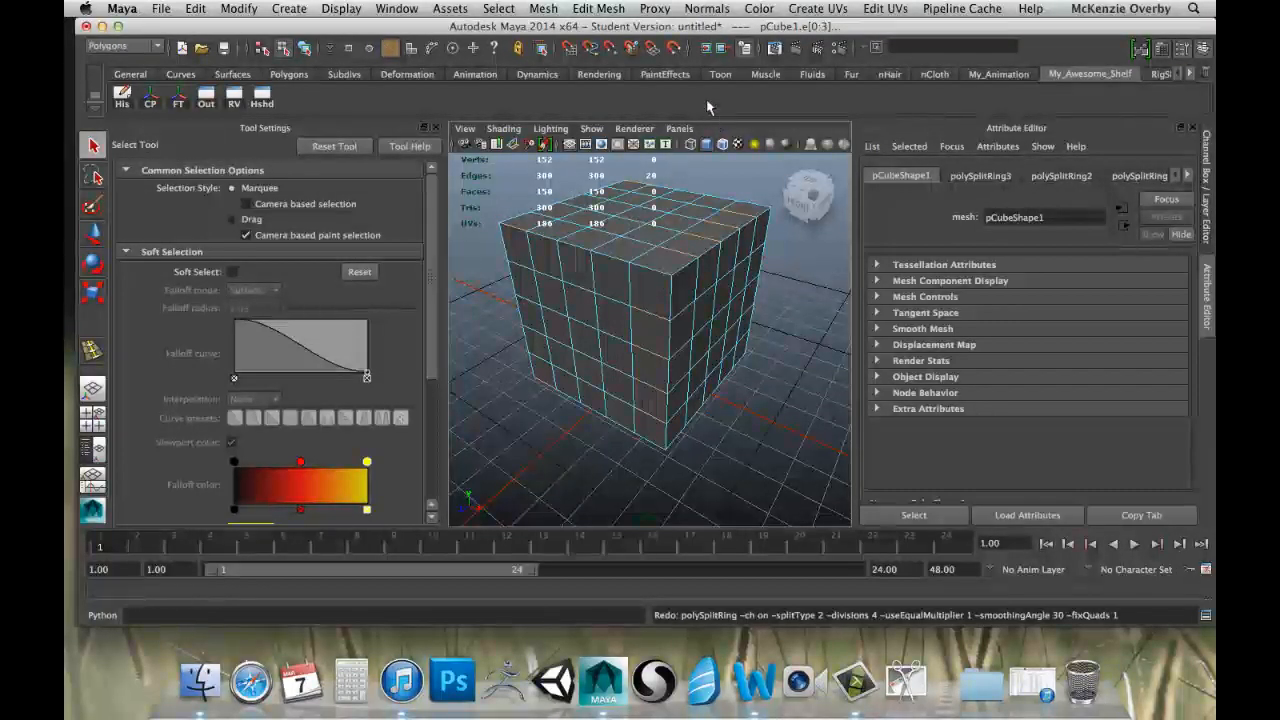
Insert five more sets of four edge loops between existing loops on the cube, both vertically and horizontally.
{"action": "left_click", "coordinate": [615, 10]}
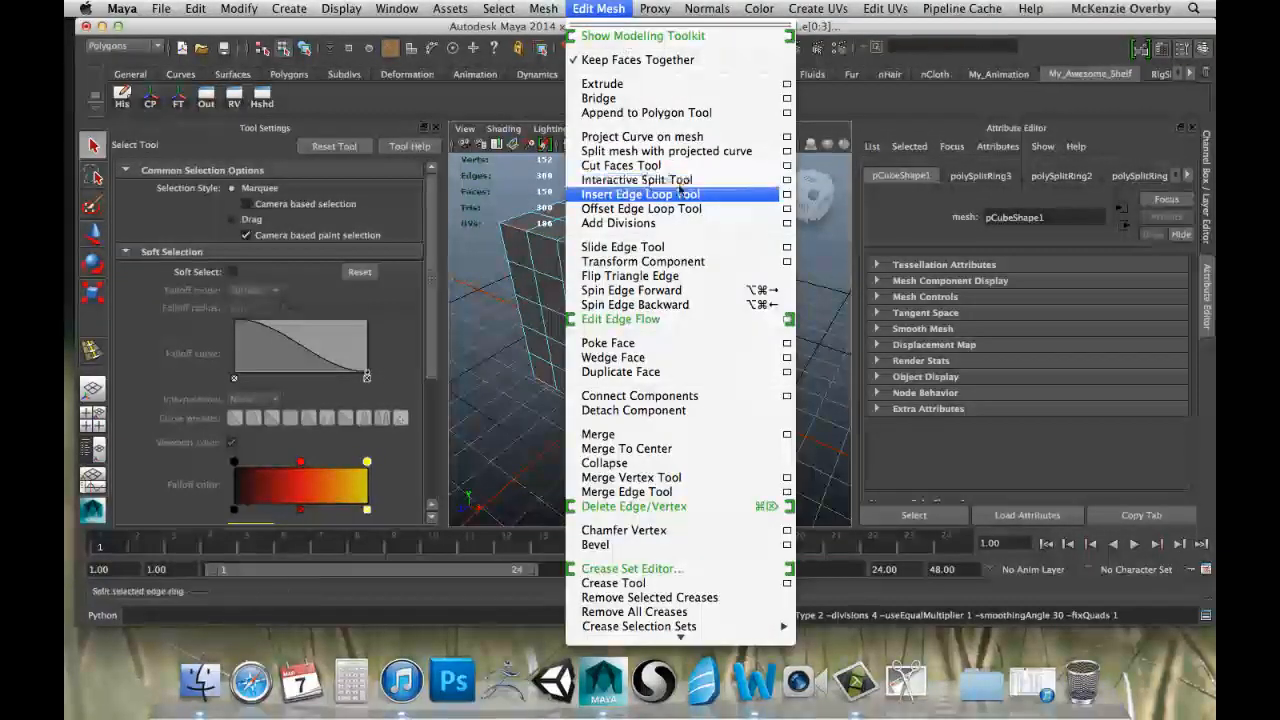
{"action": "left_click", "coordinate": [650, 194]}
{"action": "left_click_drag", "start_coordinate": [714, 257], "coordinate": [718, 262]}
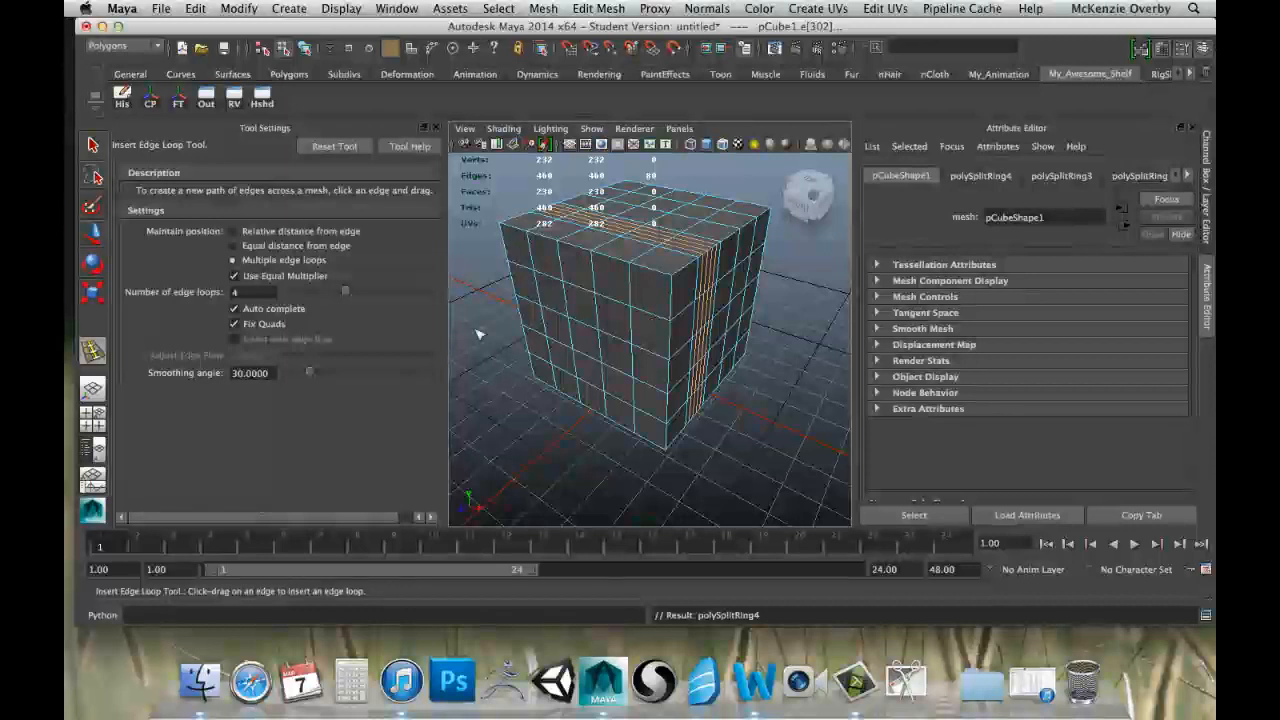
{"action": "left_click", "coordinate": [530, 343]}
{"action": "left_click", "coordinate": [541, 282]}
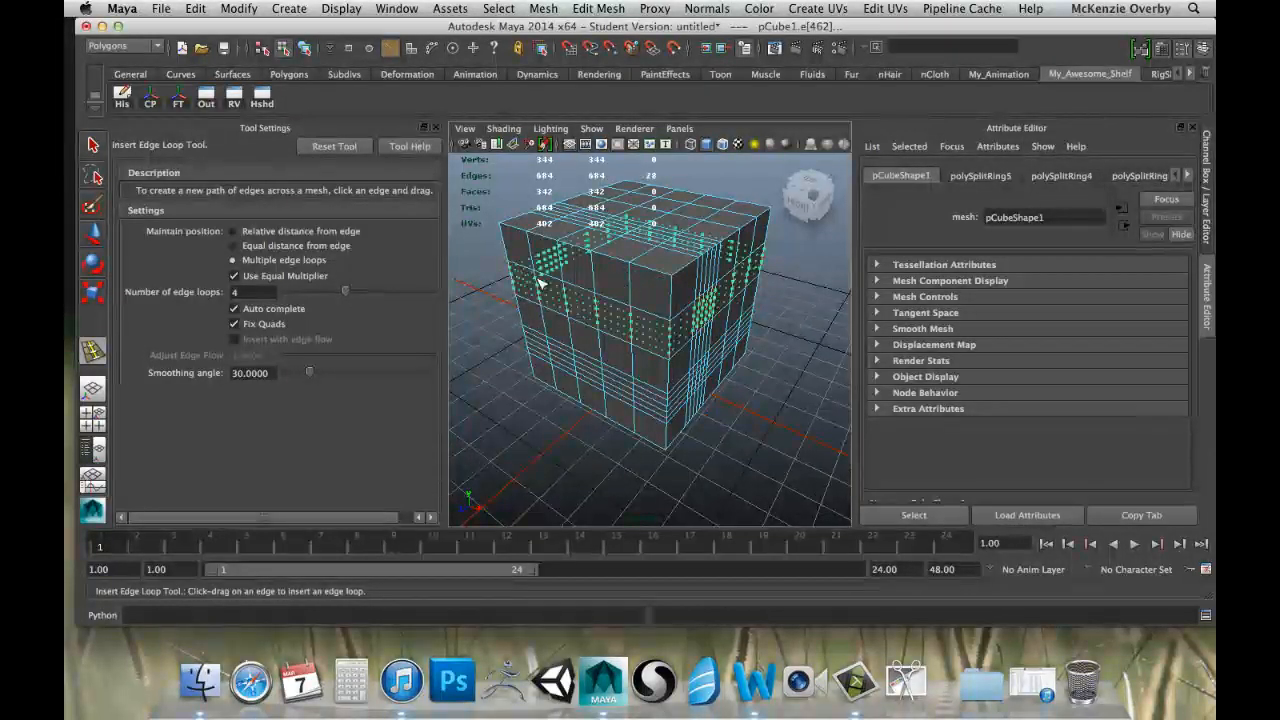
{"action": "left_click", "coordinate": [594, 318]}
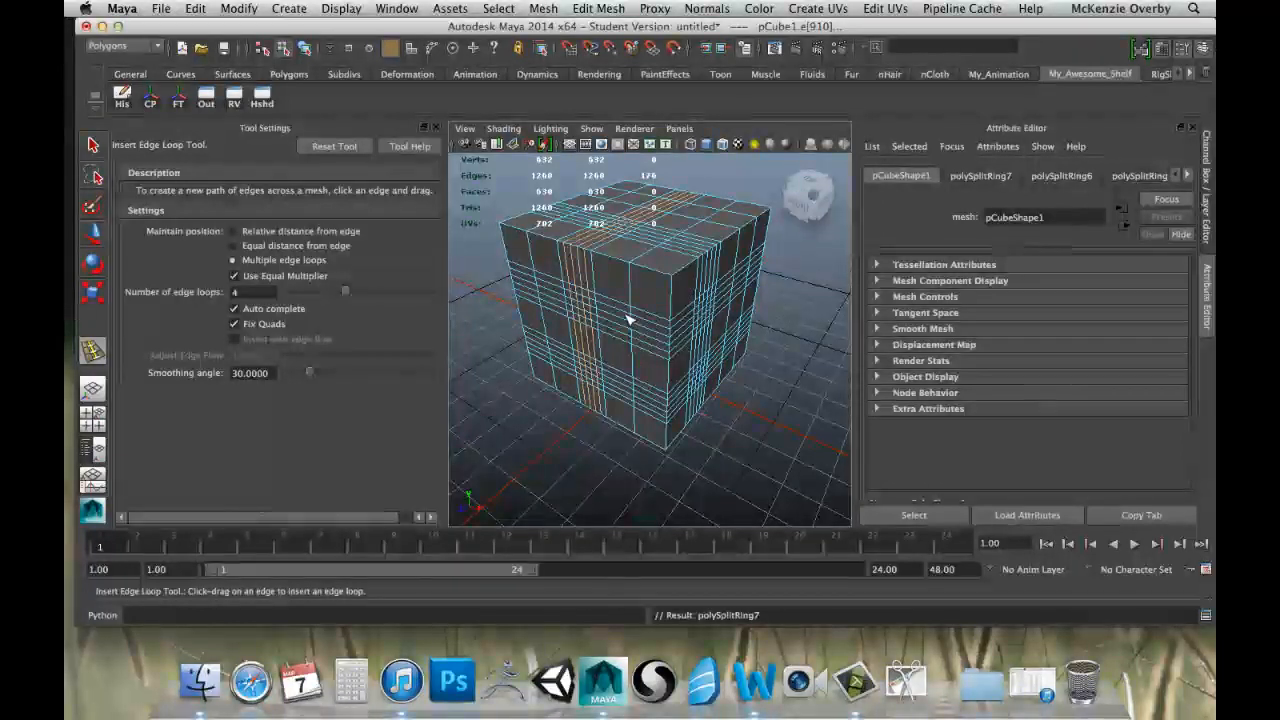
{"action": "left_click", "coordinate": [648, 262]}
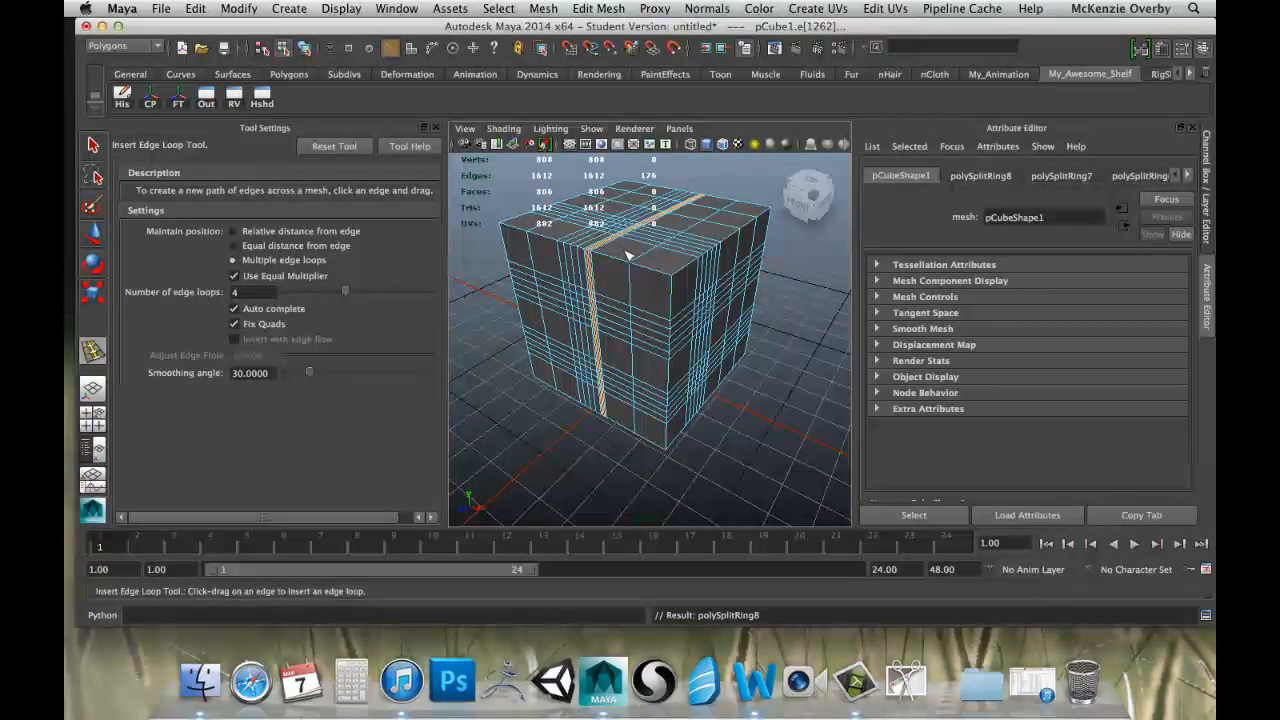
Undo the five extra edge loop insertions and return to the Select tool.
{"action": "key", "text": "z"}
{"action": "key", "text": "z"}
{"action": "key", "text": "z"}
{"action": "key", "text": "z"}
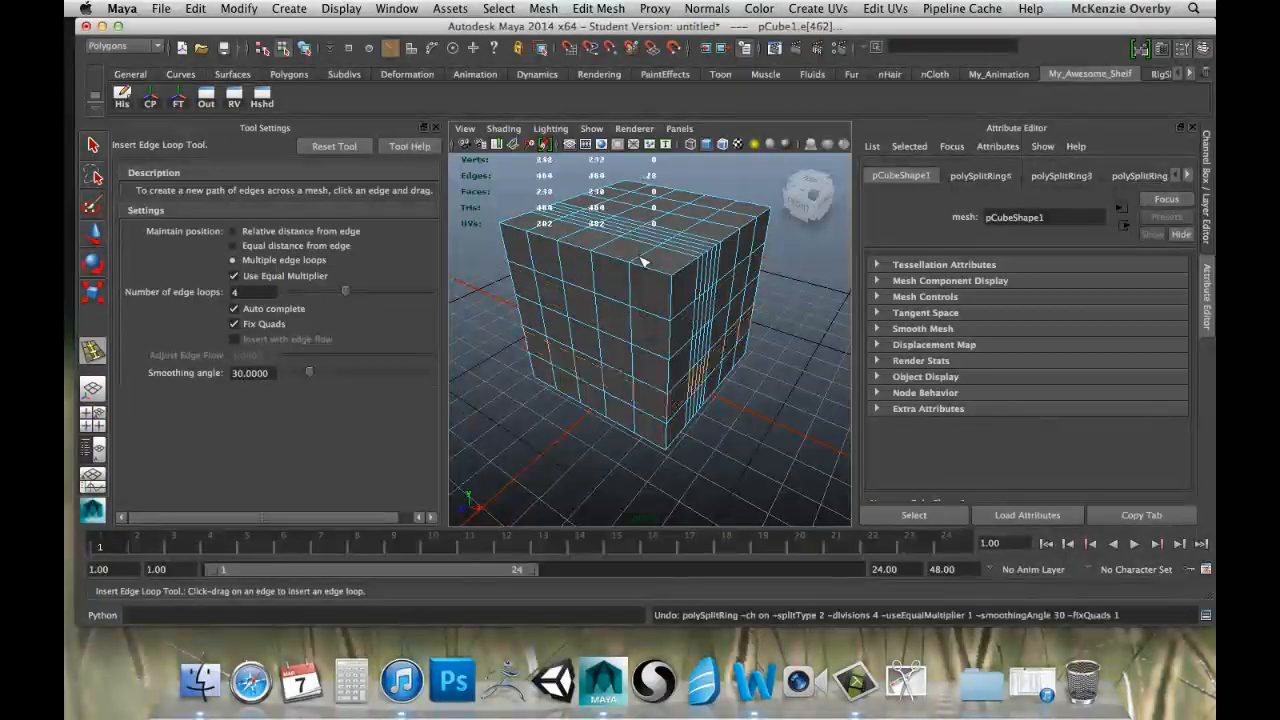
{"action": "key", "text": "z"}
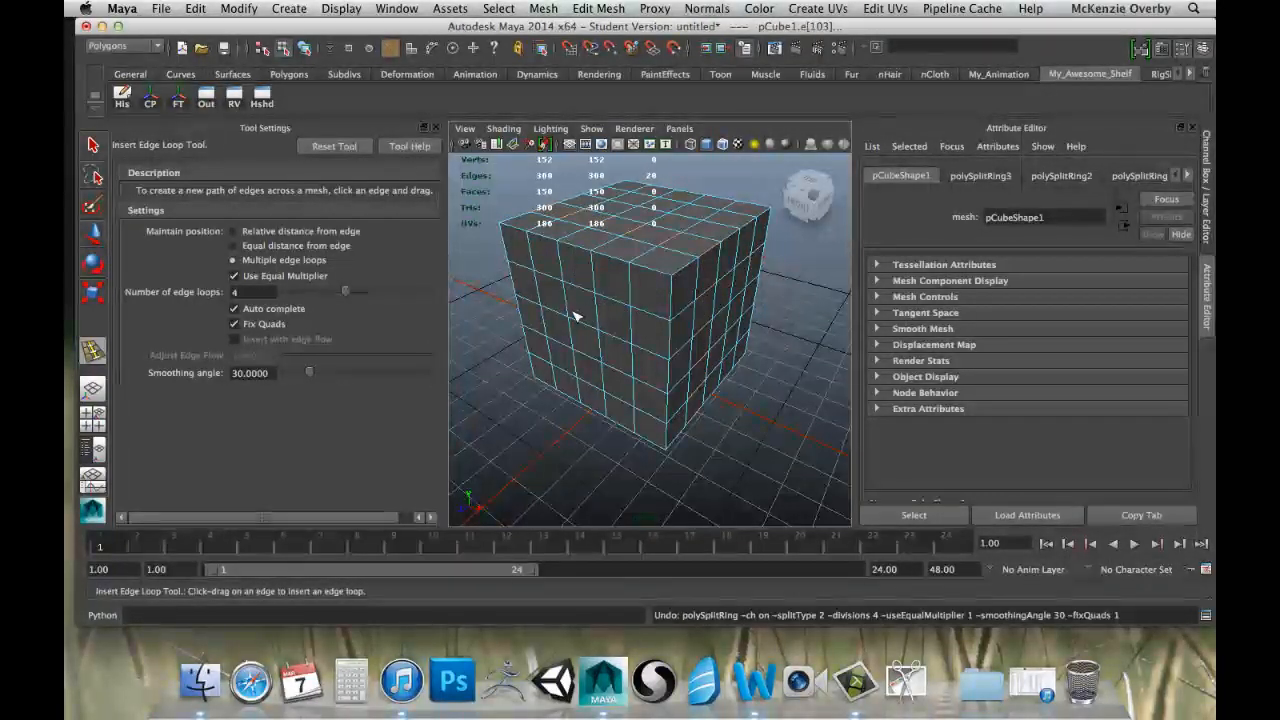
{"action": "key", "text": "q"}
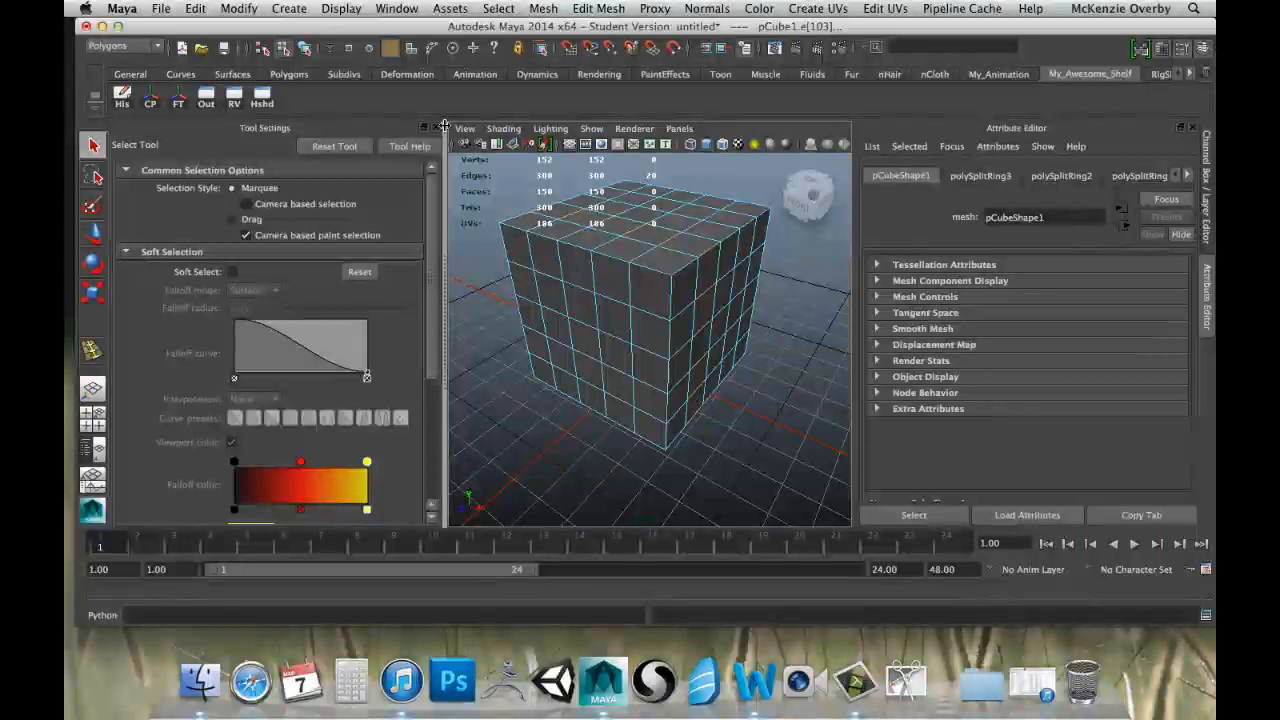
Select individual edges one at a time around the cube's upper front corner and rim.
{"action": "left_click", "coordinate": [658, 274]}
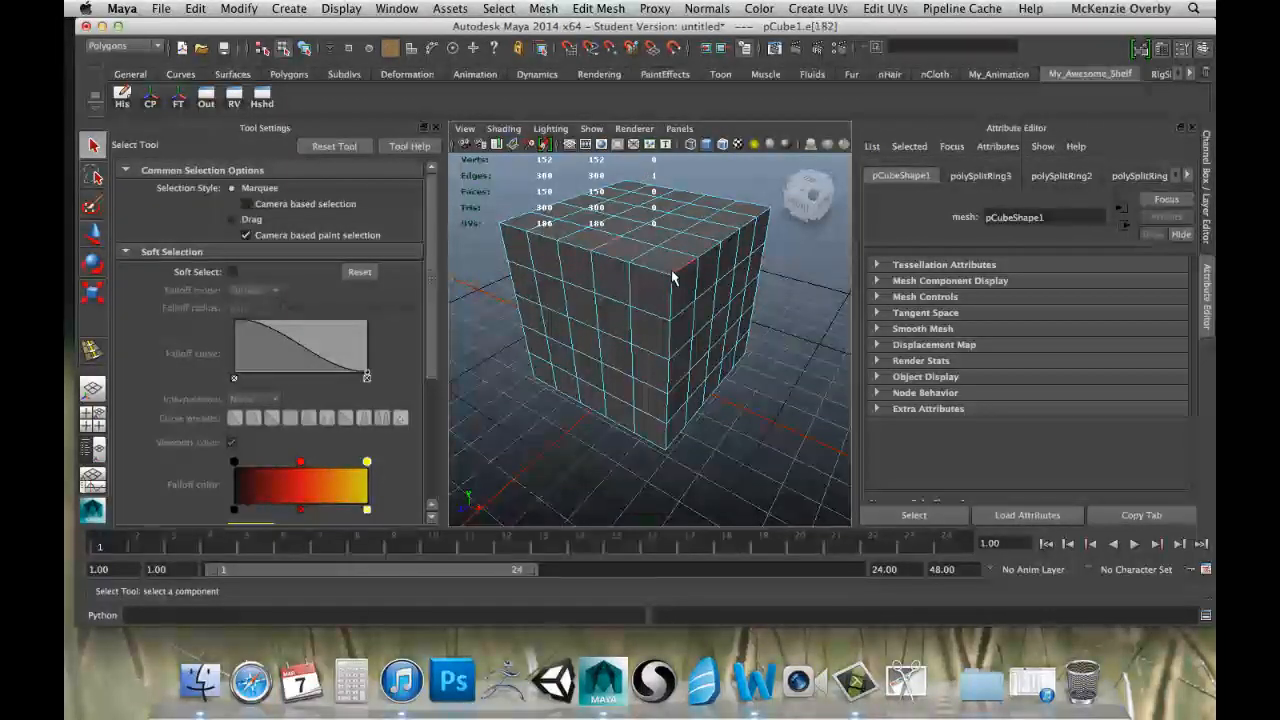
{"action": "left_click", "coordinate": [638, 262]}
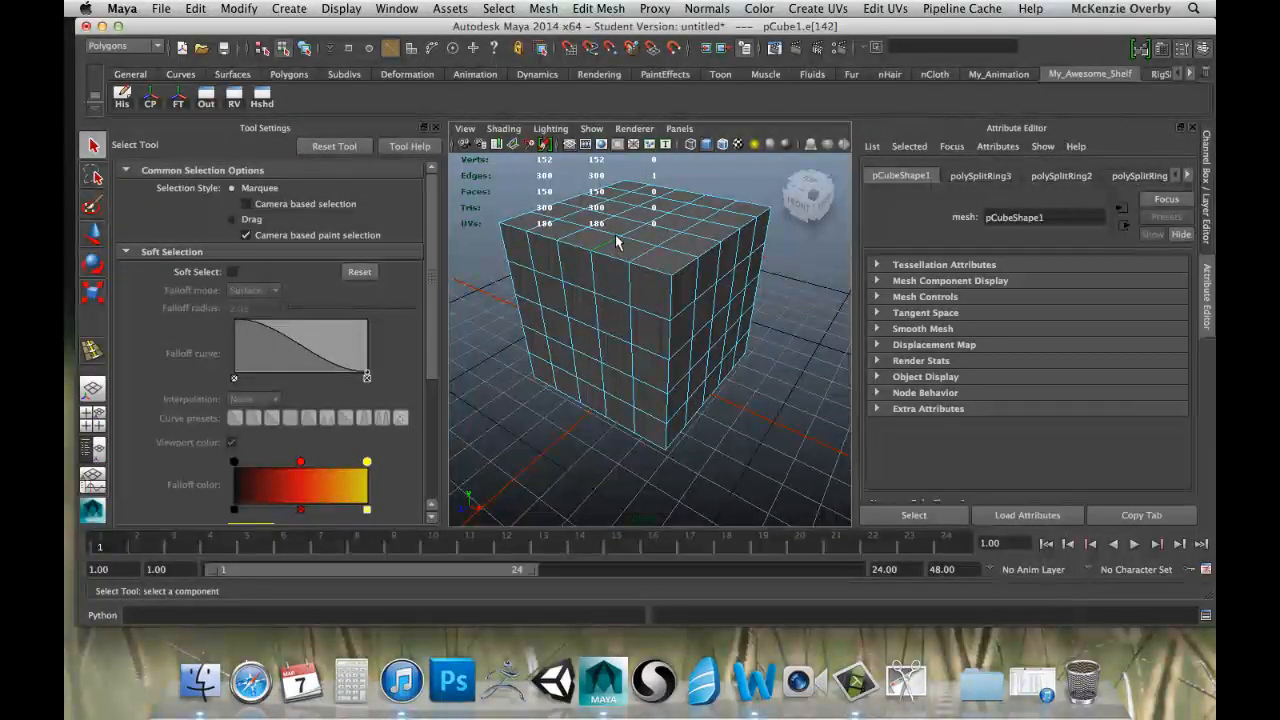
{"action": "left_click", "coordinate": [656, 261]}
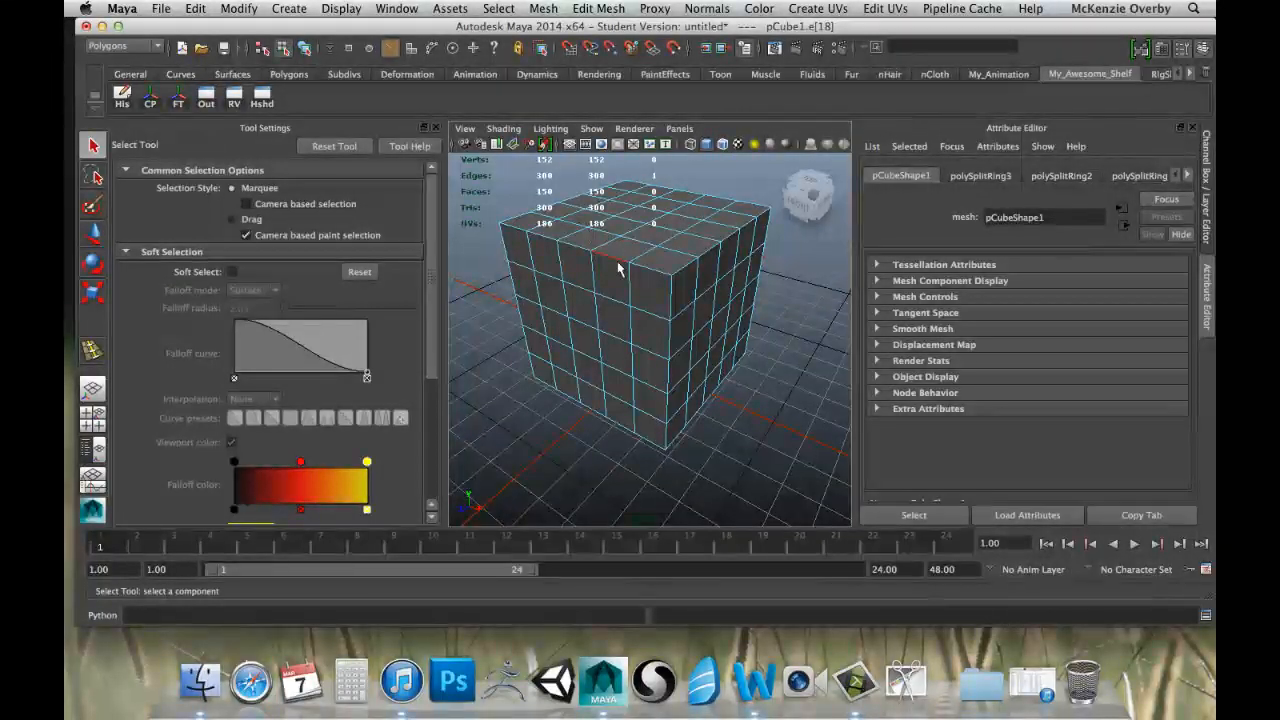
Close the tool settings to enlarge the viewport and frame the cube's front and side faces up close.
{"action": "left_click_drag", "start_coordinate": [534, 277], "coordinate": [597, 260], "text": "alt"}
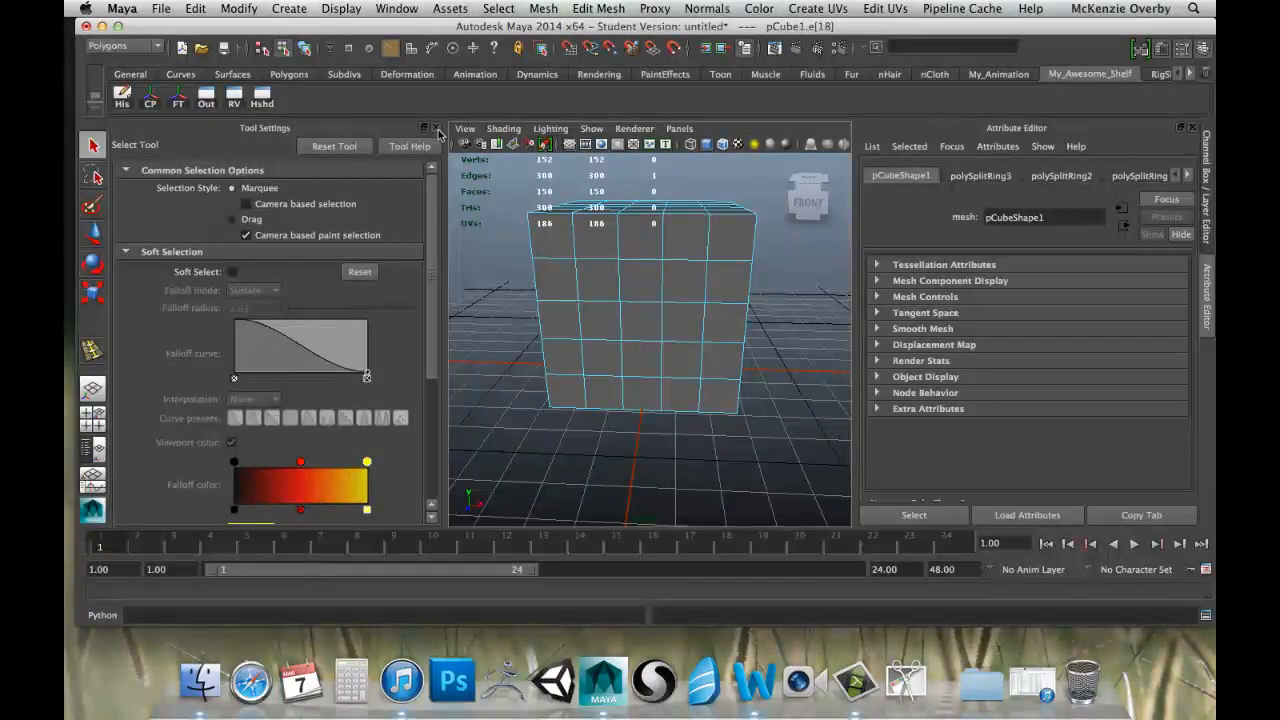
{"action": "left_click", "coordinate": [435, 129]}
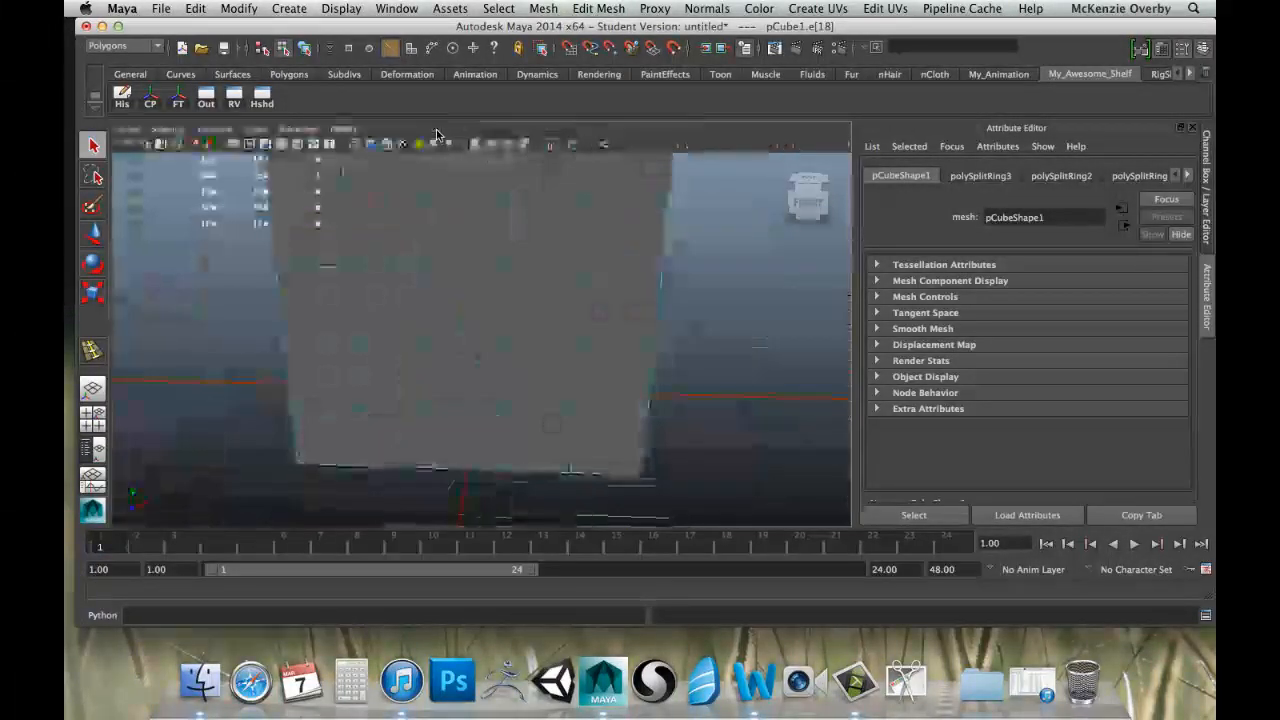
{"action": "scroll", "coordinate": [218, 279], "scroll_direction": "down", "scroll_amount": 5}
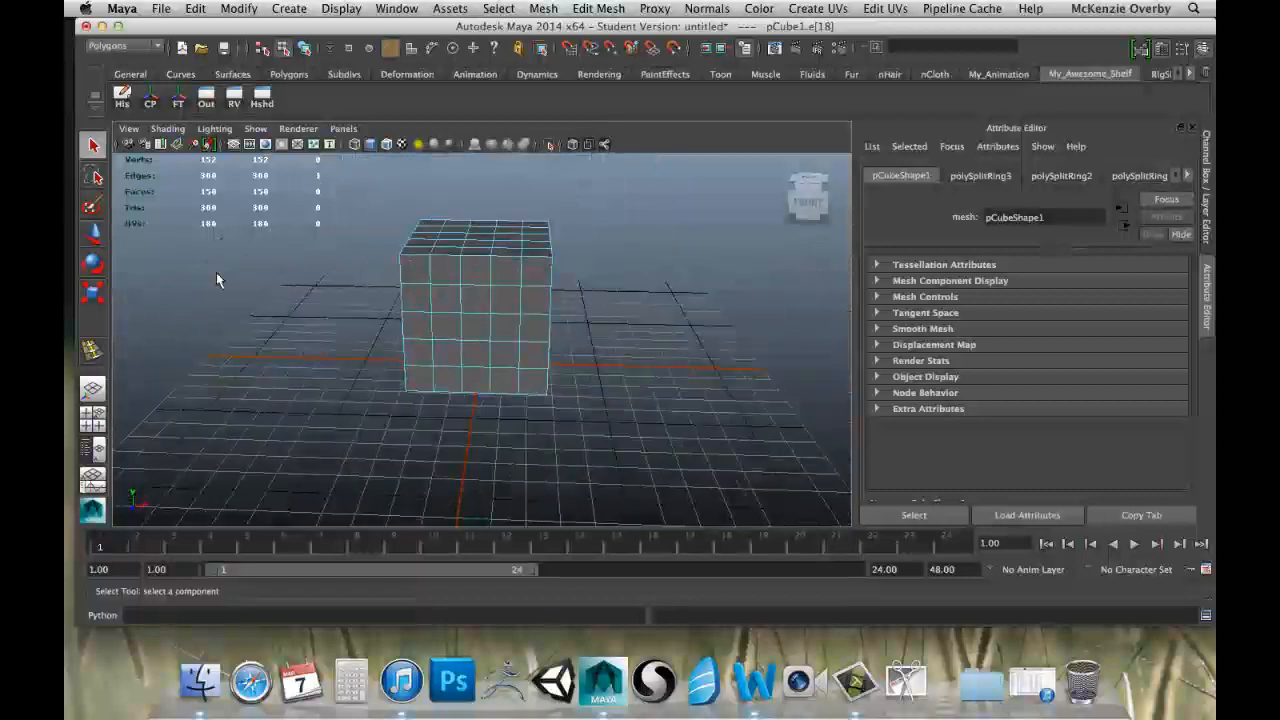
{"action": "scroll", "coordinate": [218, 279], "scroll_direction": "up", "scroll_amount": 5}
{"action": "left_click_drag", "start_coordinate": [308, 264], "coordinate": [425, 291], "text": "alt"}
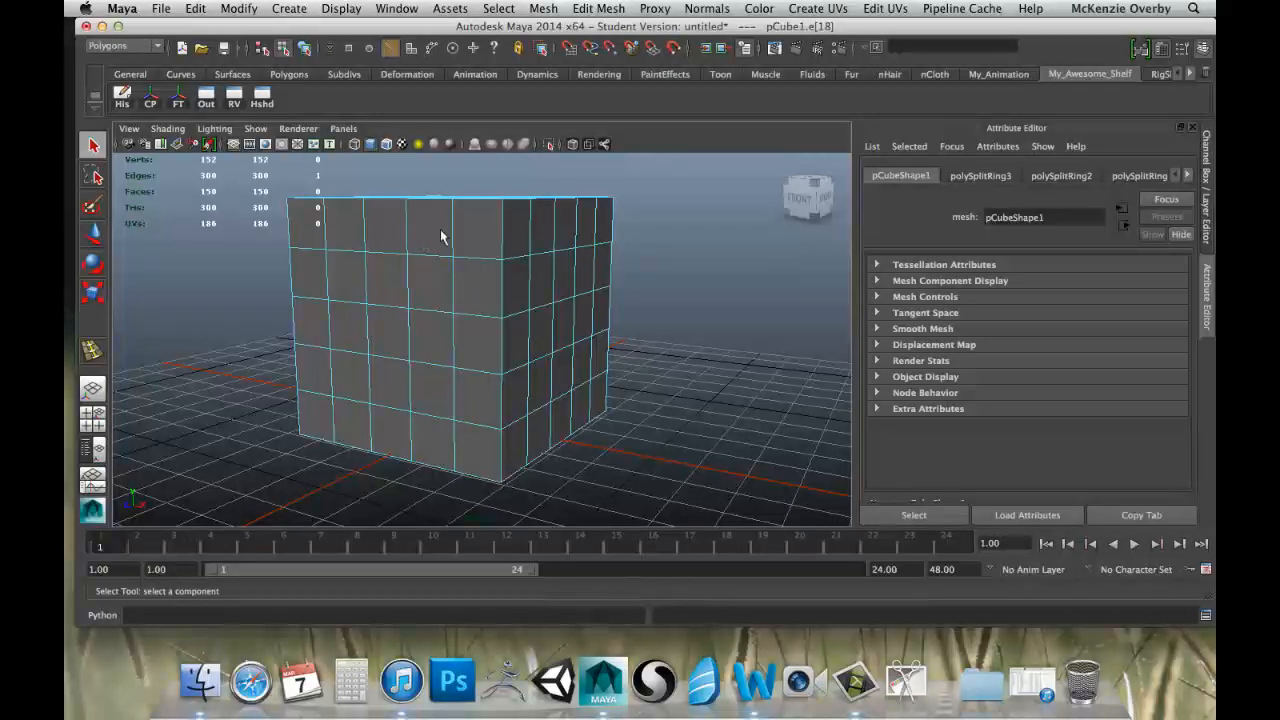
{"action": "right_click_drag", "start_coordinate": [419, 233], "coordinate": [450, 226]}
Select a stair-stepped path of six connected edges climbing across the cube's front face to its corner.
{"action": "left_click", "coordinate": [373, 303]}
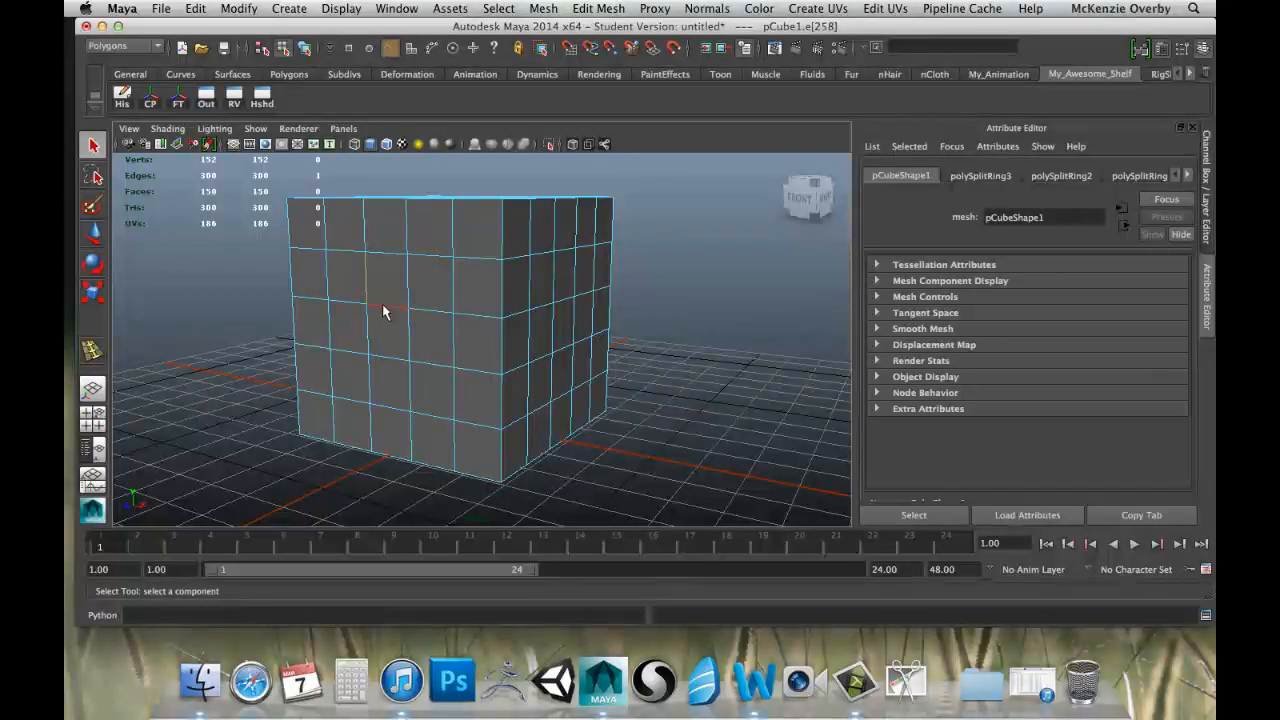
{"action": "left_click", "coordinate": [407, 292], "text": "shift"}
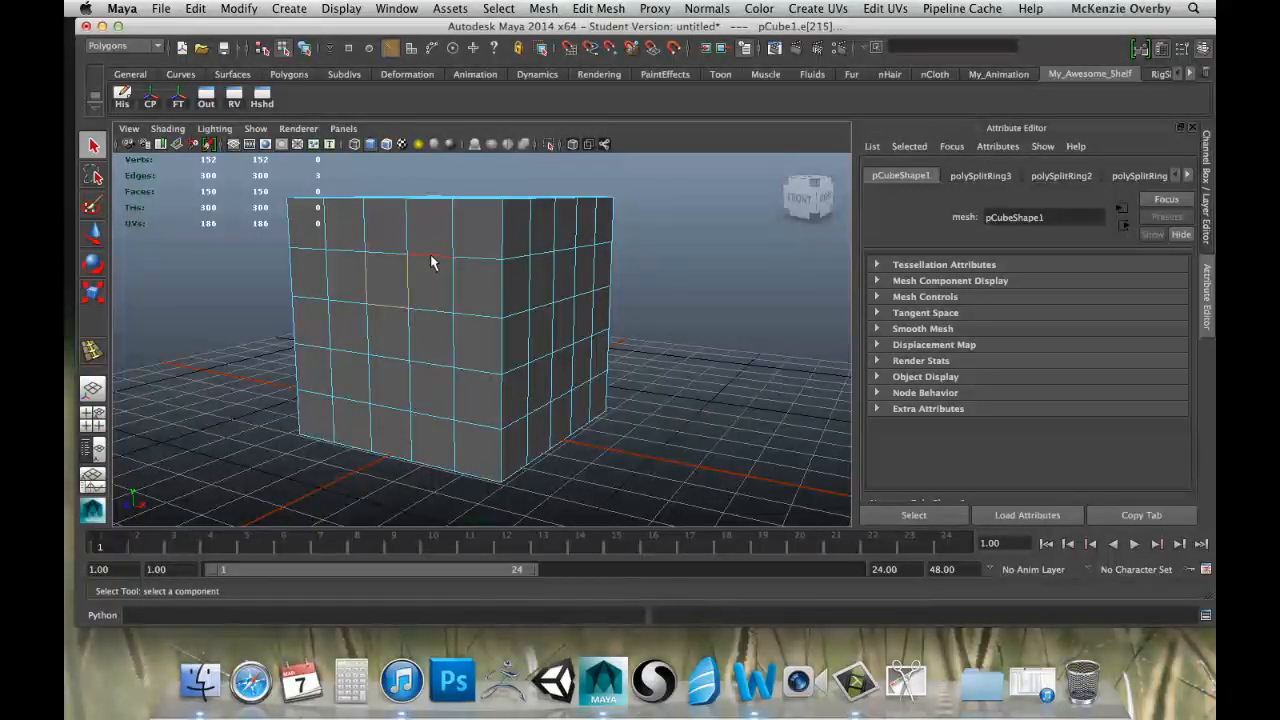
{"action": "left_click", "coordinate": [450, 231], "text": "shift"}
{"action": "left_click", "coordinate": [491, 258], "text": "shift"}
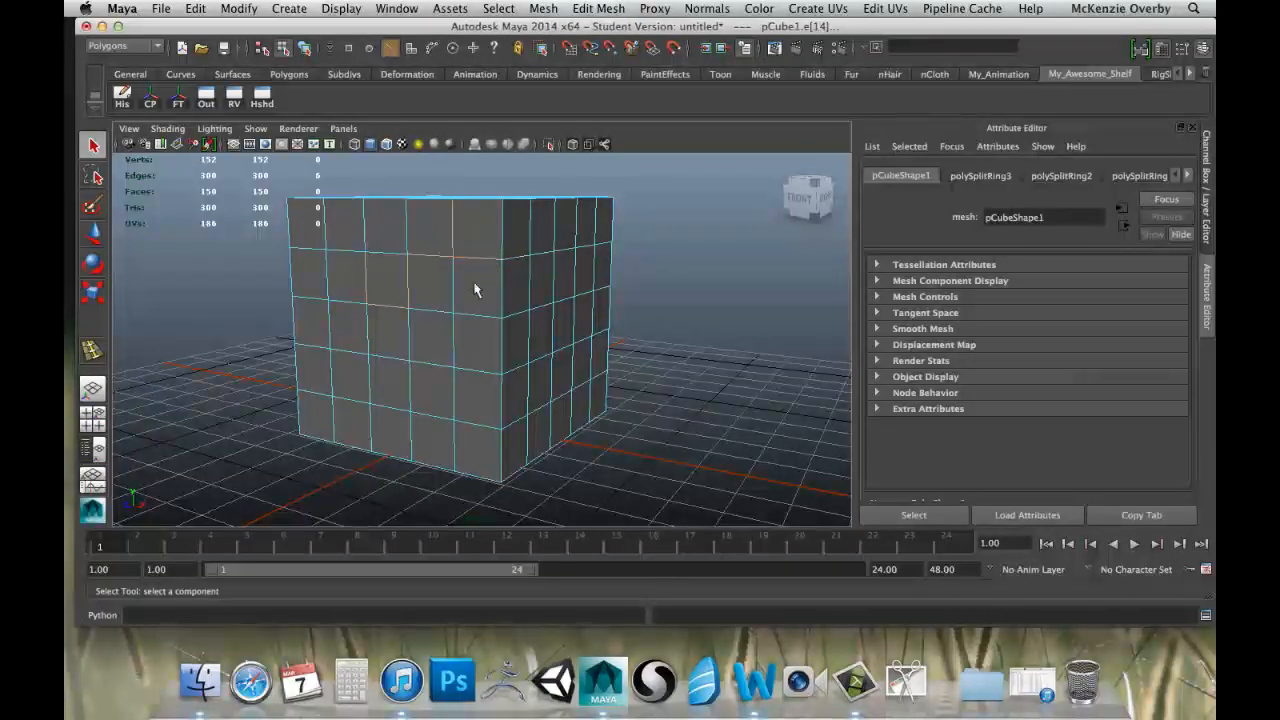
Return the cube to Object Mode and select it as a whole object.
{"action": "right_click", "coordinate": [422, 295]}
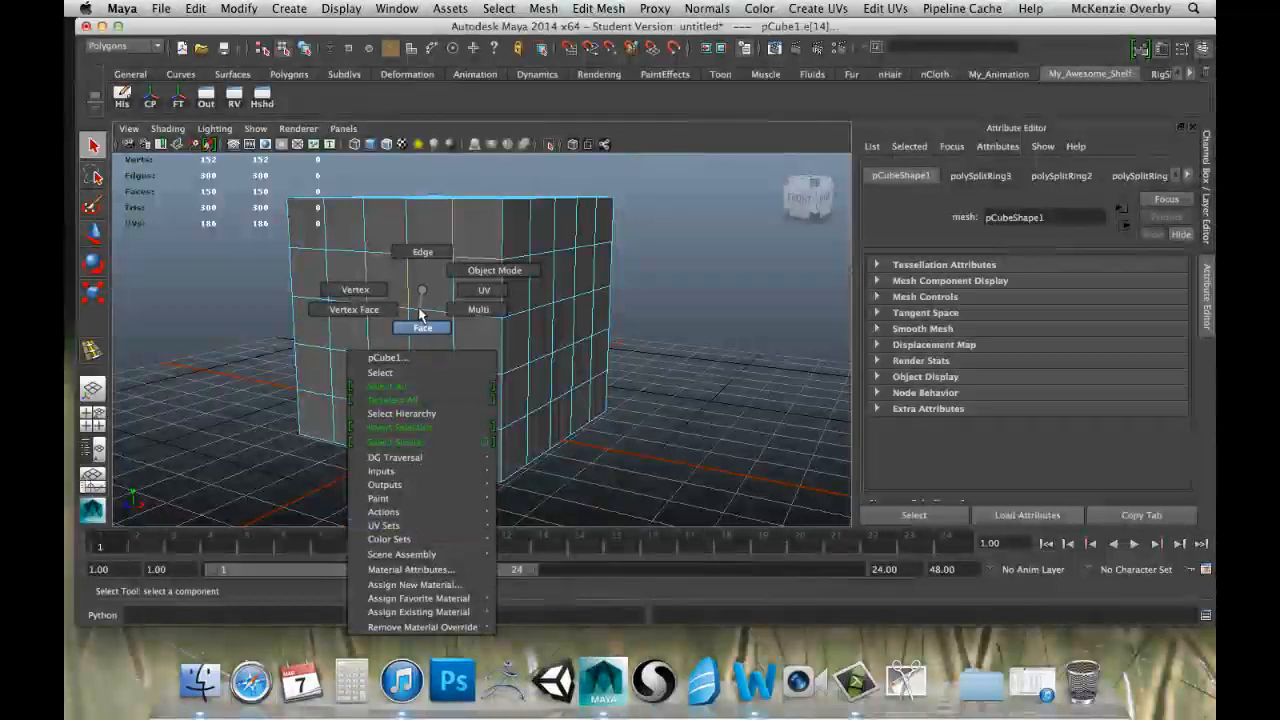
{"action": "left_click", "coordinate": [491, 271]}
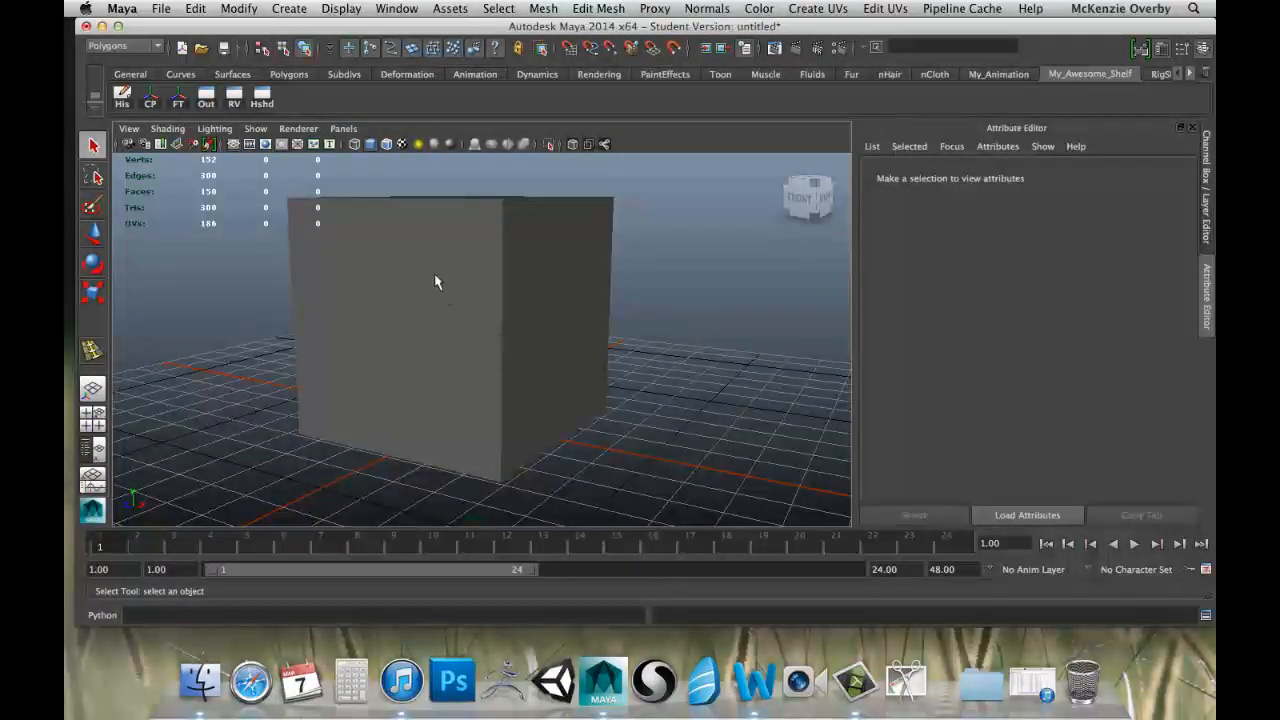
{"action": "left_click", "coordinate": [491, 248]}
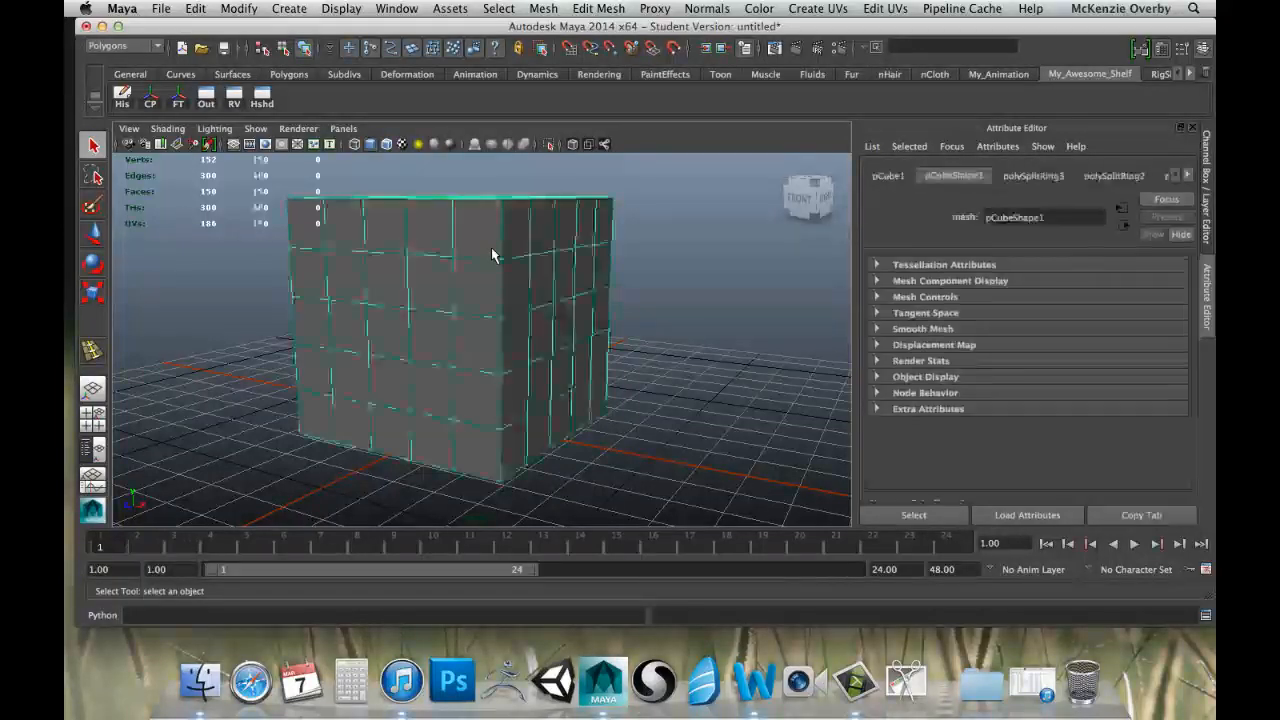
Switch the whole cube from Object Mode back to Edge component selection.
{"action": "left_click_drag", "start_coordinate": [578, 280], "coordinate": [372, 376], "text": "alt"}
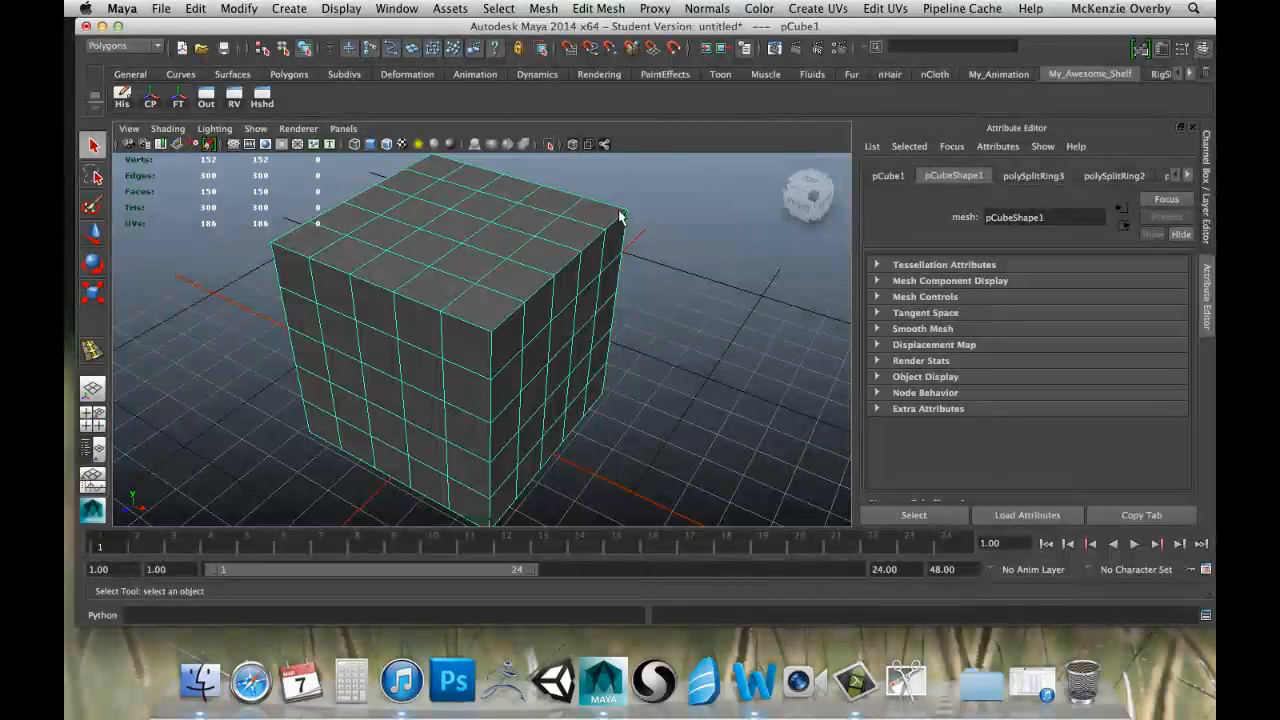
{"action": "scroll", "coordinate": [522, 321], "scroll_direction": "down", "scroll_amount": 5}
{"action": "scroll", "coordinate": [522, 321], "scroll_direction": "up", "scroll_amount": 3}
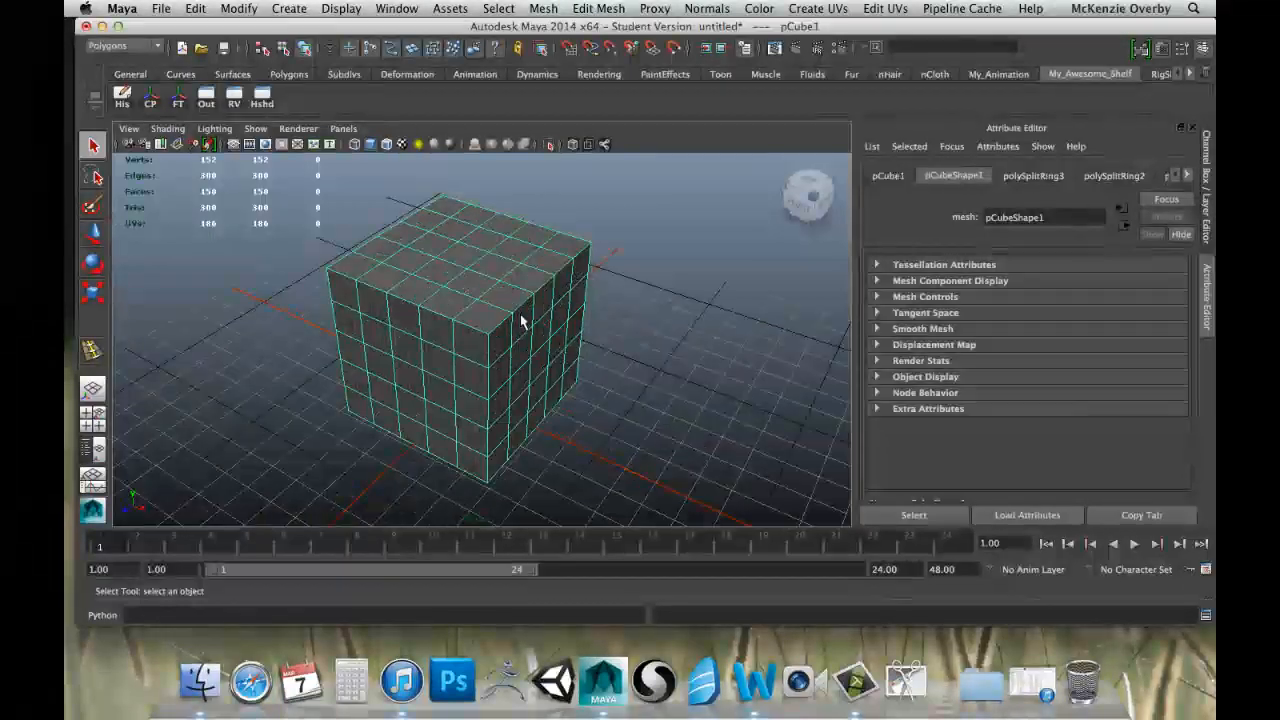
{"action": "middle_click_drag", "start_coordinate": [464, 350], "coordinate": [482, 311], "text": "alt"}
{"action": "left_click_drag", "start_coordinate": [478, 312], "coordinate": [463, 310], "text": "alt"}
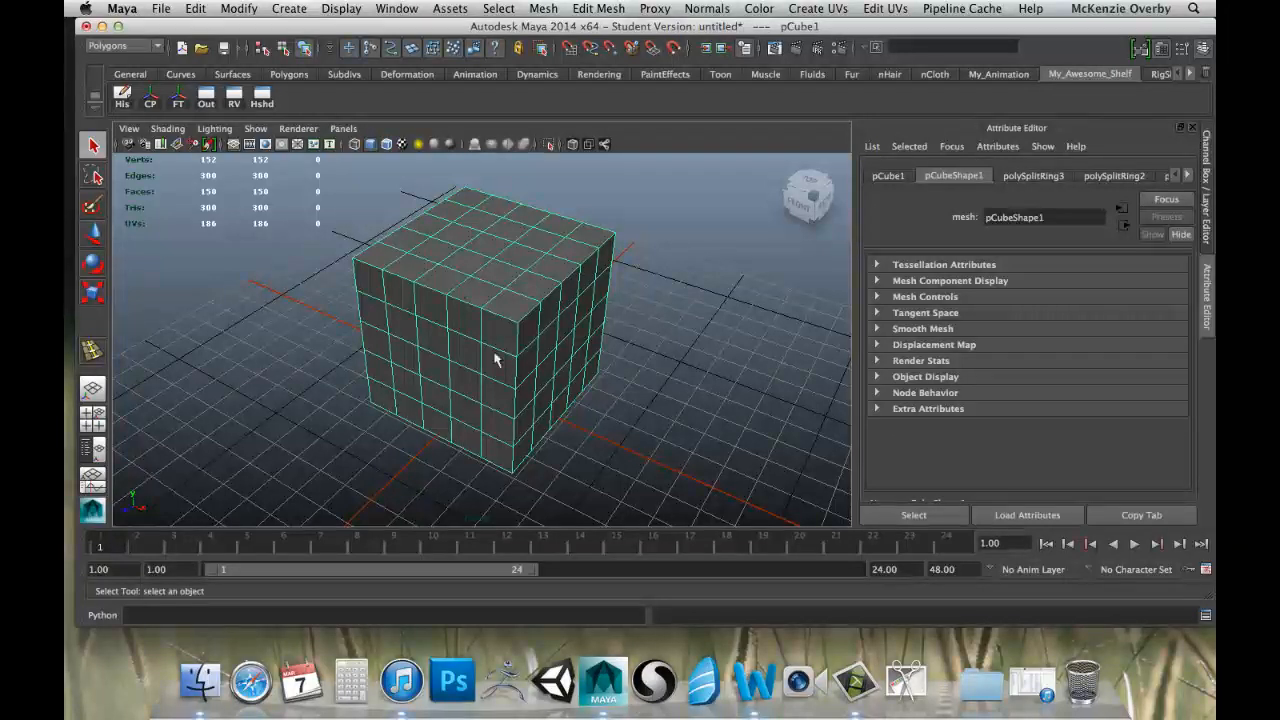
{"action": "right_click", "coordinate": [484, 290]}
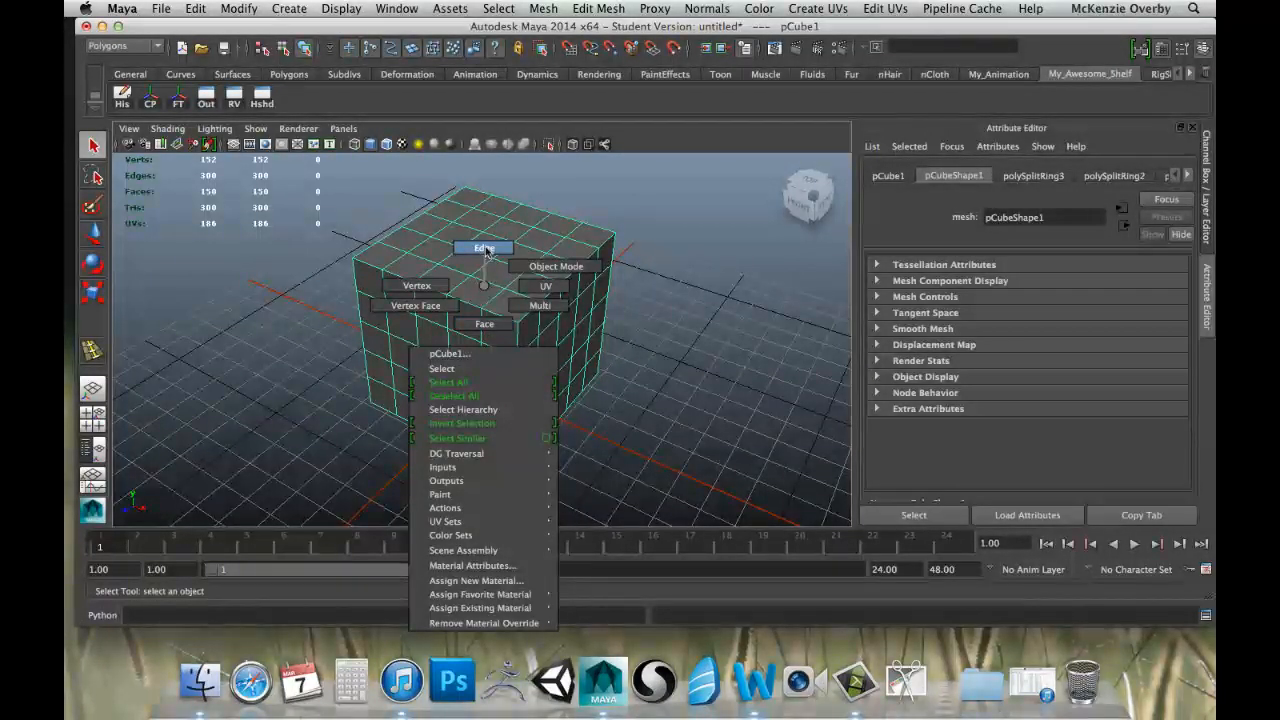
{"action": "right_click_drag", "start_coordinate": [484, 286], "coordinate": [486, 251]}
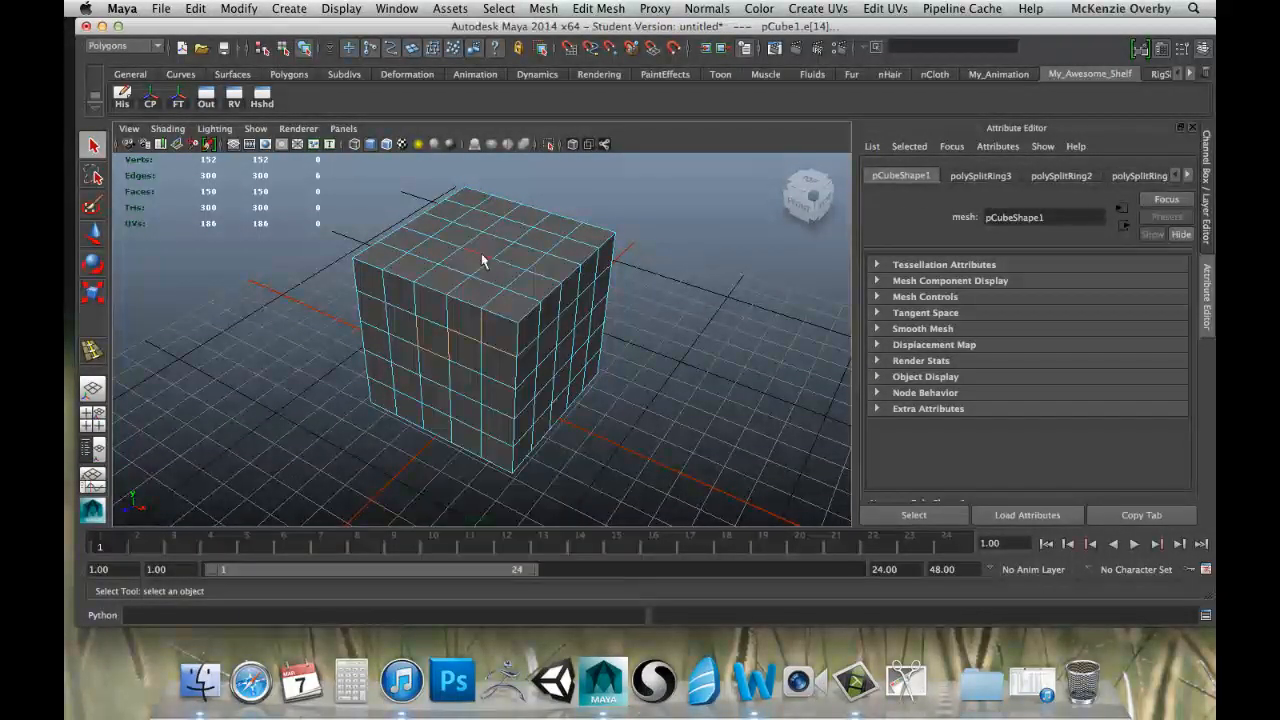
Select single edges one after another on the cube's front face, ending with a vertical edge in its second row.
{"action": "left_click", "coordinate": [475, 365]}
{"action": "left_click_drag", "start_coordinate": [480, 349], "coordinate": [497, 286], "text": "alt"}
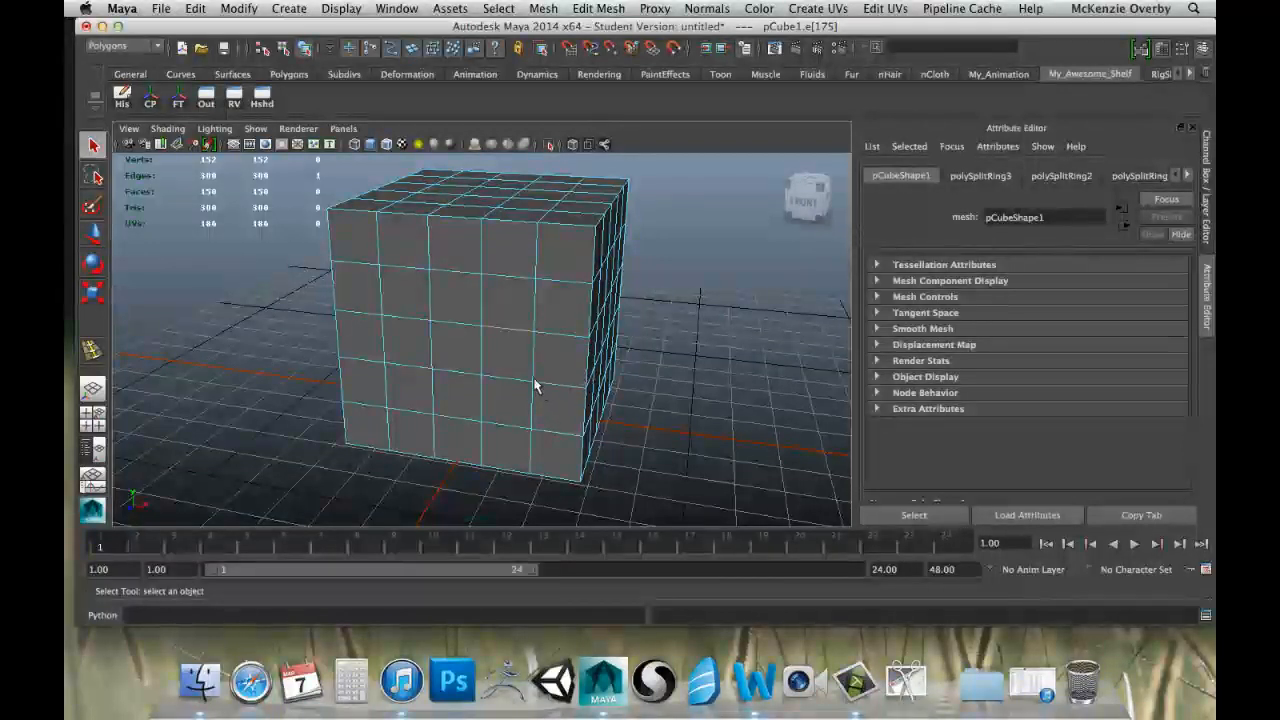
{"action": "left_click", "coordinate": [500, 383]}
{"action": "left_click", "coordinate": [433, 354], "text": "shift"}
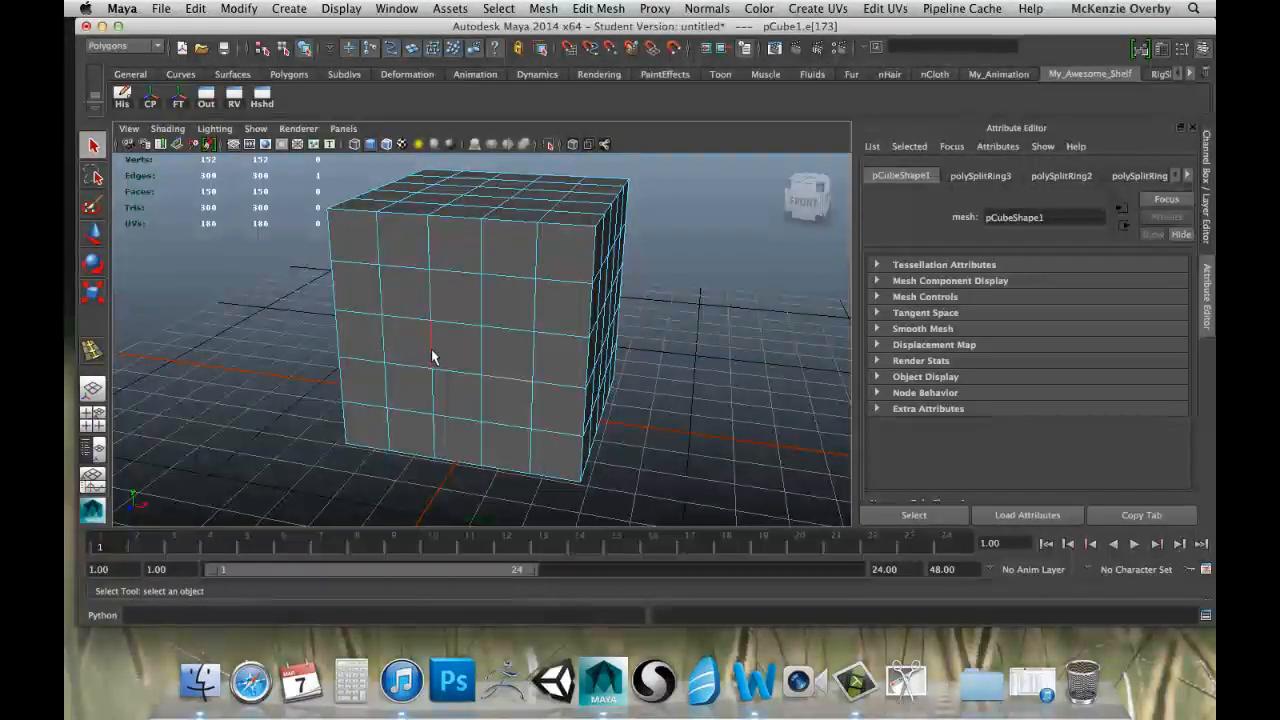
{"action": "left_click", "coordinate": [427, 292], "text": "shift"}
{"action": "left_click_drag", "start_coordinate": [506, 320], "coordinate": [426, 300], "text": "alt"}
{"action": "left_click", "coordinate": [431, 300]}
Try moving the selected vertical edge on the front face with the Move tool, and undo the shift.
{"action": "scroll", "coordinate": [446, 280], "scroll_direction": "up", "scroll_amount": 5}
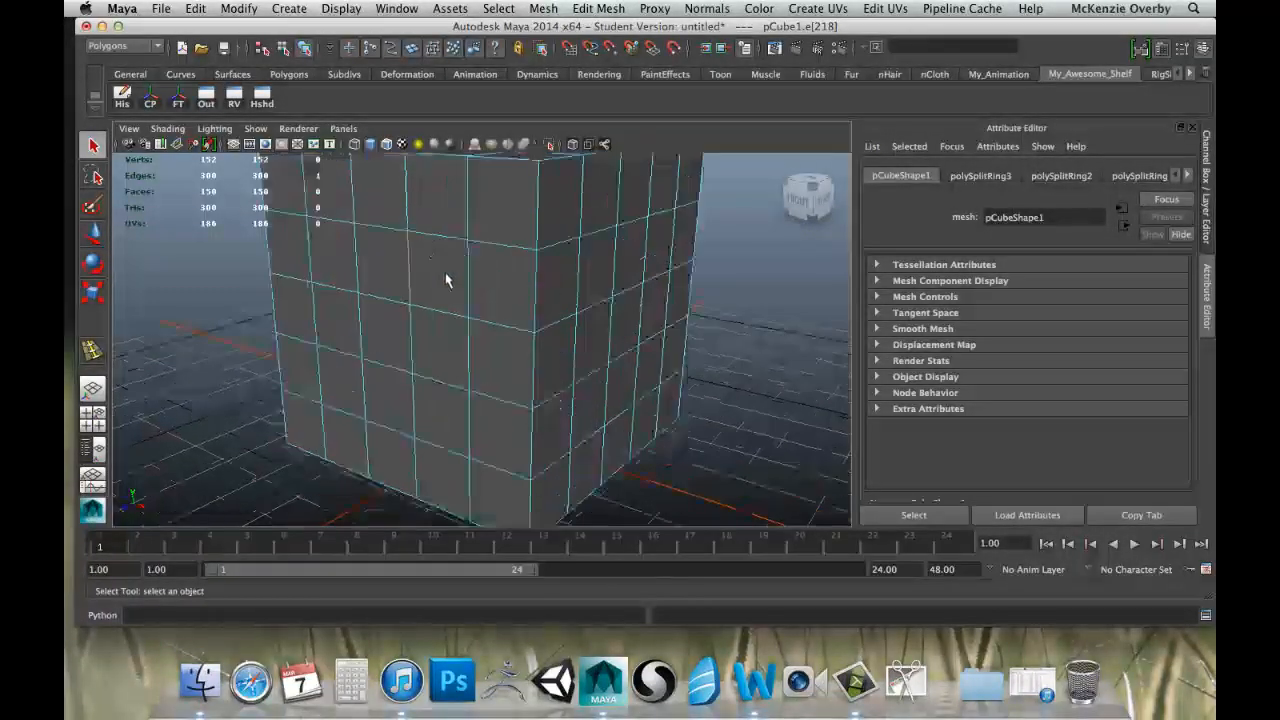
{"action": "scroll", "coordinate": [450, 314], "scroll_direction": "down", "scroll_amount": 2}
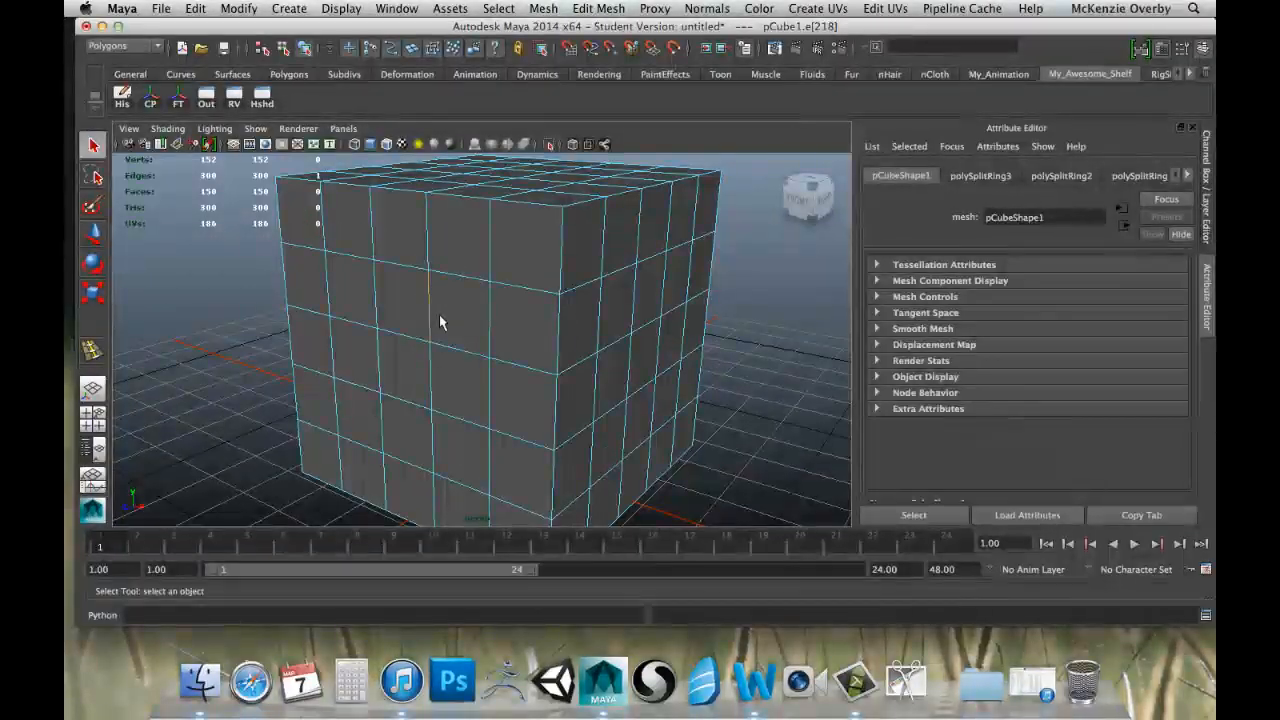
{"action": "key", "text": "w"}
{"action": "left_click_drag", "start_coordinate": [409, 316], "coordinate": [361, 345]}
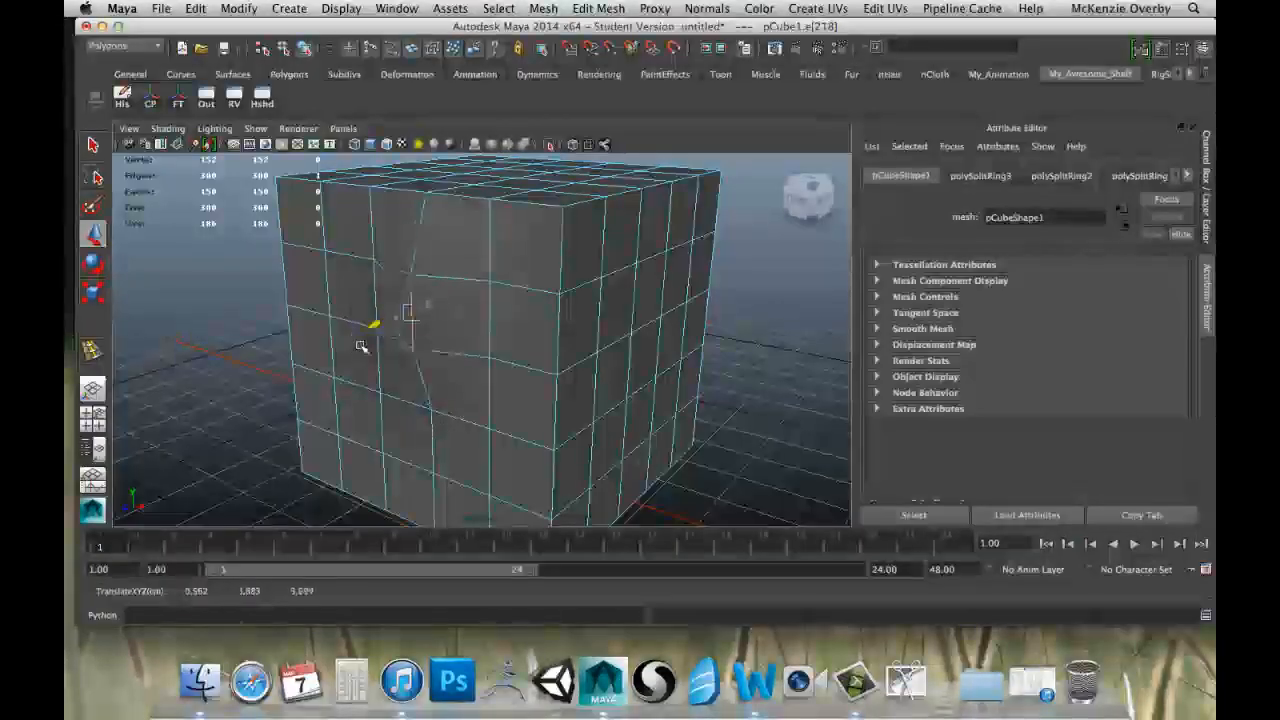
{"action": "key", "text": "z"}
Add four more vertical edges to the selection, including one on the cube's front corner.
{"action": "left_click", "coordinate": [440, 346]}
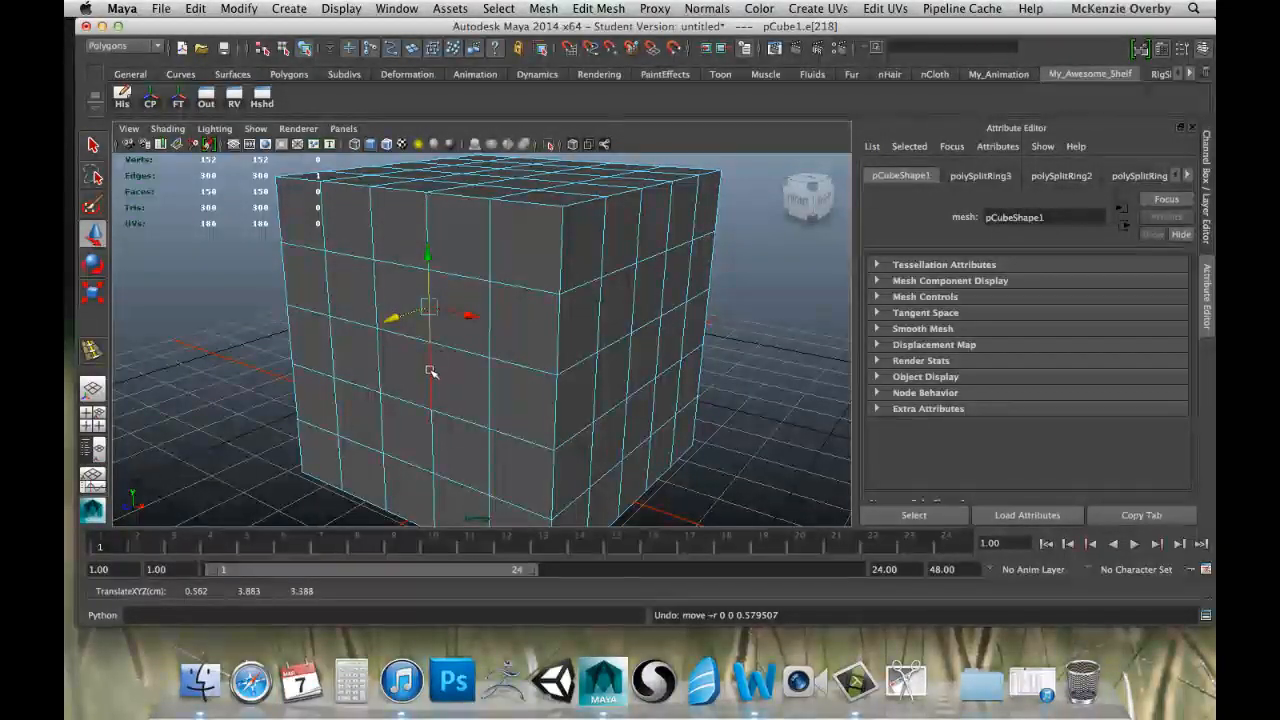
{"action": "left_click", "coordinate": [333, 341], "text": "shift"}
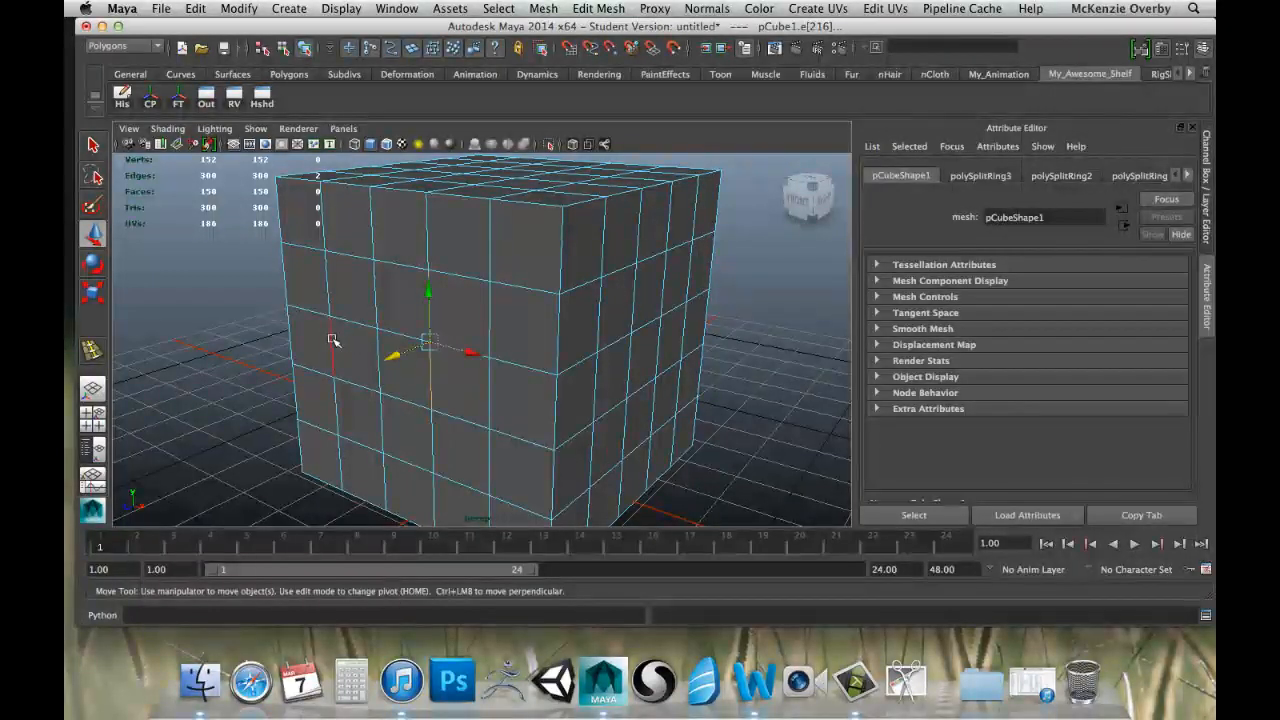
{"action": "left_click", "coordinate": [323, 229], "text": "shift"}
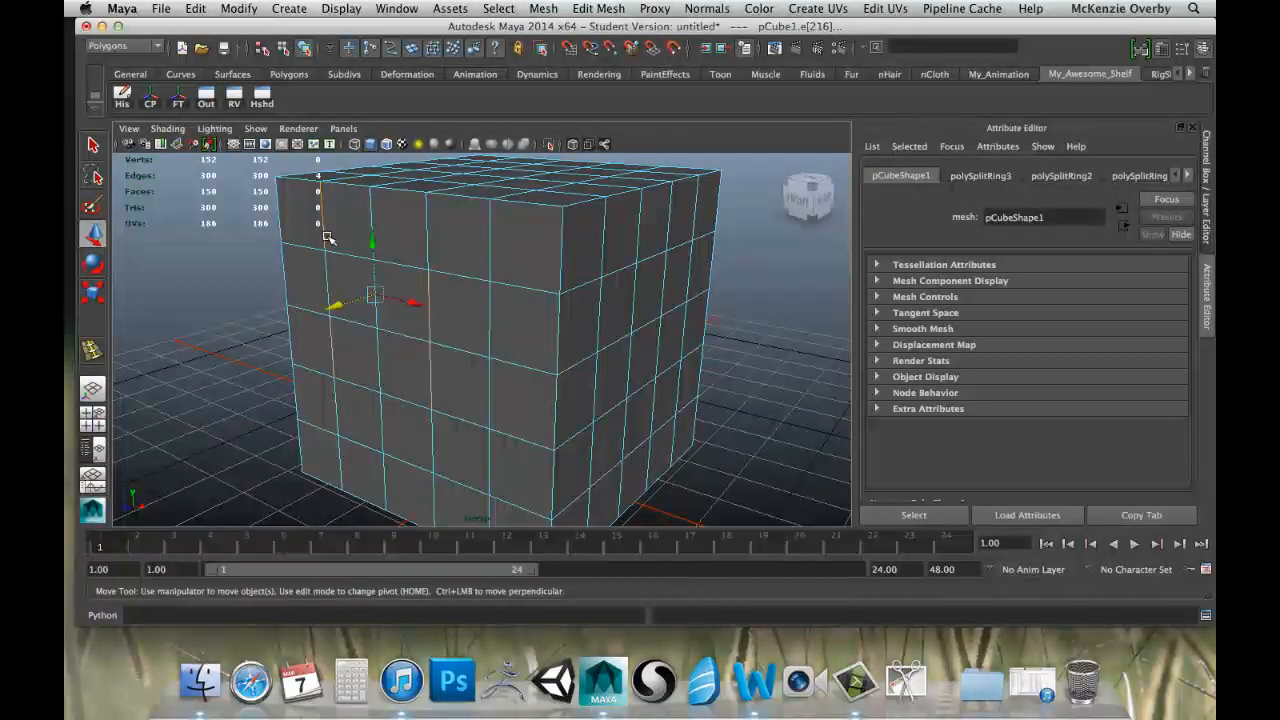
{"action": "left_click", "coordinate": [561, 245], "text": "shift"}
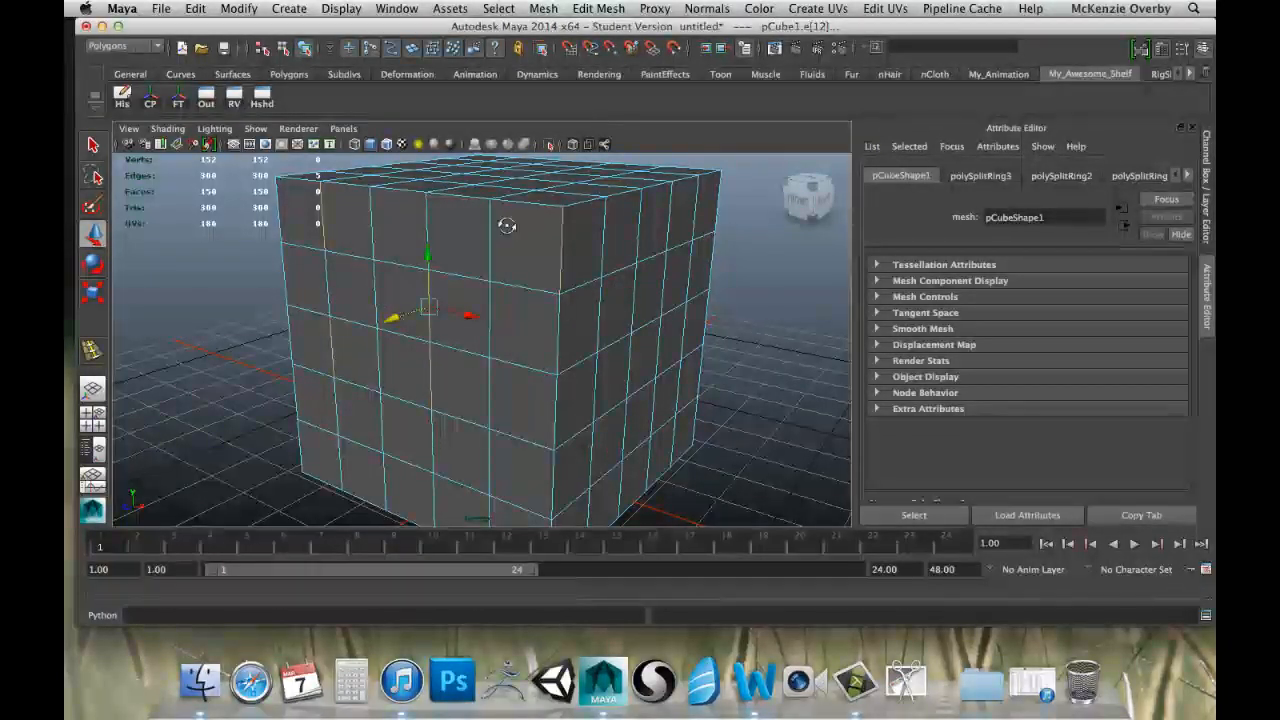
Try moving, rotating and scaling the selected vertical edges on the cube's front face.
{"action": "left_click_drag", "start_coordinate": [507, 226], "coordinate": [491, 237], "text": "alt"}
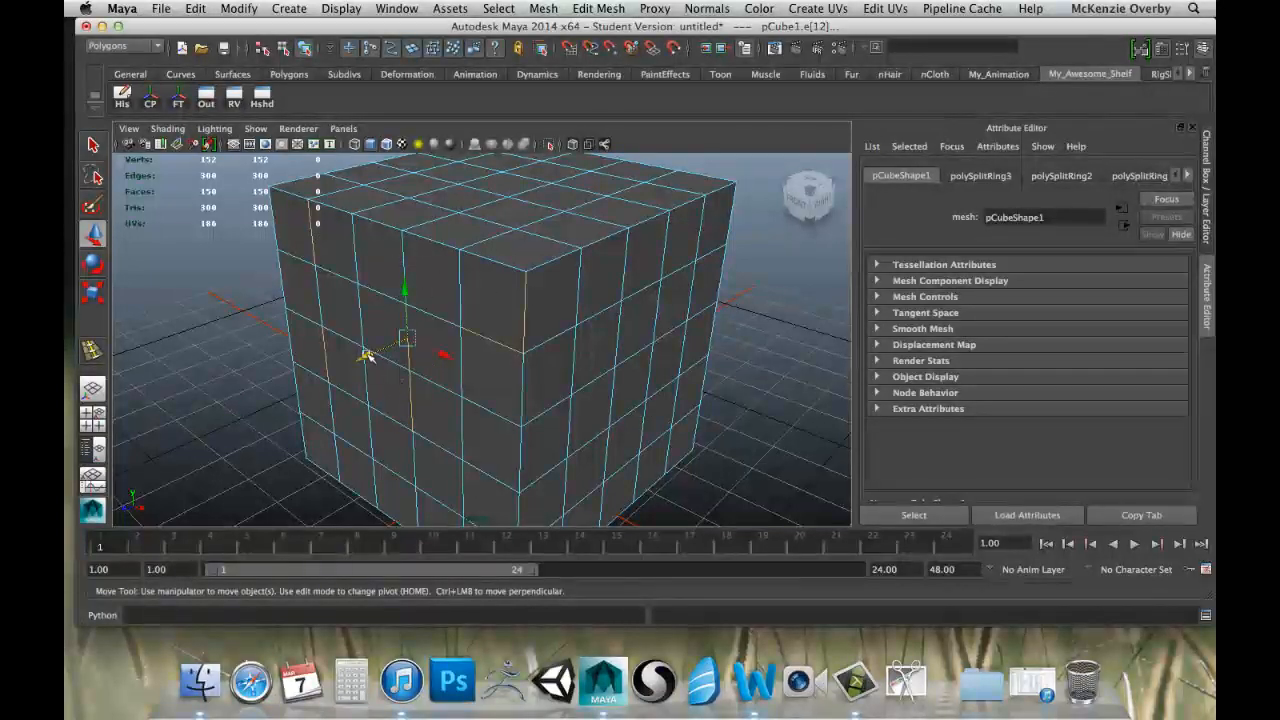
{"action": "mouse_move", "coordinate": [335, 375]}
{"action": "left_mouse_down"}
{"action": "mouse_move", "coordinate": [382, 355]}
{"action": "mouse_move", "coordinate": [347, 368]}
{"action": "left_mouse_up"}
{"action": "left_click_drag", "start_coordinate": [400, 293], "coordinate": [403, 289]}
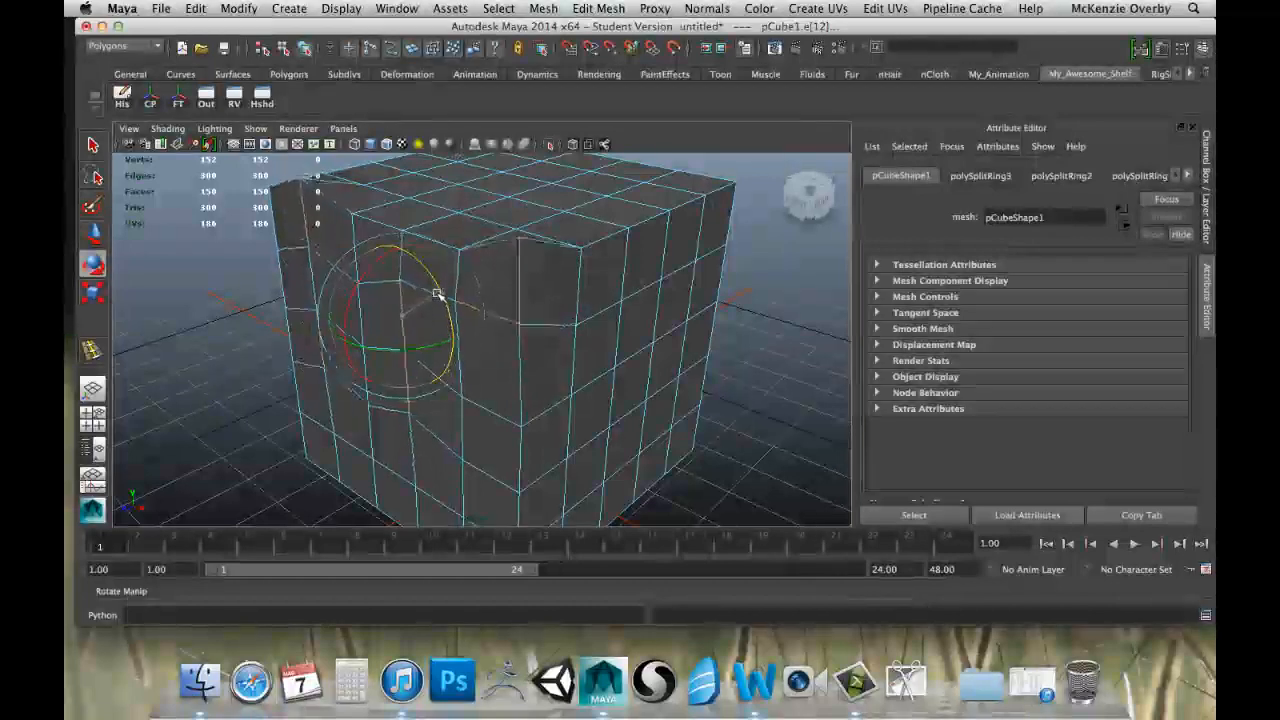
{"action": "key", "text": "r"}
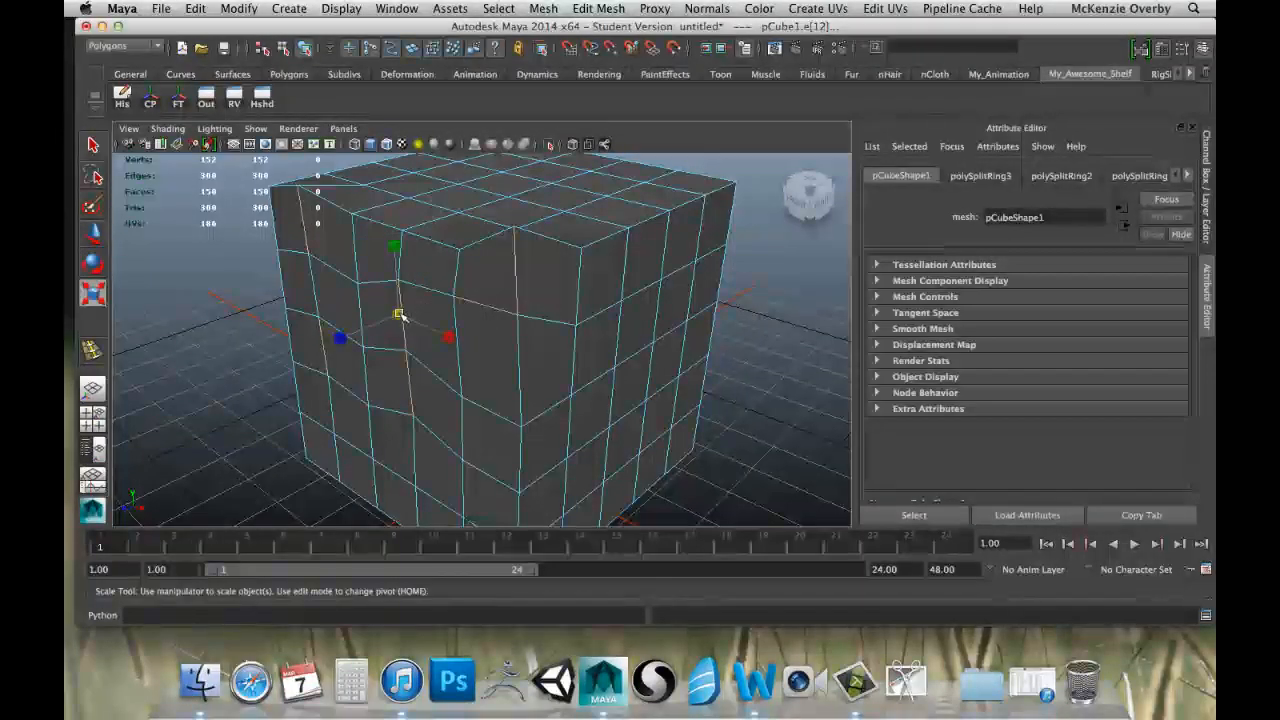
{"action": "left_click_drag", "start_coordinate": [399, 316], "coordinate": [432, 311]}
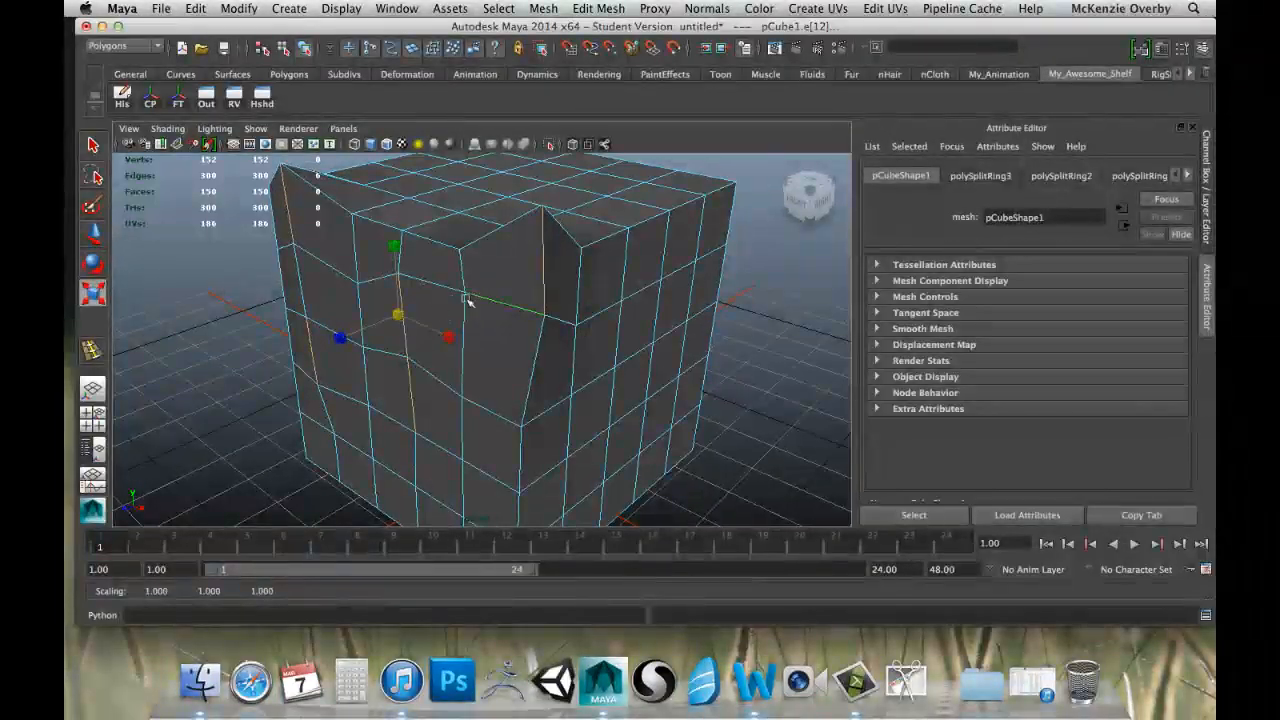
Undo the trial transforms of the edges and the last additions to the edge selection.
{"action": "key", "text": "super+z"}
{"action": "key", "text": "super+z"}
{"action": "key", "text": "super+z"}
{"action": "key", "text": "super+z"}
{"action": "key", "text": "super+z"}
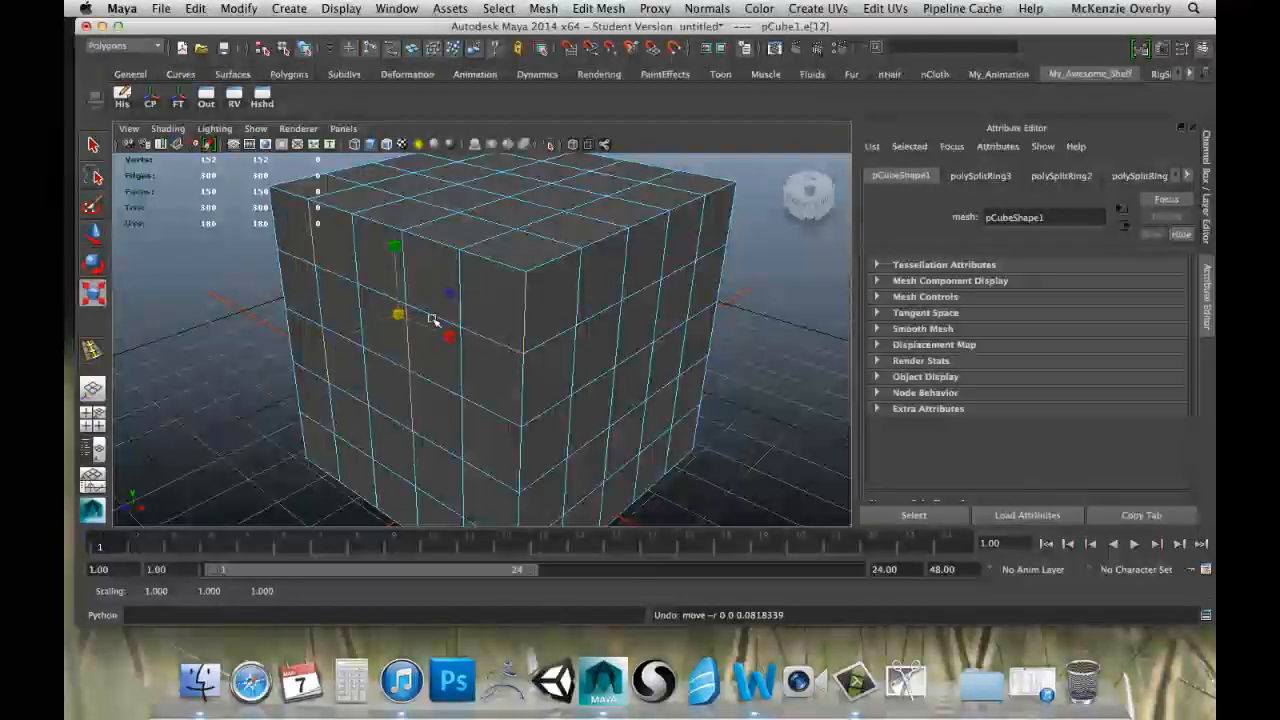
{"action": "key", "text": "super+z"}
{"action": "key", "text": "super+z"}
{"action": "key", "text": "super+z"}
{"action": "key", "text": "super+z"}
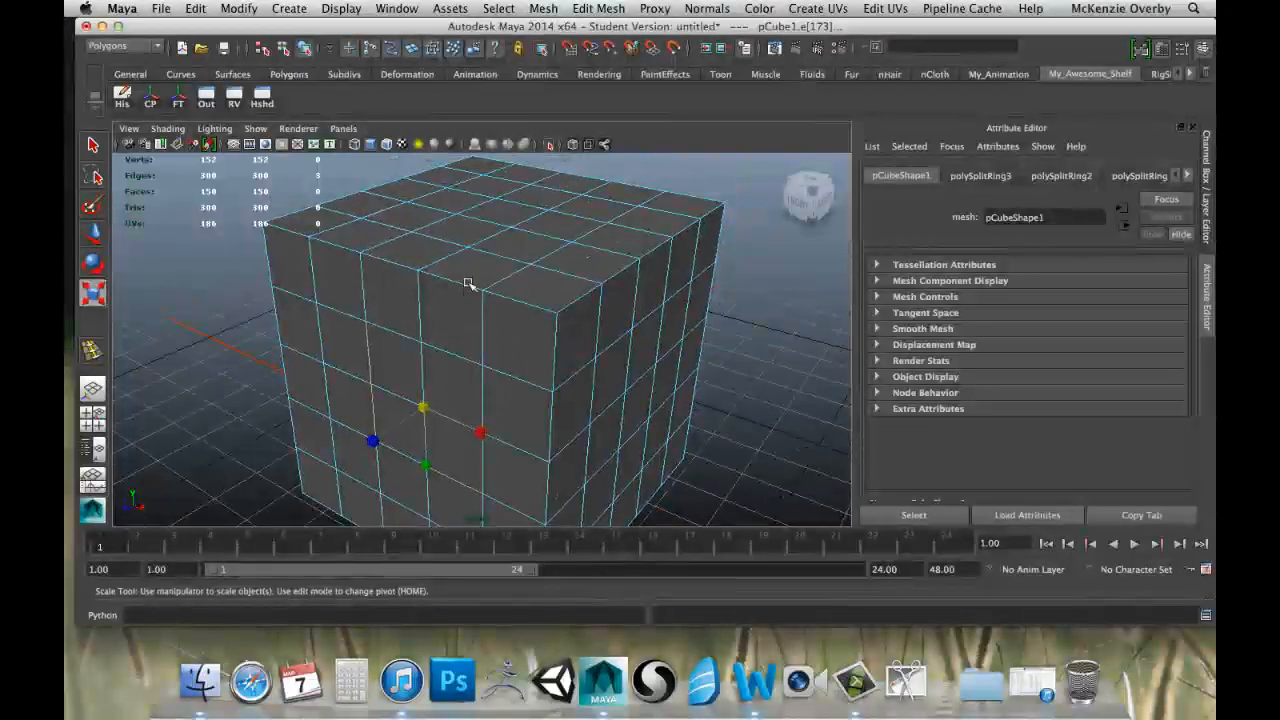
Switch the cube from Edge to Vertex component selection.
{"action": "right_click", "coordinate": [465, 277]}
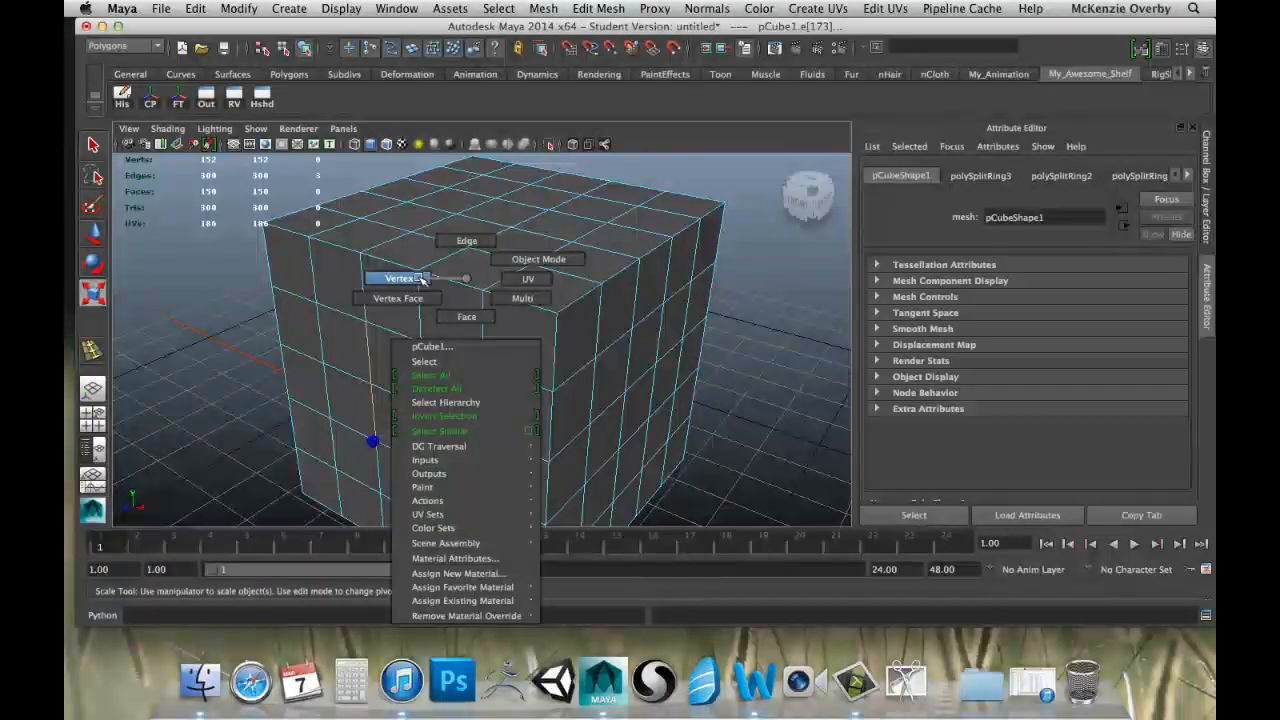
{"action": "right_click_drag", "start_coordinate": [412, 273], "coordinate": [419, 277]}
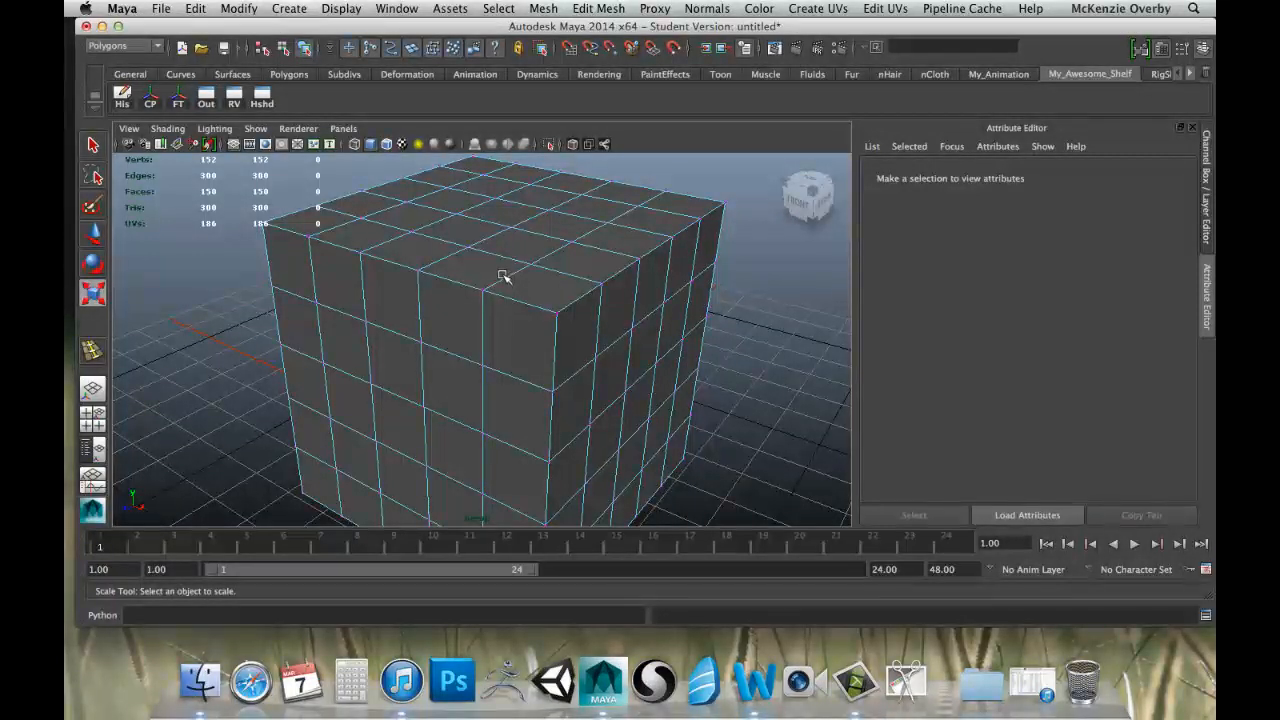
{"action": "scroll", "coordinate": [503, 277], "scroll_direction": "up", "scroll_amount": 2}
{"action": "scroll", "coordinate": [503, 277], "scroll_direction": "down", "scroll_amount": 3}
{"action": "scroll", "coordinate": [503, 277], "scroll_direction": "up", "scroll_amount": 3}
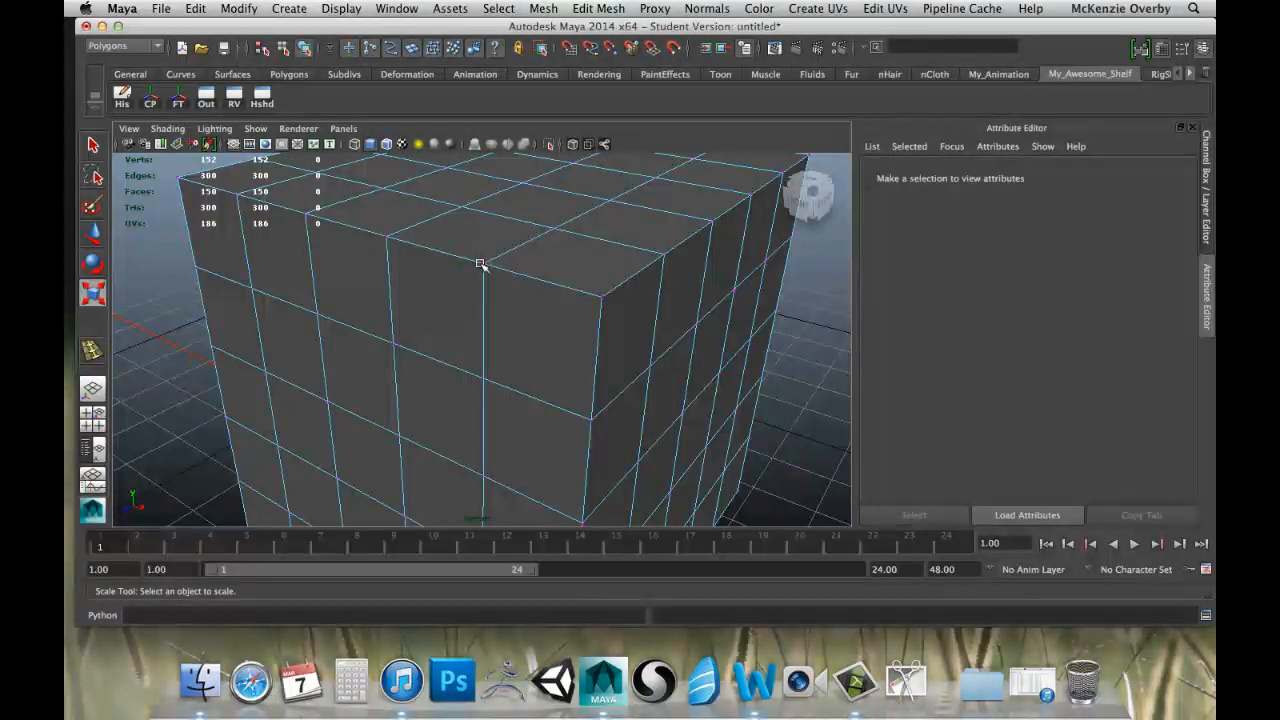
{"action": "scroll", "coordinate": [510, 371], "scroll_direction": "up", "scroll_amount": 3}
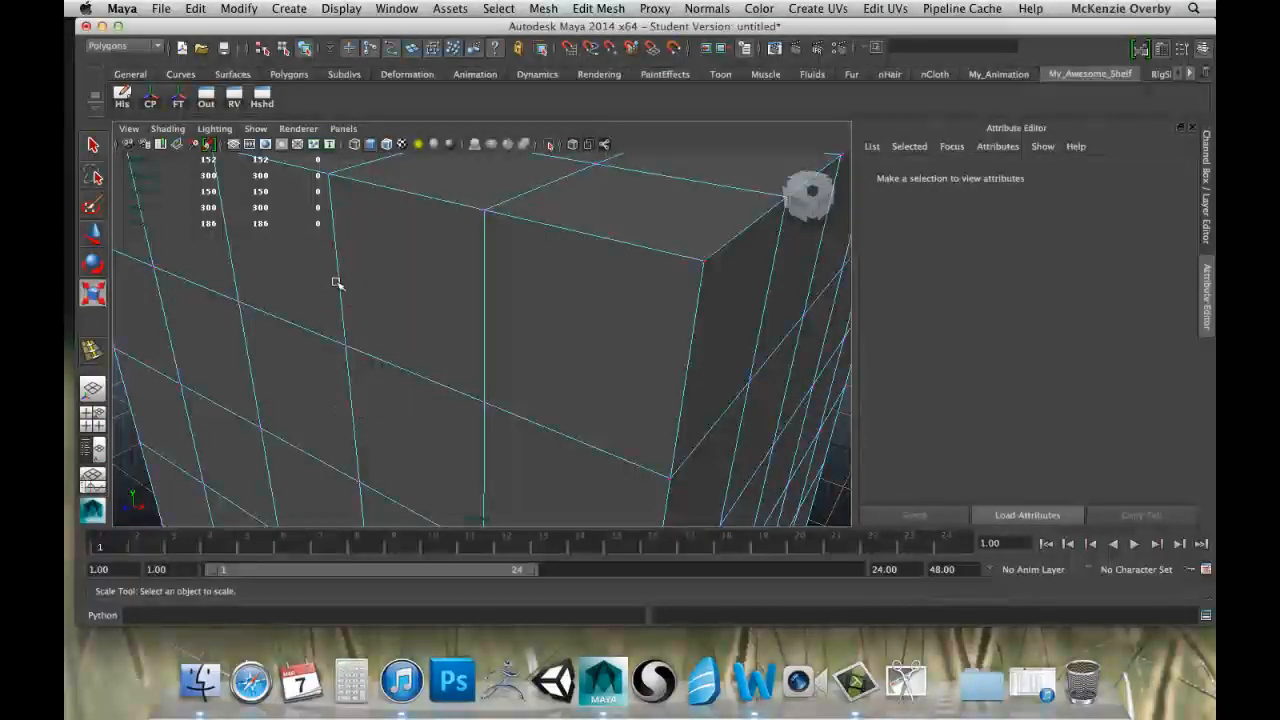
Select single vertices on the front face and pull the one nearest the upper front corner outward with the Move tool.
{"action": "left_click", "coordinate": [343, 346]}
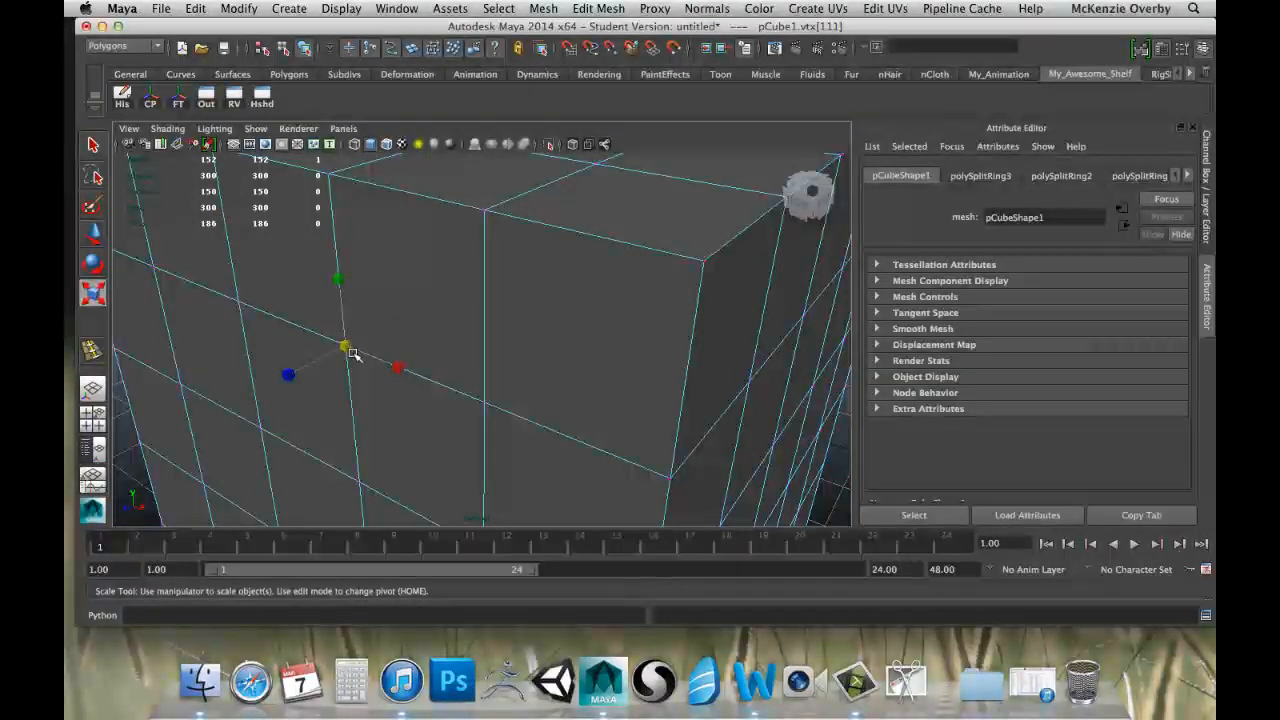
{"action": "left_click", "coordinate": [483, 403]}
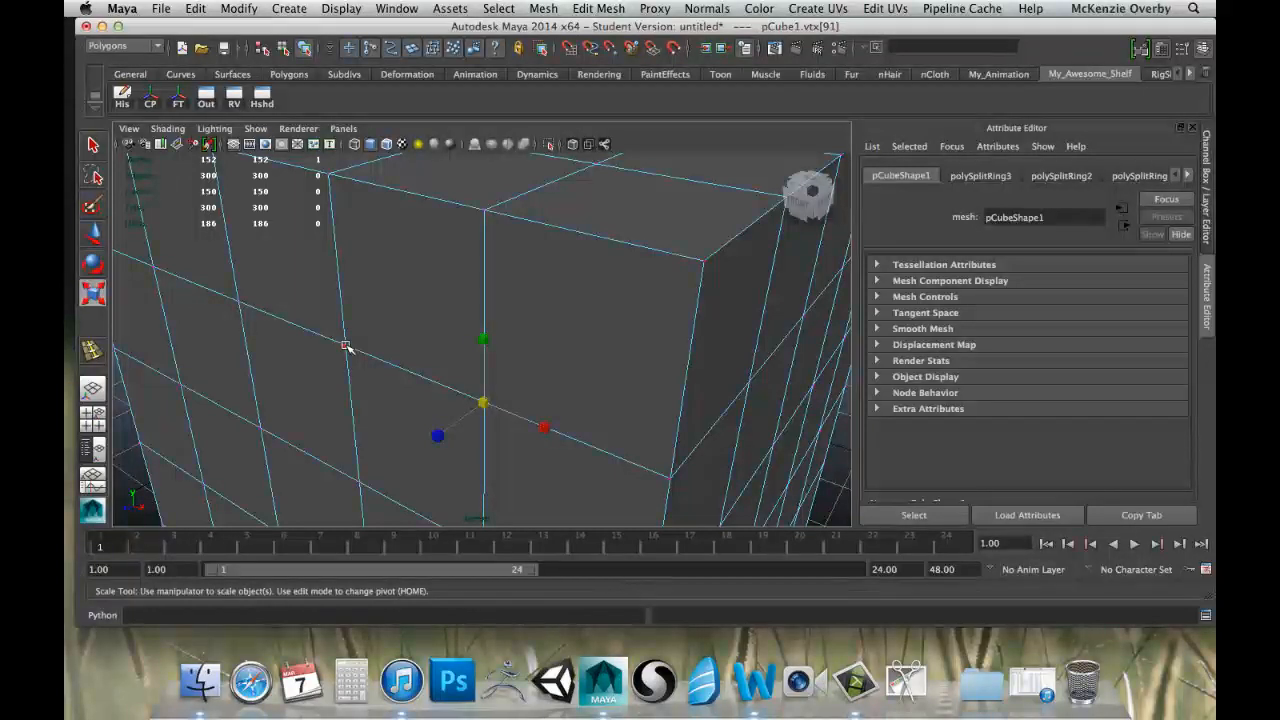
{"action": "left_click", "coordinate": [345, 346]}
{"action": "left_click", "coordinate": [483, 403]}
{"action": "key", "text": "w"}
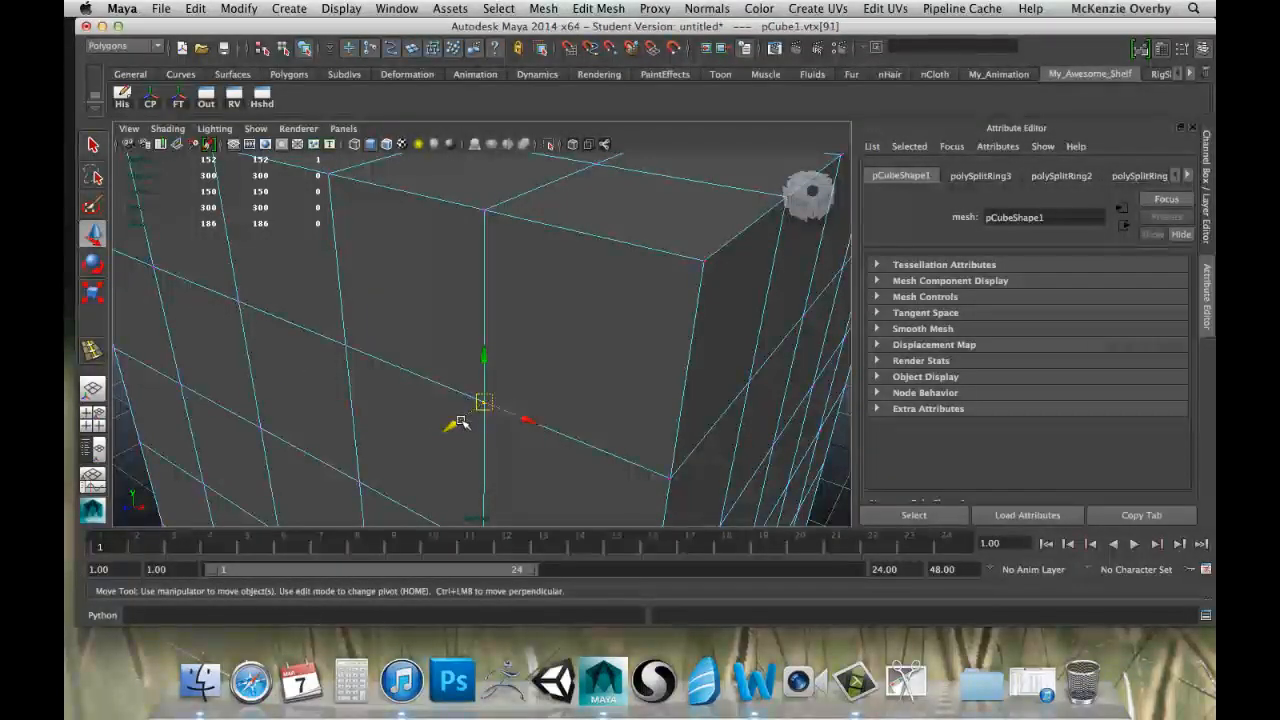
{"action": "left_click_drag", "start_coordinate": [451, 423], "coordinate": [420, 428]}
{"action": "scroll", "coordinate": [409, 423], "scroll_direction": "down", "scroll_amount": 5}
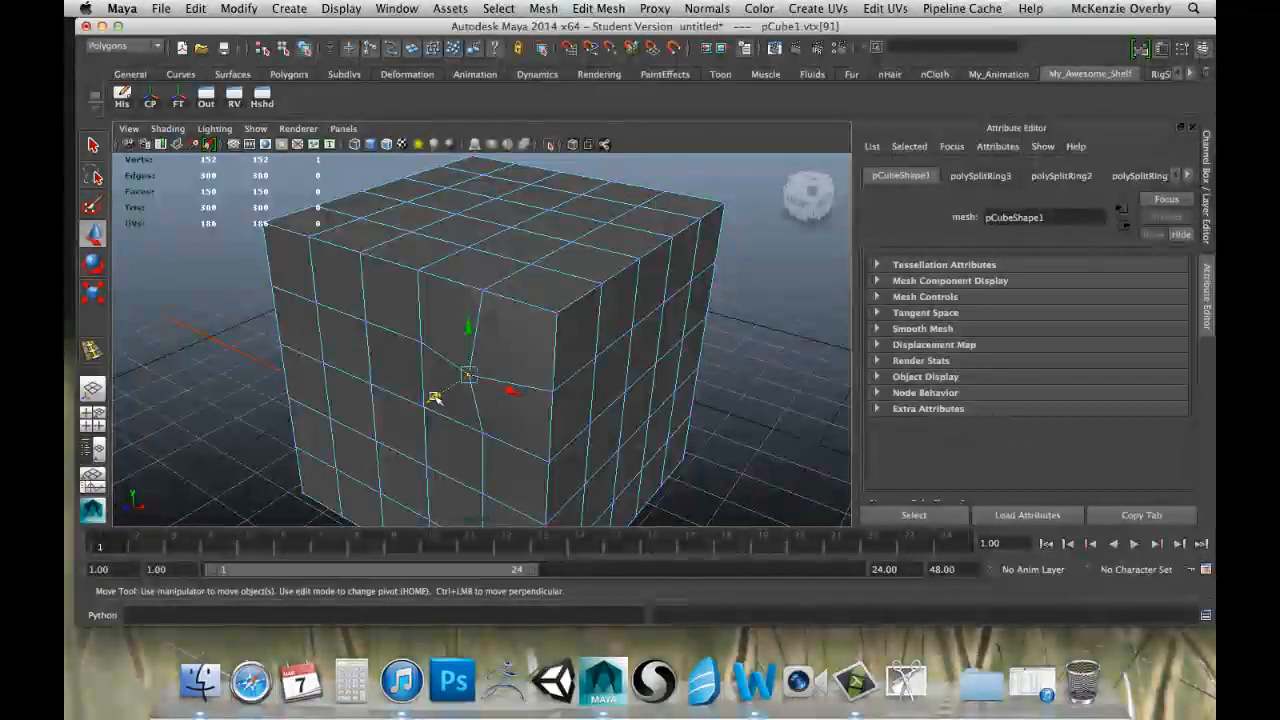
Select four other vertices on the front face and pull them outward together with the Move tool.
{"action": "left_click", "coordinate": [323, 363]}
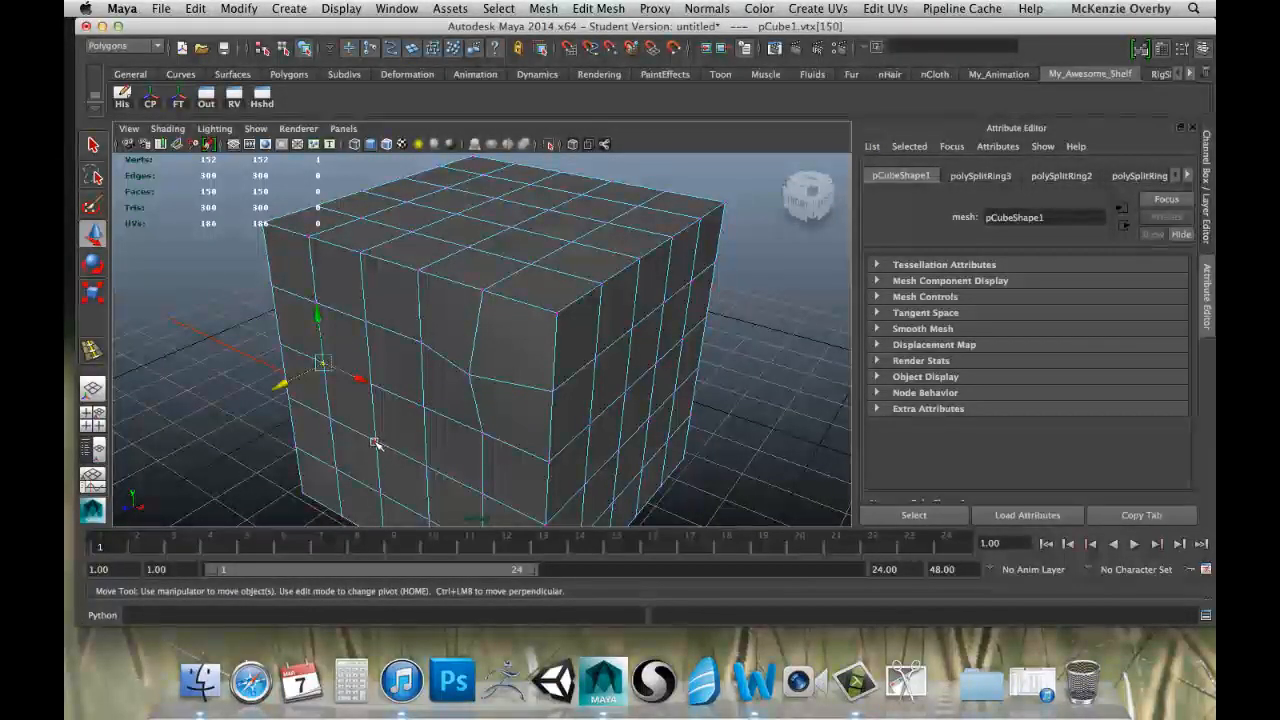
{"action": "left_click", "coordinate": [375, 441], "text": "shift"}
{"action": "left_click", "coordinate": [370, 384], "text": "shift"}
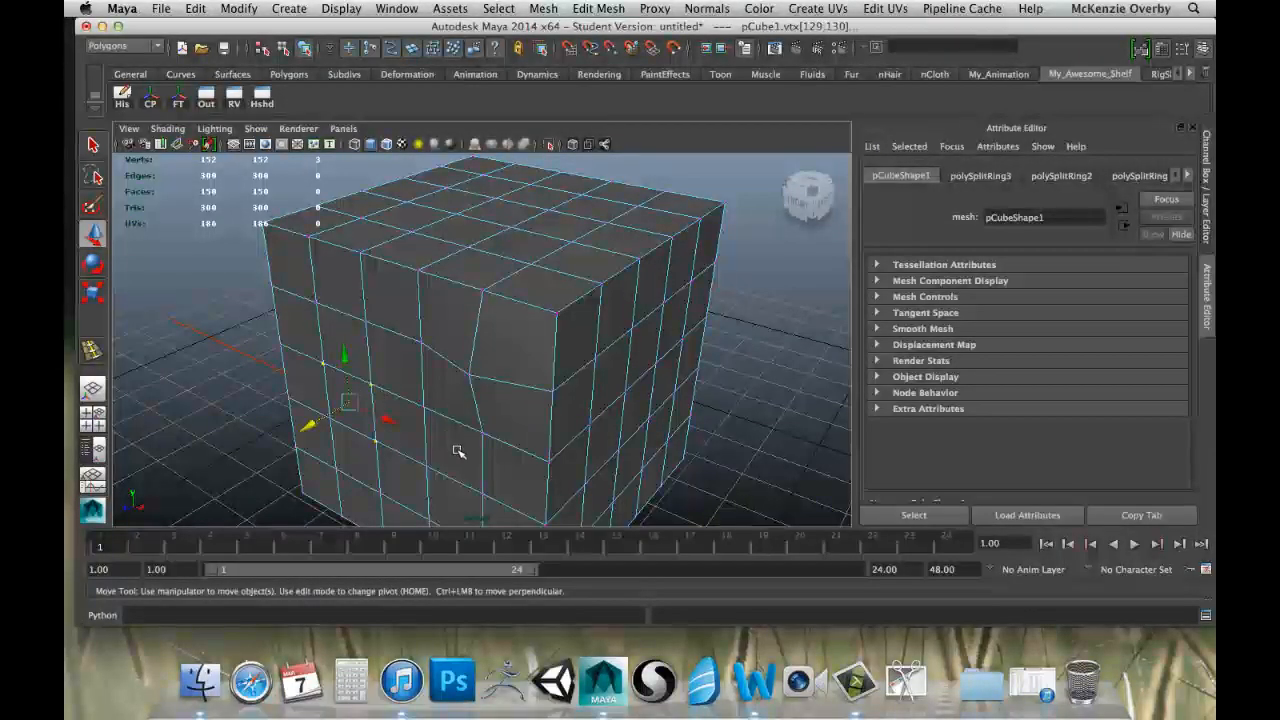
{"action": "left_click", "coordinate": [478, 488], "text": "shift"}
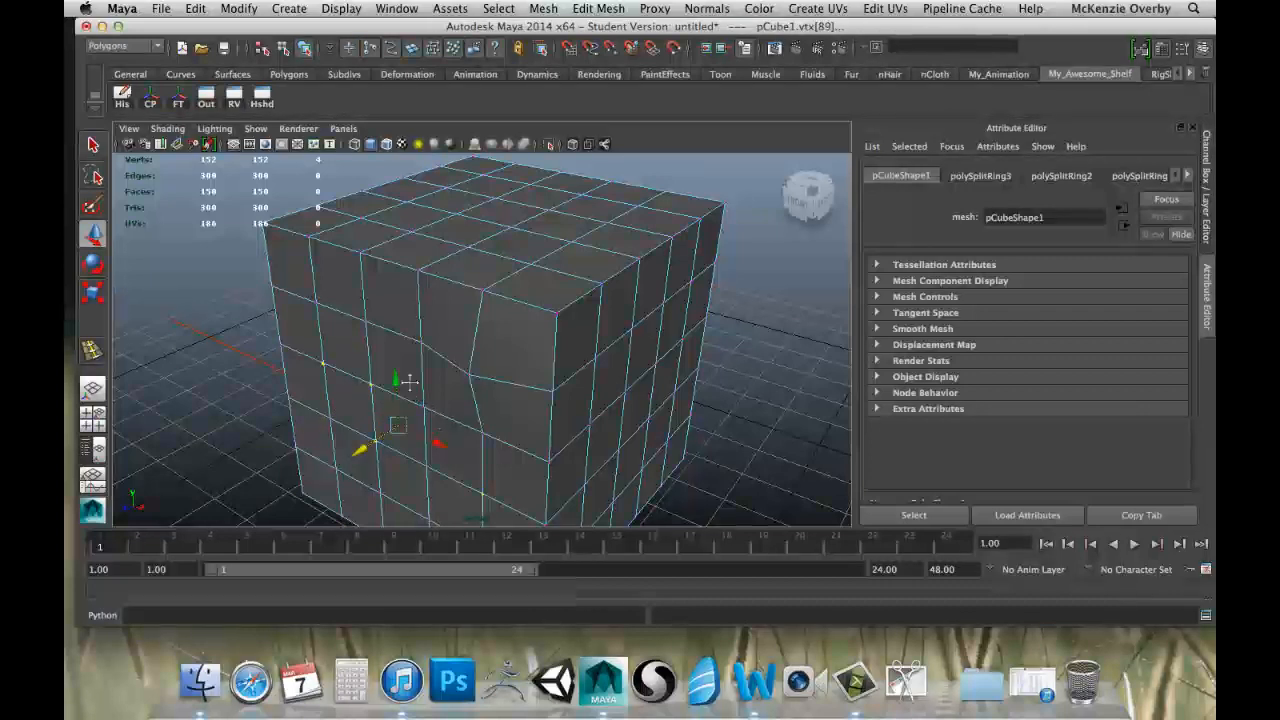
{"action": "left_click_drag", "start_coordinate": [408, 381], "coordinate": [346, 391], "text": "alt"}
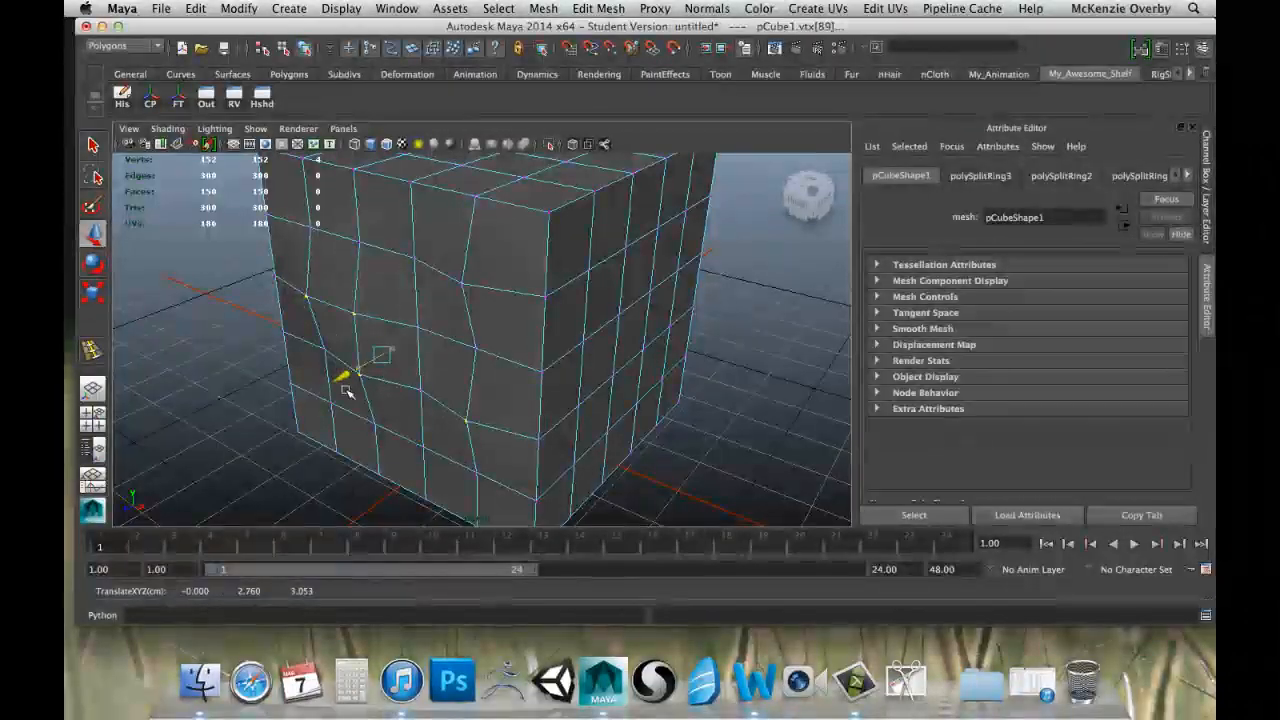
Try rotating and scaling the four selected vertices as a group.
{"action": "key", "text": "e"}
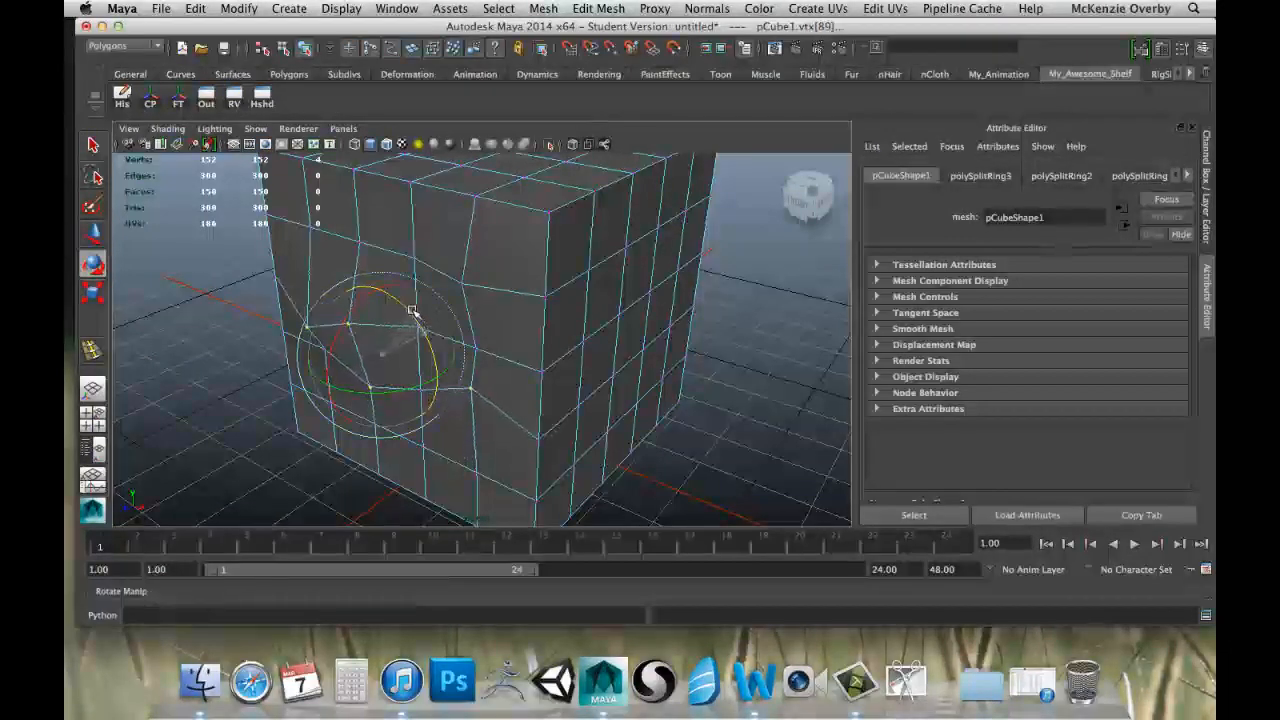
{"action": "left_click_drag", "start_coordinate": [413, 312], "coordinate": [423, 337]}
{"action": "key", "text": "r"}
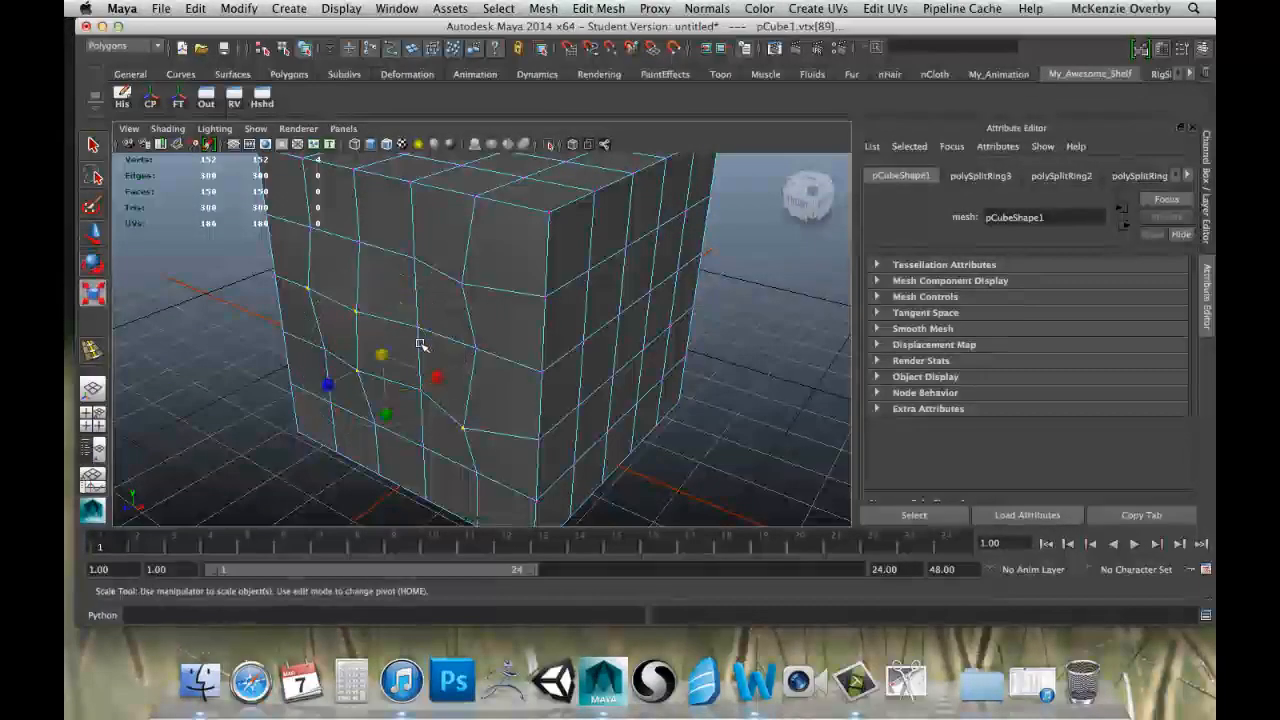
{"action": "mouse_move", "coordinate": [407, 340]}
{"action": "left_mouse_down"}
{"action": "mouse_move", "coordinate": [424, 339]}
{"action": "mouse_move", "coordinate": [416, 355]}
{"action": "left_mouse_up"}
Undo all trial vertex transforms, including the move of the single vertex near the upper front corner.
{"action": "key", "text": "z"}
{"action": "key", "text": "z"}
{"action": "key", "text": "z"}
{"action": "key", "text": "z"}
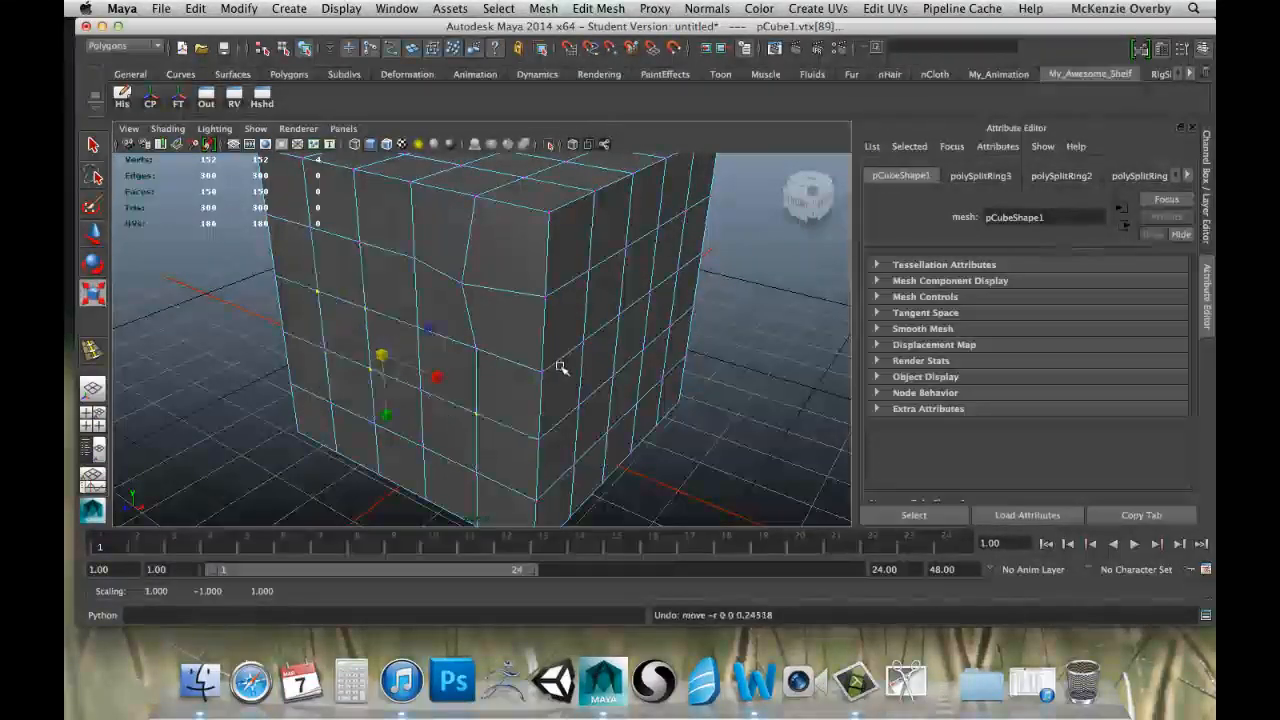
{"action": "key", "text": "z"}
{"action": "key", "text": "z"}
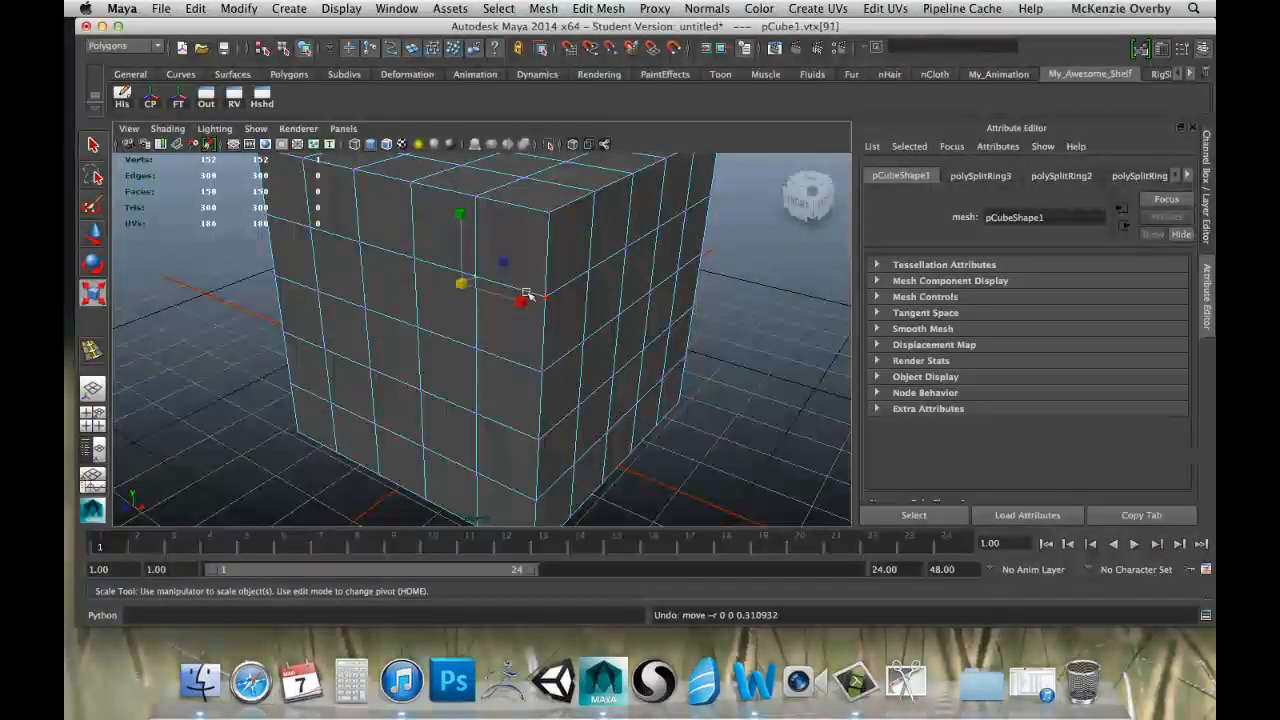
Switch the cube from Vertex to Face component selection.
{"action": "left_click_drag", "start_coordinate": [569, 351], "coordinate": [556, 423], "text": "alt"}
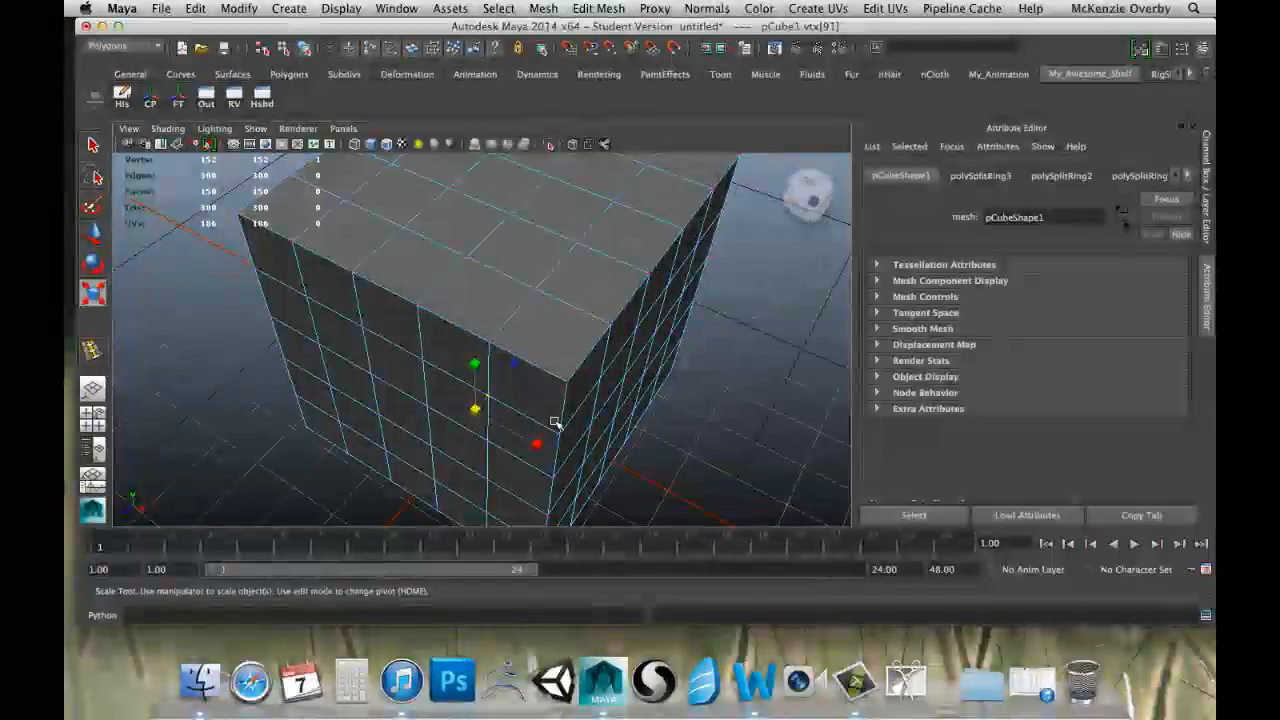
{"action": "right_click", "coordinate": [417, 280]}
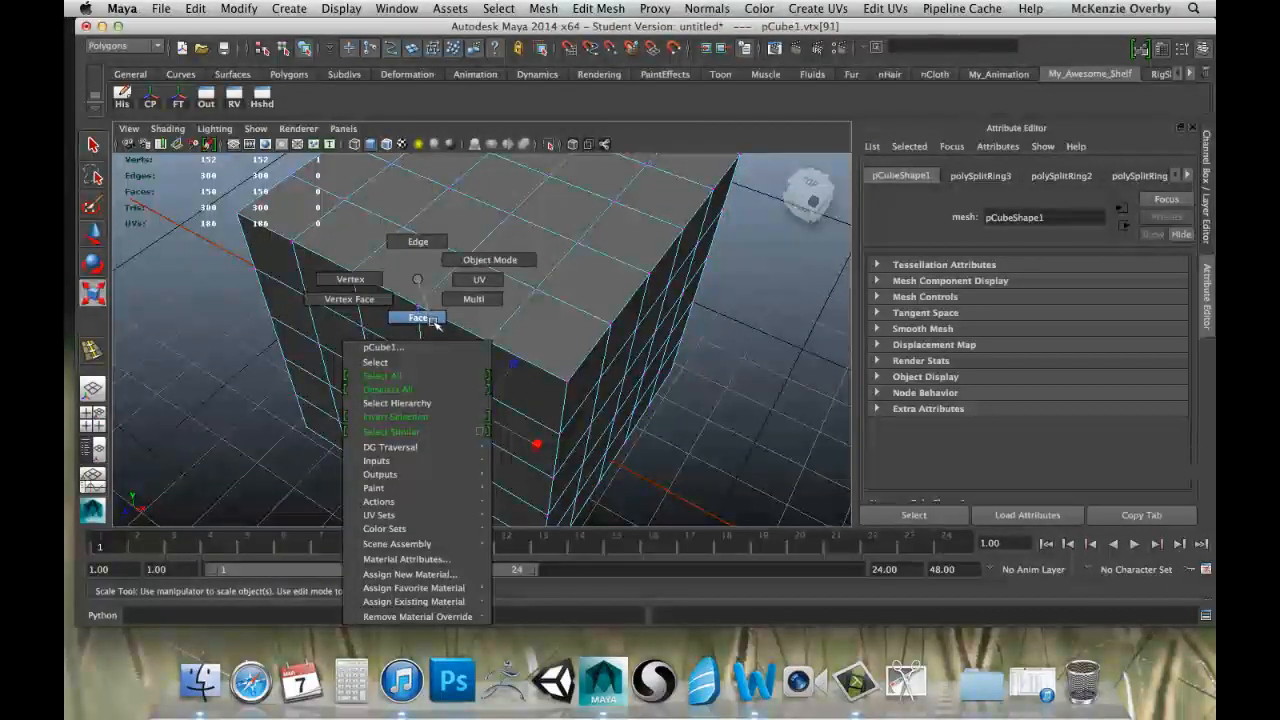
{"action": "right_click_drag", "start_coordinate": [432, 320], "coordinate": [432, 320]}
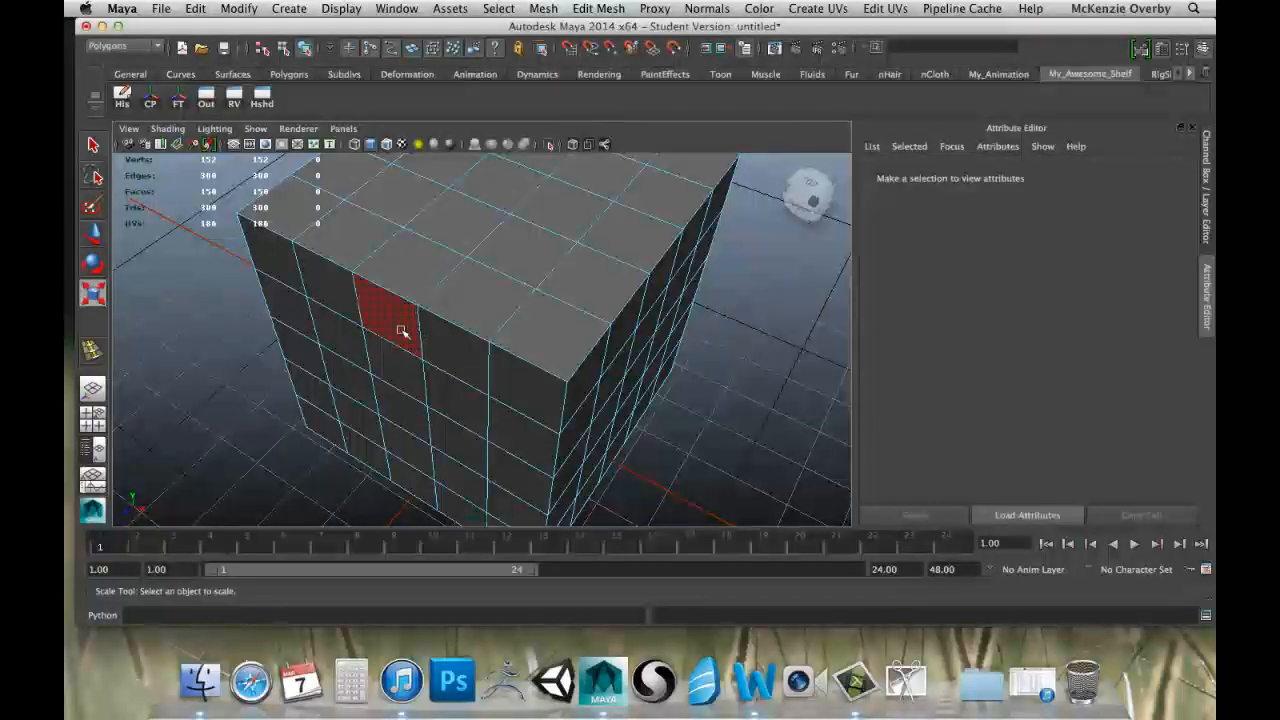
Select the middle face in the front side's second row and pull it outward with the Move tool.
{"action": "left_click_drag", "start_coordinate": [403, 332], "coordinate": [420, 289], "text": "alt"}
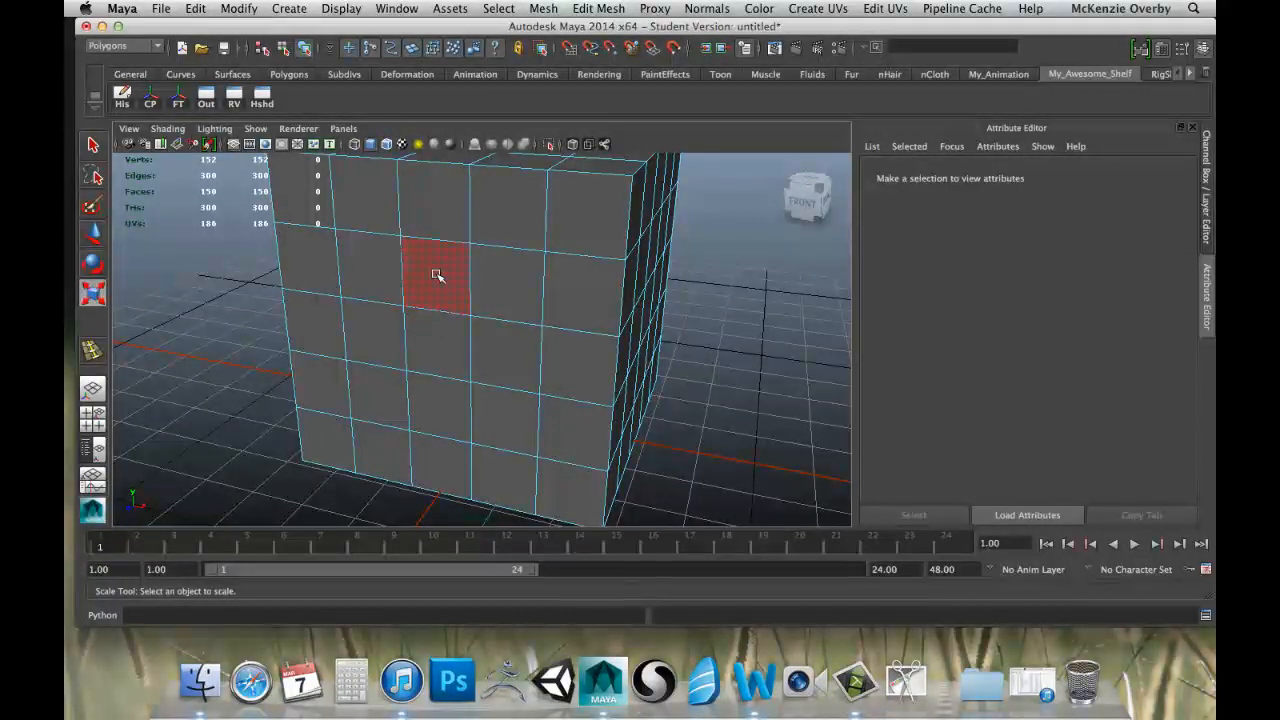
{"action": "left_click", "coordinate": [437, 275]}
{"action": "left_click_drag", "start_coordinate": [482, 309], "coordinate": [429, 311], "text": "alt"}
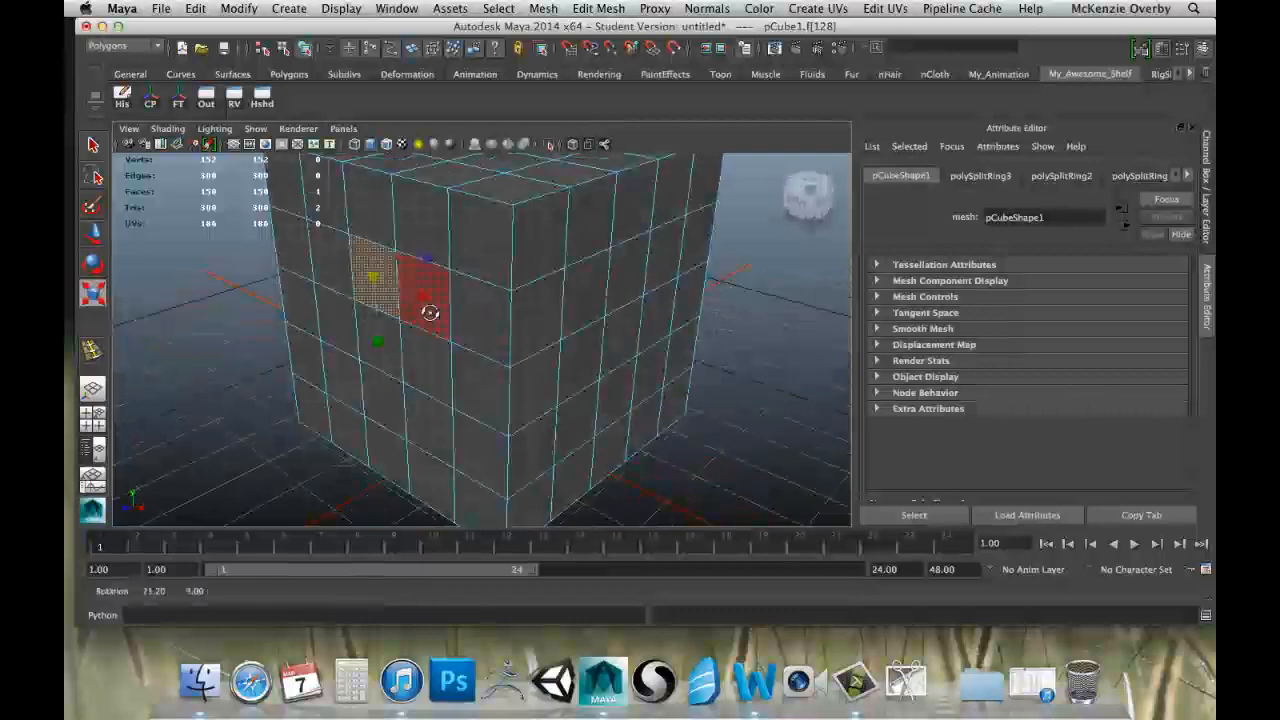
{"action": "scroll", "coordinate": [429, 311], "scroll_direction": "up", "scroll_amount": 5}
{"action": "middle_click_drag", "start_coordinate": [369, 277], "coordinate": [434, 335], "text": "alt"}
{"action": "key", "text": "w"}
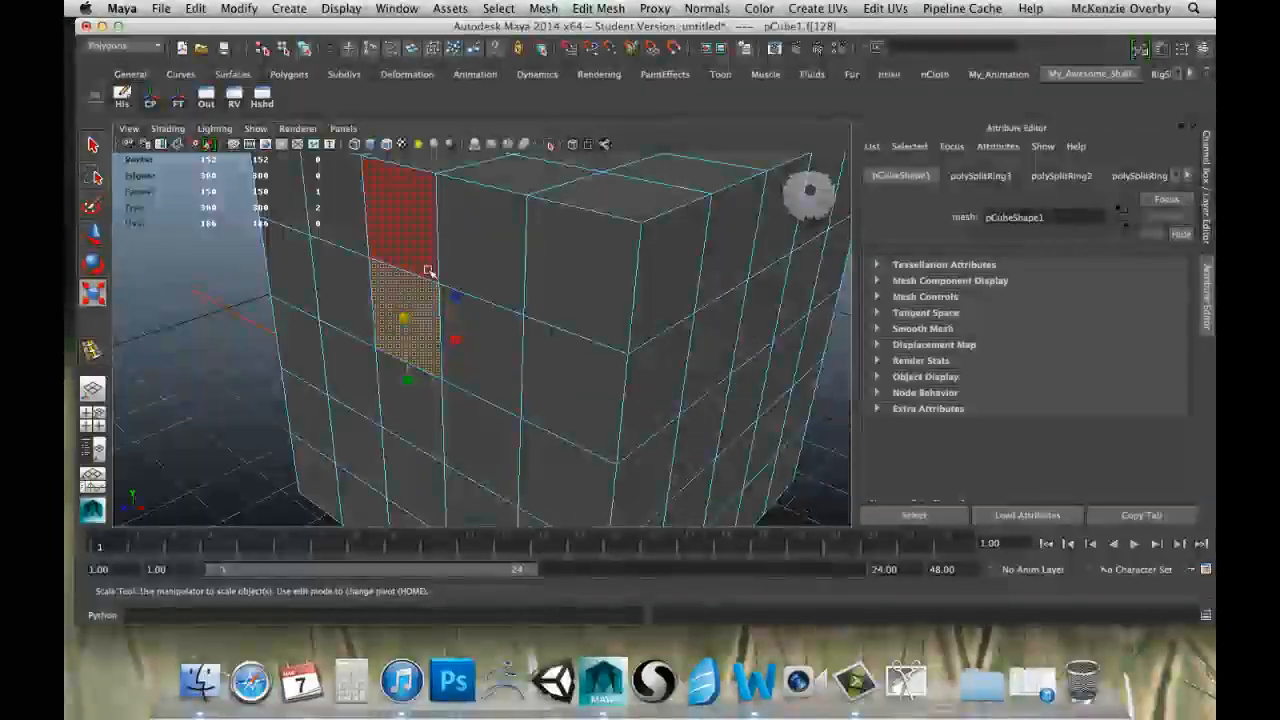
{"action": "left_click_drag", "start_coordinate": [364, 334], "coordinate": [337, 374]}
Try scaling the pulled-out face, switch to the Rotate tool, and undo the face's transforms.
{"action": "key", "text": "r"}
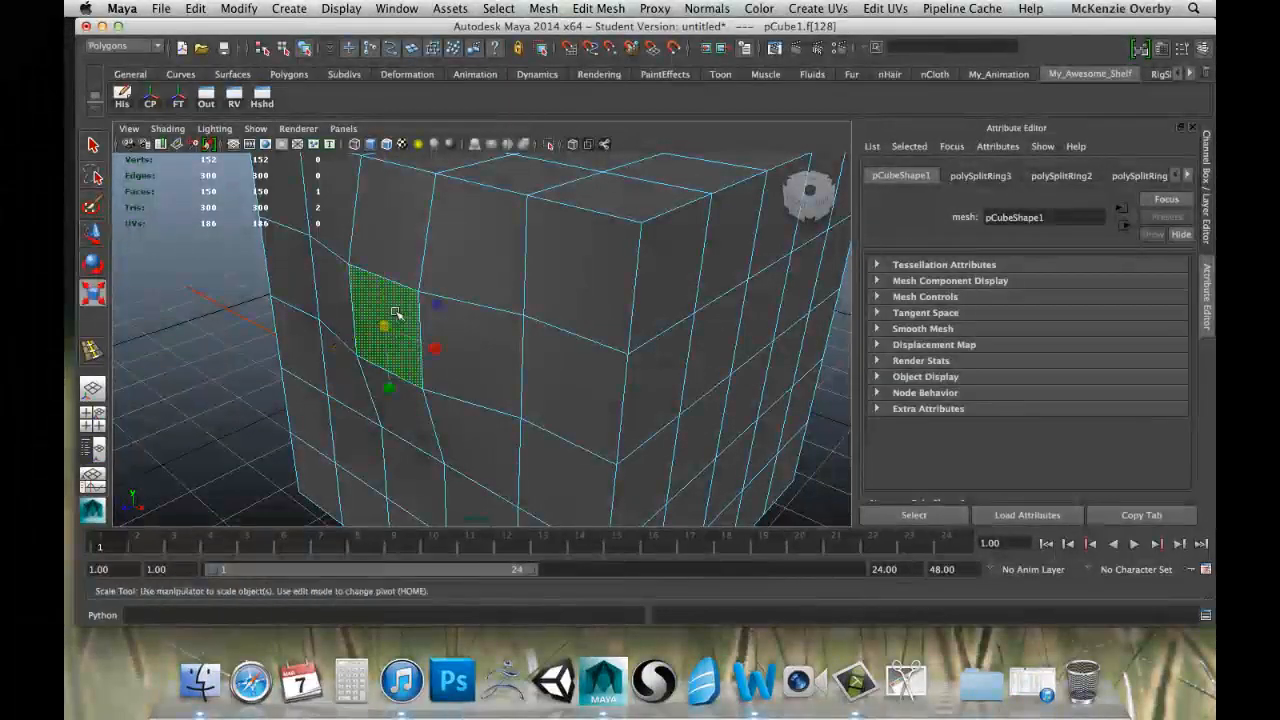
{"action": "left_click_drag", "start_coordinate": [374, 326], "coordinate": [384, 272]}
{"action": "key", "text": "e"}
{"action": "key", "text": "z"}
{"action": "key", "text": "z"}
{"action": "key", "text": "z"}
{"action": "key", "text": "z"}
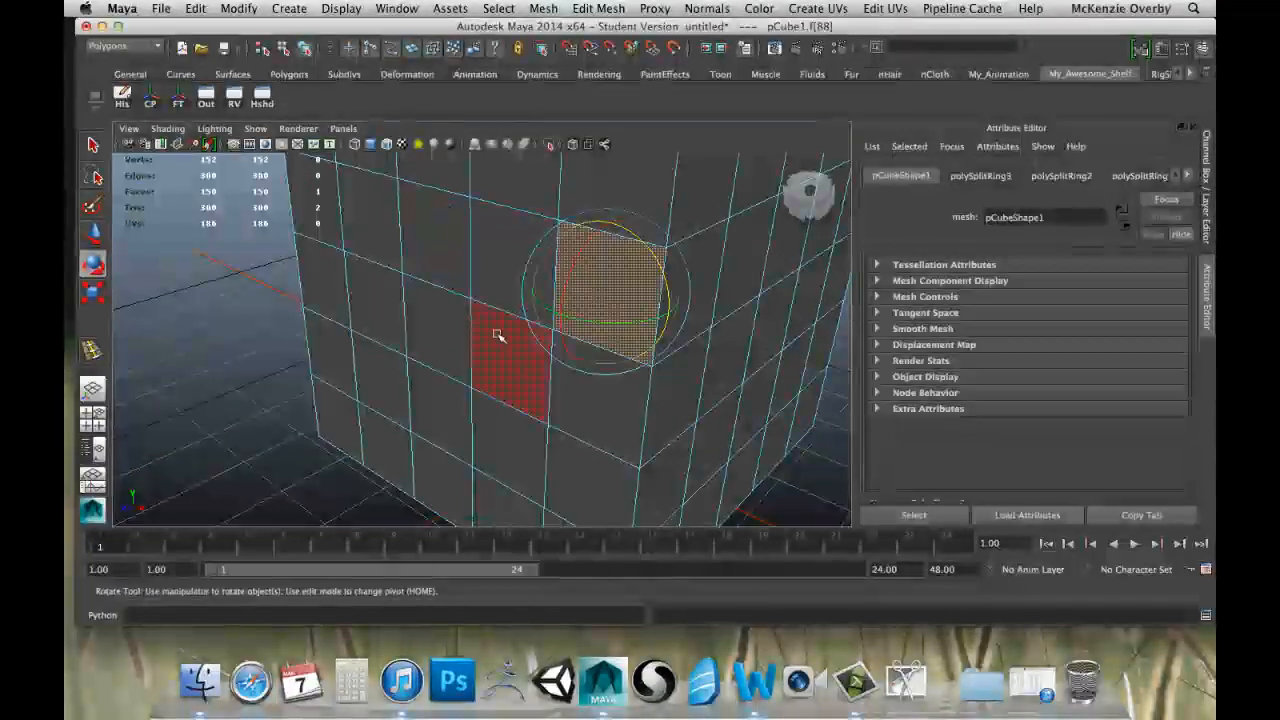
Extend the front-side face selection to six faces, including one in the top row.
{"action": "left_click", "coordinate": [371, 240], "text": "shift"}
{"action": "left_click_drag", "start_coordinate": [463, 226], "coordinate": [474, 280], "text": "alt"}
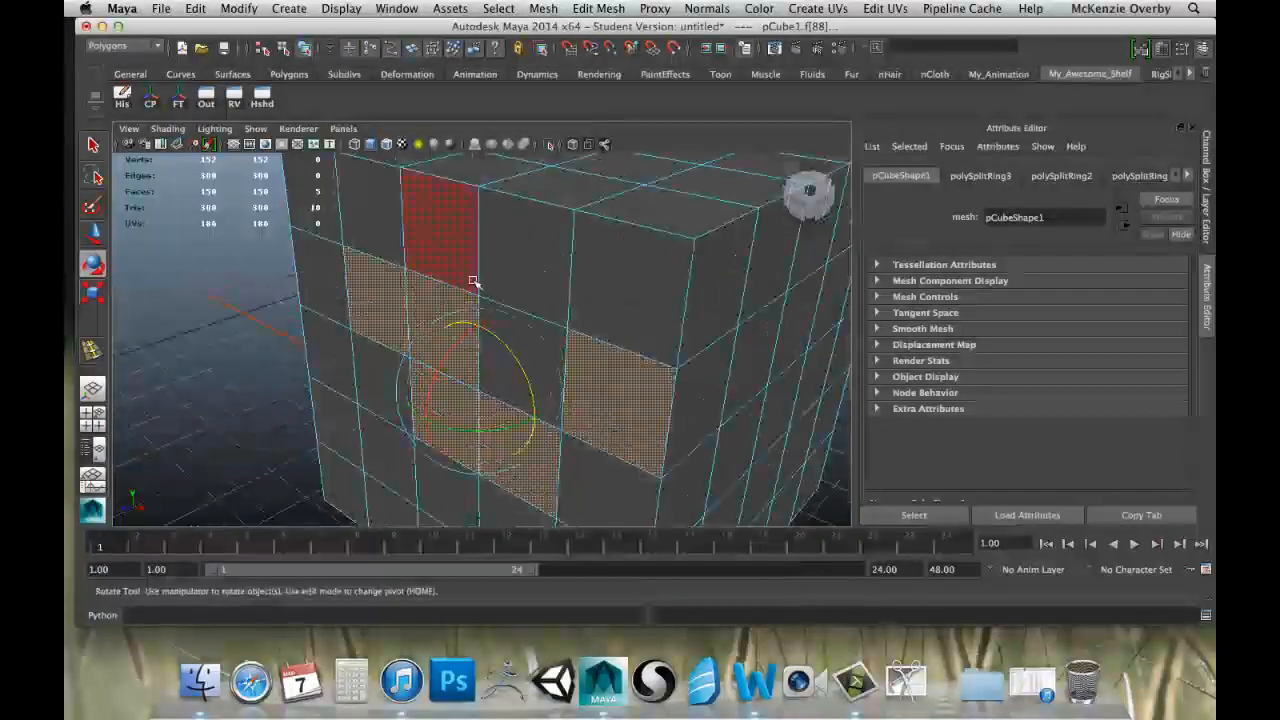
{"action": "left_click", "coordinate": [457, 228], "text": "shift"}
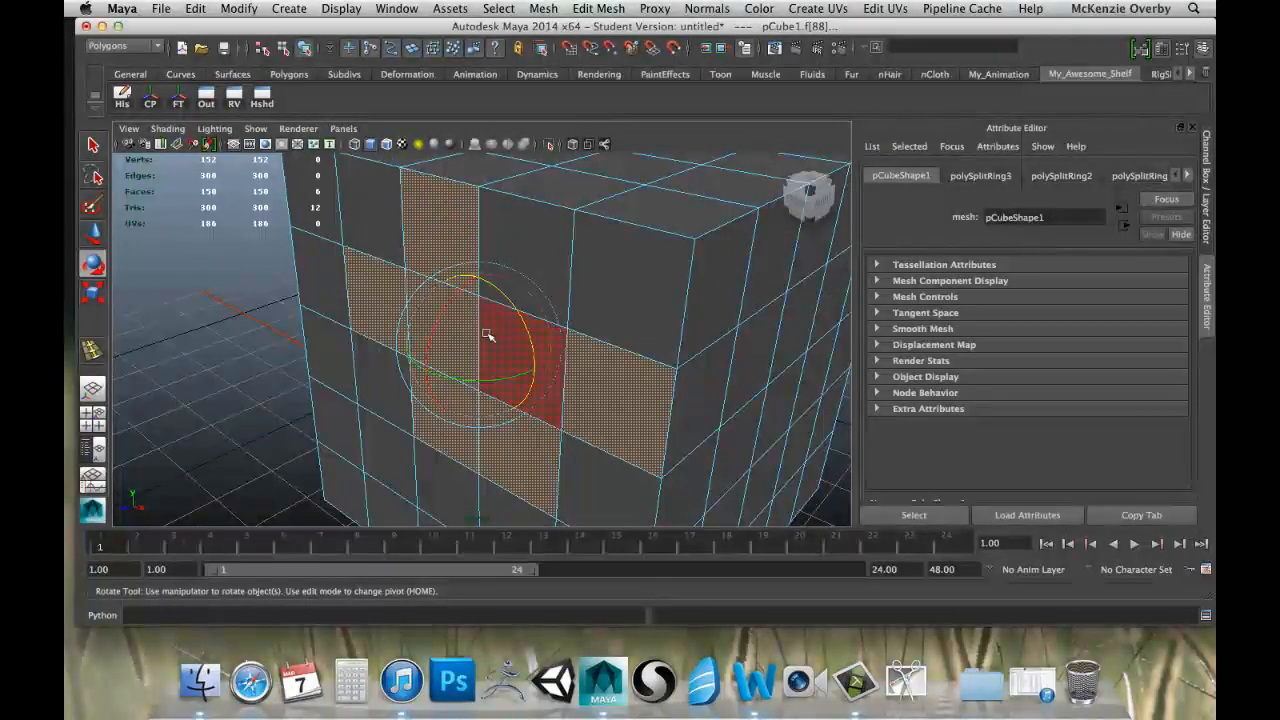
Try moving the six selected faces along the Z axis, undo the shift, and clear the selection.
{"action": "key", "text": "w"}
{"action": "left_click_drag", "start_coordinate": [443, 357], "coordinate": [408, 383]}
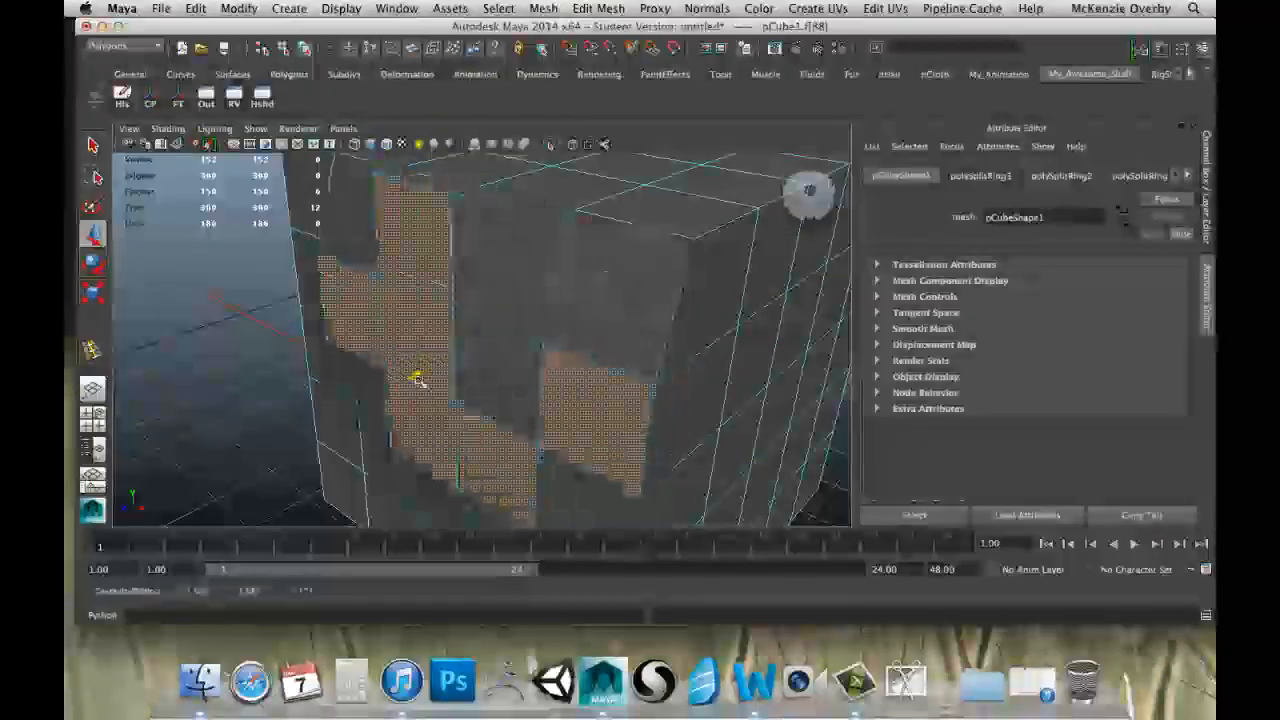
{"action": "key", "text": "z"}
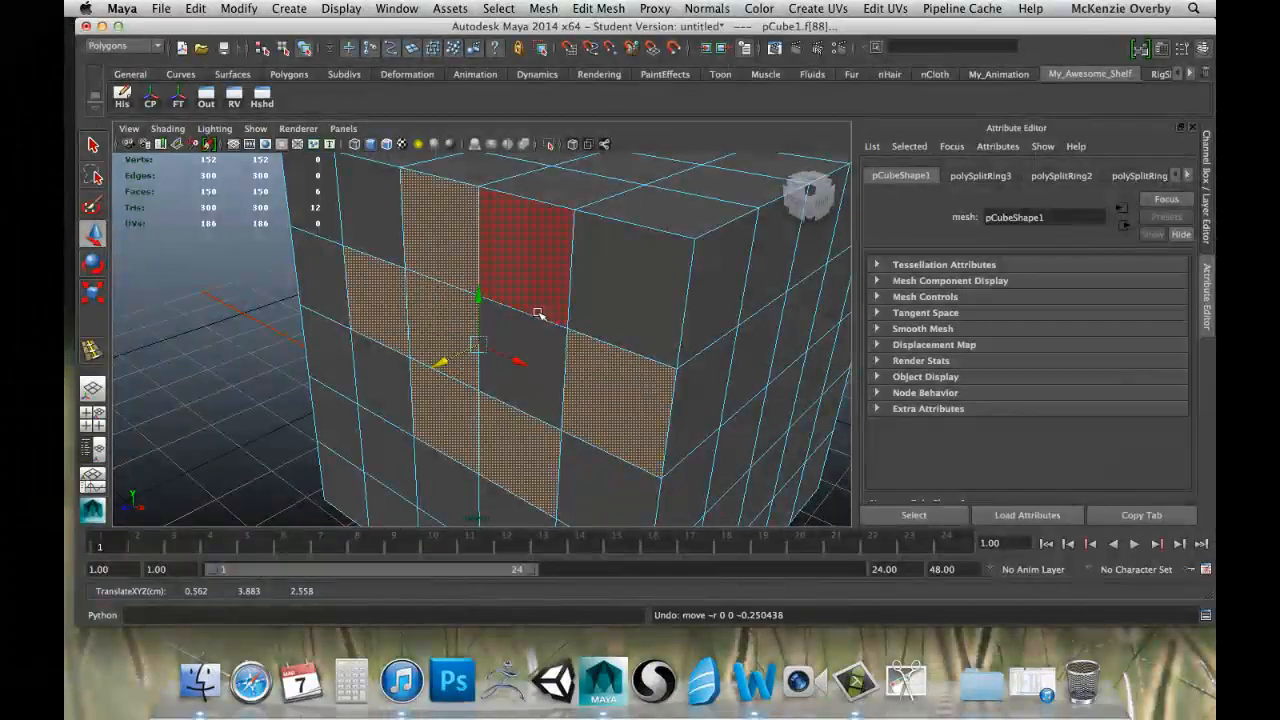
{"action": "left_click", "coordinate": [323, 320]}
{"action": "left_click", "coordinate": [258, 321]}
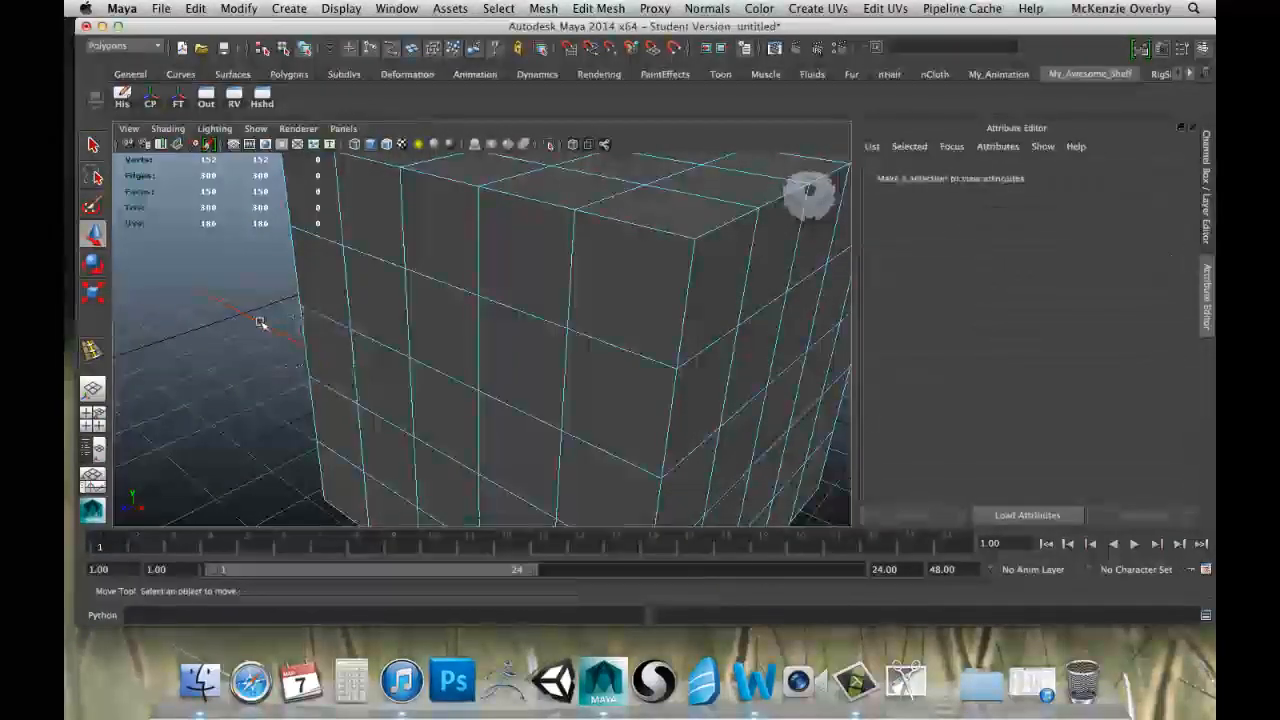
Select the middle face in the front side's second row, try moving it along the Z axis, and undo the shift.
{"action": "mouse_move", "coordinate": [307, 351]}
{"action": "left_mouse_down", "text": "alt"}
{"action": "mouse_move", "coordinate": [366, 342]}
{"action": "mouse_move", "coordinate": [307, 352]}
{"action": "left_mouse_up", "text": "alt"}
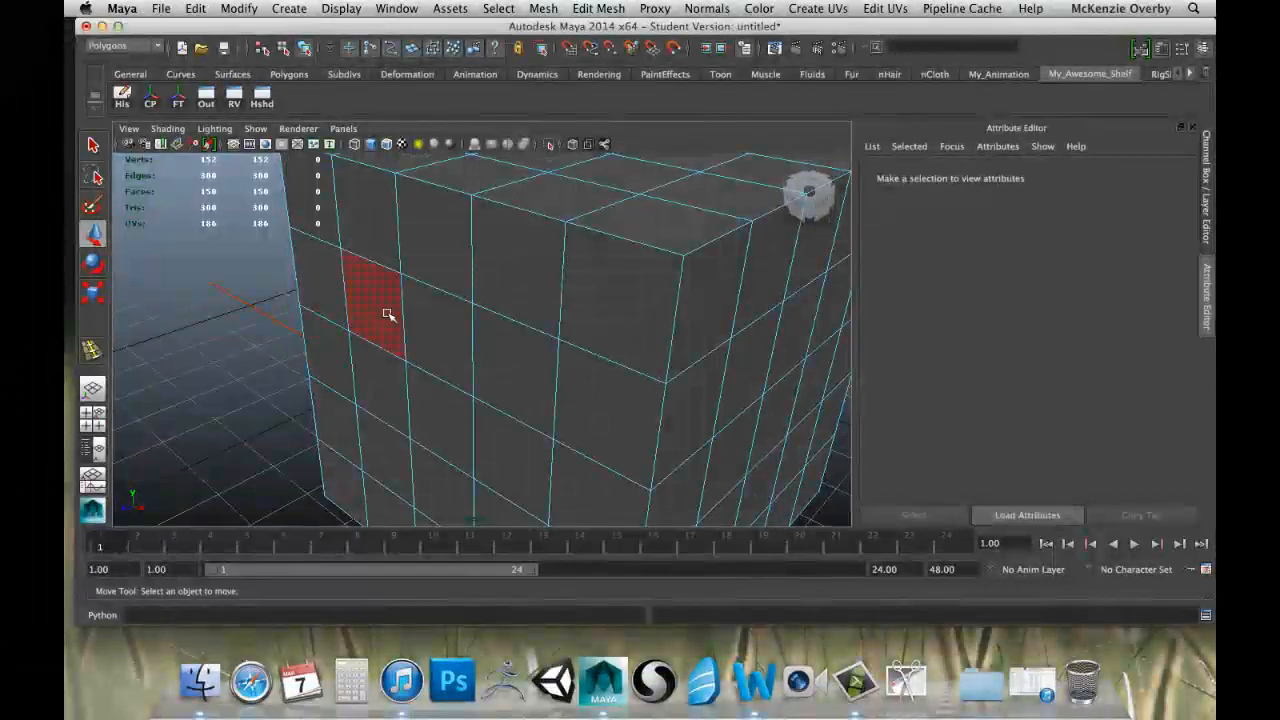
{"action": "scroll", "coordinate": [386, 311], "scroll_direction": "down", "scroll_amount": 5}
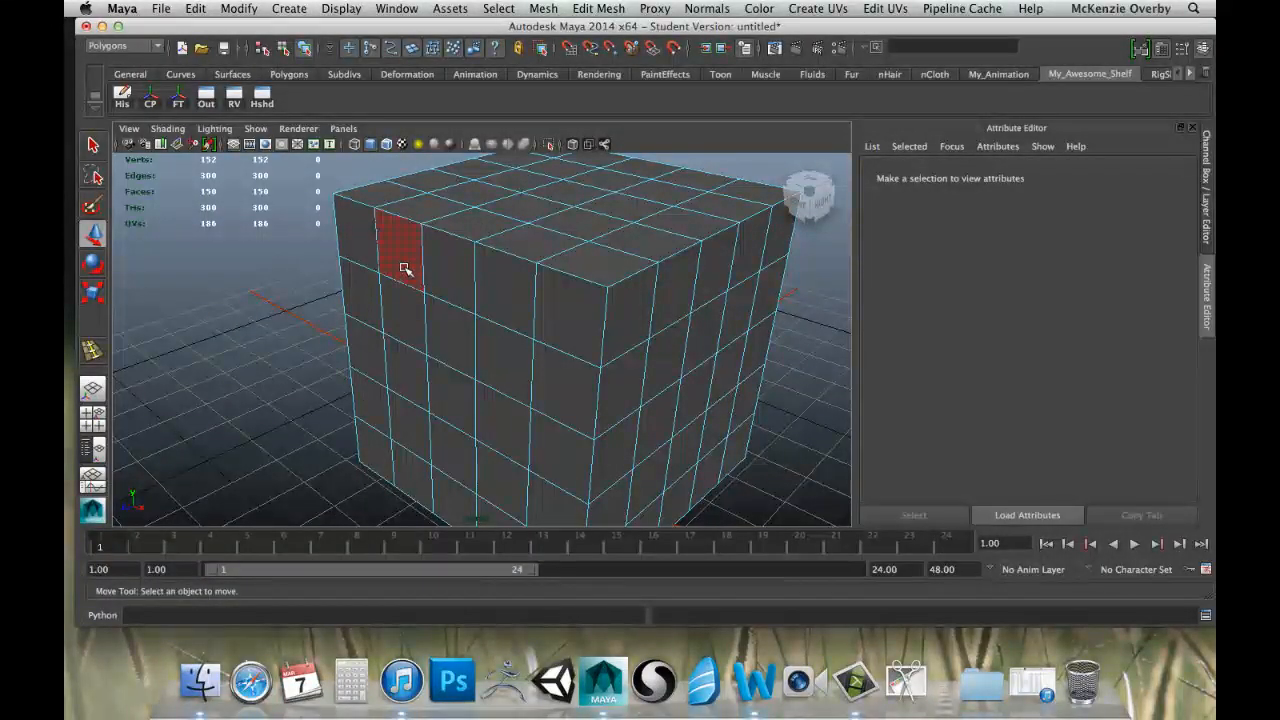
{"action": "left_click", "coordinate": [404, 269]}
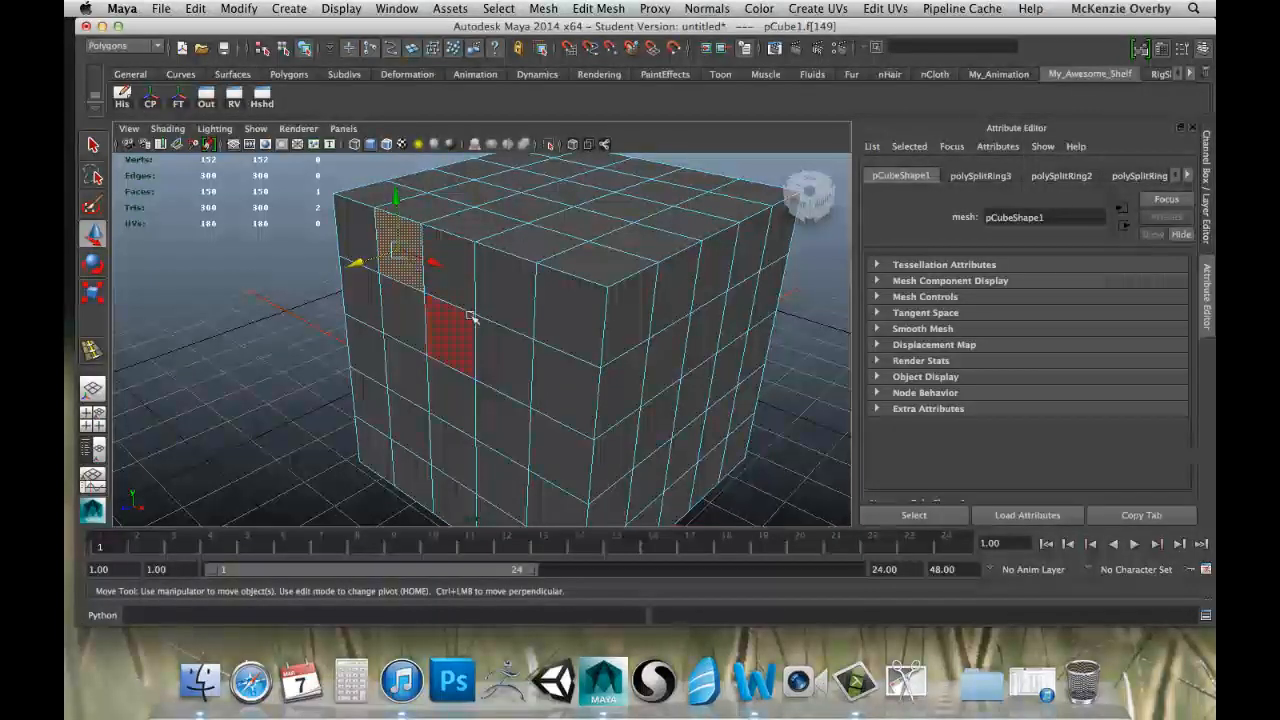
{"action": "left_click", "coordinate": [450, 338]}
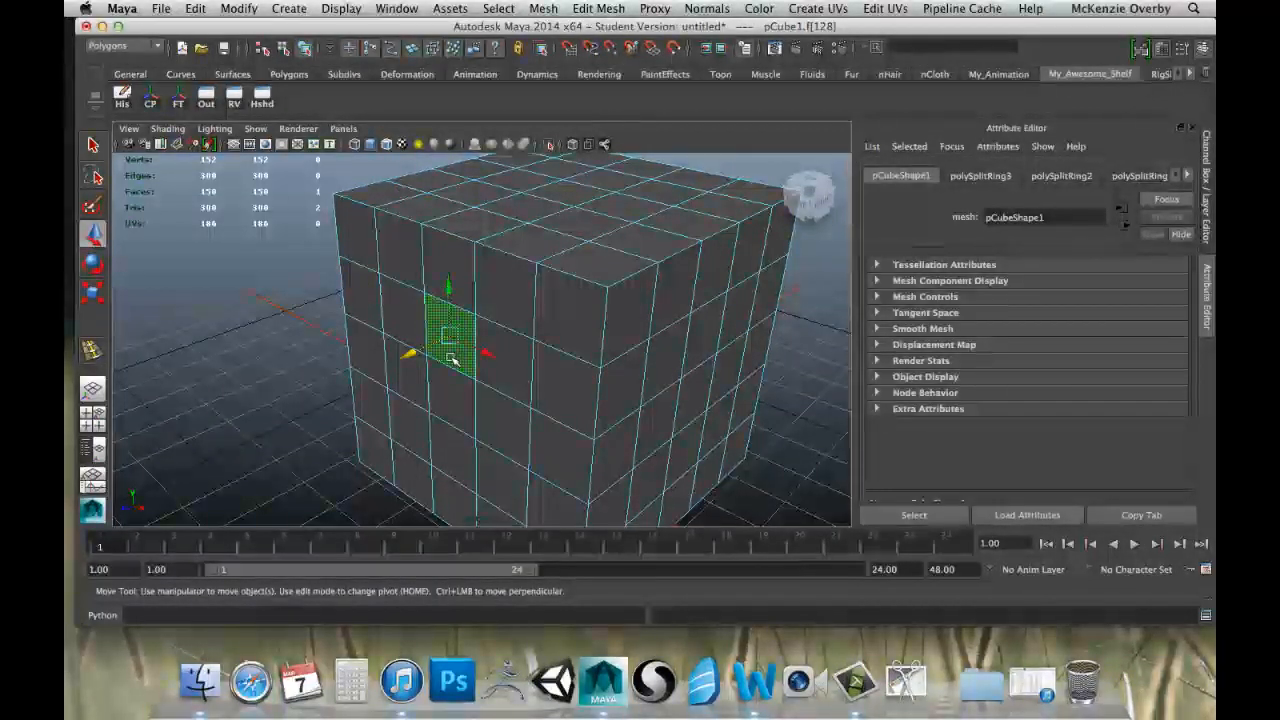
{"action": "mouse_move", "coordinate": [406, 355]}
{"action": "left_mouse_down"}
{"action": "mouse_move", "coordinate": [423, 347]}
{"action": "mouse_move", "coordinate": [388, 361]}
{"action": "left_mouse_up"}
{"action": "key", "text": "super+z"}
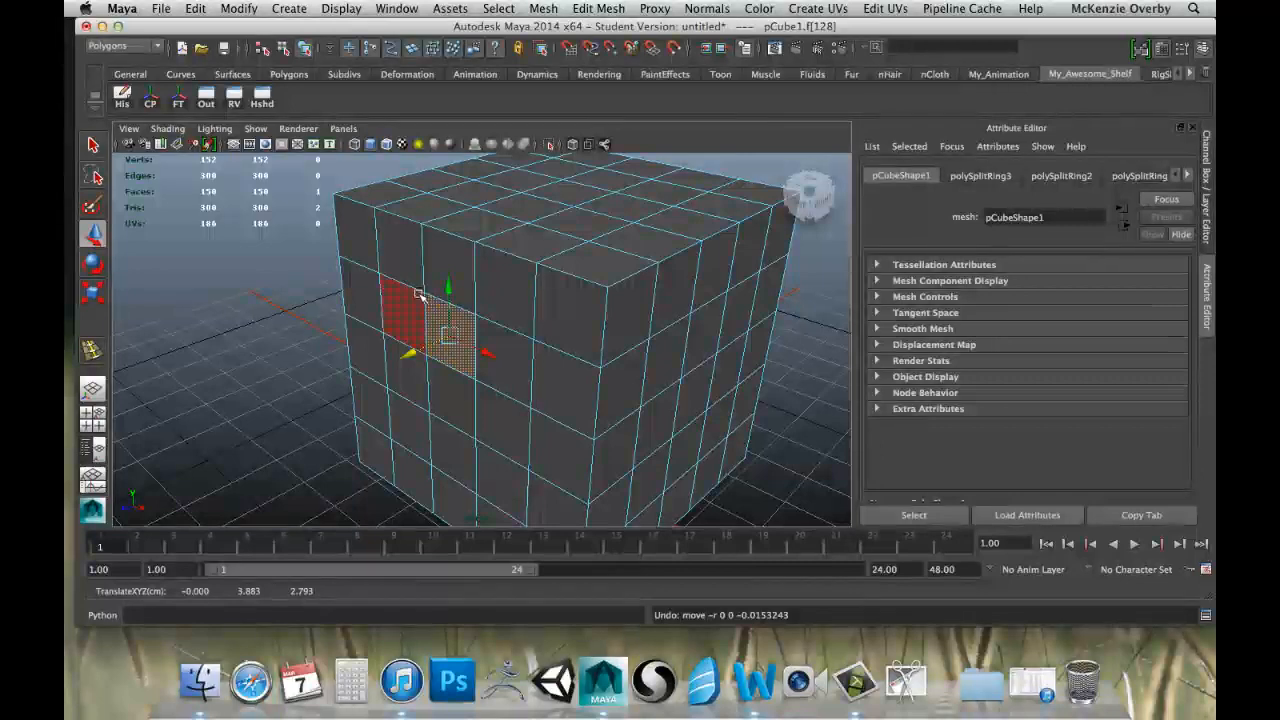
Marquee-select different blocks of faces across the cube's front side, including one over its upper corner and one in its lower rows.
{"action": "left_click_drag", "start_coordinate": [488, 350], "coordinate": [506, 391]}
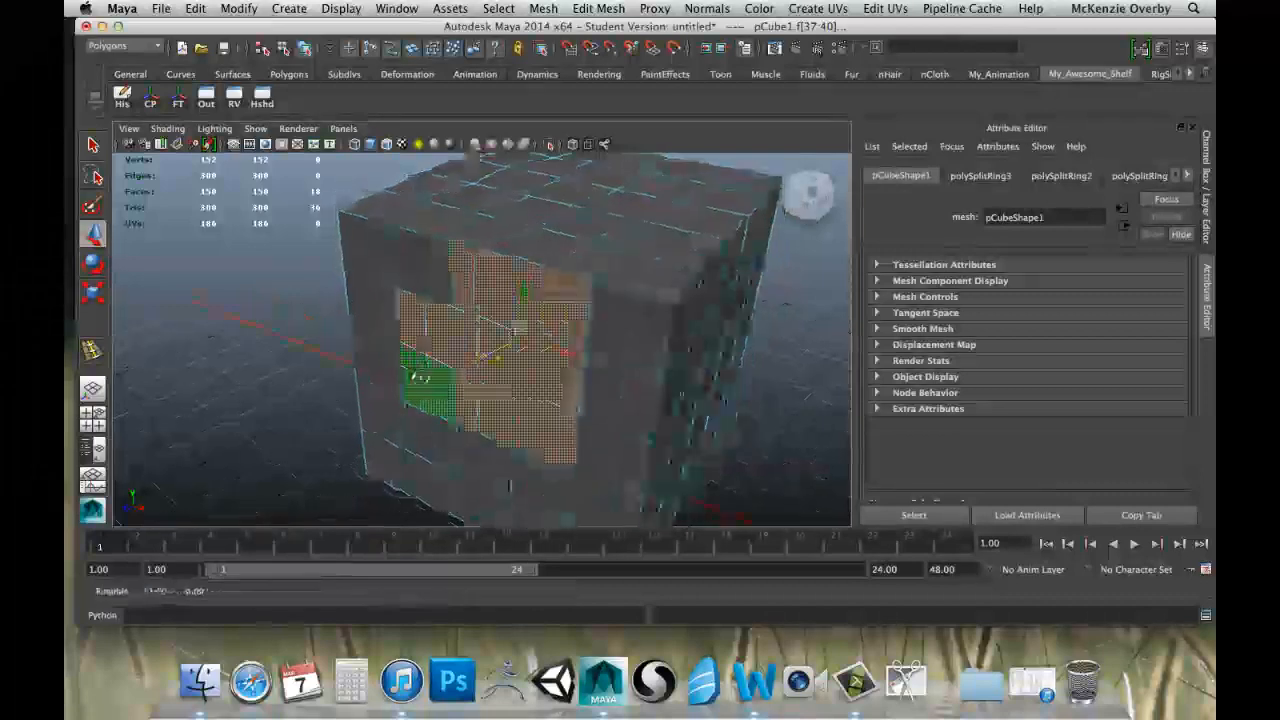
{"action": "left_click_drag", "start_coordinate": [418, 378], "coordinate": [563, 395], "text": "alt"}
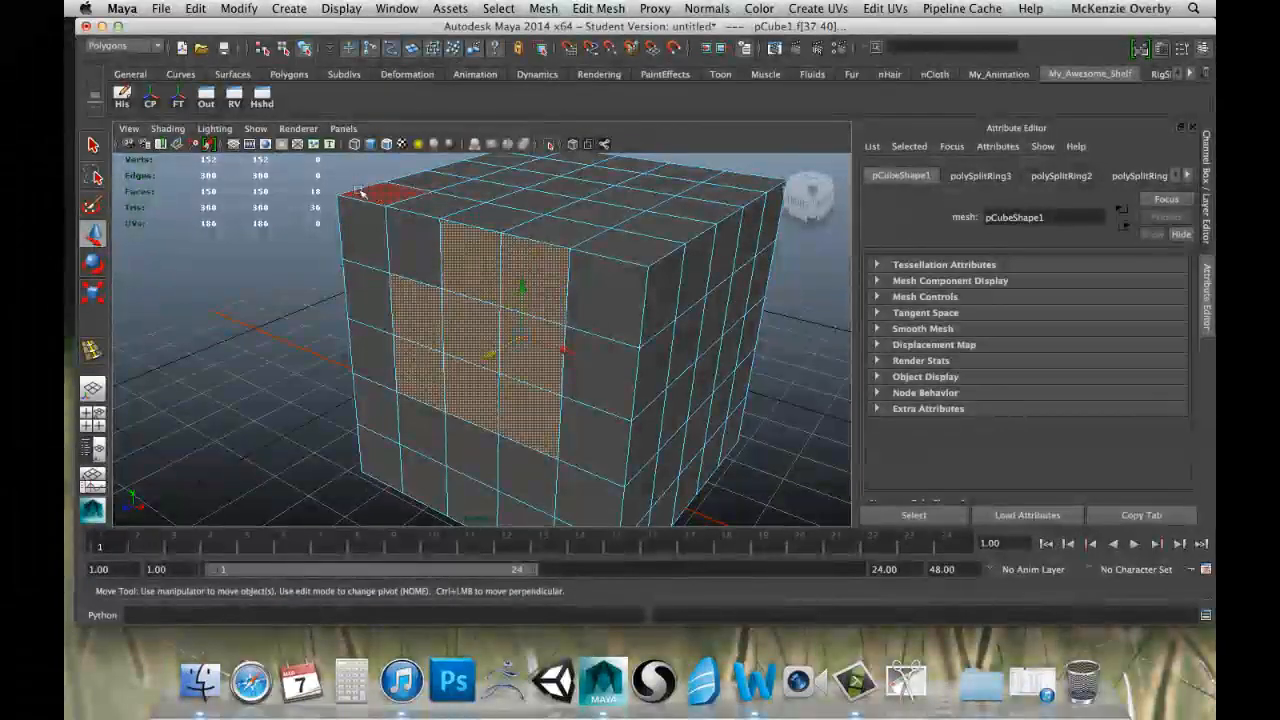
{"action": "left_click_drag", "start_coordinate": [354, 194], "coordinate": [475, 299]}
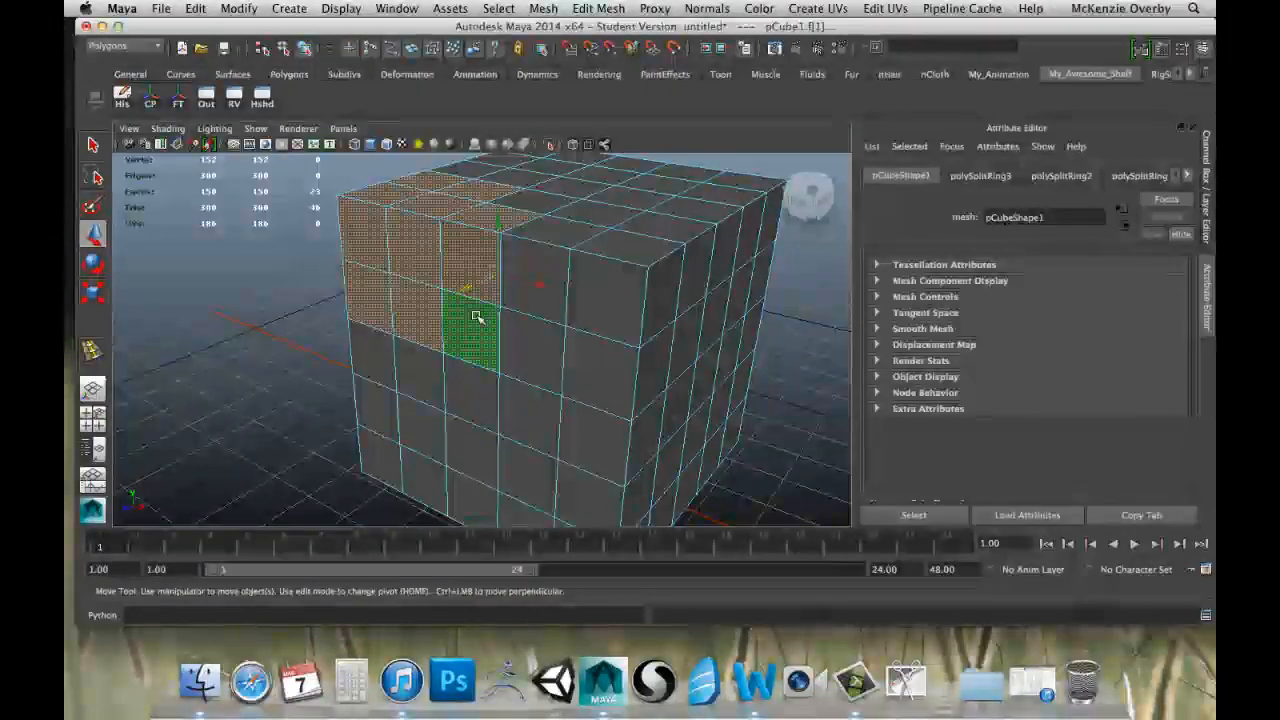
{"action": "left_click_drag", "start_coordinate": [470, 355], "coordinate": [568, 431]}
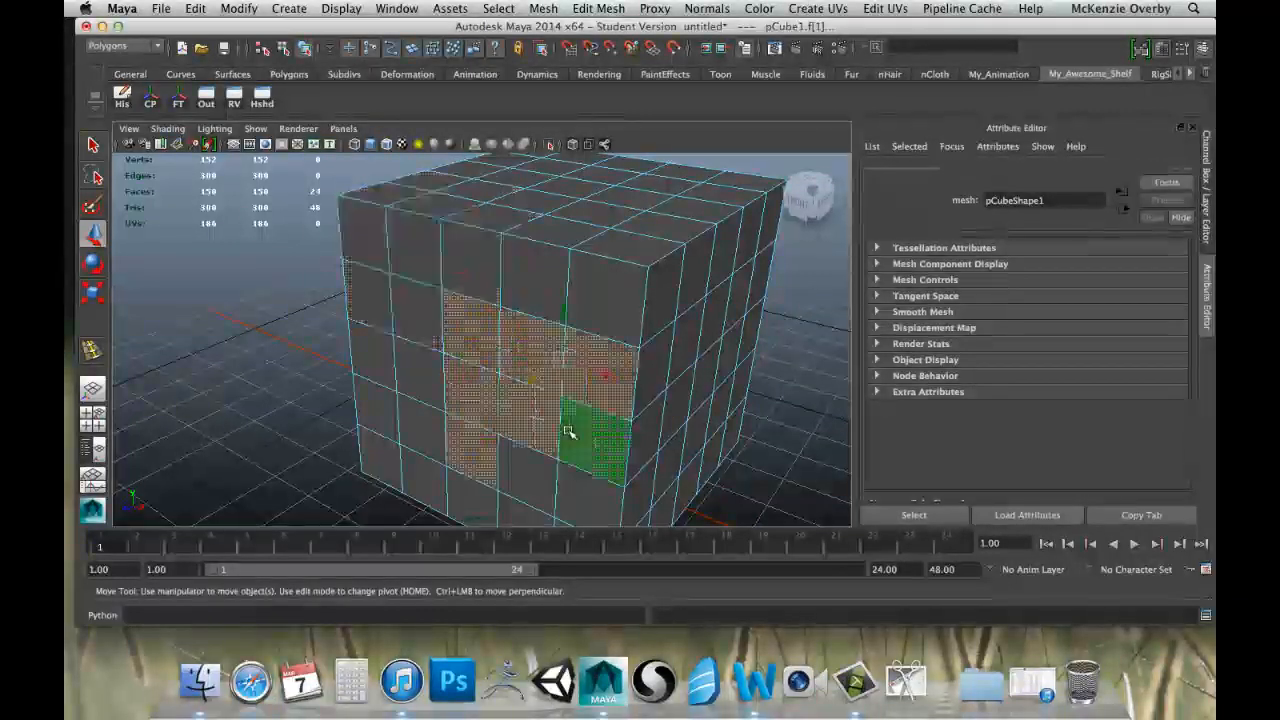
Examine the cube's far side for faces picked up by the marquee selection, and clear the selection.
{"action": "left_click_drag", "start_coordinate": [544, 378], "coordinate": [396, 366]}
{"action": "left_click_drag", "start_coordinate": [545, 373], "coordinate": [453, 393], "text": "alt"}
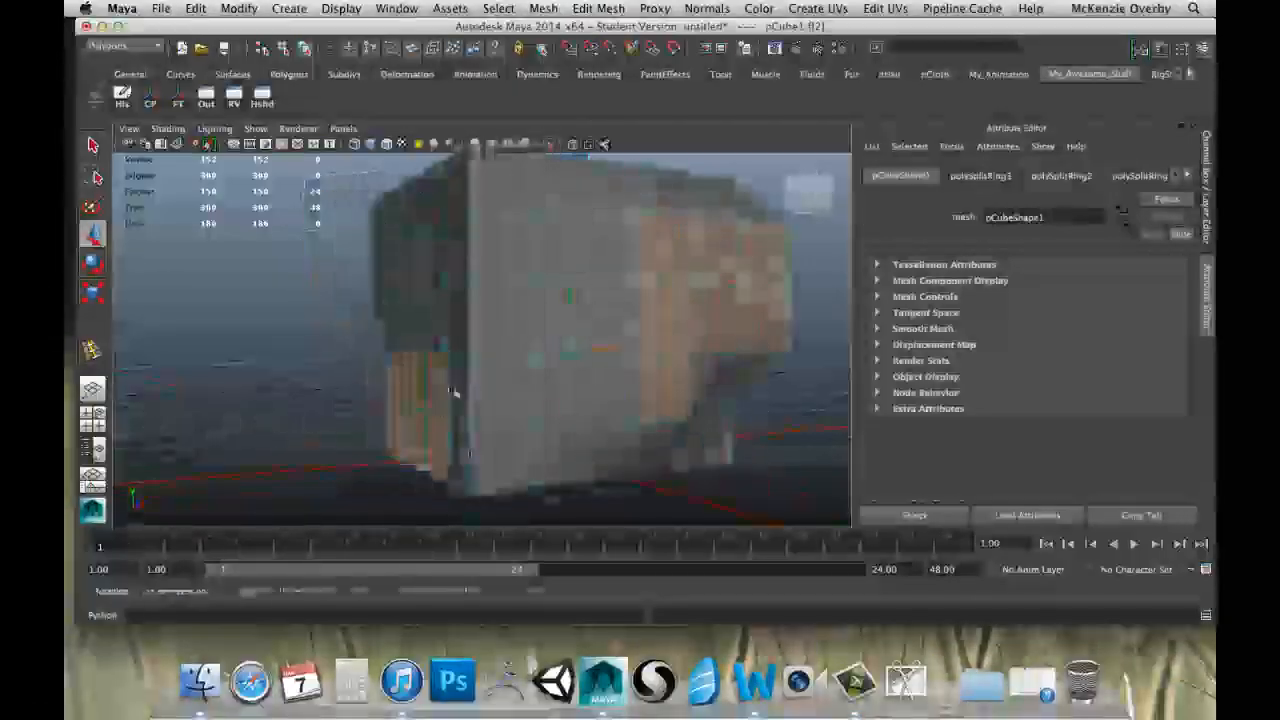
{"action": "left_click_drag", "start_coordinate": [686, 359], "coordinate": [580, 372], "text": "alt"}
{"action": "left_click_drag", "start_coordinate": [682, 330], "coordinate": [625, 340], "text": "alt"}
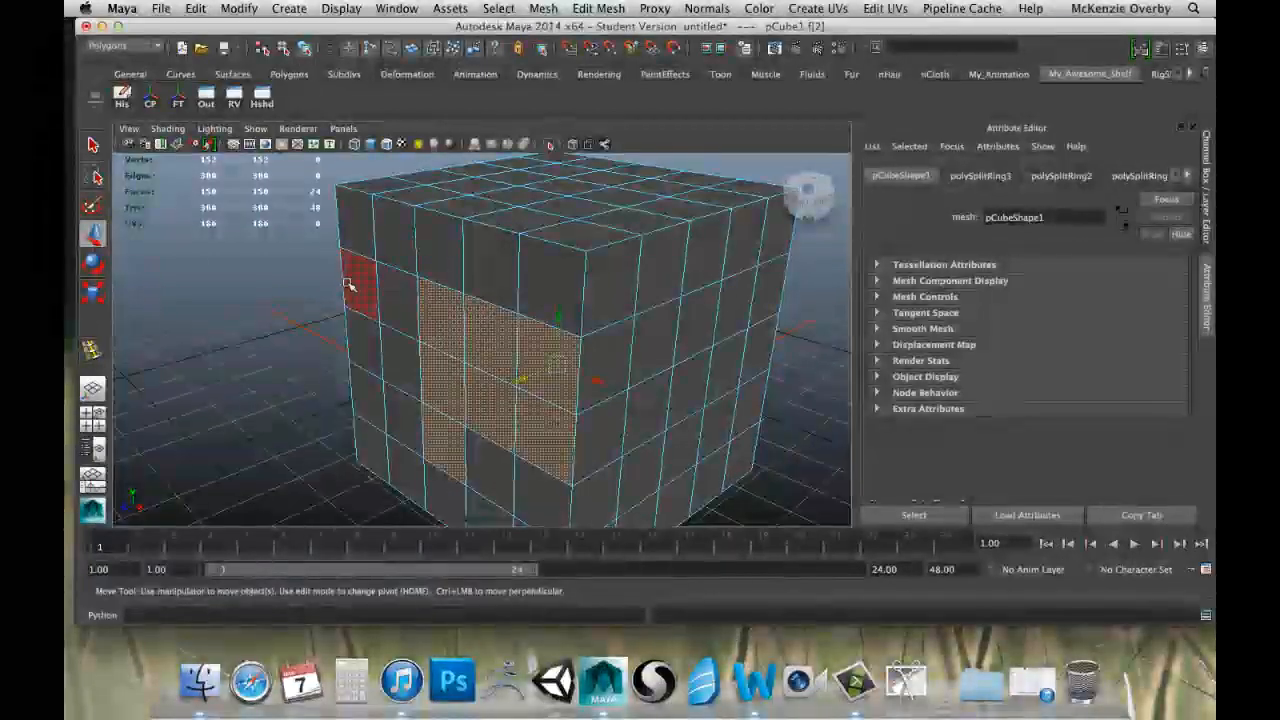
{"action": "left_click", "coordinate": [334, 278]}
Select six faces individually in the front side's second and third rows, try a marquee selection, and clear it.
{"action": "left_click", "coordinate": [437, 315]}
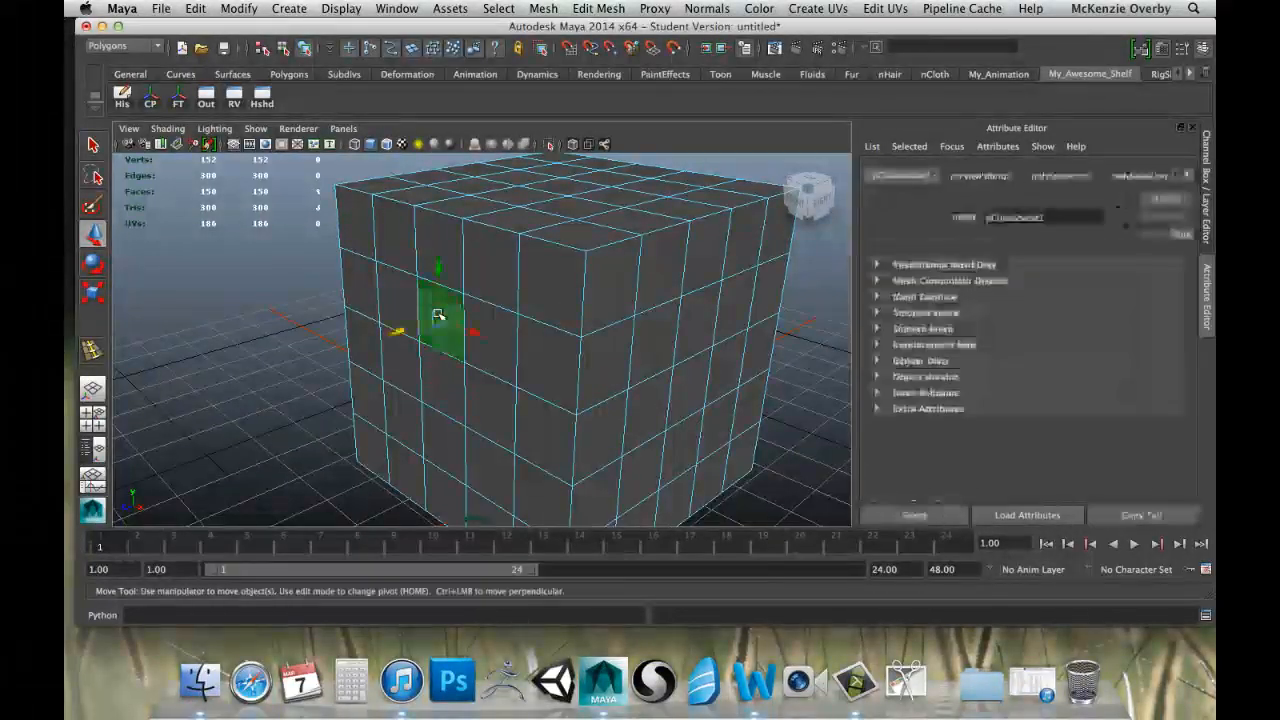
{"action": "left_click", "coordinate": [495, 338], "text": "shift"}
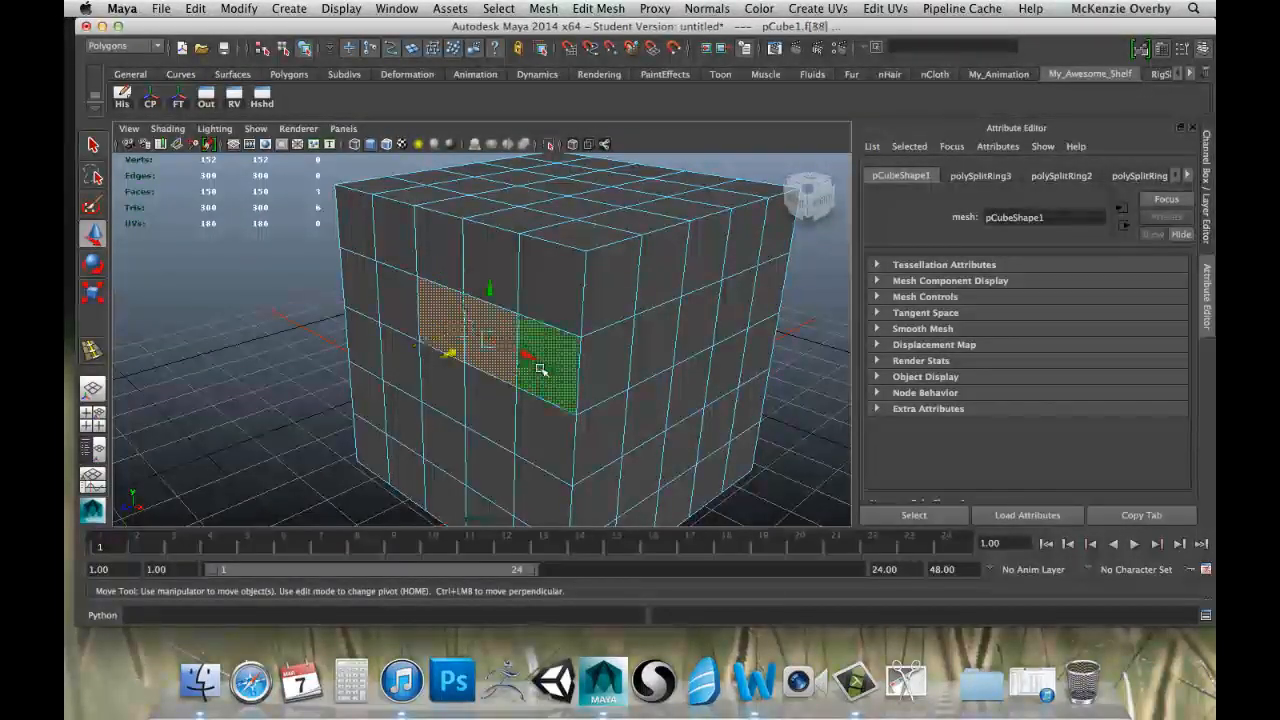
{"action": "left_click", "coordinate": [498, 416], "text": "shift"}
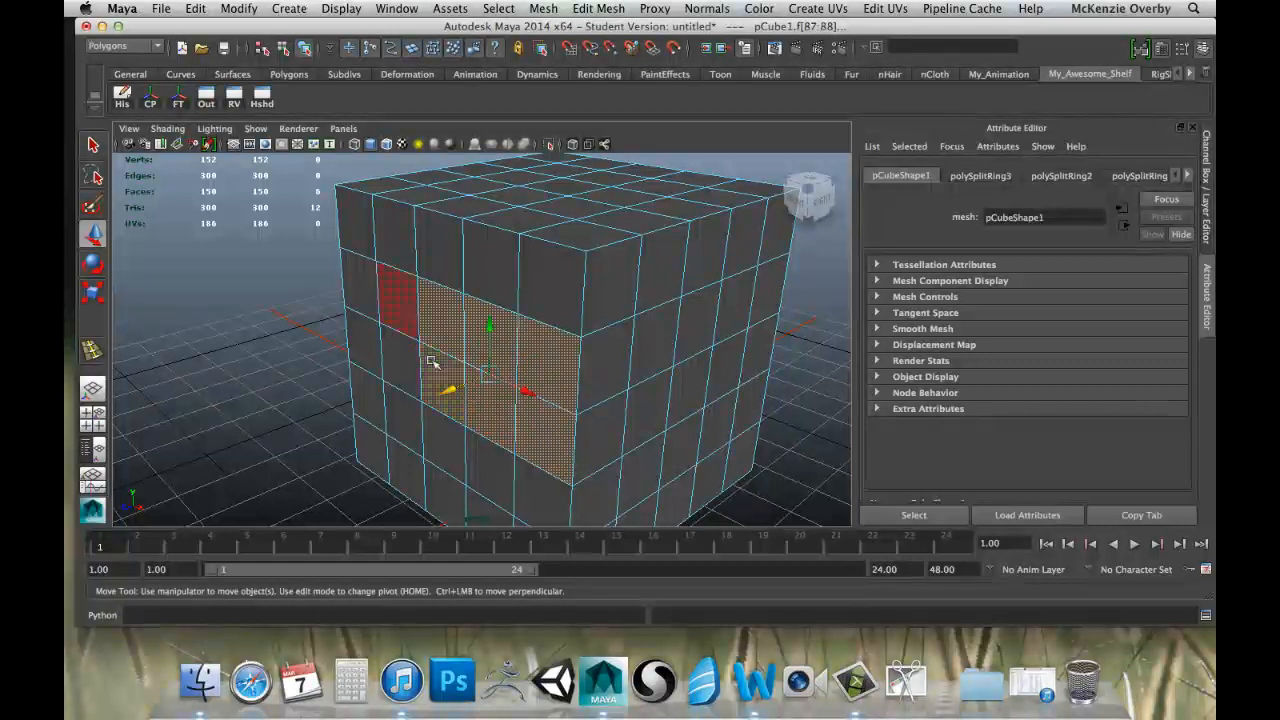
{"action": "left_click_drag", "start_coordinate": [290, 252], "coordinate": [509, 426]}
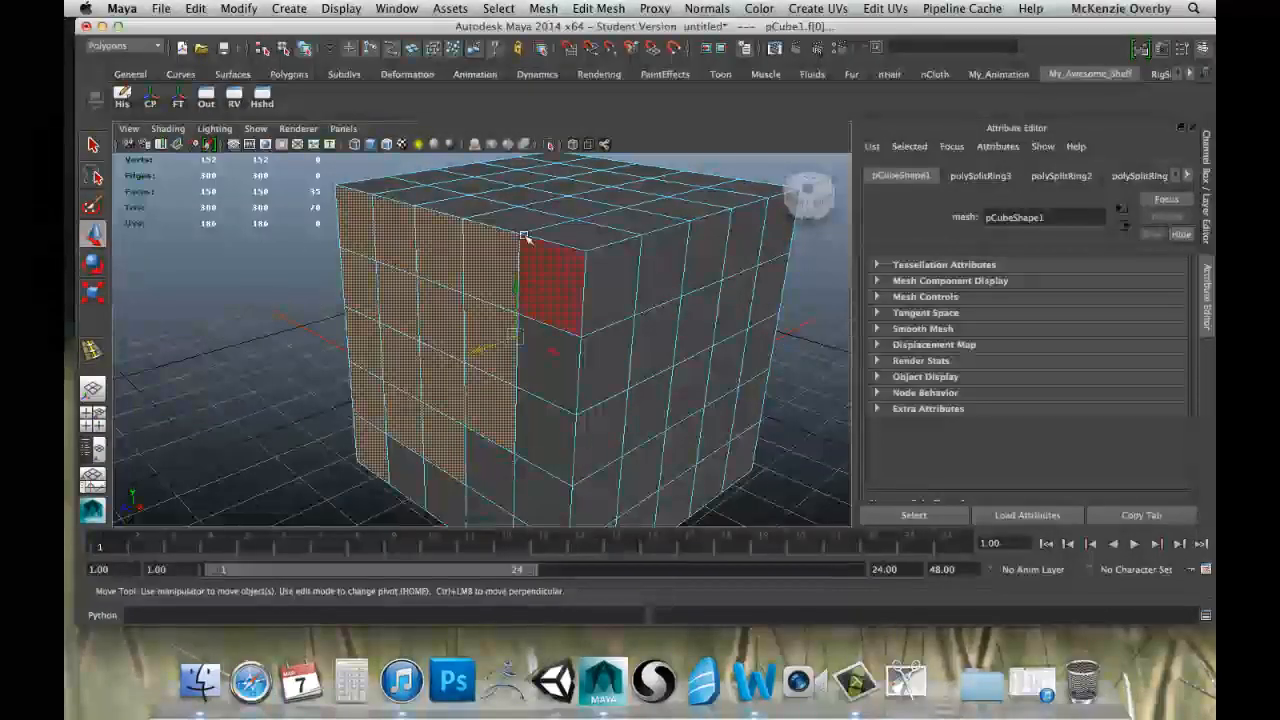
{"action": "left_click", "coordinate": [295, 316]}
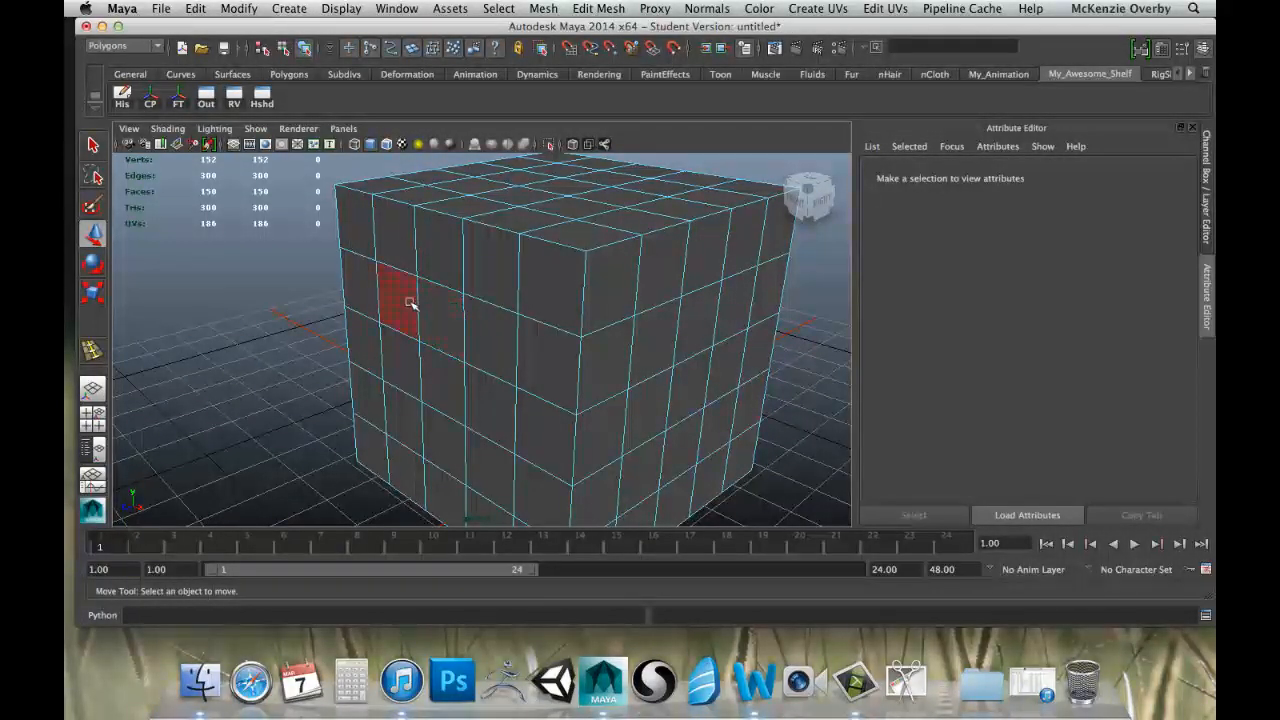
Select the central three-by-three block of faces on the cube's front side, one face at a time.
{"action": "left_click_drag", "start_coordinate": [390, 305], "coordinate": [460, 286], "text": "alt"}
{"action": "middle_click_drag", "start_coordinate": [545, 275], "coordinate": [426, 288], "text": "alt"}
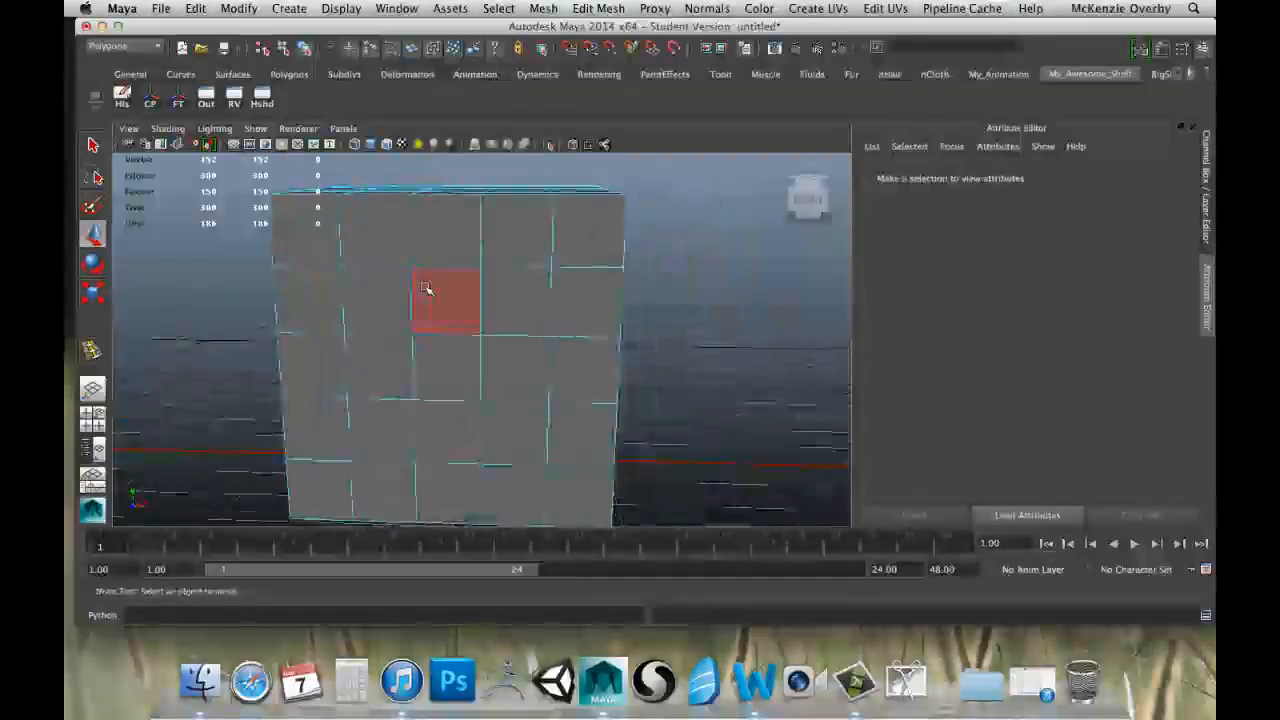
{"action": "left_click_drag", "start_coordinate": [426, 288], "coordinate": [334, 294], "text": "alt"}
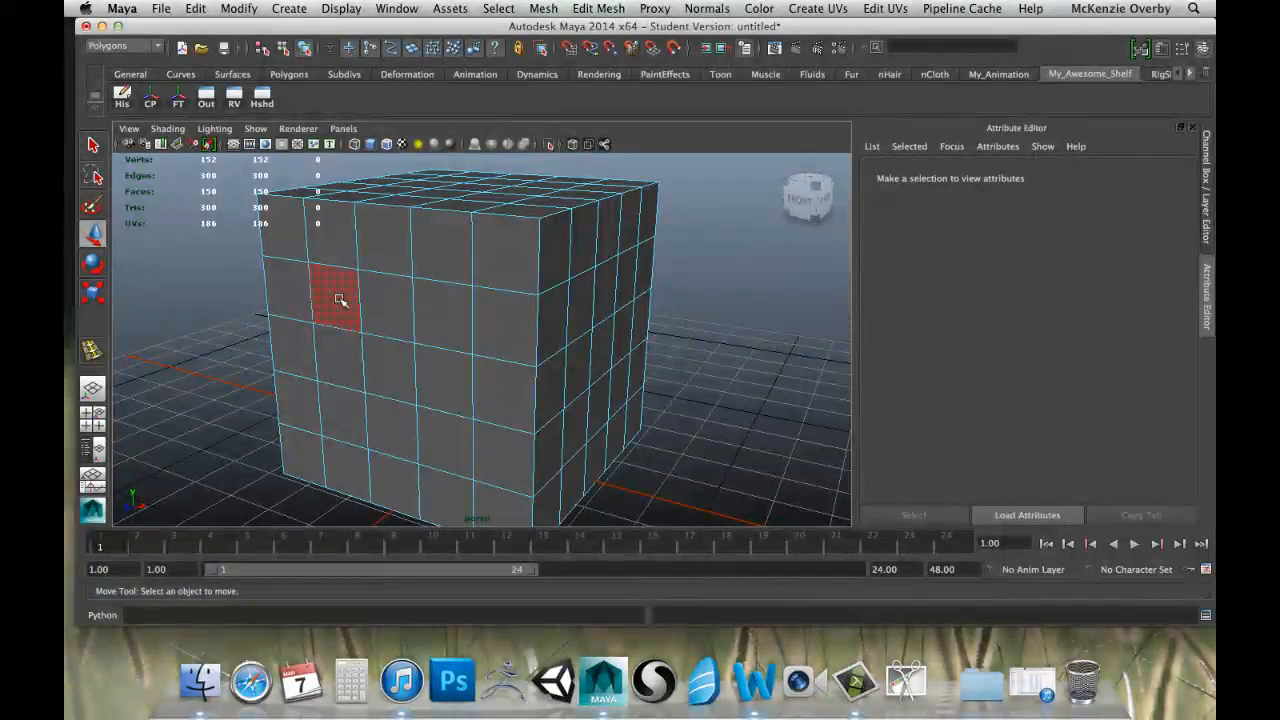
{"action": "left_click", "coordinate": [340, 300]}
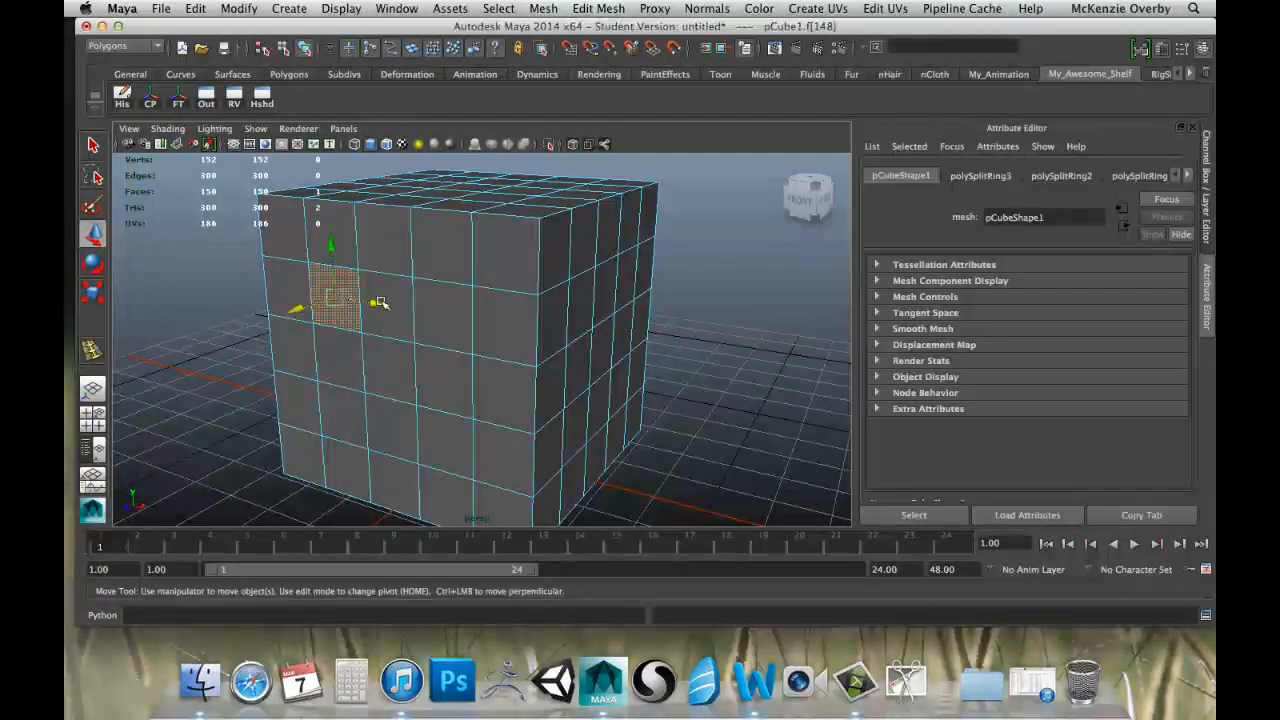
{"action": "left_click", "coordinate": [398, 298], "text": "shift"}
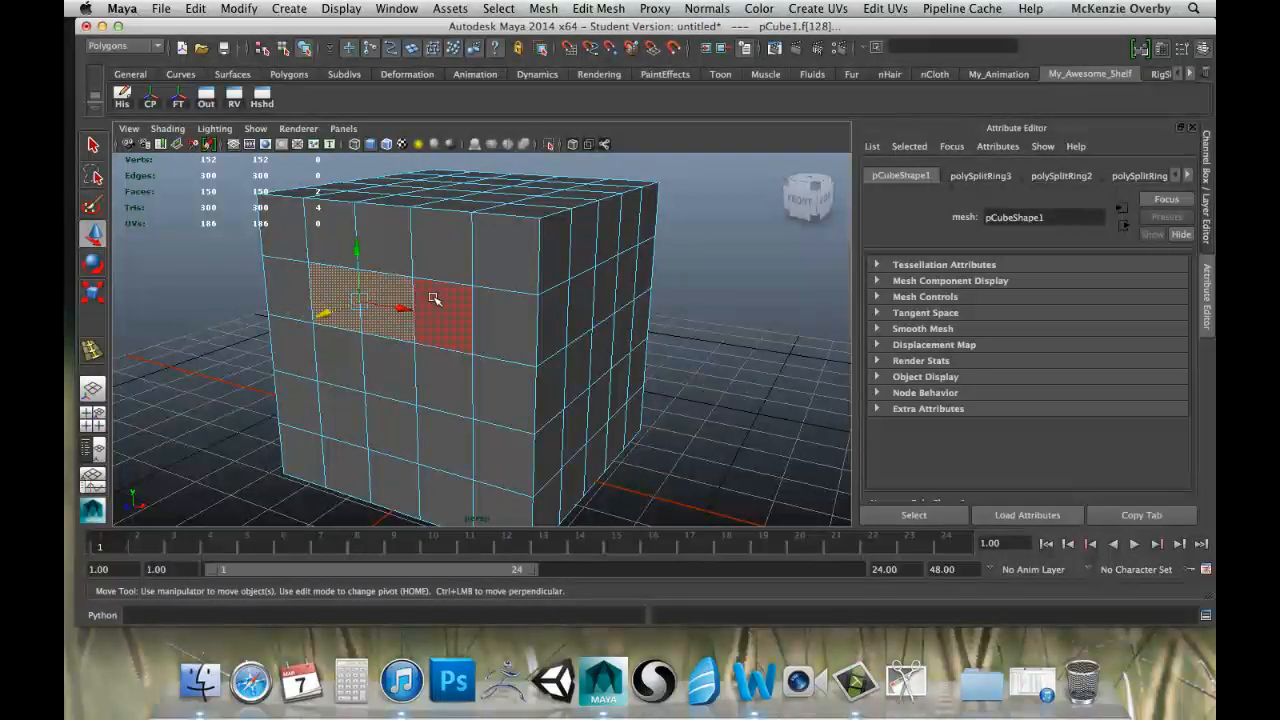
{"action": "left_click", "coordinate": [434, 299], "text": "shift"}
{"action": "left_click", "coordinate": [443, 376], "text": "shift"}
{"action": "left_click", "coordinate": [445, 440], "text": "shift"}
{"action": "left_click", "coordinate": [398, 428], "text": "shift"}
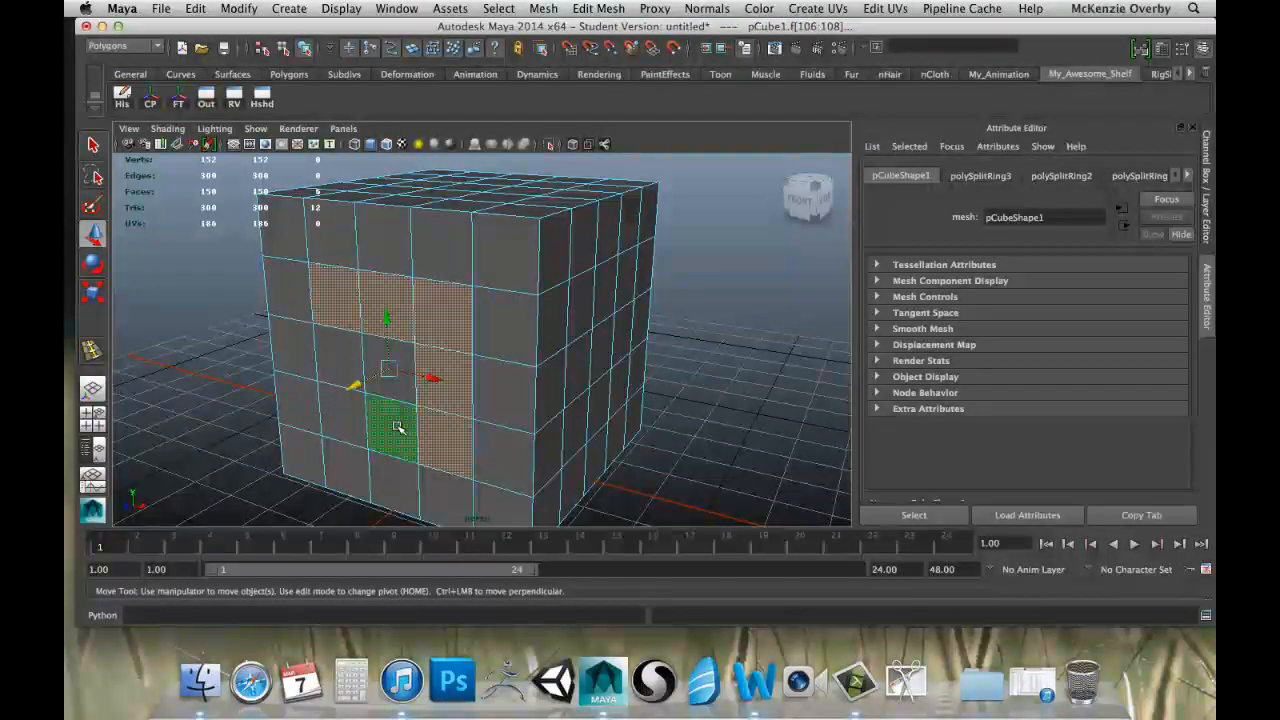
{"action": "left_click", "coordinate": [388, 370], "text": "shift"}
{"action": "left_click", "coordinate": [338, 356], "text": "shift"}
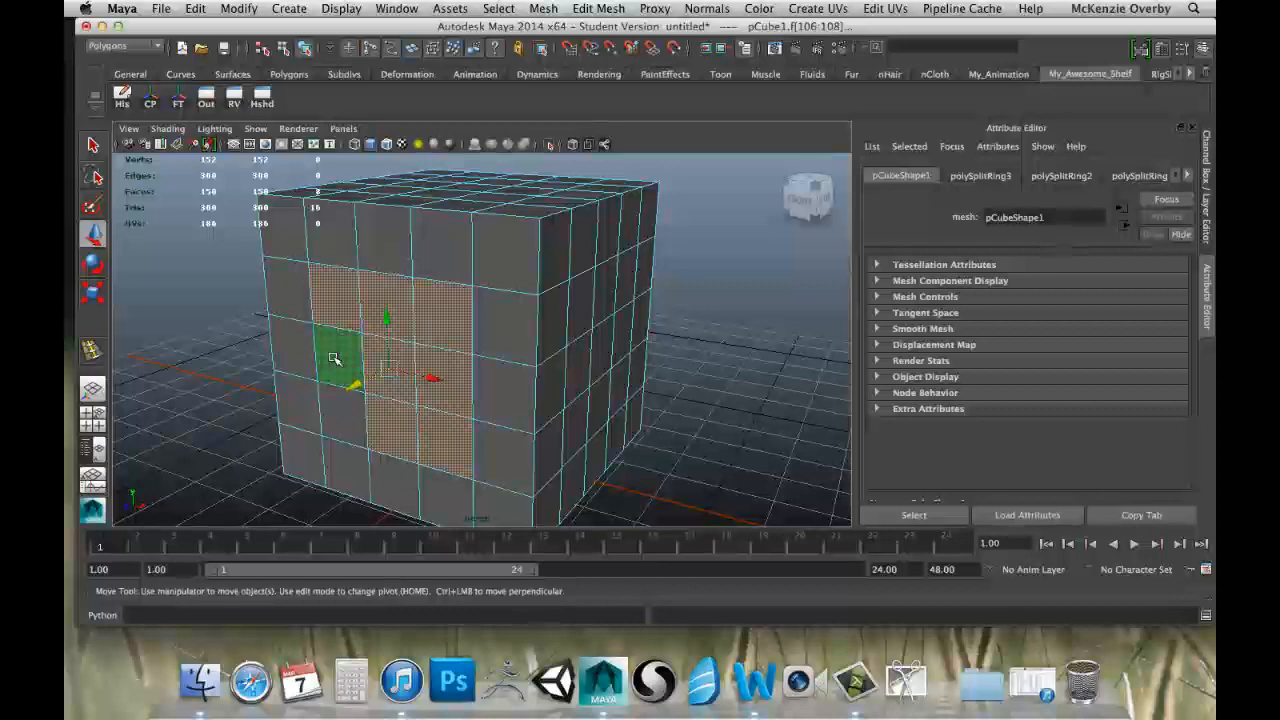
{"action": "left_click", "coordinate": [329, 423], "text": "shift"}
Scale up the selected three-by-three block of front faces uniformly with the Scale tool.
{"action": "left_click_drag", "start_coordinate": [329, 423], "coordinate": [370, 349], "text": "alt"}
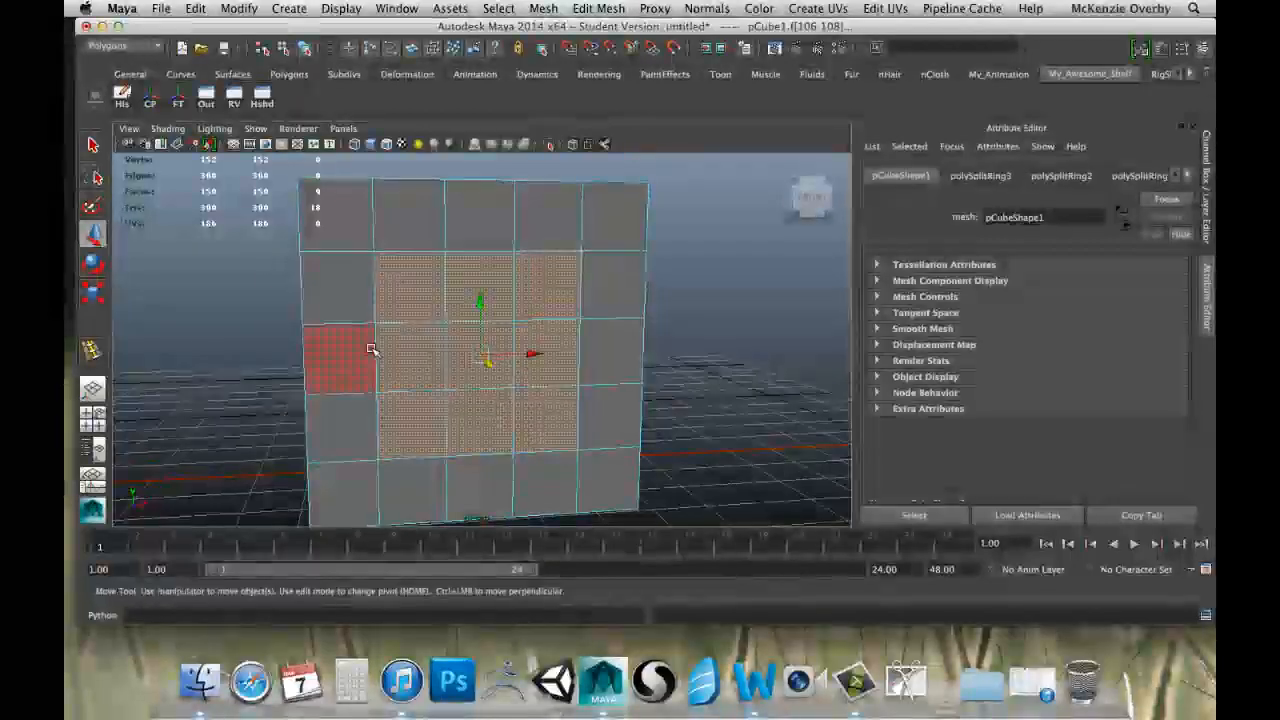
{"action": "middle_click_drag", "start_coordinate": [370, 349], "coordinate": [322, 380], "text": "alt"}
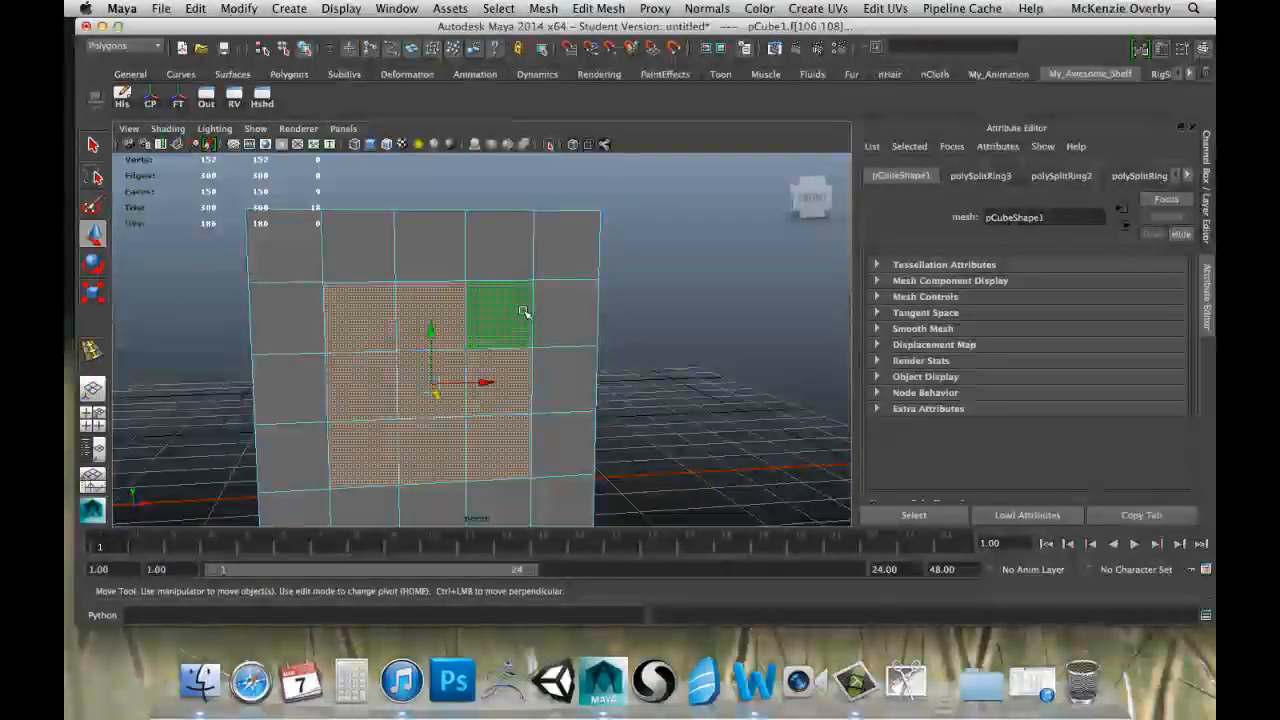
{"action": "left_click_drag", "start_coordinate": [555, 375], "coordinate": [538, 343], "text": "alt"}
{"action": "scroll", "coordinate": [540, 338], "scroll_direction": "down", "scroll_amount": 3}
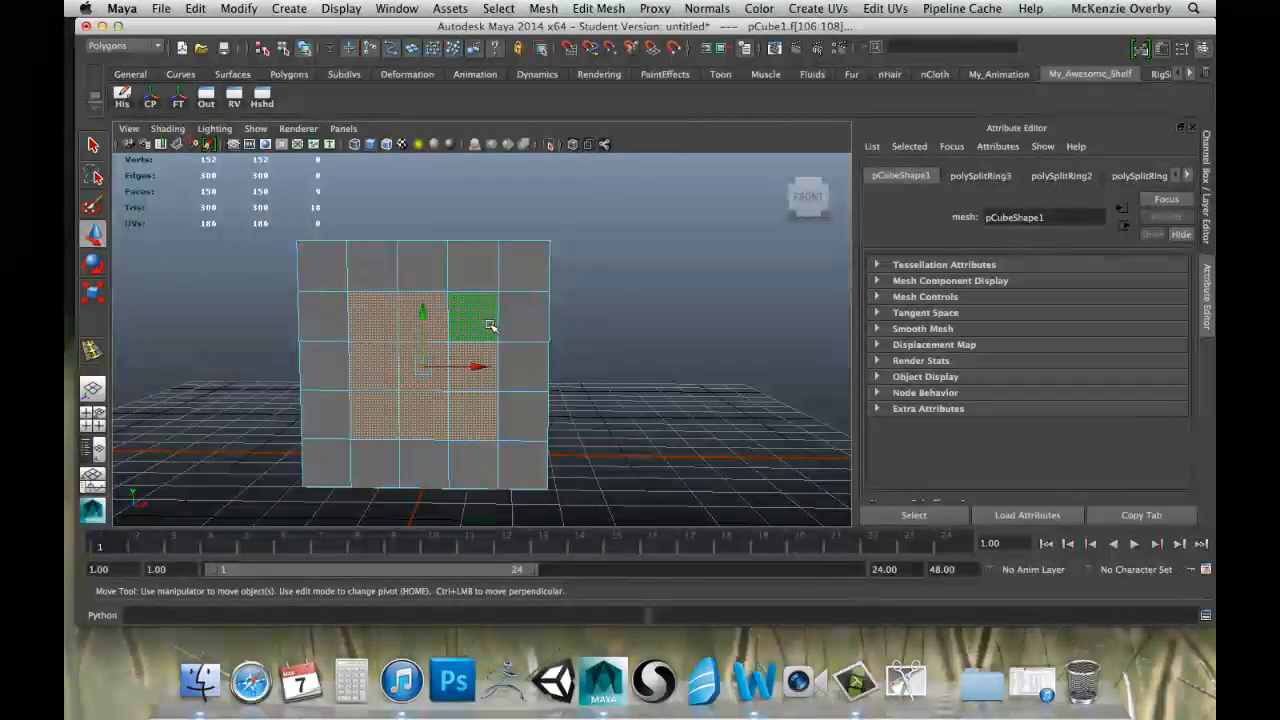
{"action": "scroll", "coordinate": [464, 331], "scroll_direction": "up", "scroll_amount": 4}
{"action": "key", "text": "r"}
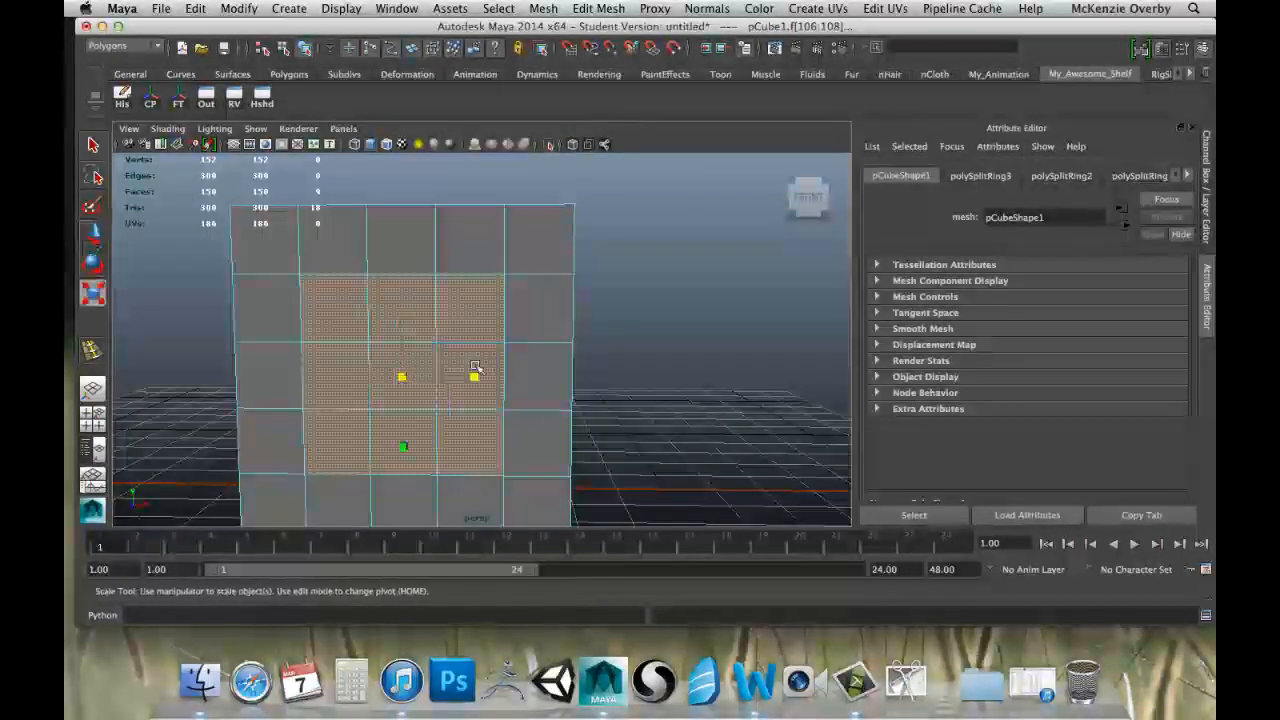
{"action": "left_click_drag", "start_coordinate": [585, 394], "coordinate": [491, 394], "text": "alt"}
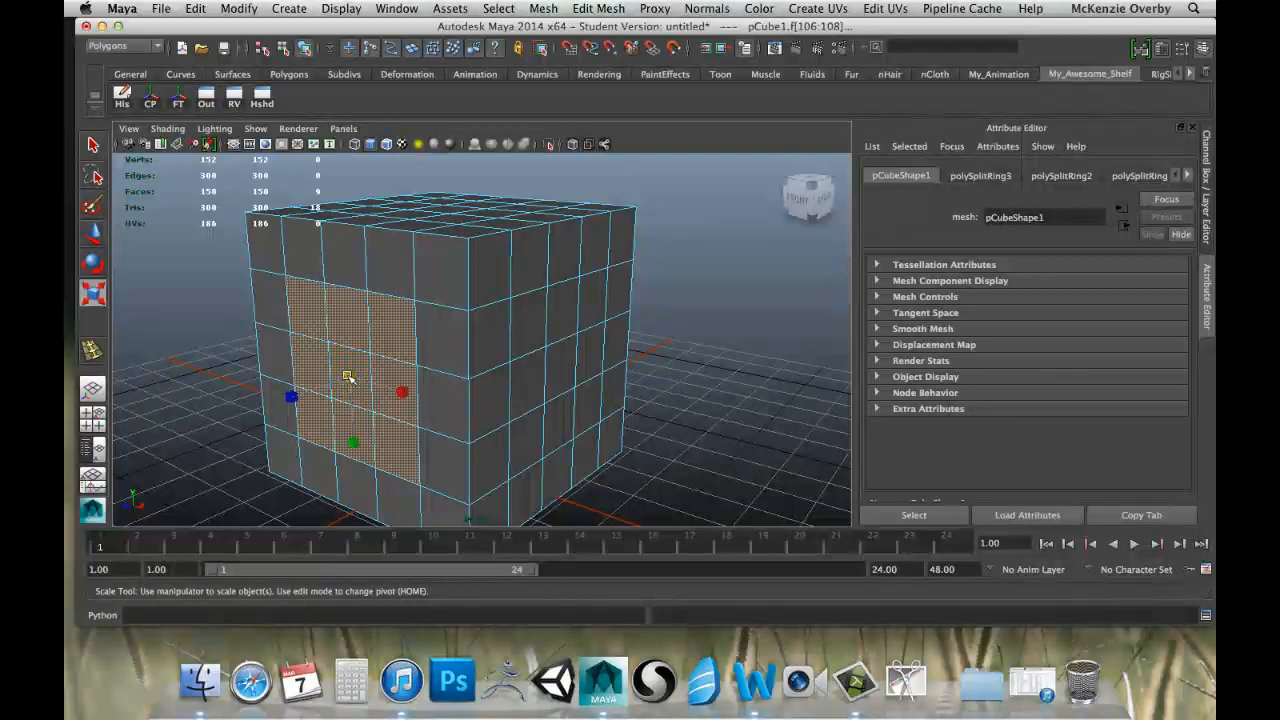
{"action": "mouse_move", "coordinate": [371, 378]}
{"action": "left_mouse_down"}
{"action": "mouse_move", "coordinate": [388, 379]}
{"action": "mouse_move", "coordinate": [360, 376]}
{"action": "left_mouse_up"}
Check the enlarged front faces from several angles, return to object mode, and select the whole cube.
{"action": "left_click_drag", "start_coordinate": [443, 369], "coordinate": [413, 318], "text": "alt"}
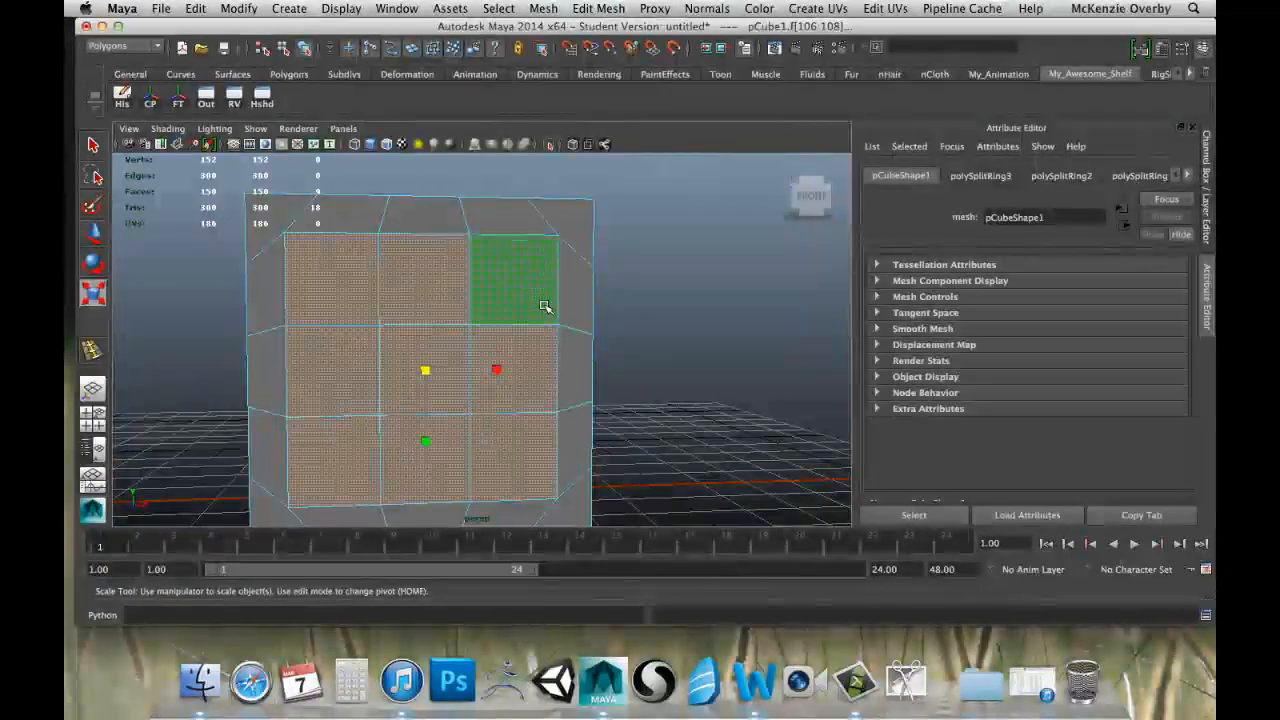
{"action": "scroll", "coordinate": [547, 307], "scroll_direction": "down", "scroll_amount": 3}
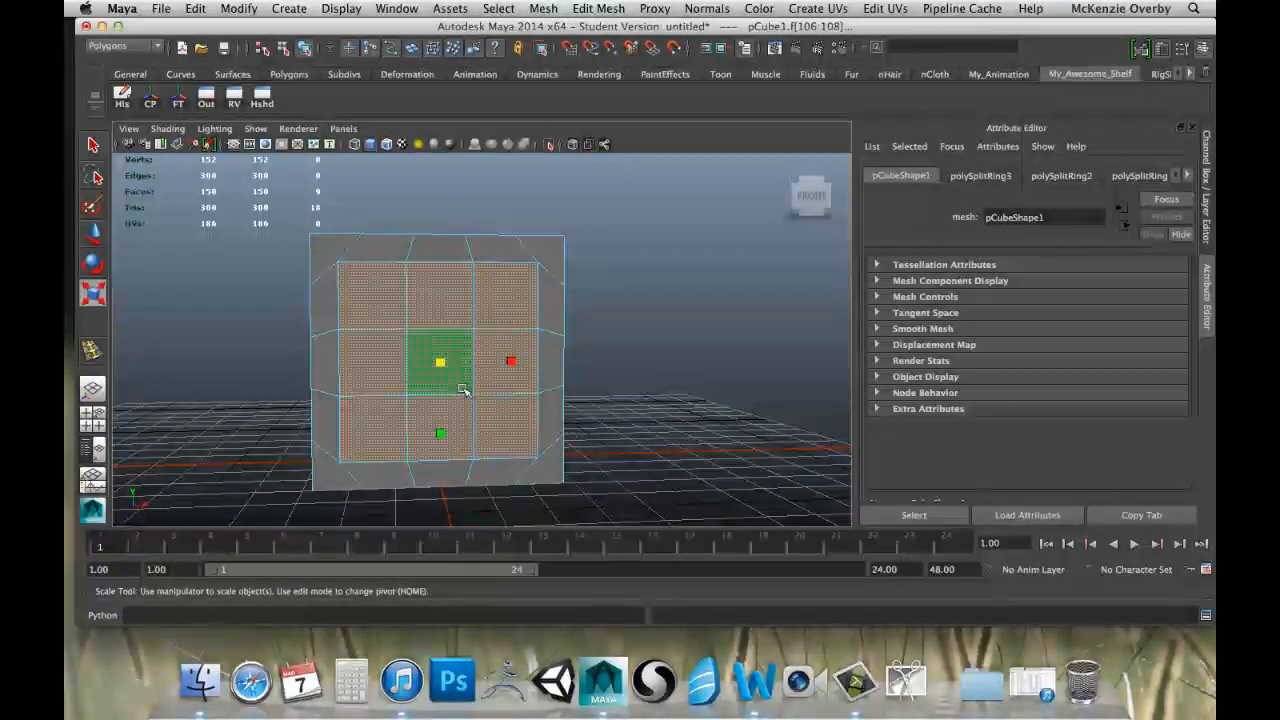
{"action": "left_click_drag", "start_coordinate": [618, 348], "coordinate": [512, 366], "text": "alt"}
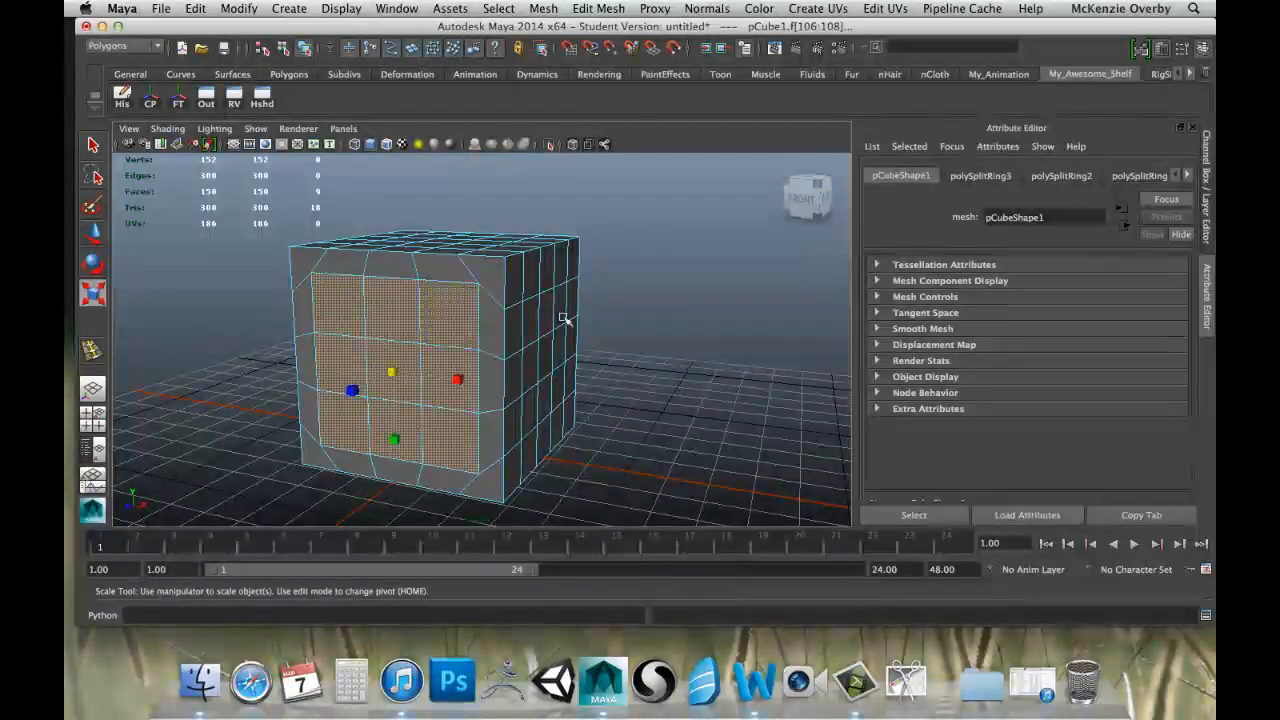
{"action": "right_click_drag", "start_coordinate": [518, 330], "coordinate": [569, 306]}
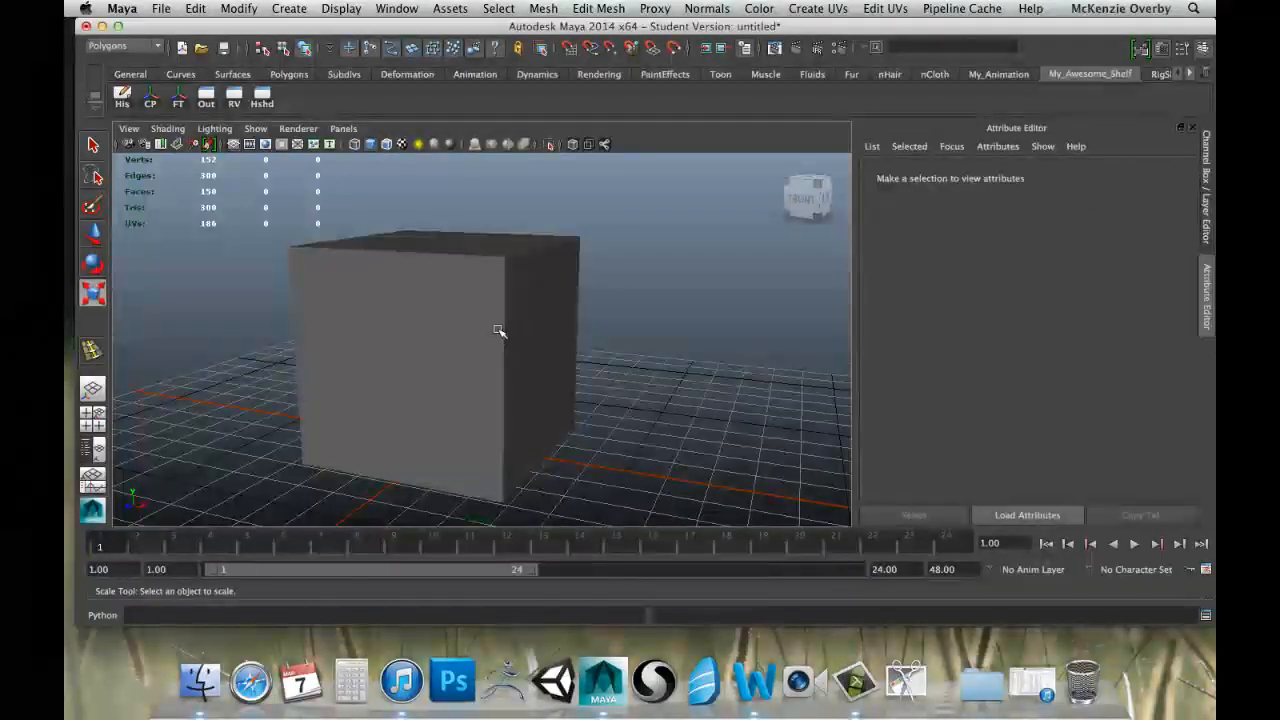
{"action": "left_click", "coordinate": [498, 331]}
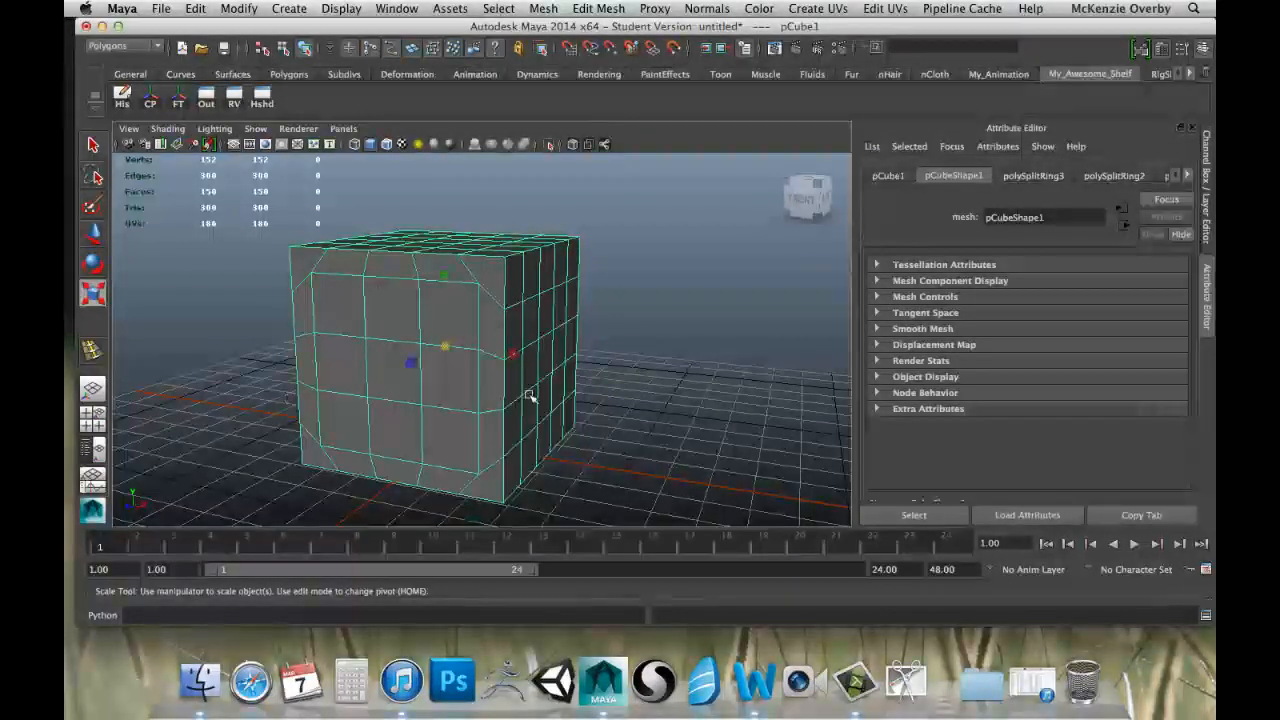
In edge mode, select an upper edge on the cube's adjoining side, try moving it along the X axis, and undo the move.
{"action": "right_click_drag", "start_coordinate": [526, 242], "coordinate": [530, 207]}
{"action": "left_click", "coordinate": [538, 280]}
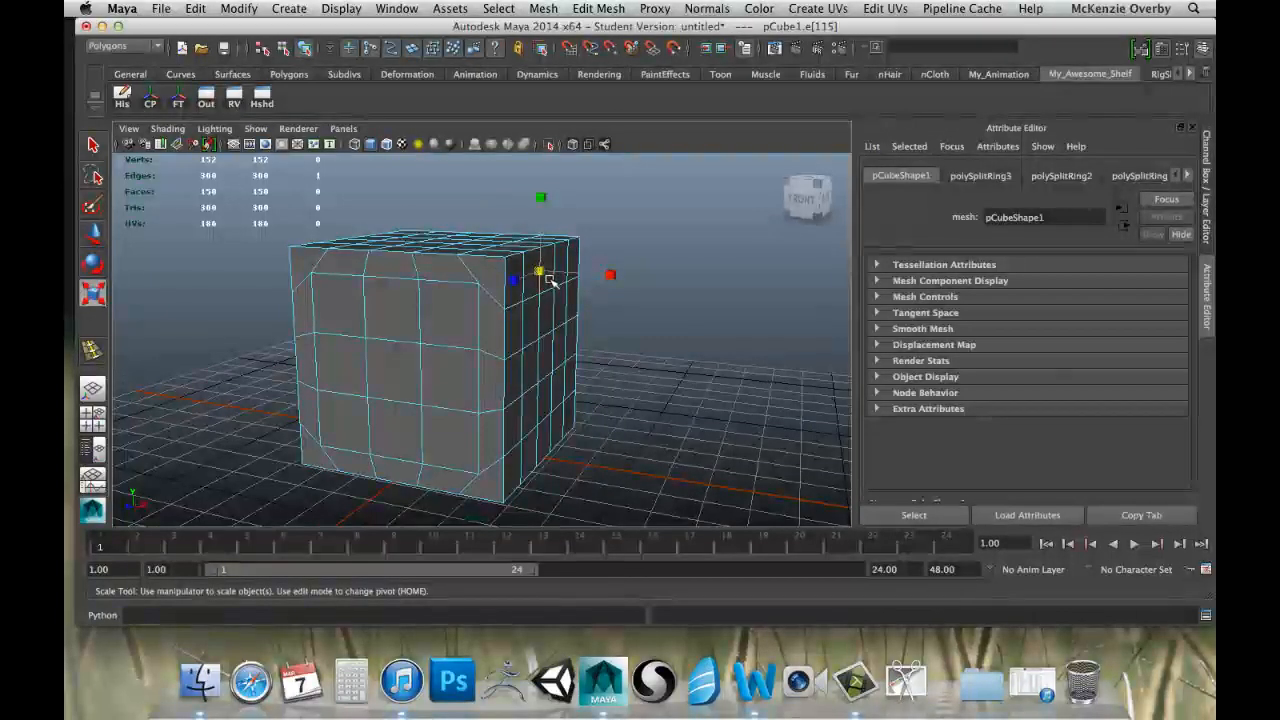
{"action": "key", "text": "w"}
{"action": "key", "text": "z"}
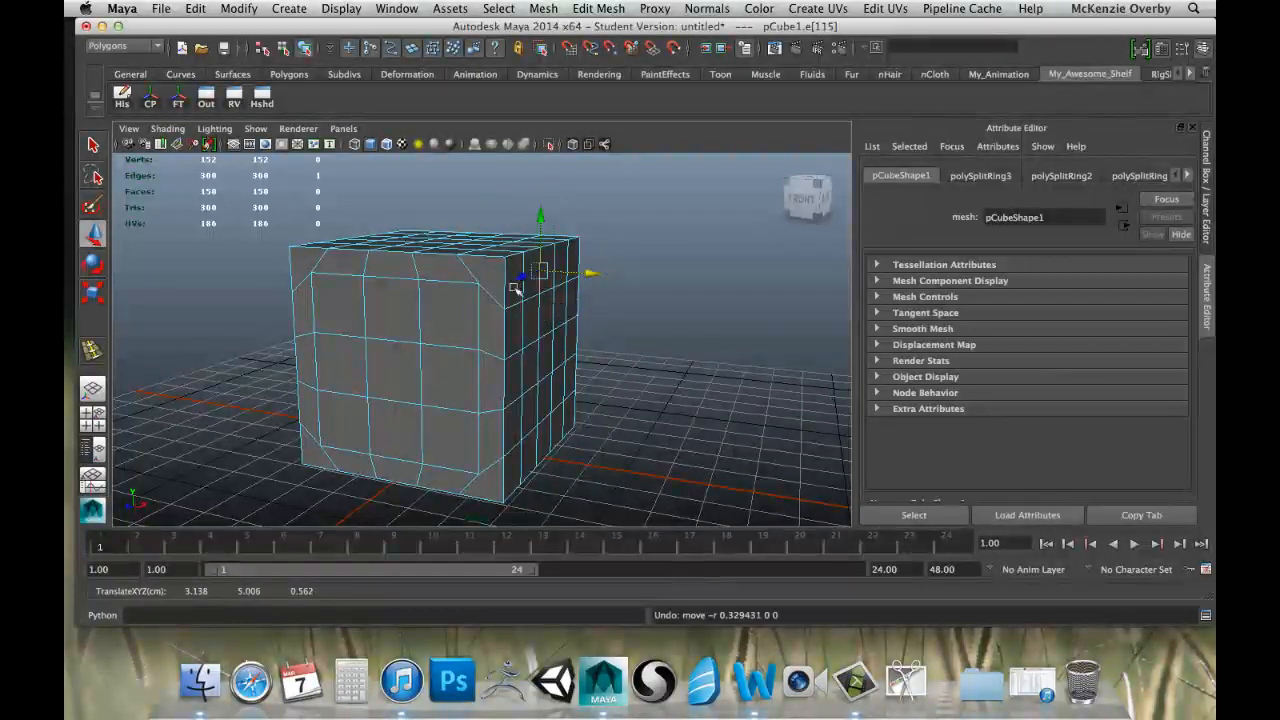
Switch the cube to face selection mode and select a single inner face on its top side.
{"action": "left_click_drag", "start_coordinate": [449, 335], "coordinate": [420, 334], "text": "alt"}
{"action": "right_click_drag", "start_coordinate": [416, 327], "coordinate": [430, 367]}
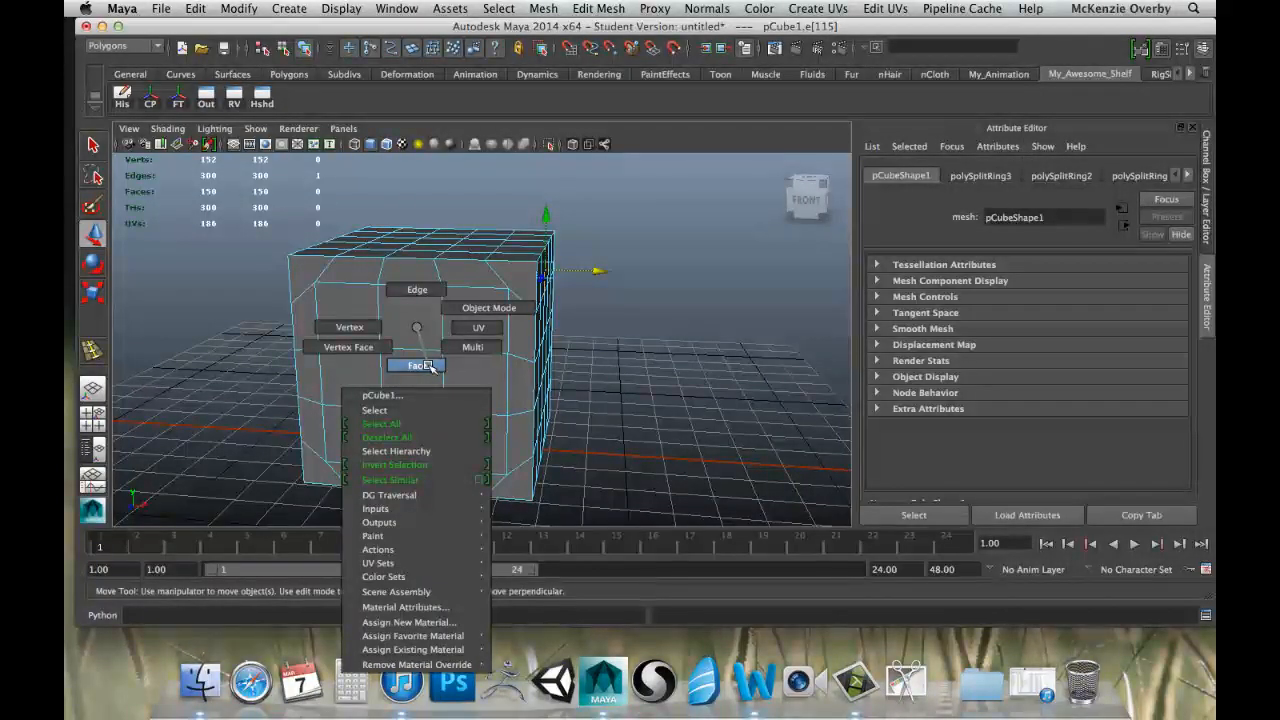
{"action": "right_click_drag", "start_coordinate": [418, 332], "coordinate": [357, 362]}
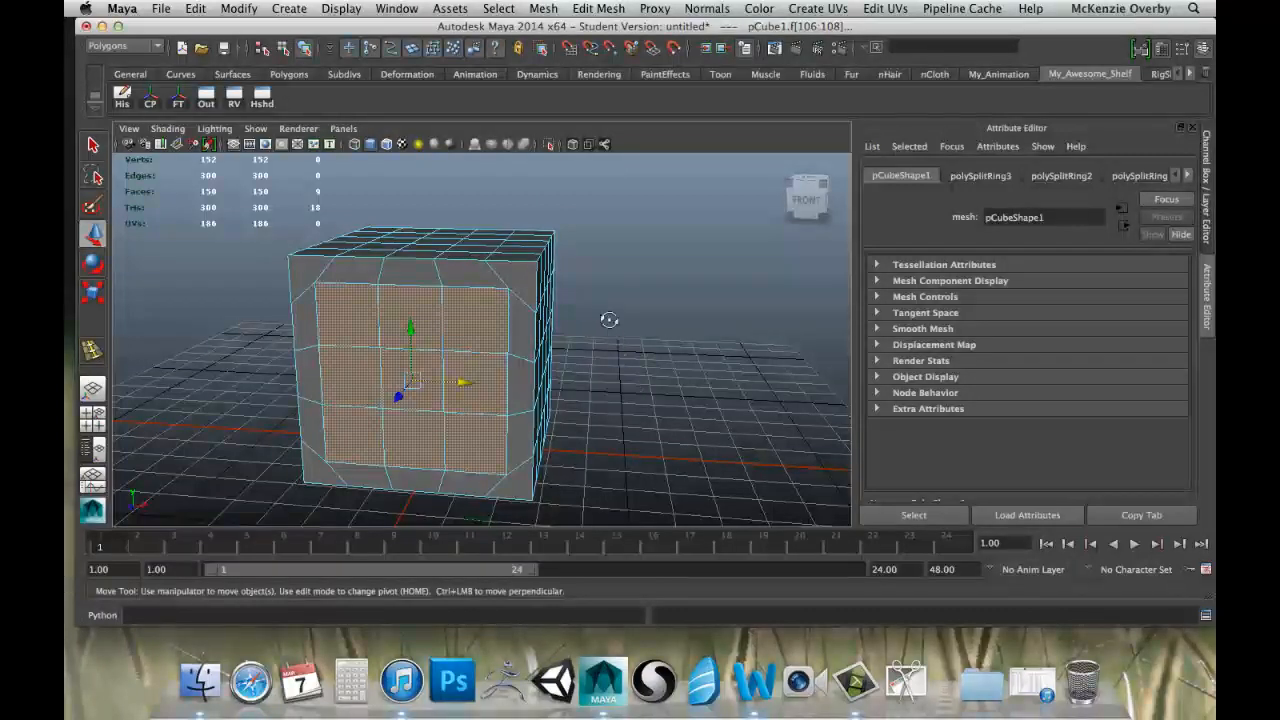
{"action": "left_click_drag", "start_coordinate": [609, 319], "coordinate": [505, 270], "text": "alt"}
{"action": "left_click", "coordinate": [491, 263]}
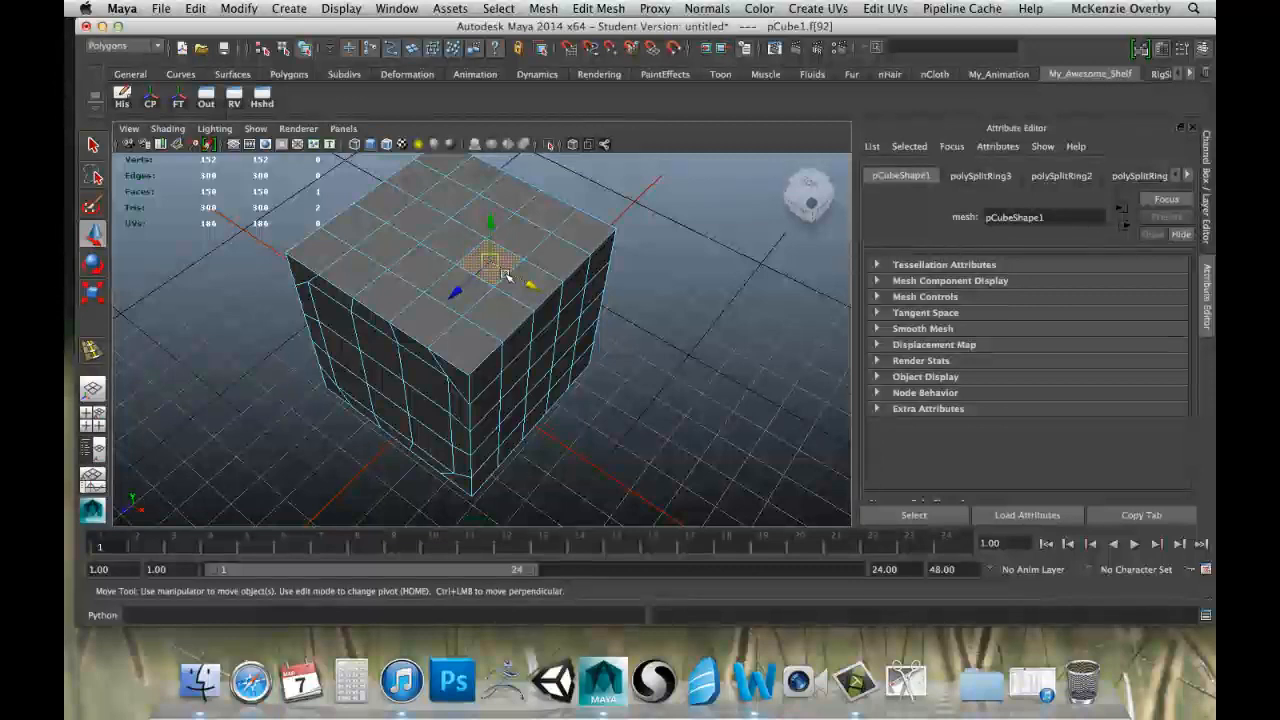
Try raising the selected top face along the Y axis without extruding it, and undo the move.
{"action": "scroll", "coordinate": [481, 213], "scroll_direction": "up", "scroll_amount": 4}
{"action": "left_click_drag", "start_coordinate": [481, 213], "coordinate": [461, 294], "text": "alt"}
{"action": "middle_click_drag", "start_coordinate": [475, 293], "coordinate": [472, 337], "text": "alt"}
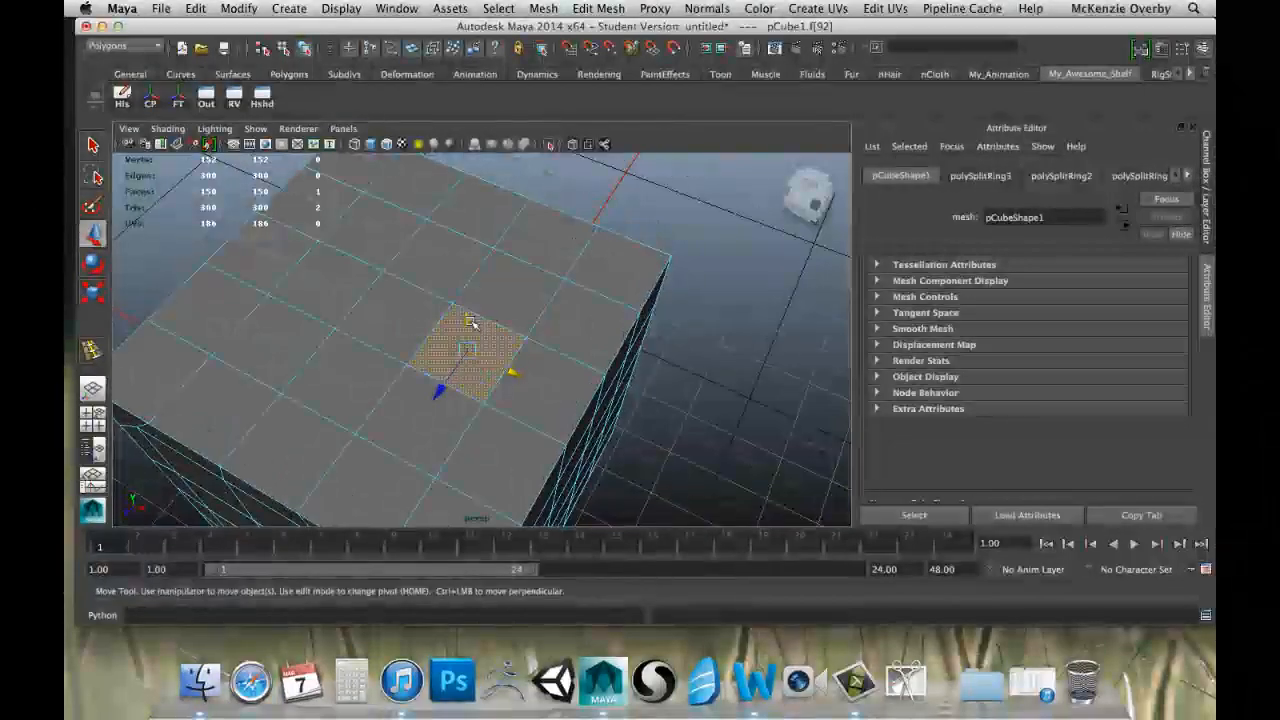
{"action": "left_click_drag", "start_coordinate": [470, 320], "coordinate": [415, 285]}
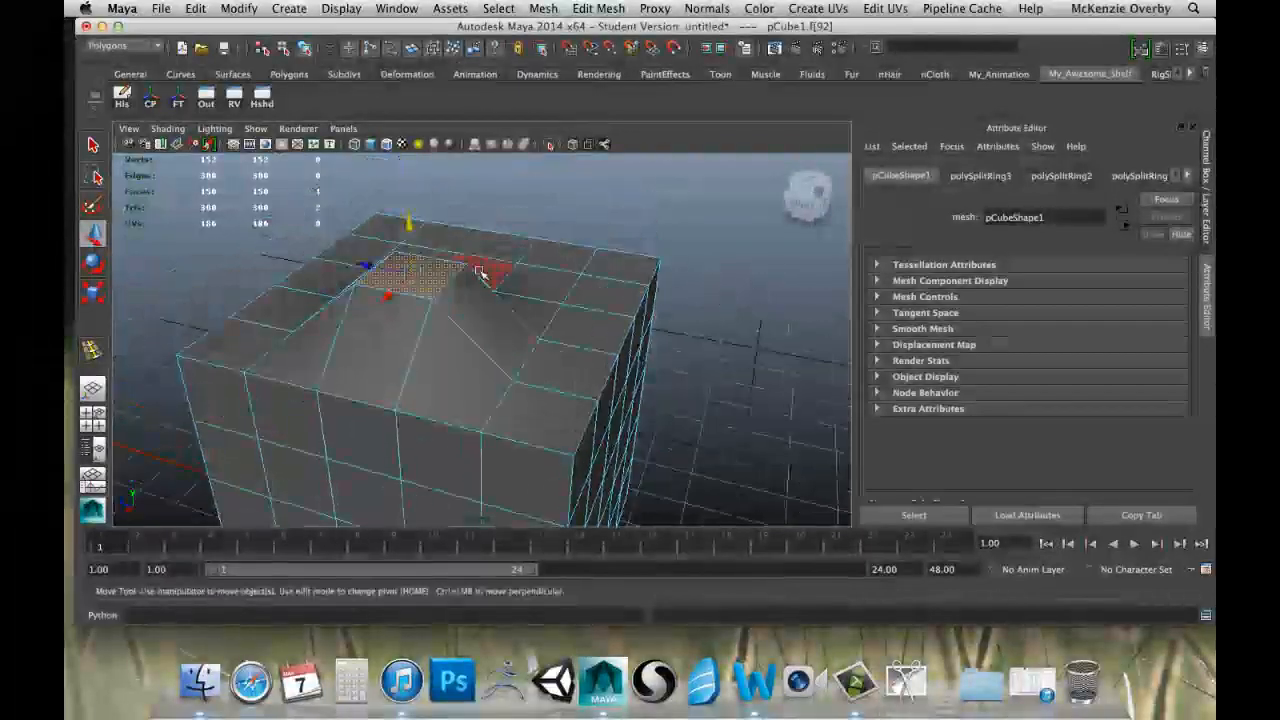
{"action": "key", "text": "ctrl+z"}
Repeat the upward move of the top face to examine its sloped sides from other angles, undoing each move.
{"action": "left_click_drag", "start_coordinate": [410, 220], "coordinate": [483, 289], "text": "alt"}
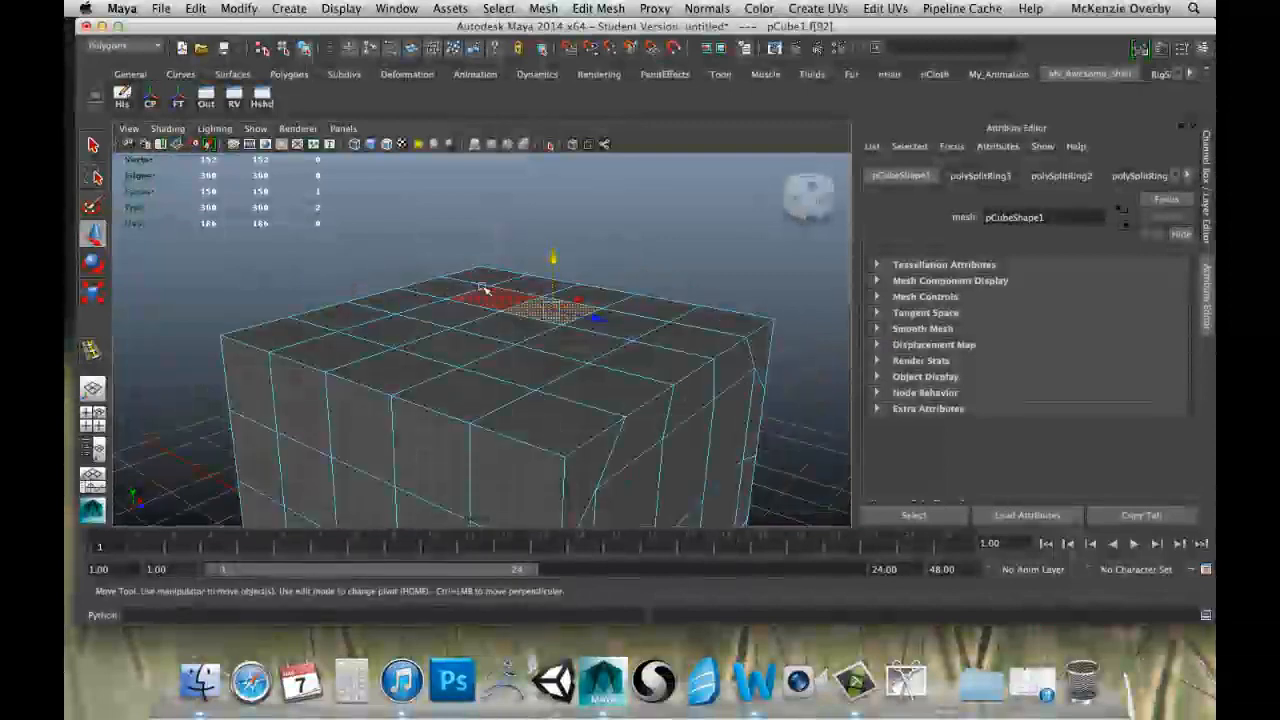
{"action": "right_click_drag", "start_coordinate": [483, 289], "coordinate": [589, 251], "text": "alt"}
{"action": "middle_click_drag", "start_coordinate": [589, 251], "coordinate": [466, 338], "text": "alt"}
{"action": "left_click_drag", "start_coordinate": [484, 330], "coordinate": [486, 240]}
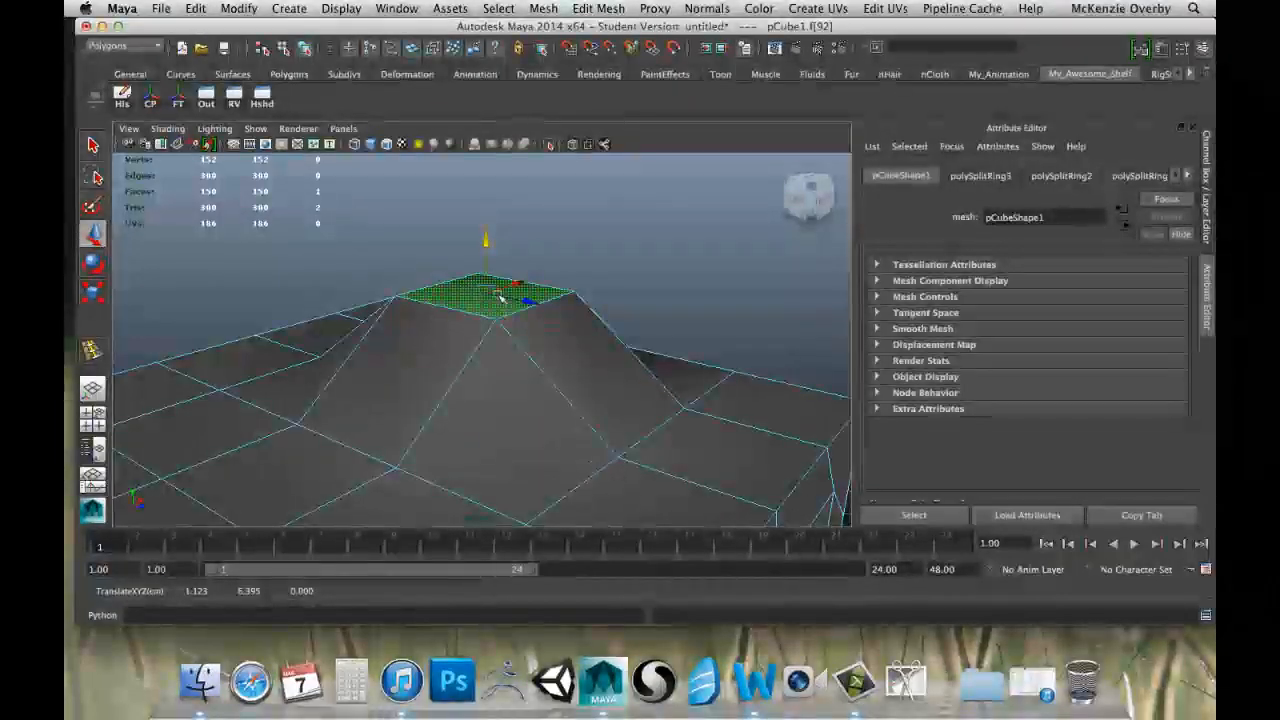
{"action": "key", "text": "ctrl+z"}
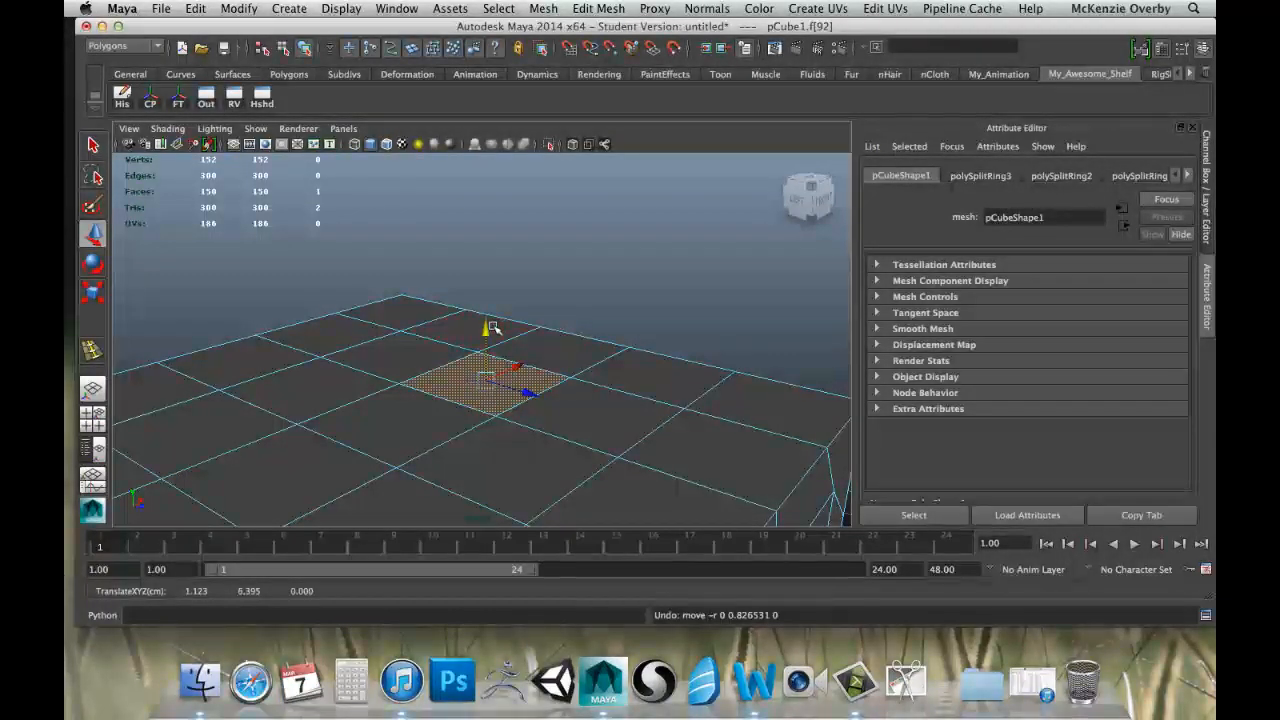
{"action": "key", "text": "ctrl+z"}
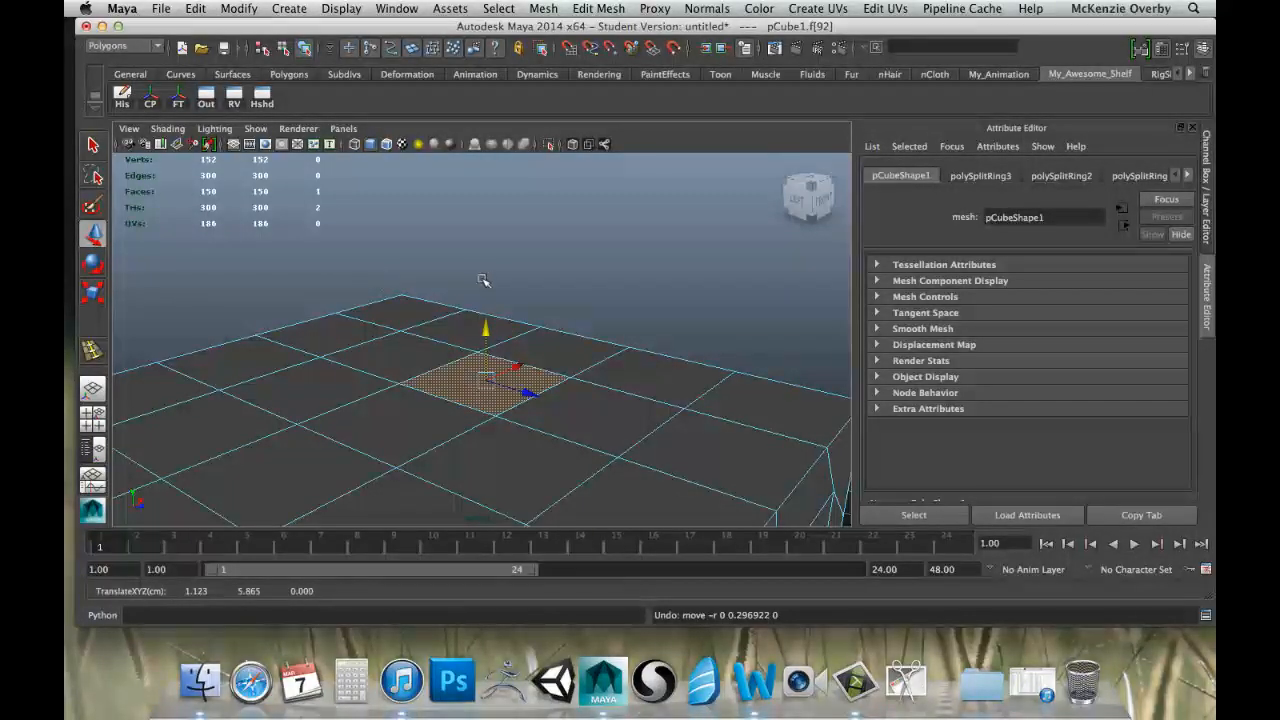
{"action": "left_click_drag", "start_coordinate": [483, 280], "coordinate": [274, 280], "text": "alt"}
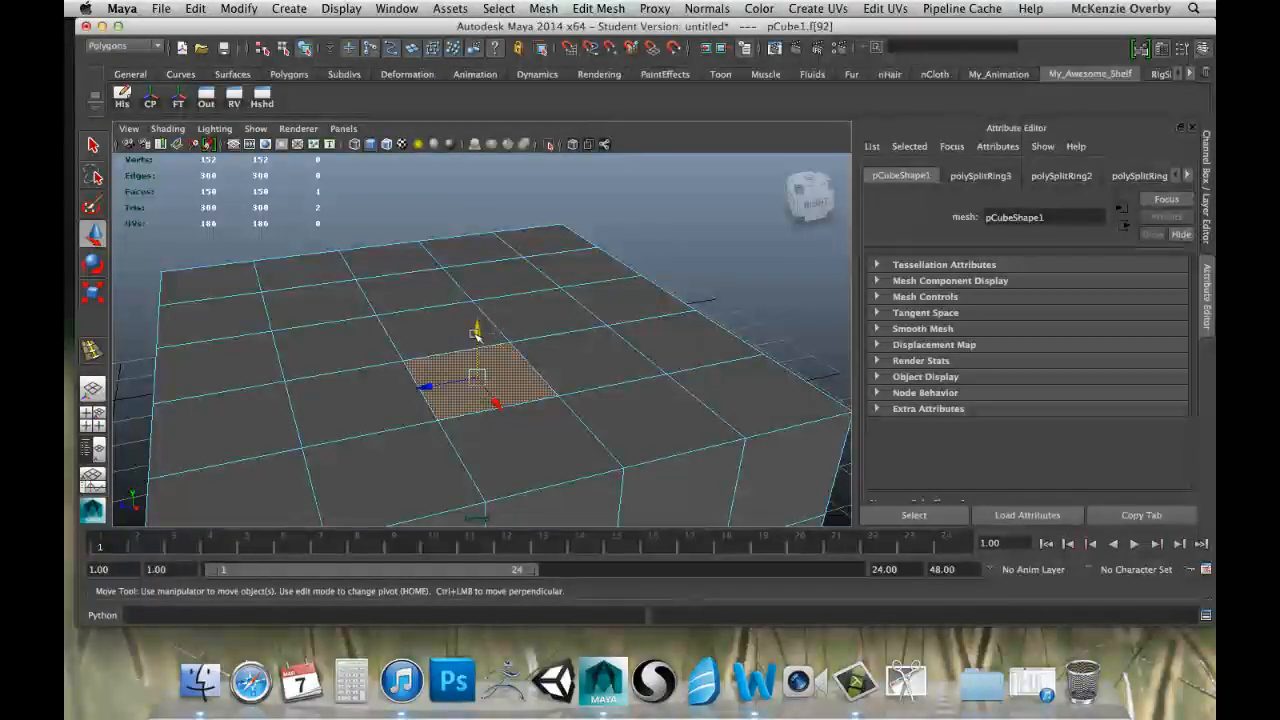
{"action": "left_click_drag", "start_coordinate": [476, 332], "coordinate": [476, 285]}
{"action": "key", "text": "z"}
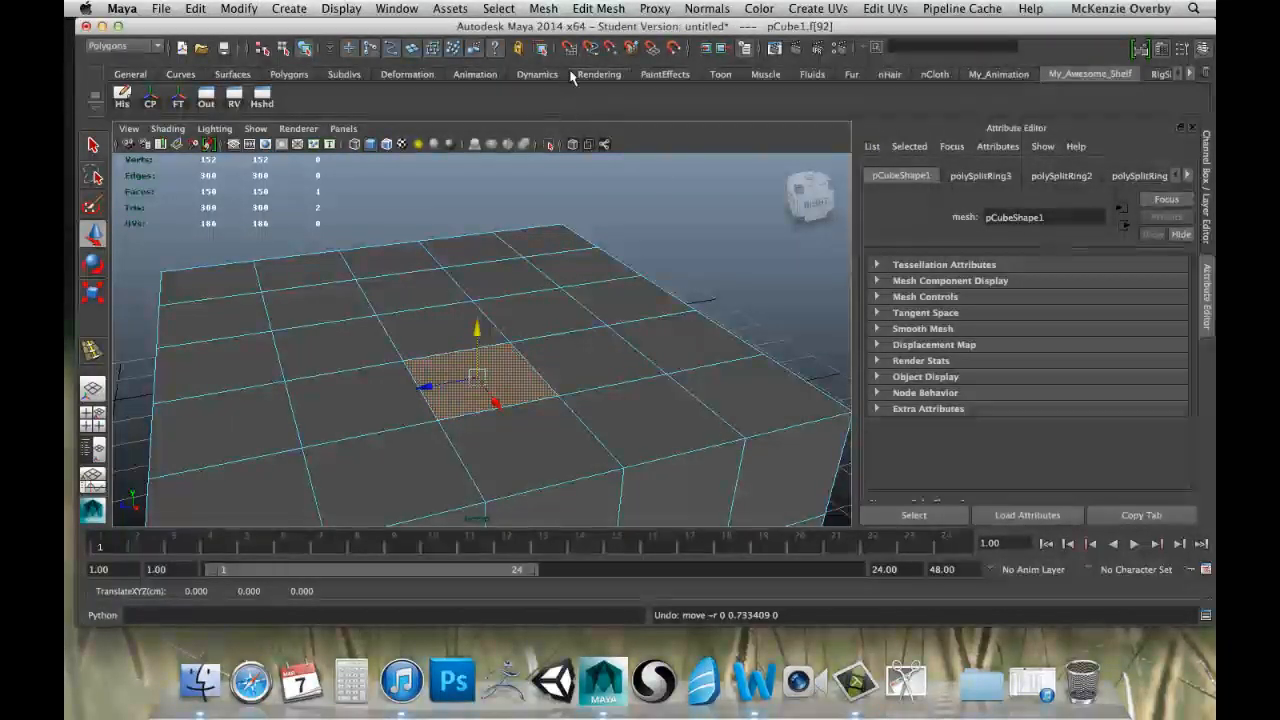
Extrude the selected top face with Keep Faces Together enabled, and activate the Move tool.
{"action": "left_click", "coordinate": [586, 9]}
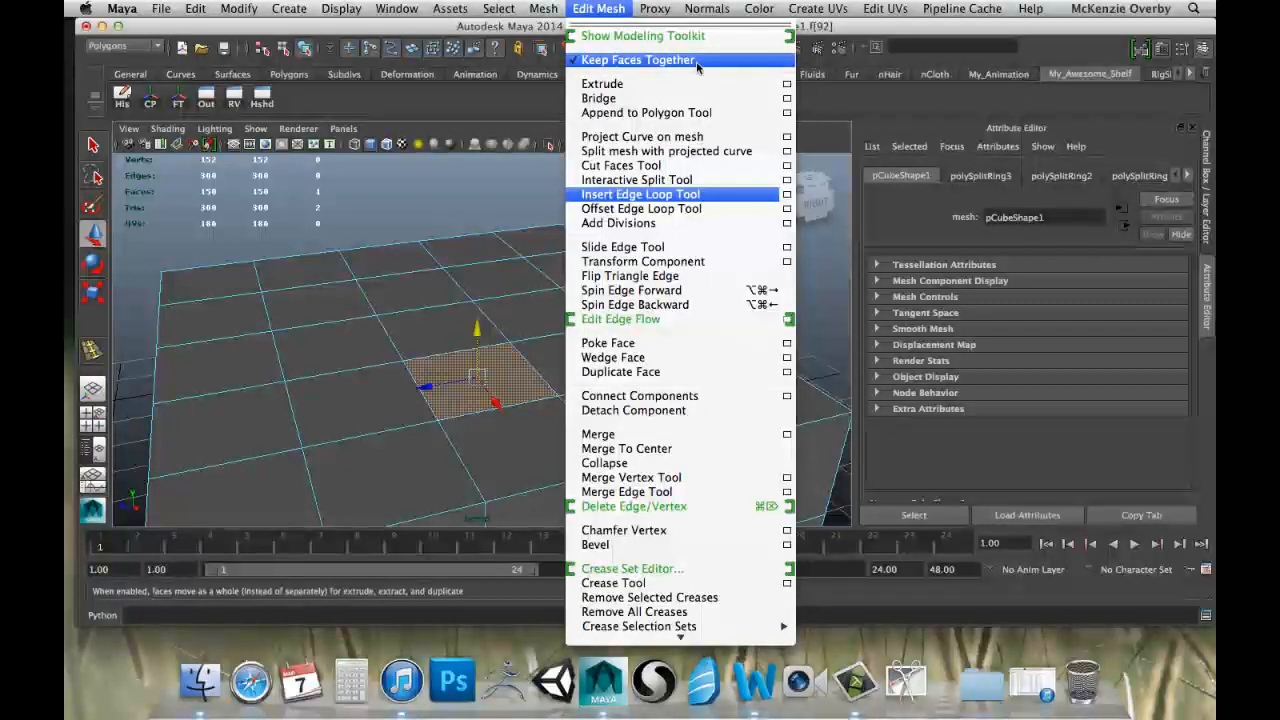
{"action": "left_click", "coordinate": [580, 62]}
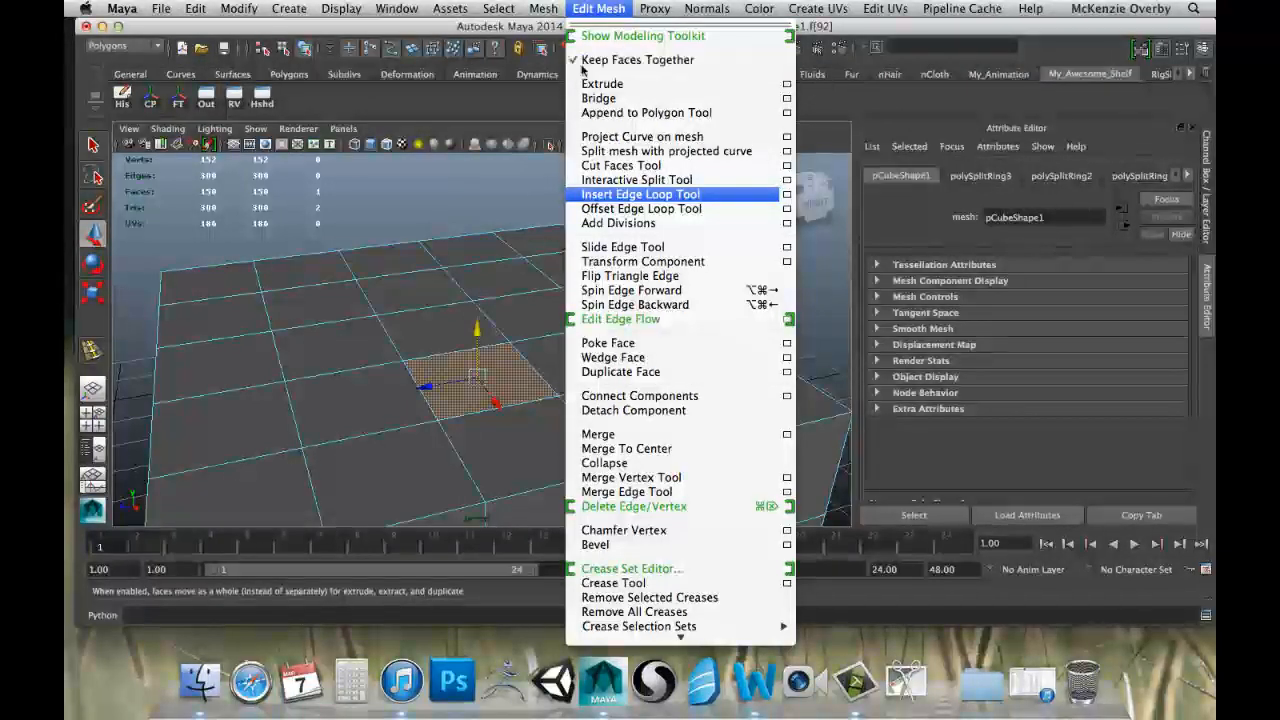
{"action": "left_click", "coordinate": [630, 86]}
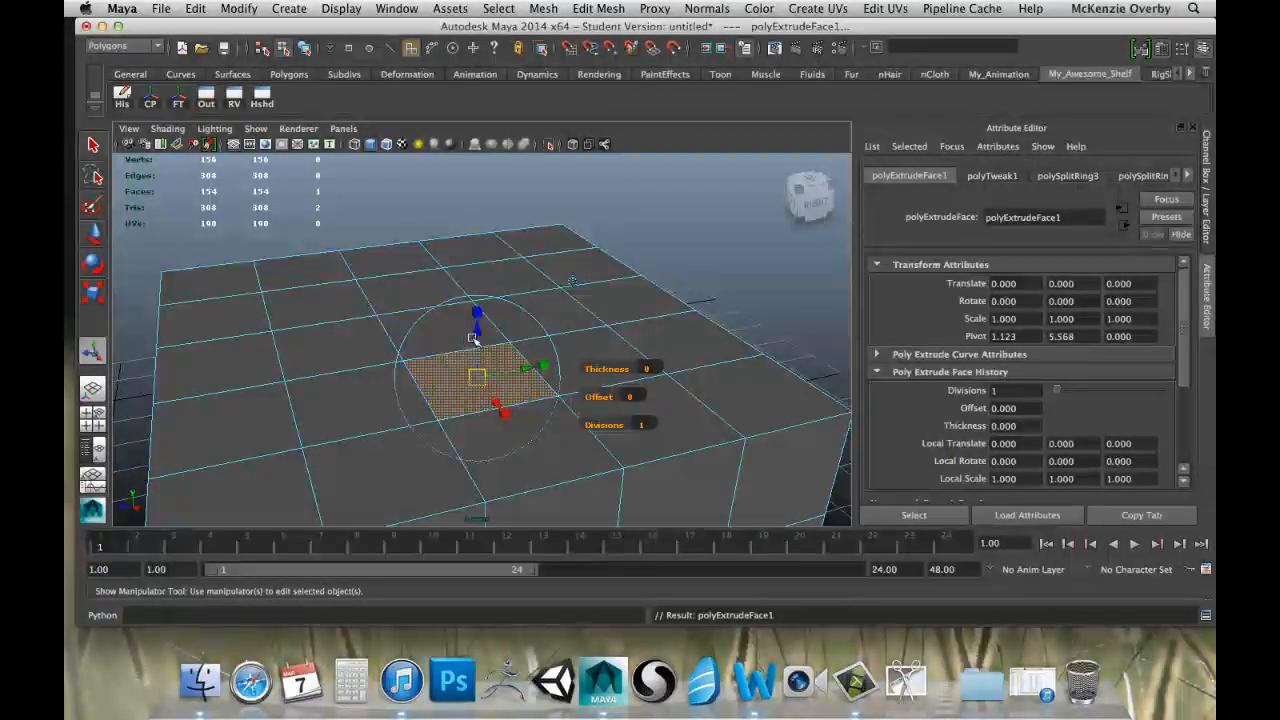
{"action": "key", "text": "w"}
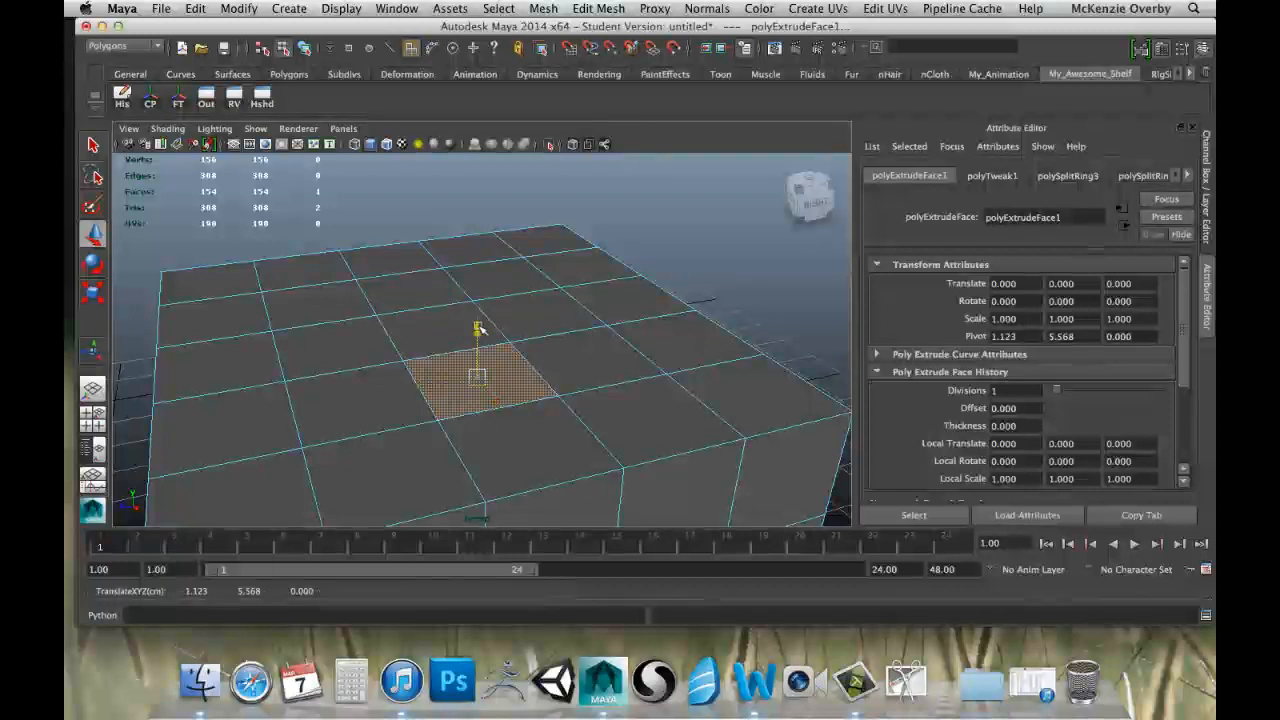
Raise the extruded face along the Y axis into a tall block, view it from several angles, and undo the moves.
{"action": "mouse_move", "coordinate": [478, 328]}
{"action": "left_mouse_down"}
{"action": "mouse_move", "coordinate": [474, 283]}
{"action": "mouse_move", "coordinate": [481, 307]}
{"action": "left_mouse_up"}
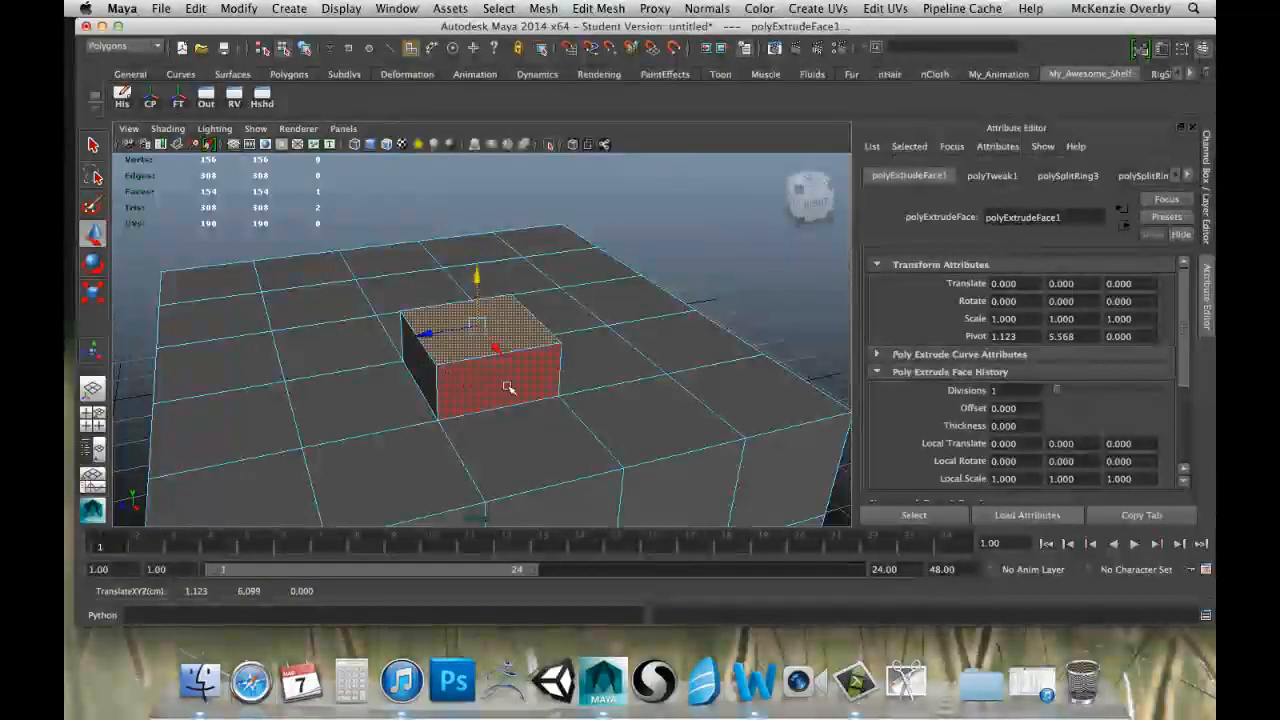
{"action": "left_click_drag", "start_coordinate": [582, 354], "coordinate": [229, 349], "text": "alt"}
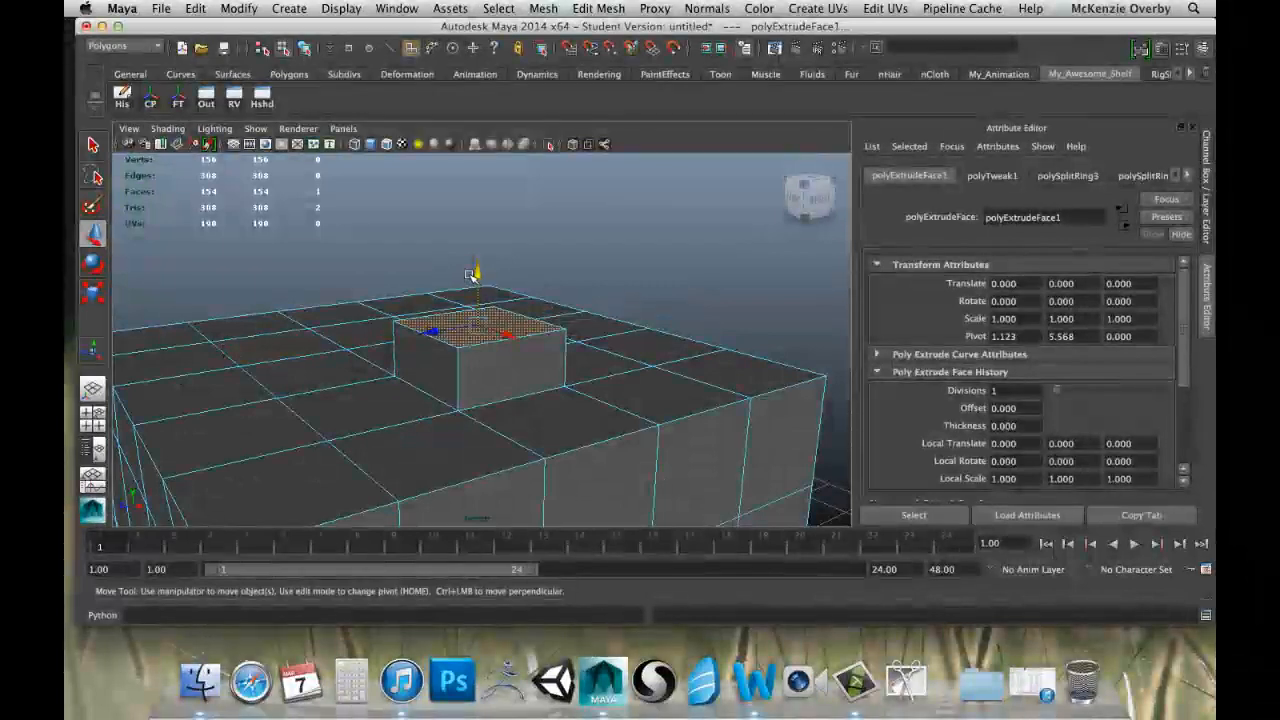
{"action": "left_click_drag", "start_coordinate": [479, 279], "coordinate": [501, 189]}
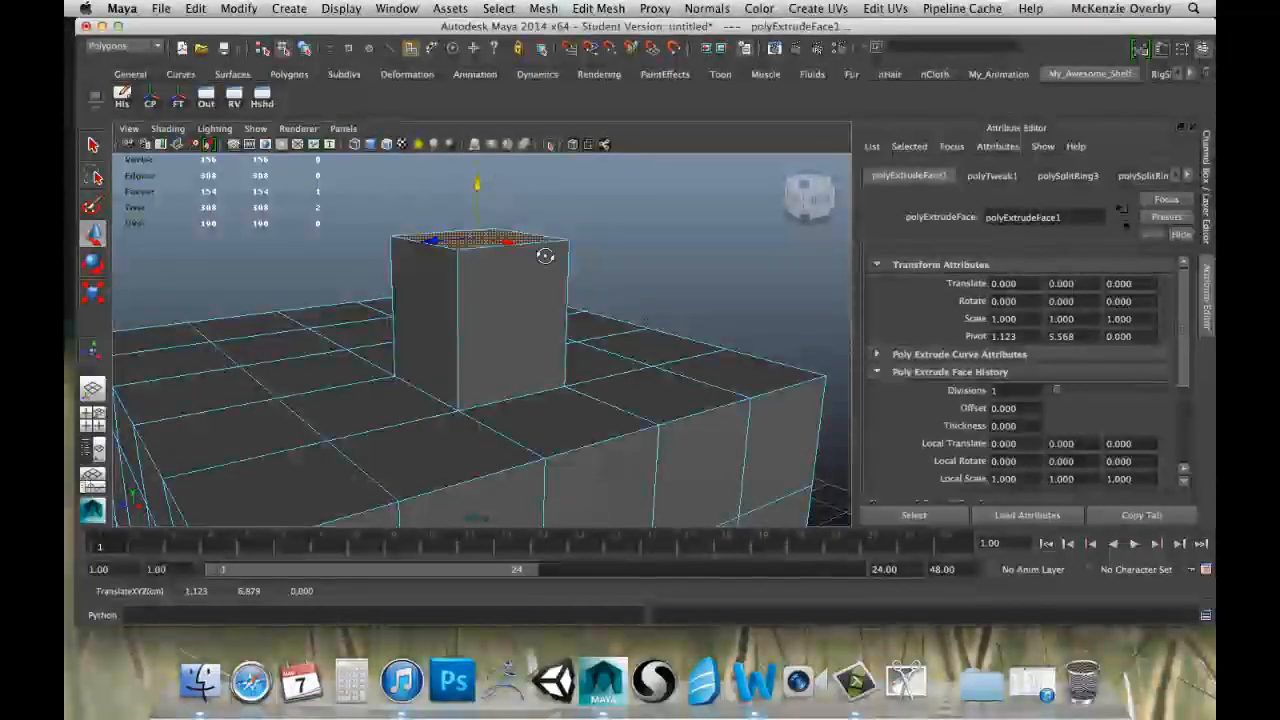
{"action": "left_click_drag", "start_coordinate": [546, 255], "coordinate": [515, 305], "text": "alt"}
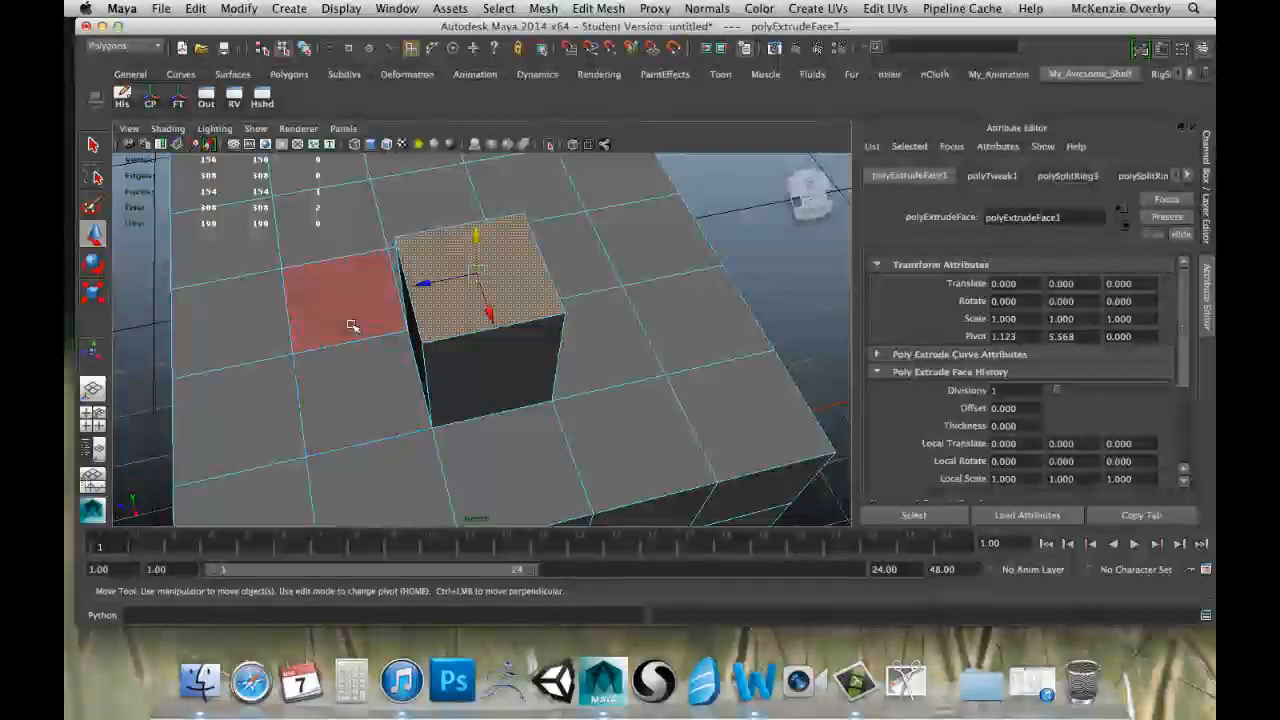
{"action": "left_click_drag", "start_coordinate": [502, 474], "coordinate": [530, 360], "text": "alt"}
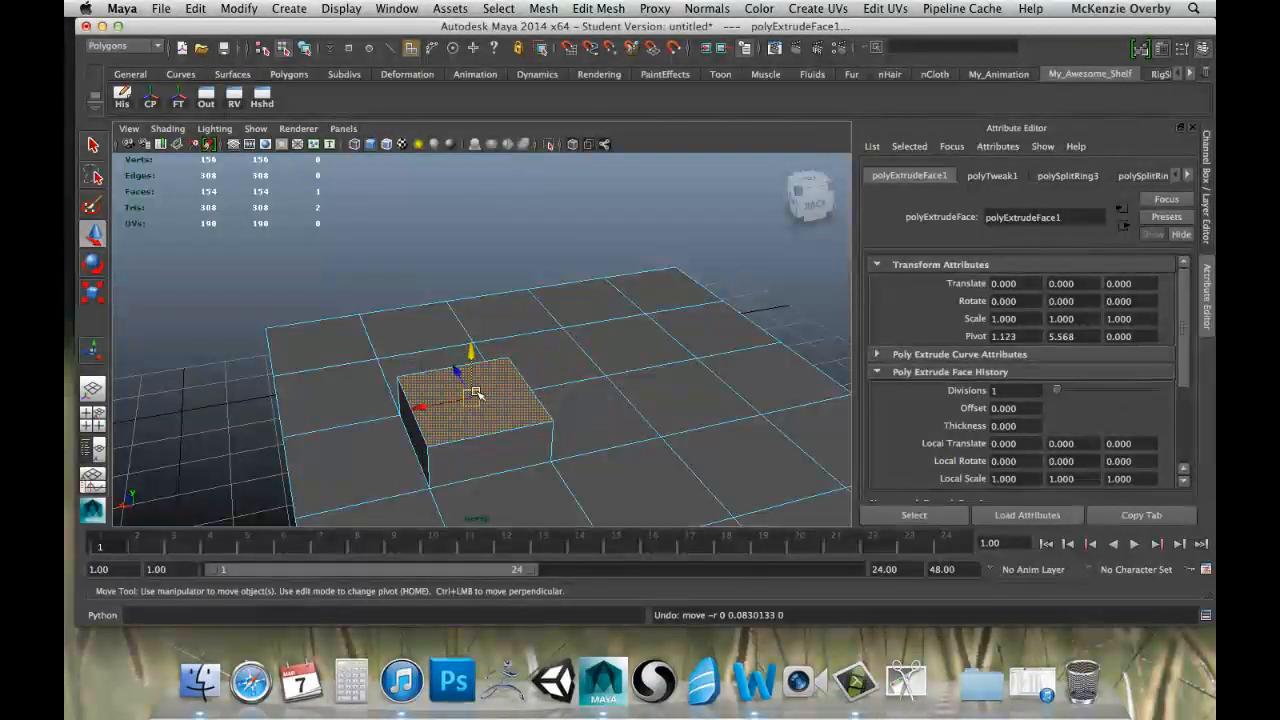
{"action": "left_click_drag", "start_coordinate": [476, 393], "coordinate": [470, 440]}
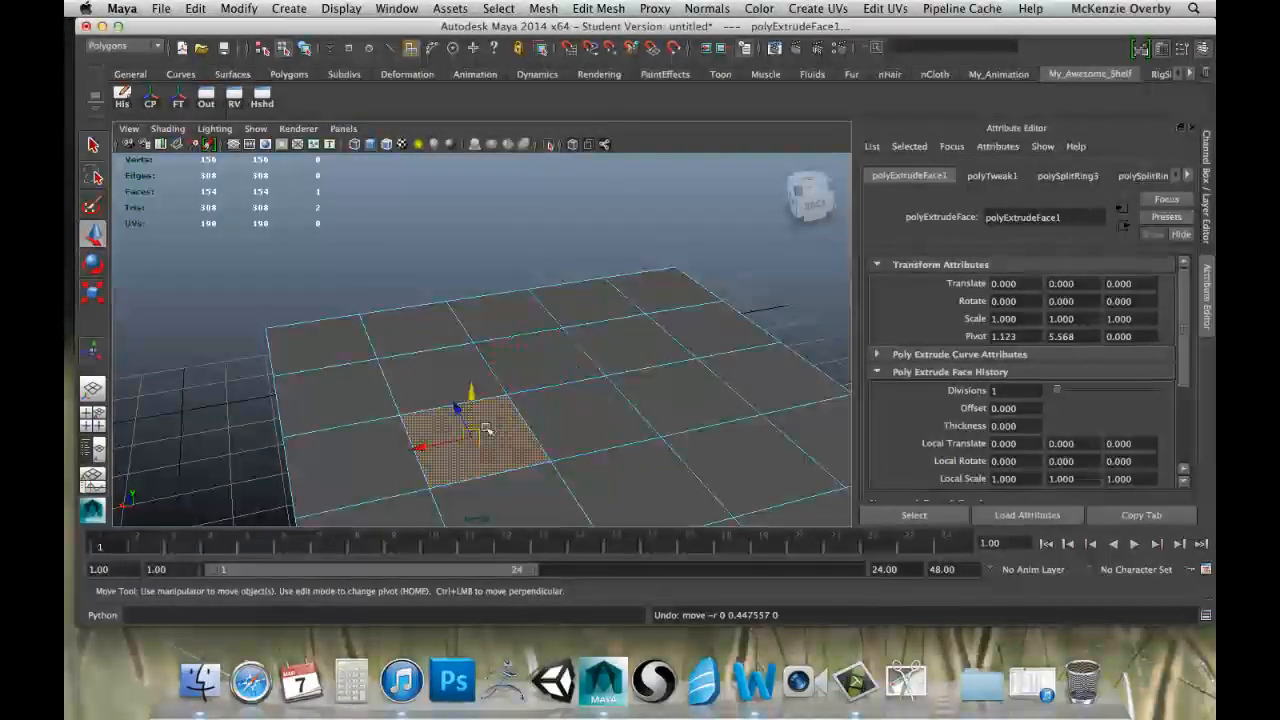
Raise the extruded face slightly to examine its new sides up close, and undo the moves to leave it flat.
{"action": "mouse_move", "coordinate": [514, 452]}
{"action": "left_mouse_down", "text": "alt"}
{"action": "mouse_move", "coordinate": [505, 400]}
{"action": "mouse_move", "coordinate": [555, 440]}
{"action": "mouse_move", "coordinate": [524, 449]}
{"action": "left_mouse_up", "text": "alt"}
{"action": "left_click_drag", "start_coordinate": [509, 389], "coordinate": [509, 358]}
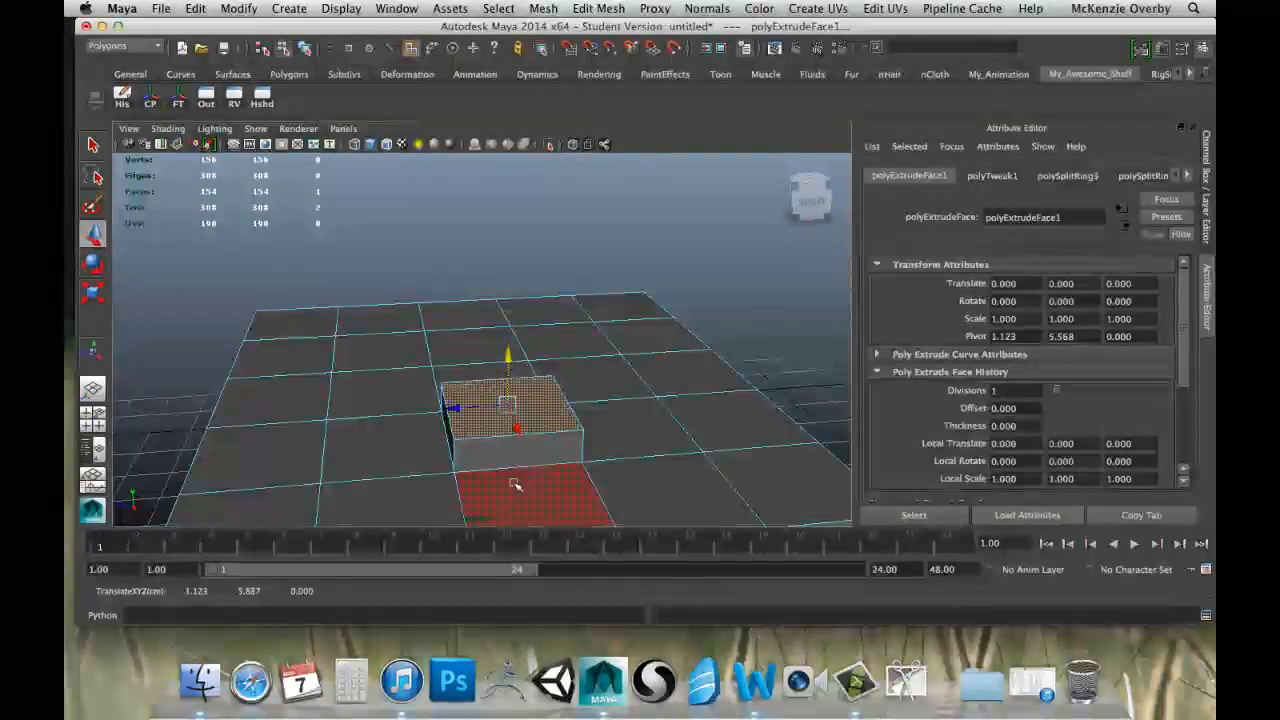
{"action": "left_click_drag", "start_coordinate": [590, 428], "coordinate": [449, 386], "text": "alt"}
{"action": "scroll", "coordinate": [447, 445], "scroll_direction": "up", "scroll_amount": 5}
{"action": "scroll", "coordinate": [449, 386], "scroll_direction": "up", "scroll_amount": 3}
{"action": "middle_click_drag", "start_coordinate": [400, 445], "coordinate": [441, 394], "text": "alt"}
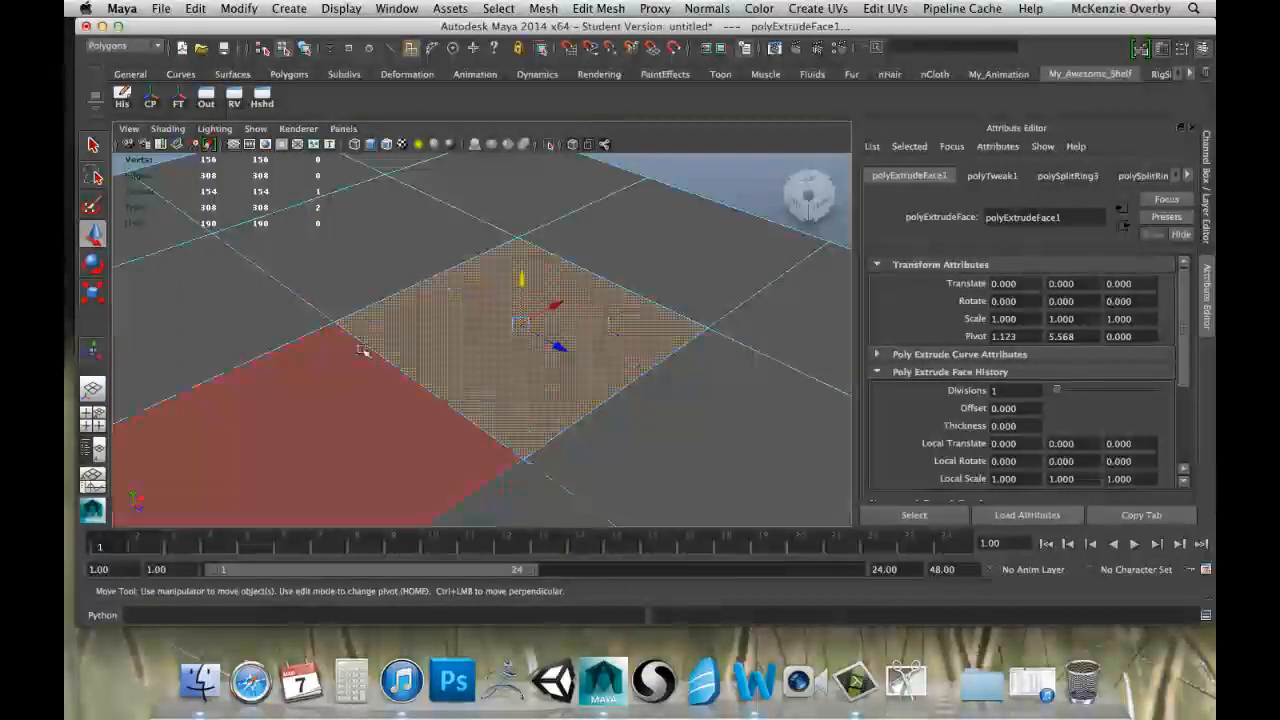
{"action": "left_click_drag", "start_coordinate": [521, 279], "coordinate": [521, 274]}
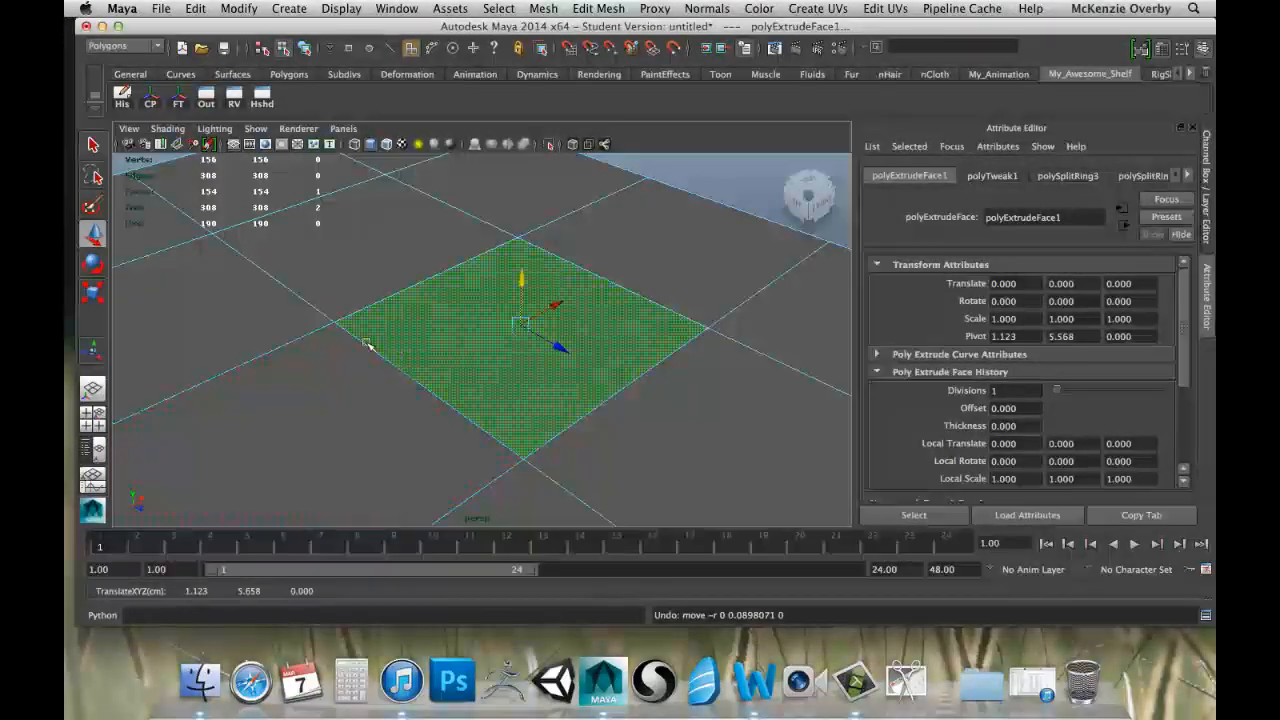
{"action": "left_click_drag", "start_coordinate": [366, 344], "coordinate": [557, 334], "text": "alt"}
{"action": "scroll", "coordinate": [540, 334], "scroll_direction": "down", "scroll_amount": 4}
{"action": "middle_click_drag", "start_coordinate": [531, 334], "coordinate": [575, 282], "text": "alt"}
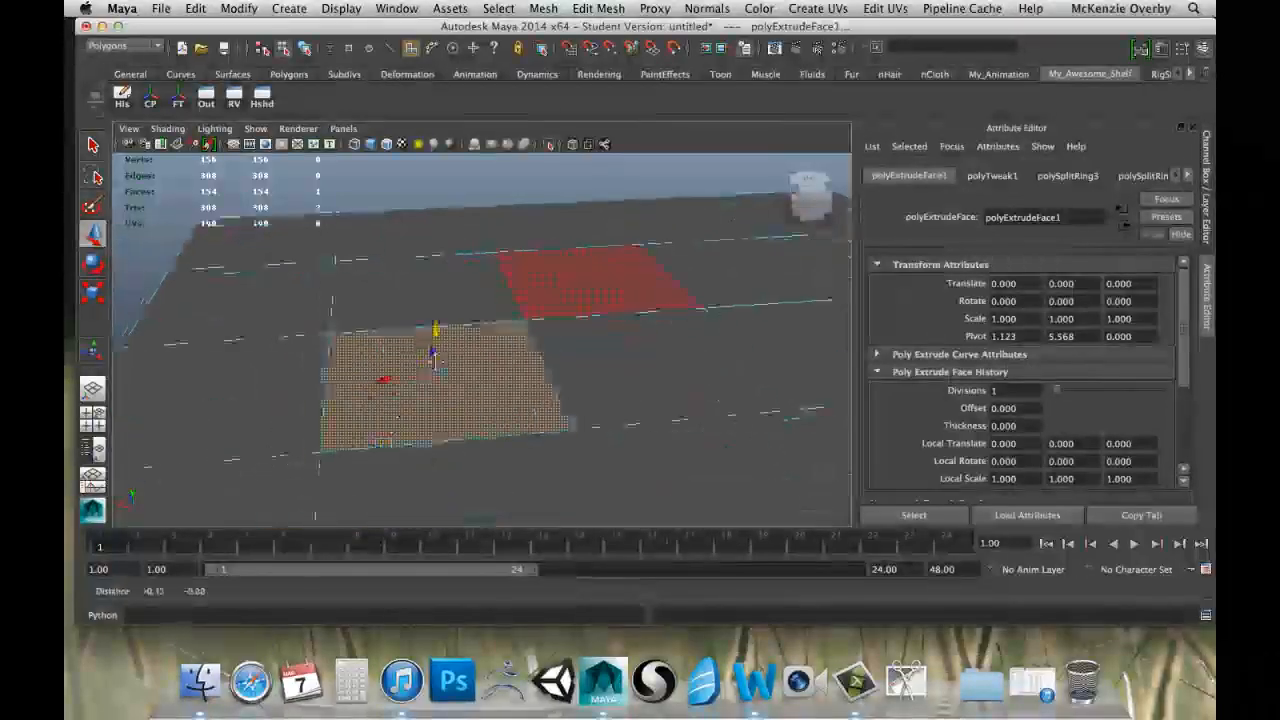
Return to object mode, deselect and reselect the cube, and switch it to vertex selection mode.
{"action": "right_click_drag", "start_coordinate": [414, 370], "coordinate": [452, 402]}
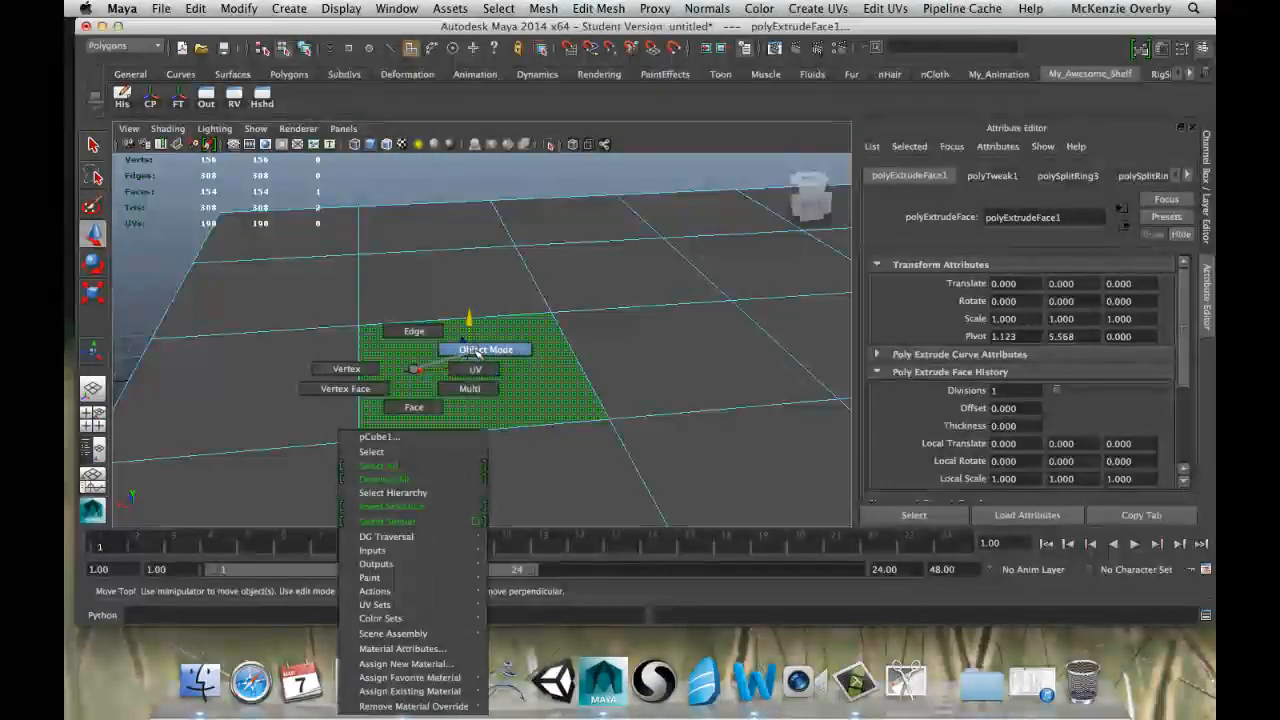
{"action": "right_click_drag", "start_coordinate": [477, 352], "coordinate": [476, 351]}
{"action": "left_click", "coordinate": [349, 300]}
{"action": "left_click", "coordinate": [363, 178]}
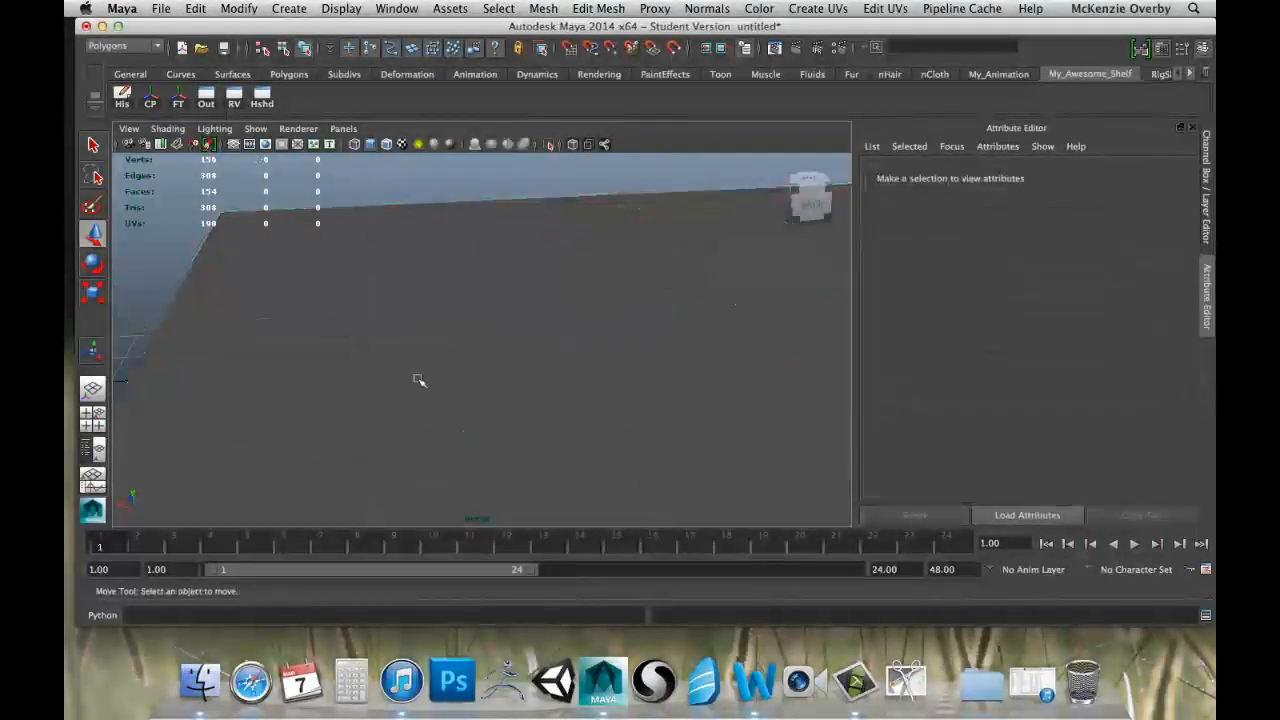
{"action": "scroll", "coordinate": [420, 383], "scroll_direction": "down", "scroll_amount": 5}
{"action": "left_click_drag", "start_coordinate": [312, 386], "coordinate": [526, 400], "text": "alt"}
{"action": "left_click", "coordinate": [522, 390]}
{"action": "scroll", "coordinate": [522, 390], "scroll_direction": "up", "scroll_amount": 8}
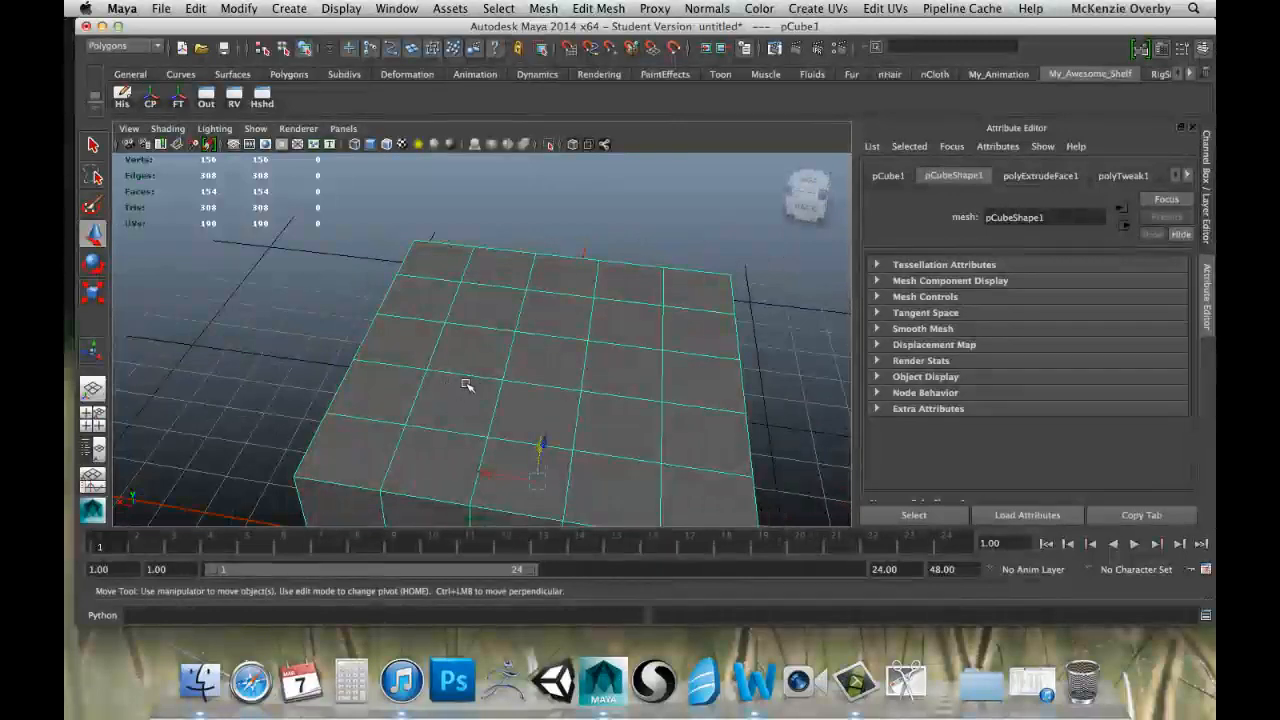
{"action": "right_click_drag", "start_coordinate": [484, 344], "coordinate": [400, 360]}
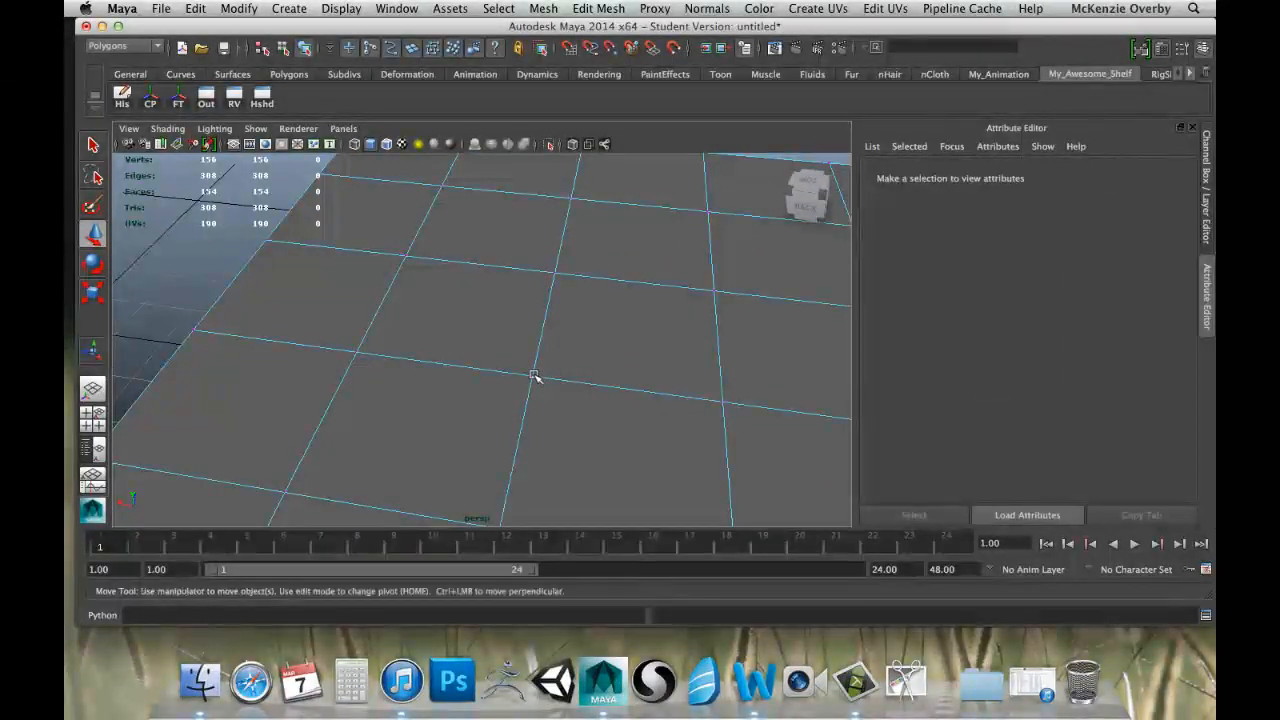
Move overlapping corner vertices of the flat extruded face along the top surface to separate them from their duplicates.
{"action": "left_click", "coordinate": [534, 375]}
{"action": "left_click_drag", "start_coordinate": [492, 371], "coordinate": [449, 240]}
{"action": "left_click", "coordinate": [444, 241]}
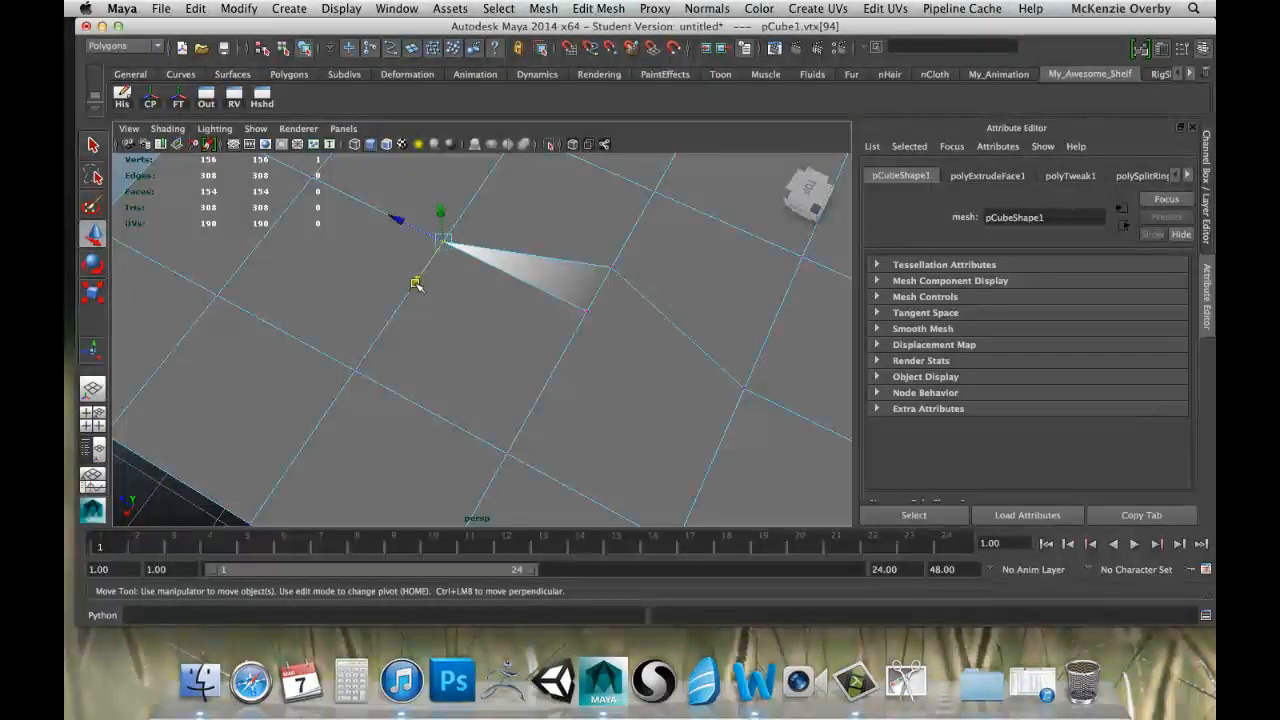
{"action": "left_click_drag", "start_coordinate": [416, 285], "coordinate": [440, 245]}
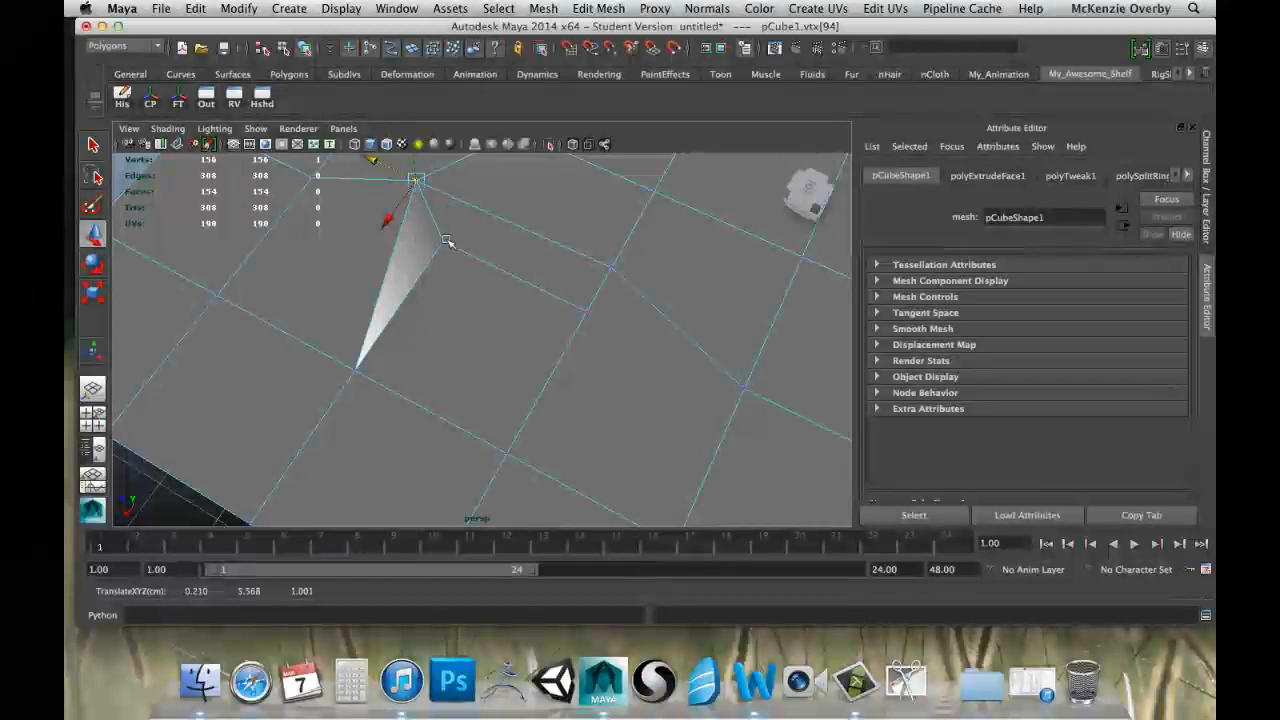
{"action": "left_click", "coordinate": [589, 312]}
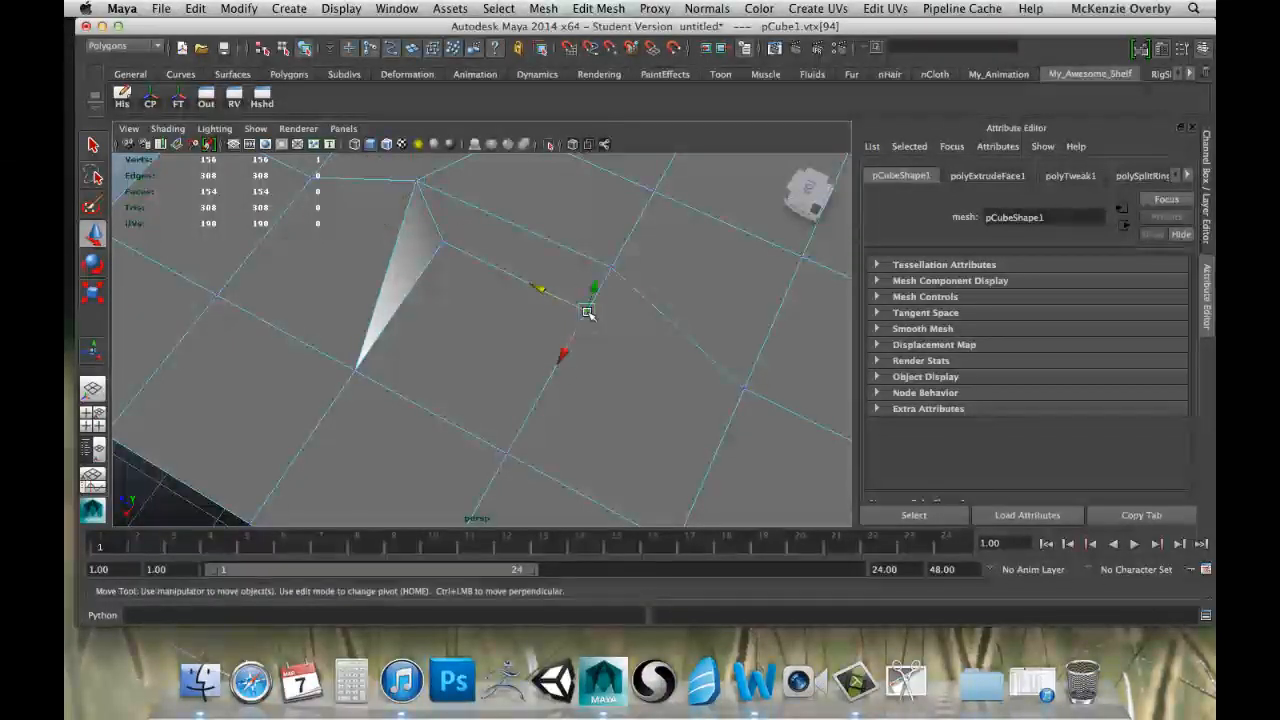
{"action": "left_click_drag", "start_coordinate": [555, 295], "coordinate": [507, 279]}
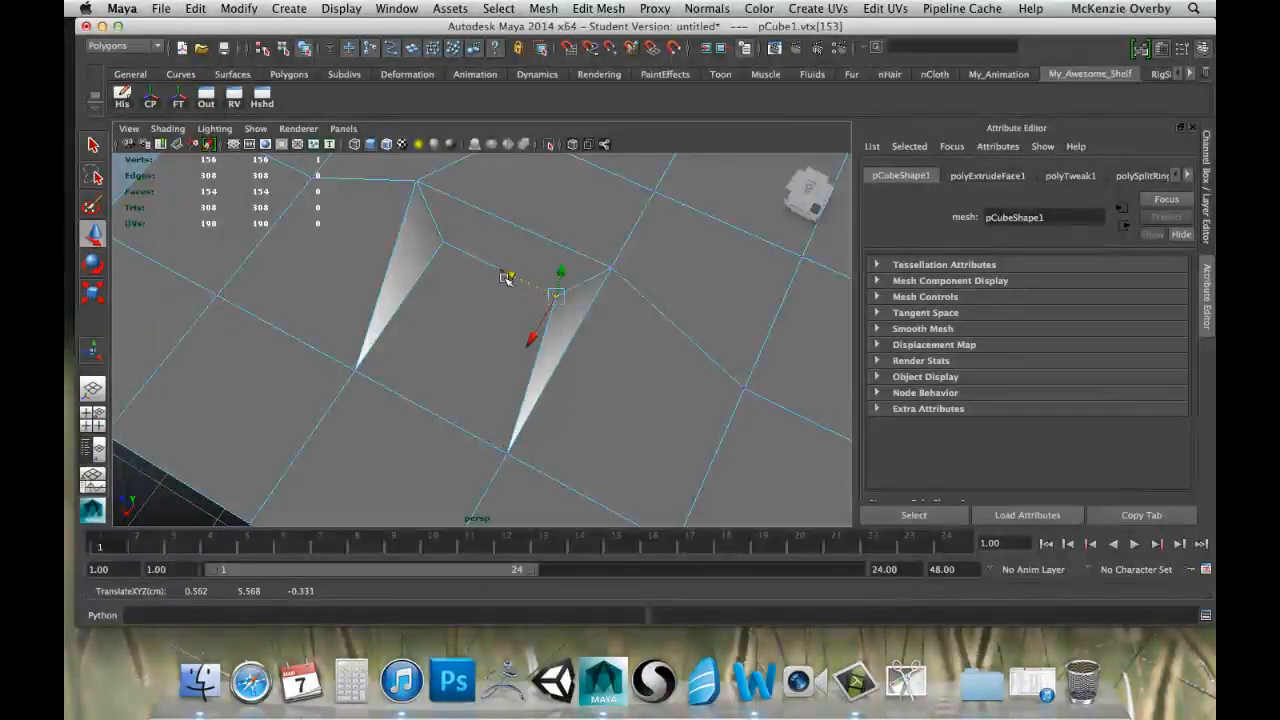
Undo all the vertex moves and vertex selections on the cube's top side.
{"action": "key", "text": "super+z"}
{"action": "key", "text": "super+z"}
{"action": "key", "text": "super+z"}
{"action": "key", "text": "super+z"}
{"action": "key", "text": "super+z"}
{"action": "key", "text": "super+z"}
{"action": "key", "text": "super+z"}
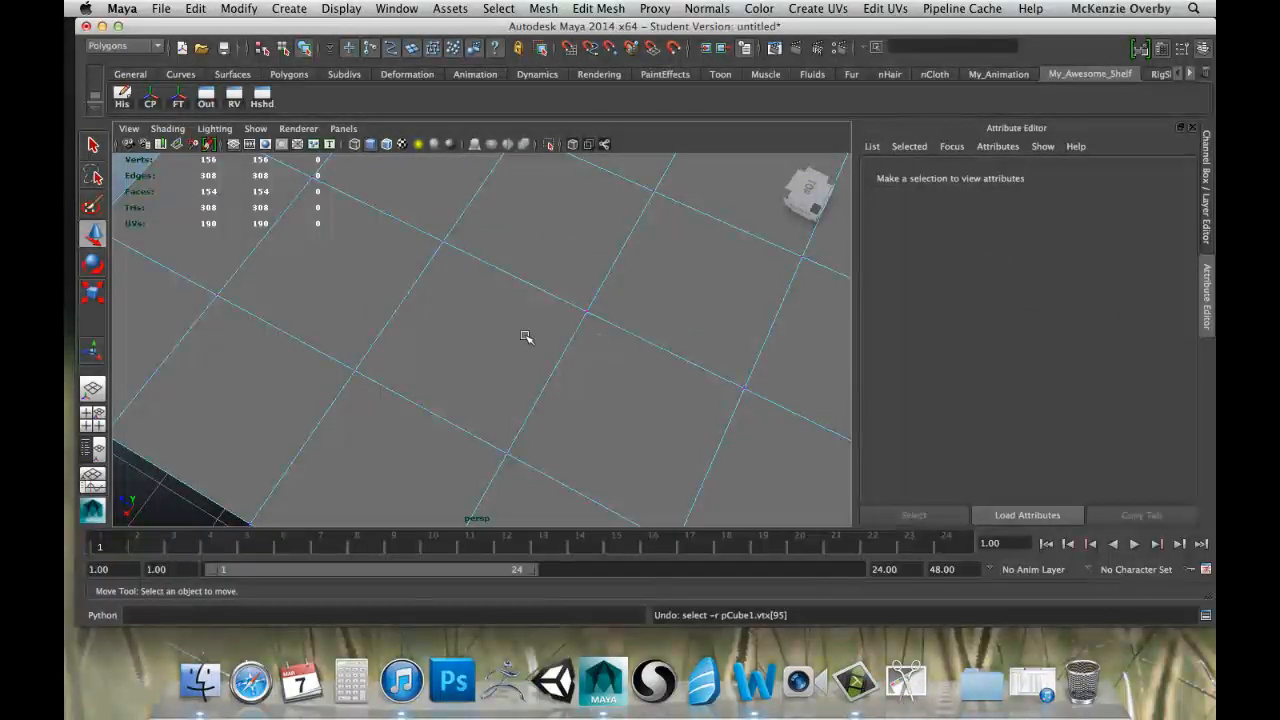
Switch the cube to edge selection mode with a low view across its top side.
{"action": "left_click_drag", "start_coordinate": [563, 374], "coordinate": [506, 329], "text": "alt"}
{"action": "right_click", "coordinate": [509, 363]}
{"action": "right_click_drag", "start_coordinate": [509, 364], "coordinate": [523, 326]}
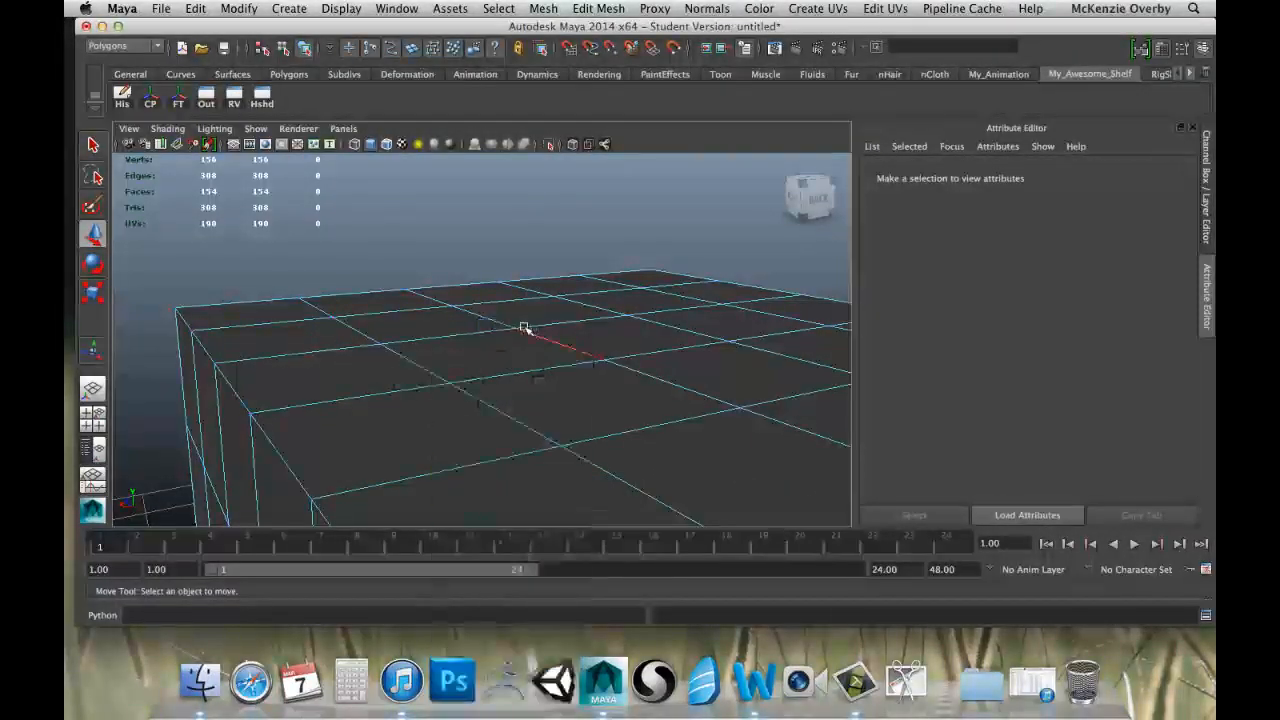
Undo the previous flat extrusion and selection changes back to the point where the nine front faces of the cube are selected.
{"action": "key", "text": "super+z"}
{"action": "key", "text": "super+z"}
{"action": "key", "text": "super+z"}
{"action": "key", "text": "super+z"}
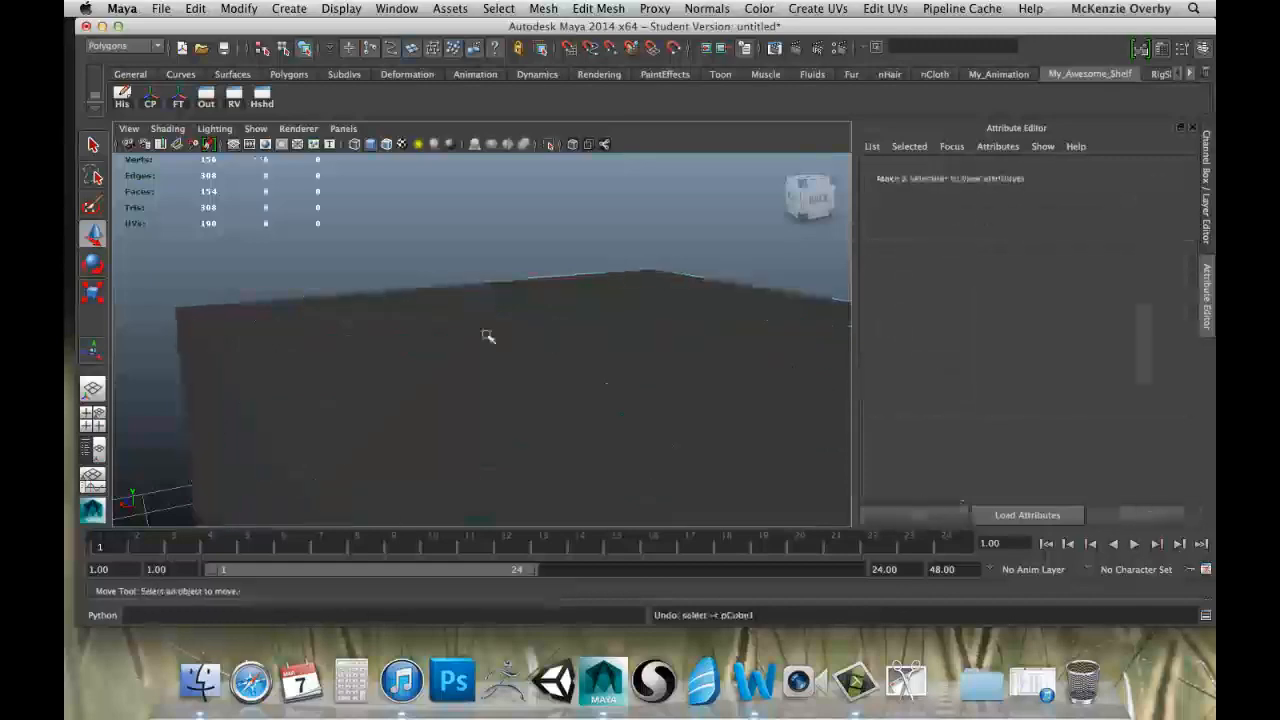
{"action": "left_click_drag", "start_coordinate": [346, 340], "coordinate": [528, 326], "text": "alt"}
{"action": "key", "text": "super+z"}
{"action": "key", "text": "super+z"}
{"action": "key", "text": "super+z"}
{"action": "scroll", "coordinate": [570, 350], "scroll_direction": "down", "scroll_amount": 10}
{"action": "key", "text": "super+z"}
{"action": "key", "text": "super+z"}
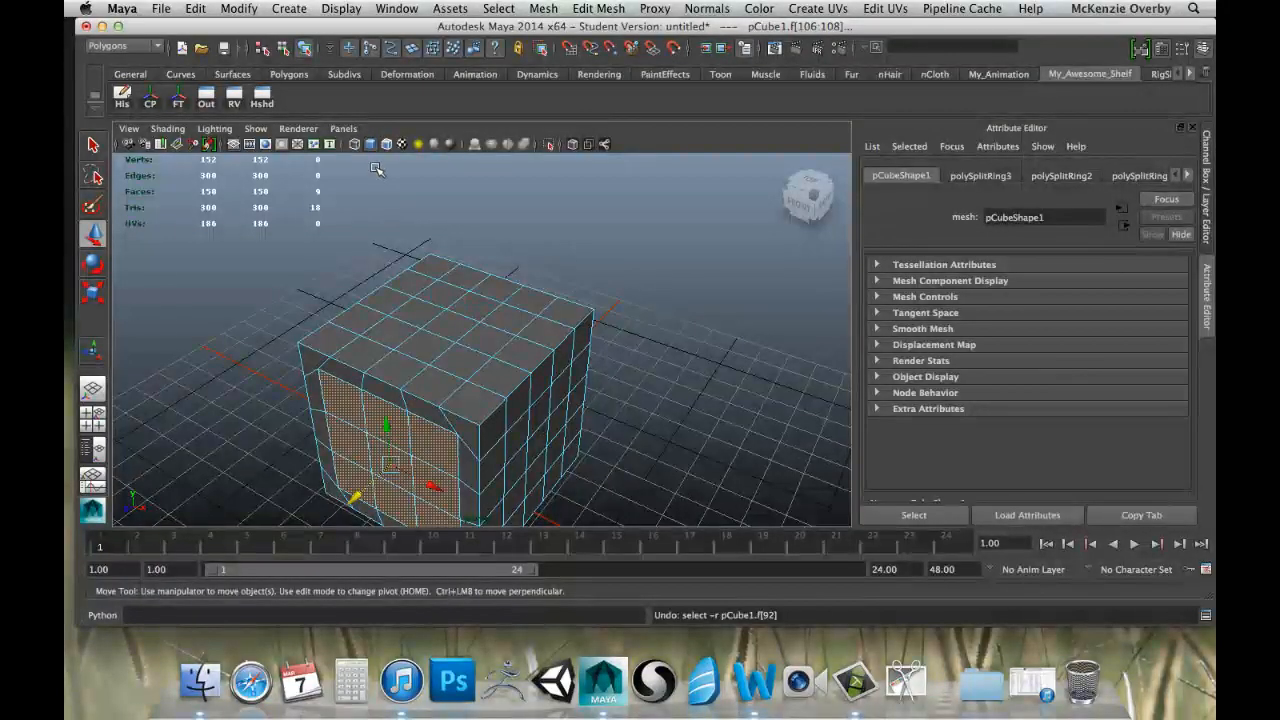
Extrude the nine selected front faces, move them inward to form a recessed panel, and deselect everything.
{"action": "left_click_drag", "start_coordinate": [398, 315], "coordinate": [472, 345], "text": "alt"}
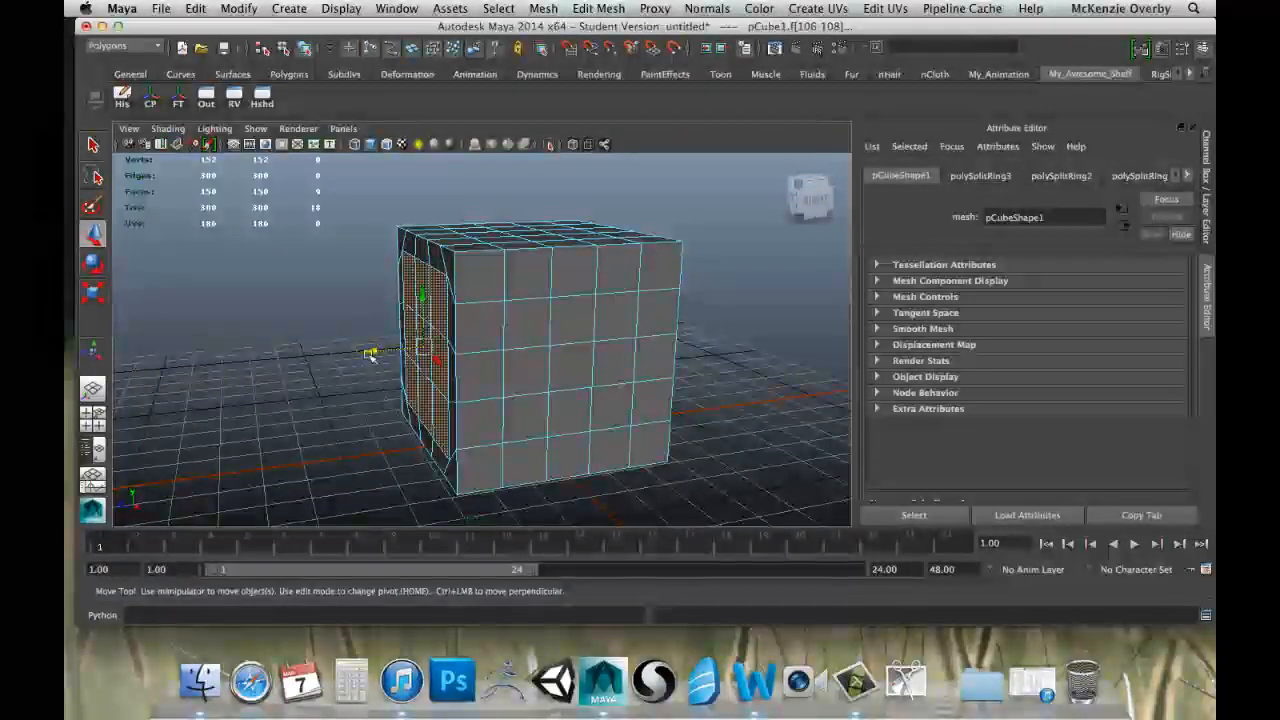
{"action": "mouse_move", "coordinate": [347, 337]}
{"action": "left_mouse_down", "text": "alt"}
{"action": "mouse_move", "coordinate": [297, 329]}
{"action": "mouse_move", "coordinate": [620, 306]}
{"action": "mouse_move", "coordinate": [277, 329]}
{"action": "mouse_move", "coordinate": [320, 345]}
{"action": "mouse_move", "coordinate": [370, 331]}
{"action": "left_mouse_up", "text": "alt"}
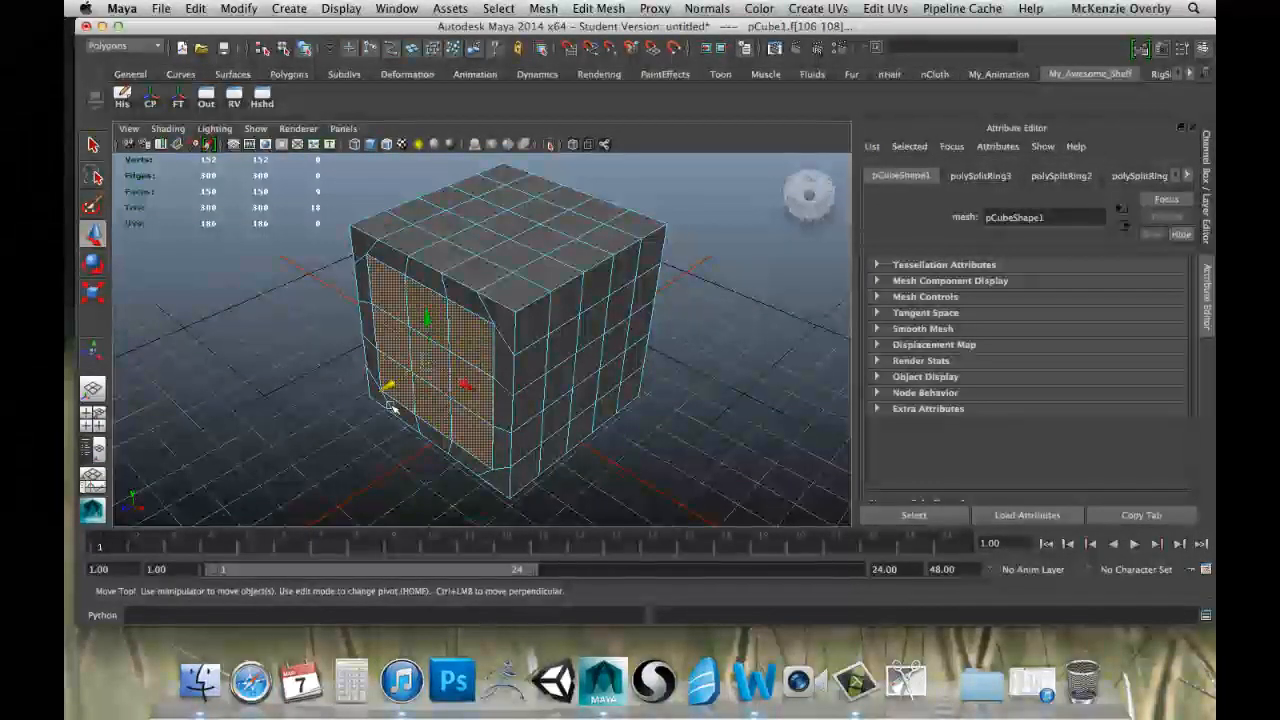
{"action": "left_click", "coordinate": [590, 8]}
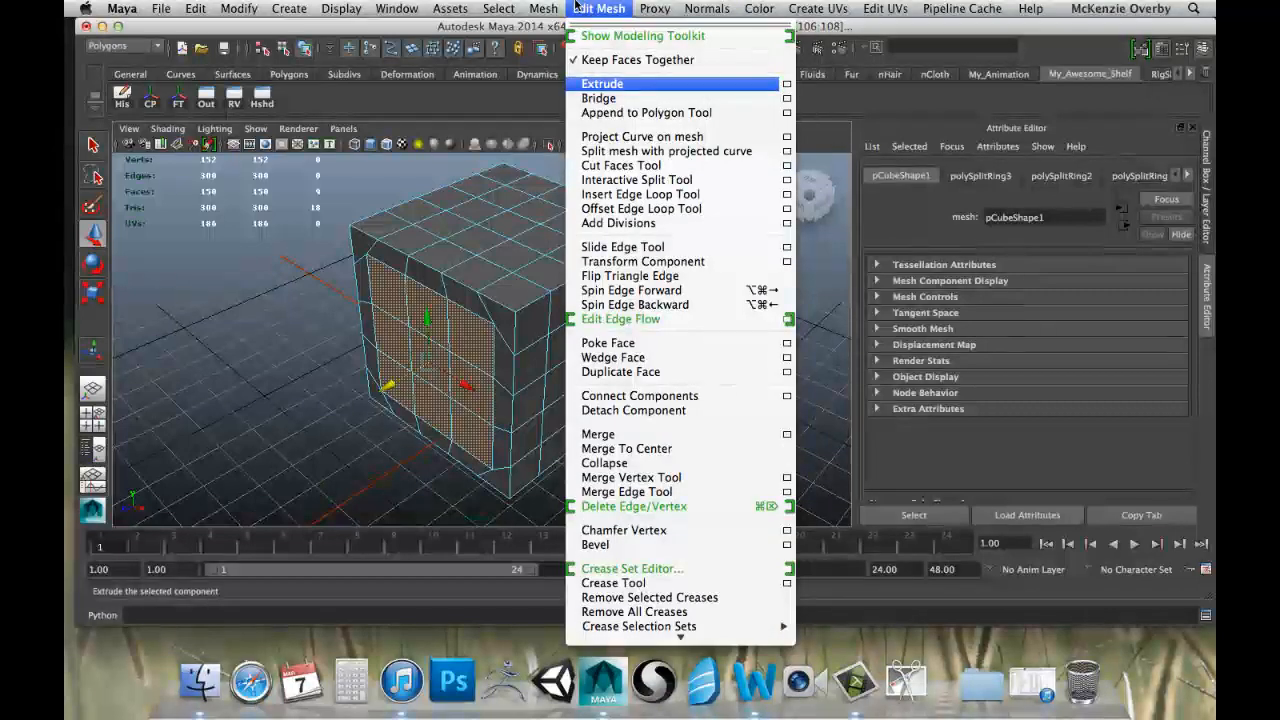
{"action": "left_click", "coordinate": [605, 84]}
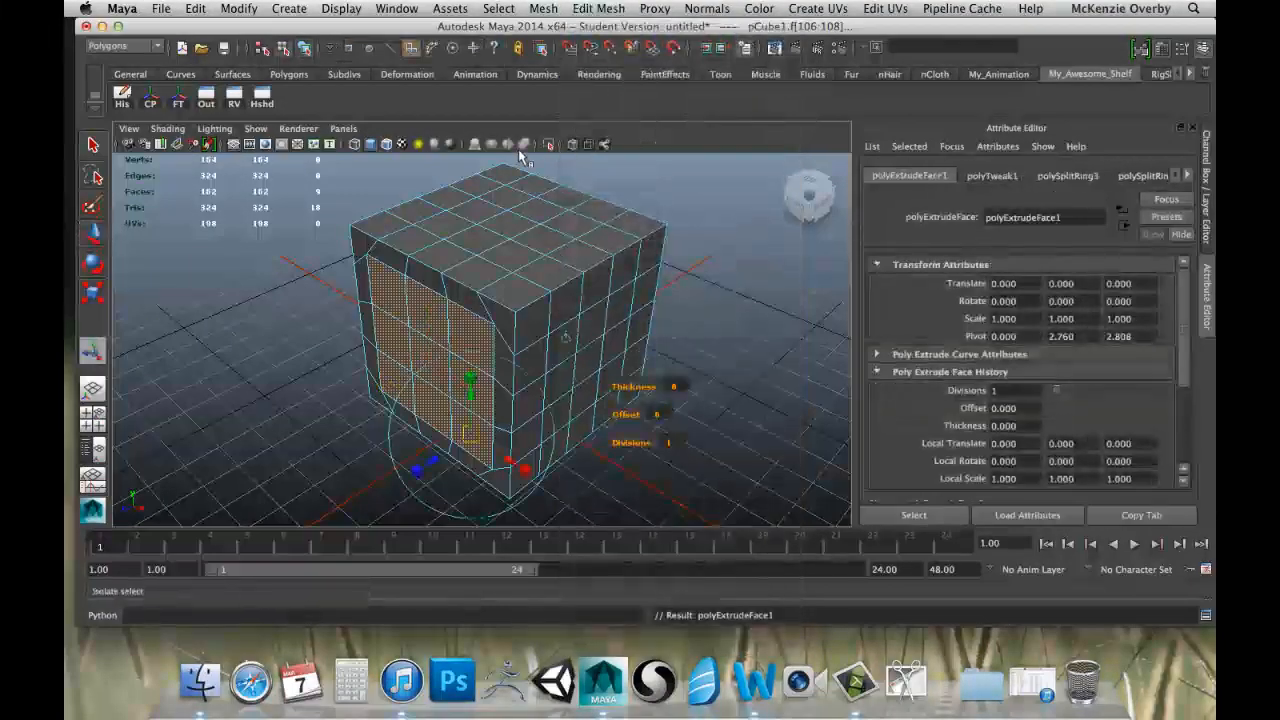
{"action": "key", "text": "w"}
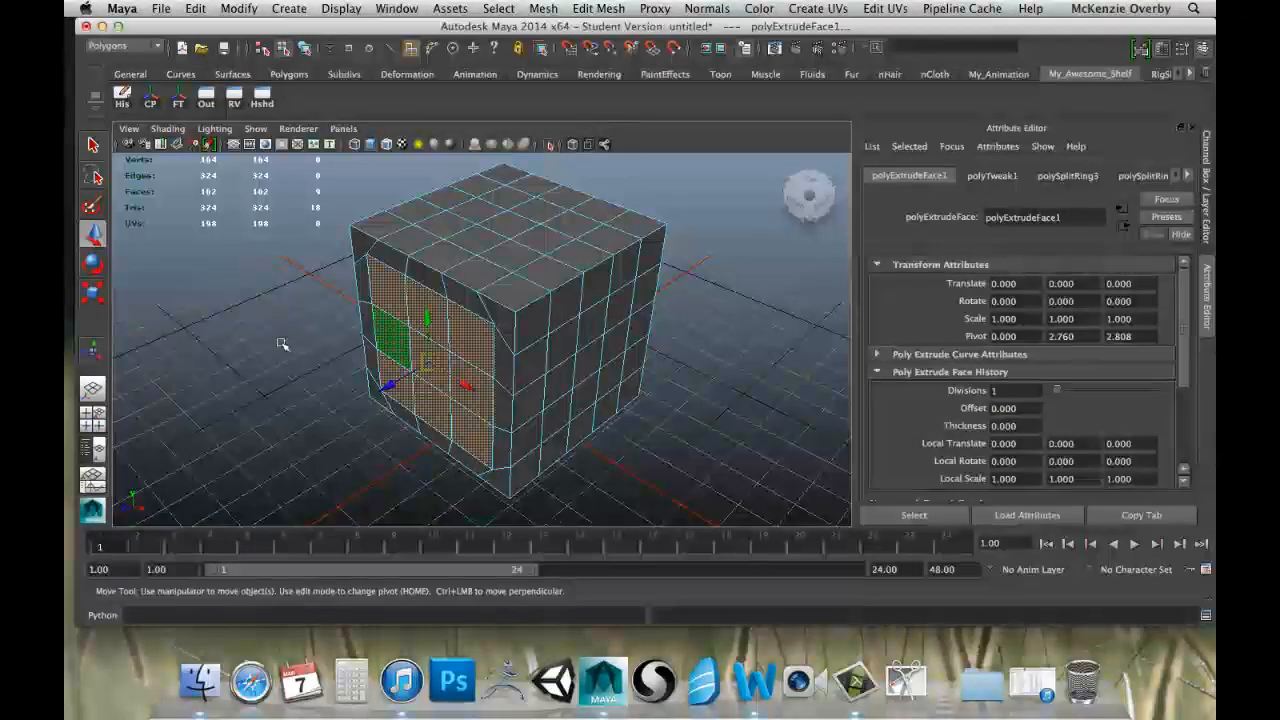
{"action": "left_click_drag", "start_coordinate": [282, 344], "coordinate": [237, 328], "text": "alt"}
{"action": "left_click_drag", "start_coordinate": [386, 376], "coordinate": [557, 343]}
{"action": "left_click", "coordinate": [620, 353]}
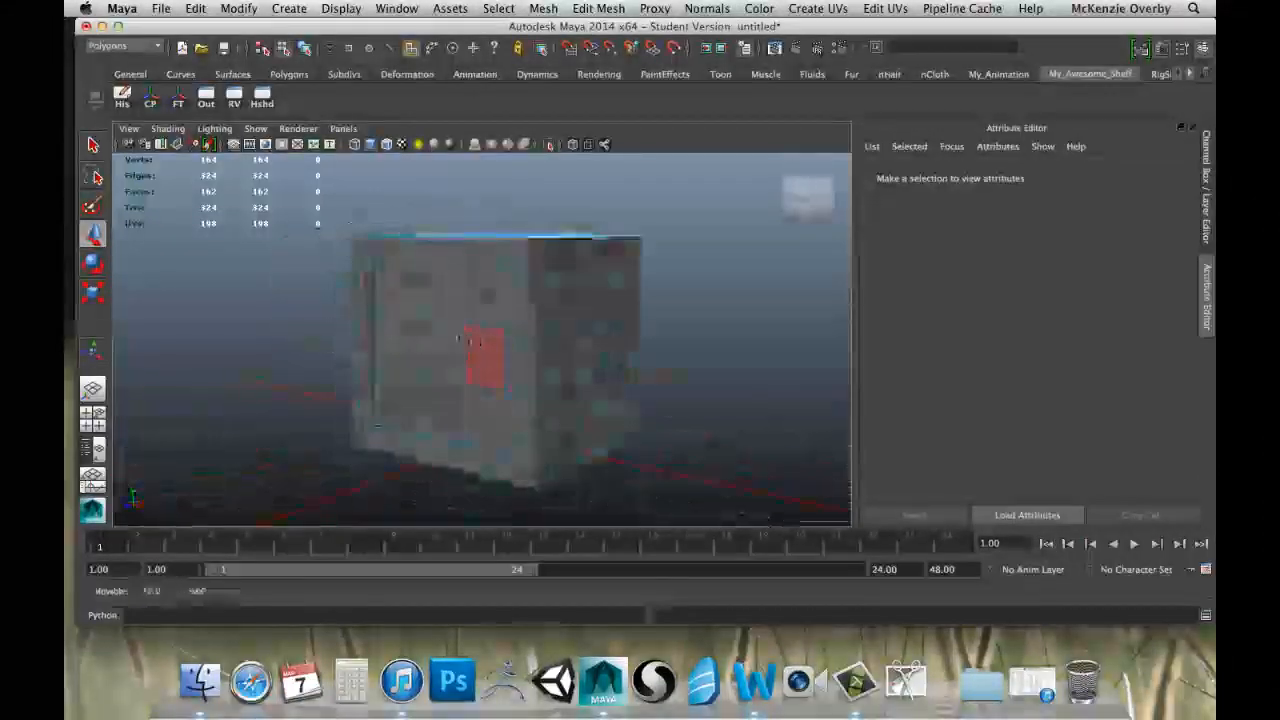
Extrude one front corner face on the cube's underside, scale it smaller and move it down to form a tapered foot.
{"action": "left_click_drag", "start_coordinate": [459, 338], "coordinate": [610, 345], "text": "alt"}
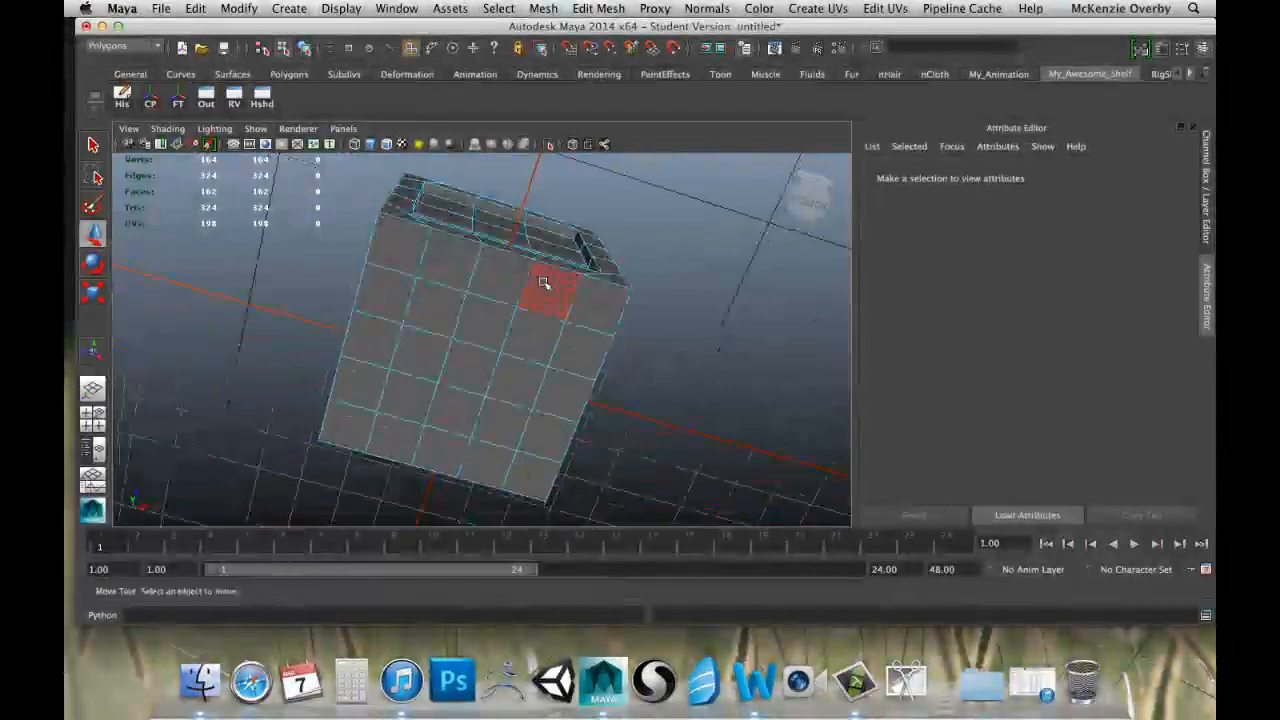
{"action": "left_click_drag", "start_coordinate": [543, 283], "coordinate": [488, 346], "text": "alt"}
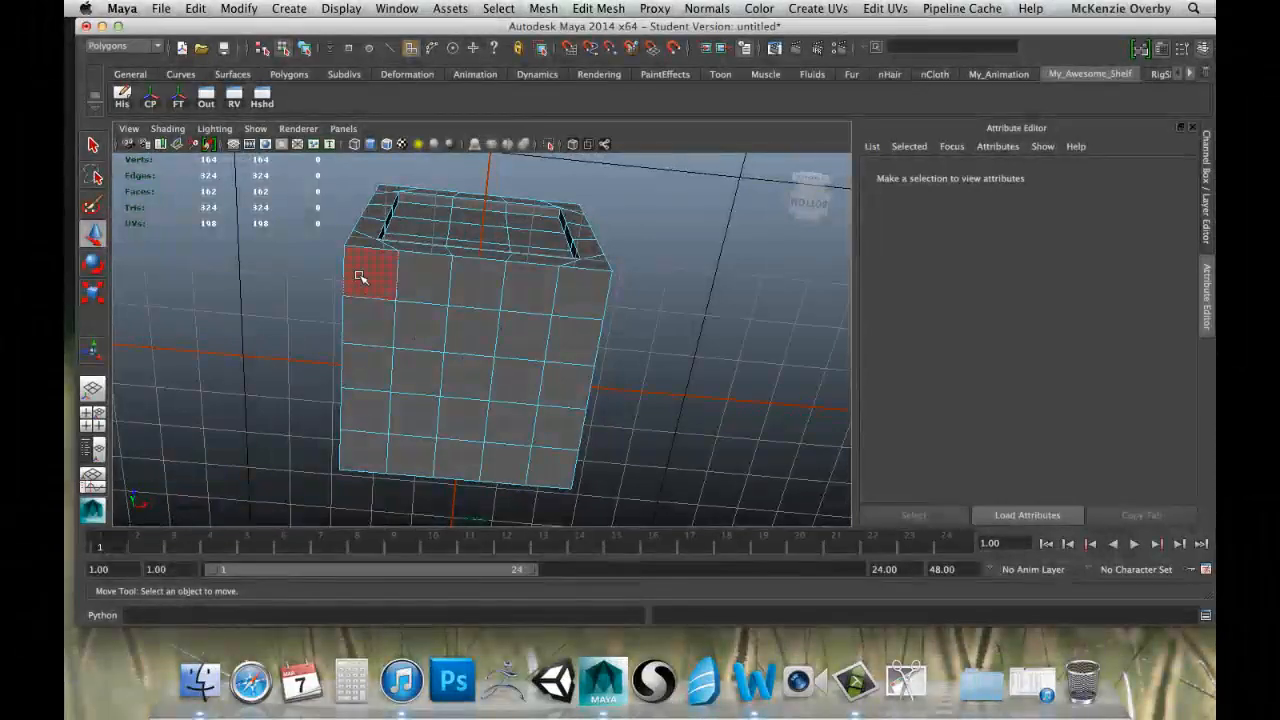
{"action": "left_click", "coordinate": [363, 272]}
{"action": "left_click", "coordinate": [570, 289], "text": "shift"}
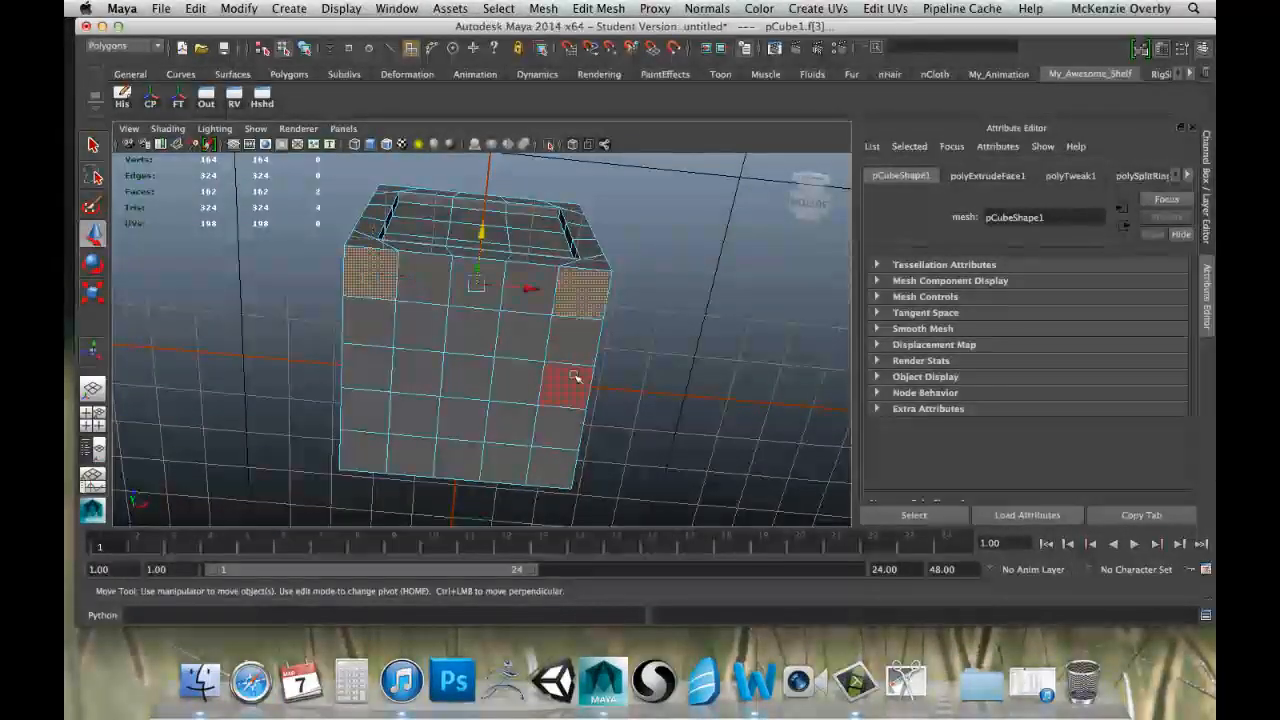
{"action": "left_click", "coordinate": [389, 278]}
{"action": "scroll", "coordinate": [372, 265], "scroll_direction": "up", "scroll_amount": 3}
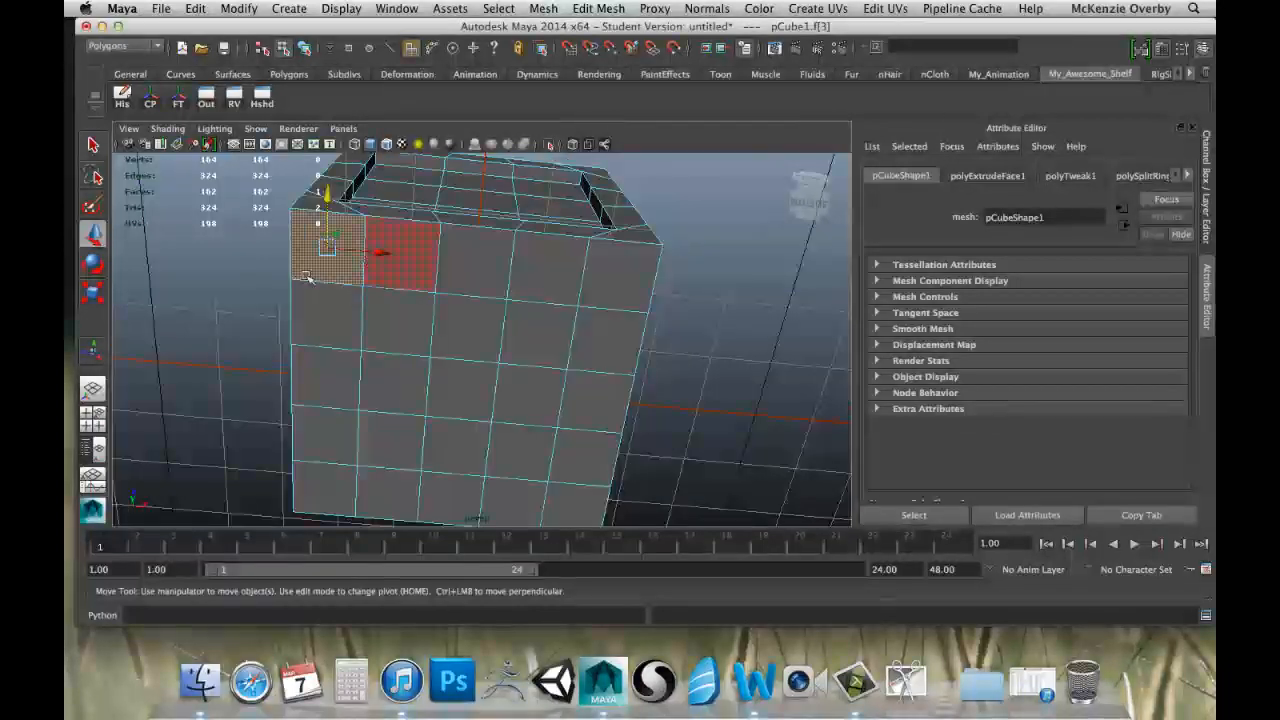
{"action": "middle_click_drag", "start_coordinate": [290, 275], "coordinate": [394, 303], "text": "alt"}
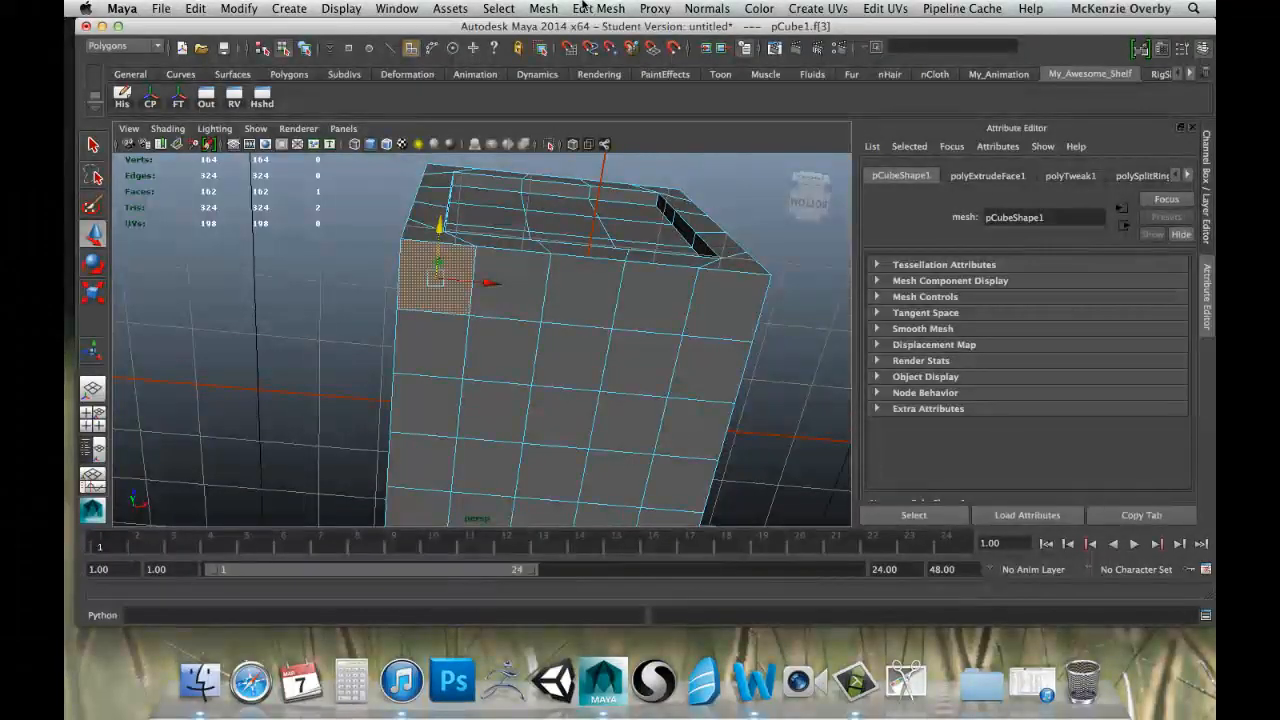
{"action": "left_click", "coordinate": [598, 8]}
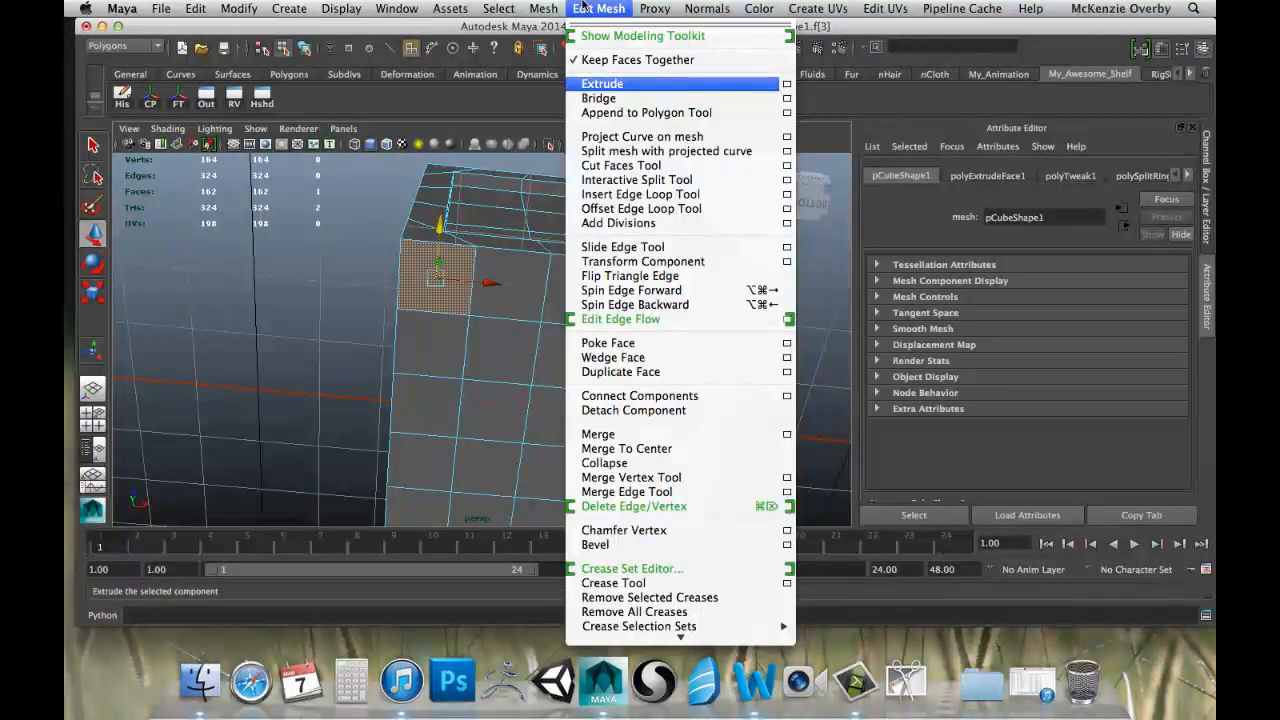
{"action": "left_click", "coordinate": [600, 85]}
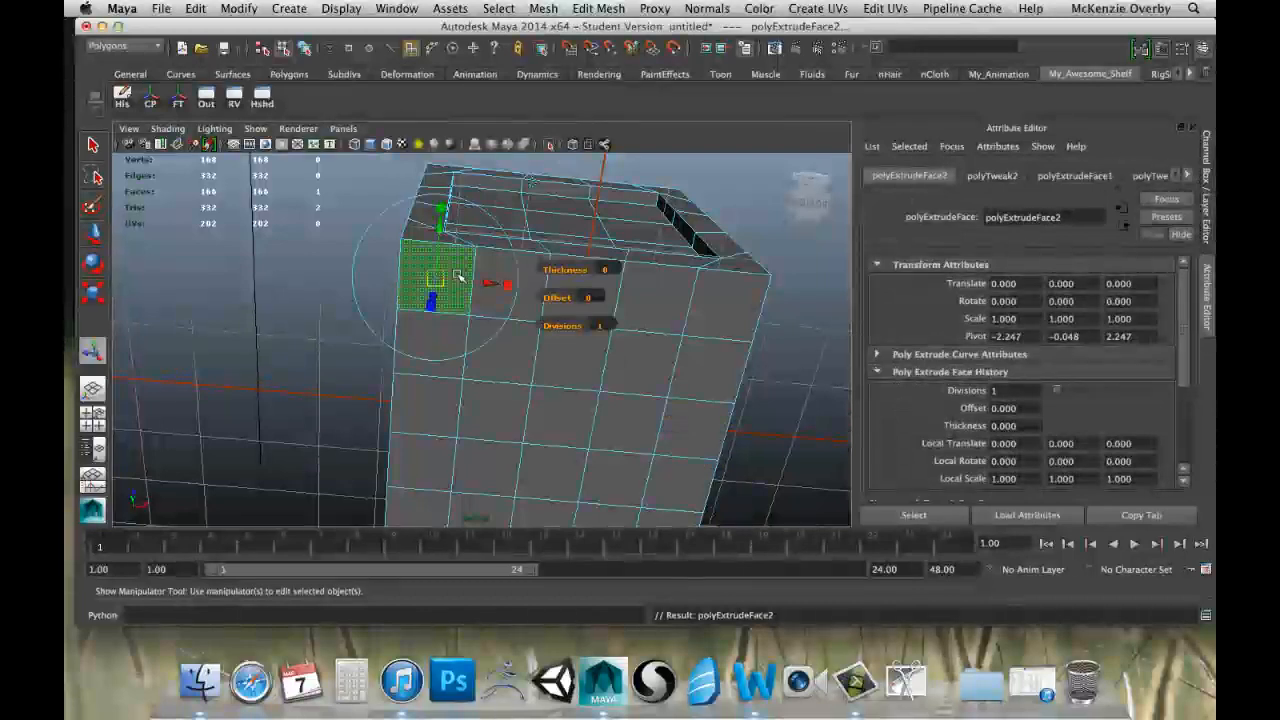
{"action": "key", "text": "r"}
{"action": "left_click_drag", "start_coordinate": [445, 292], "coordinate": [396, 421]}
{"action": "key", "text": "w"}
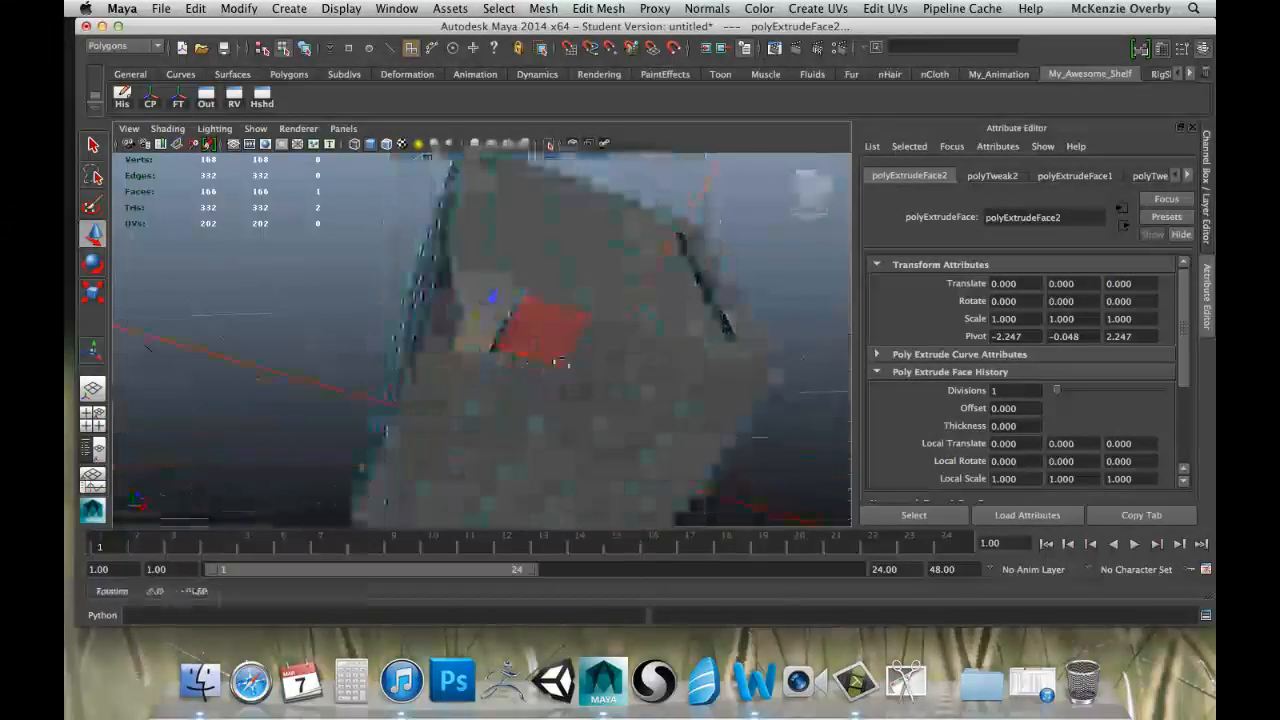
Extrude the other front corner face of the underside, scale it smaller and lower it to match the first foot.
{"action": "left_click_drag", "start_coordinate": [559, 362], "coordinate": [508, 409], "text": "alt"}
{"action": "left_click_drag", "start_coordinate": [528, 357], "coordinate": [467, 332], "text": "alt"}
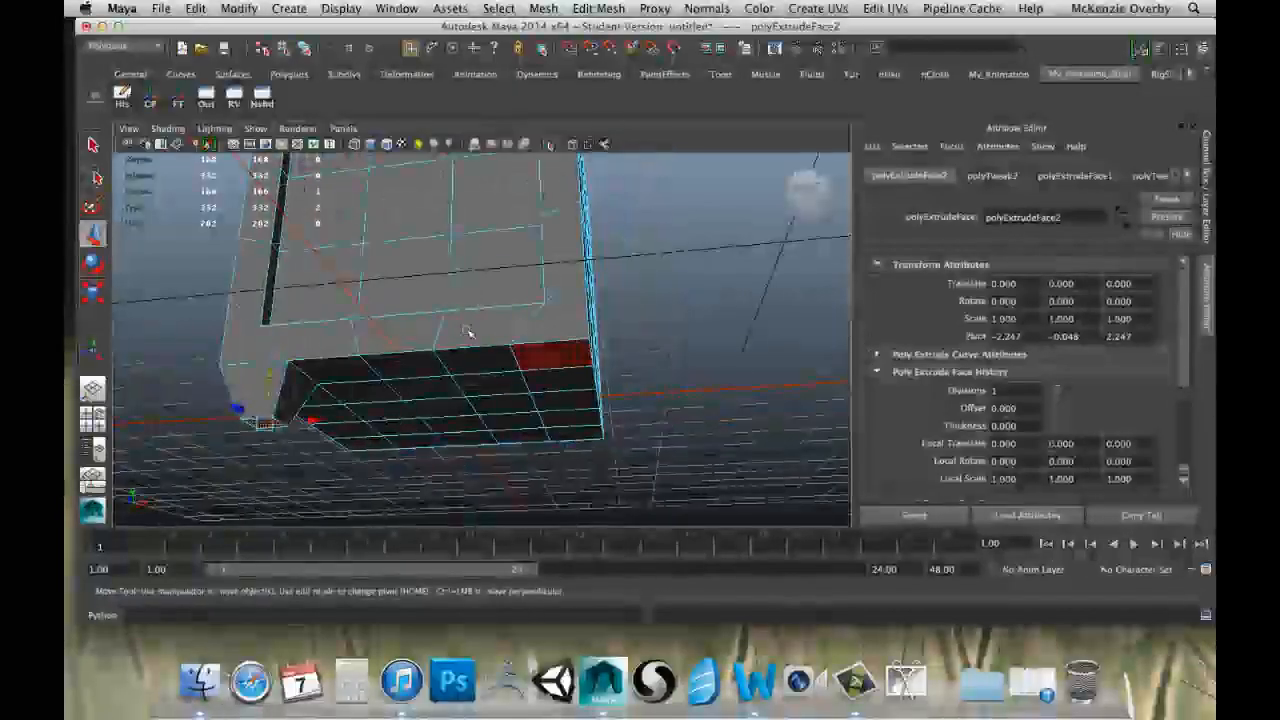
{"action": "left_click", "coordinate": [550, 365]}
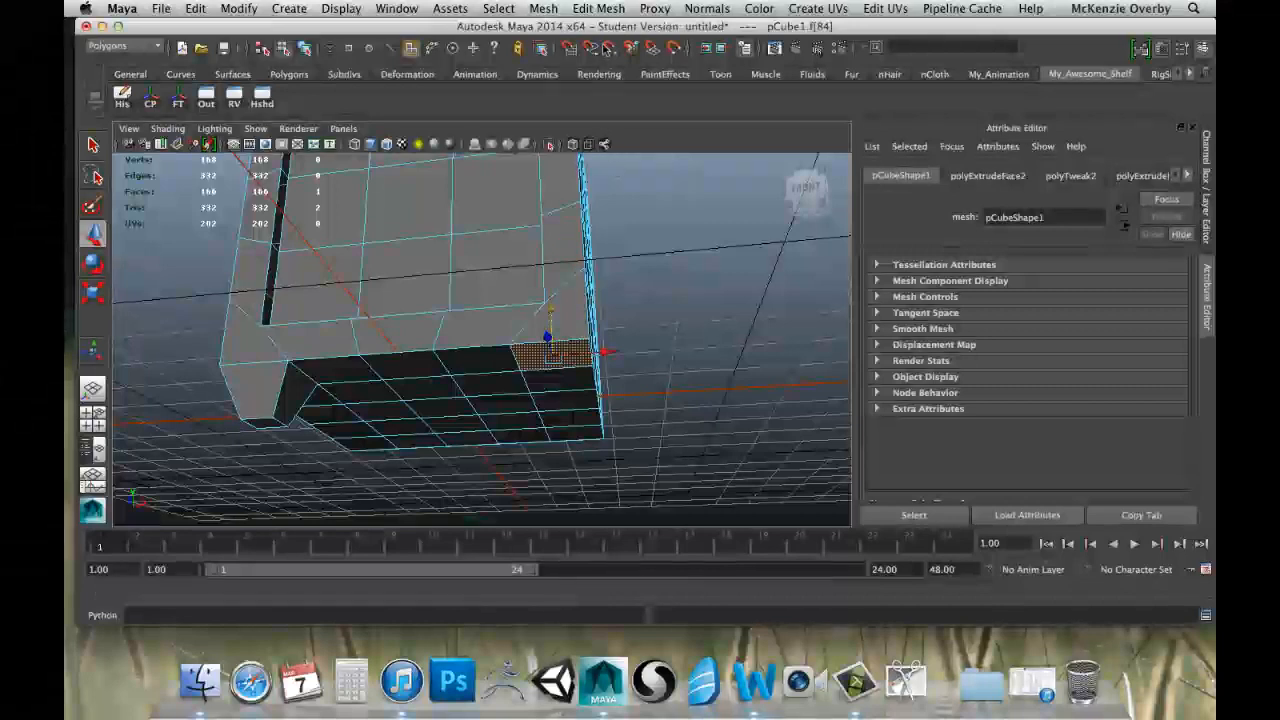
{"action": "left_click", "coordinate": [602, 84]}
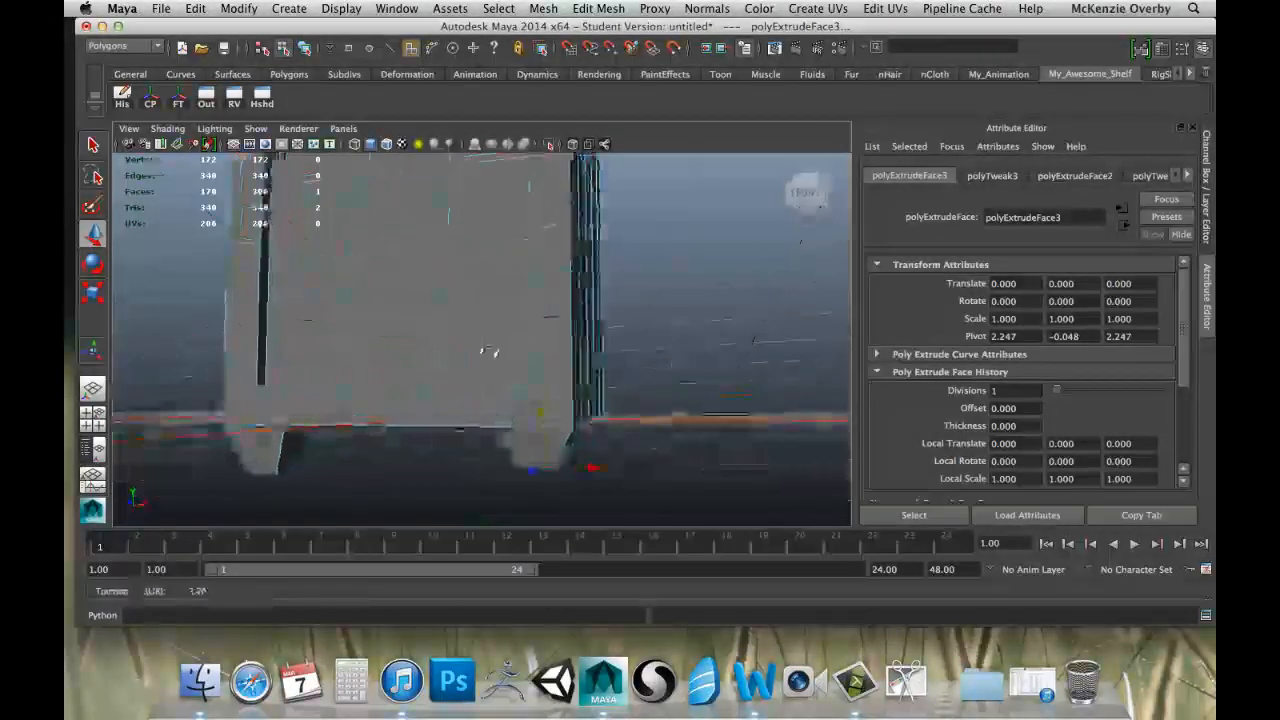
{"action": "left_click_drag", "start_coordinate": [490, 351], "coordinate": [504, 356], "text": "alt"}
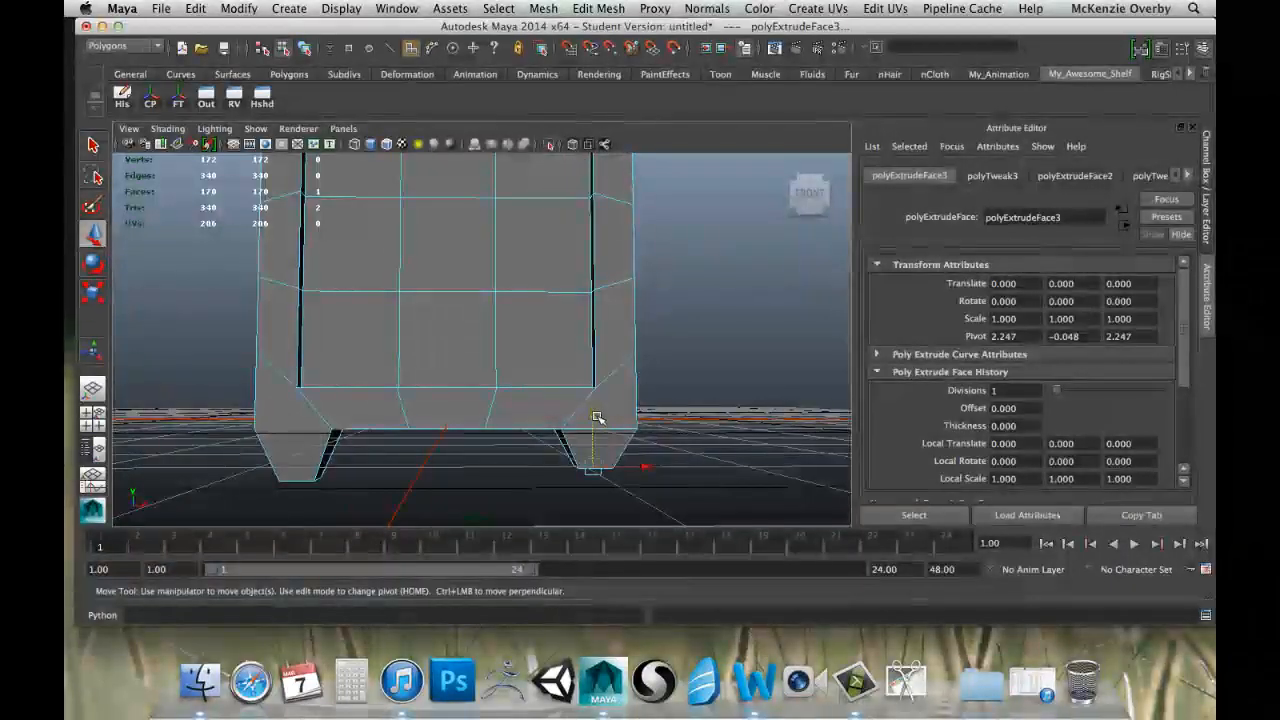
{"action": "key", "text": "space"}
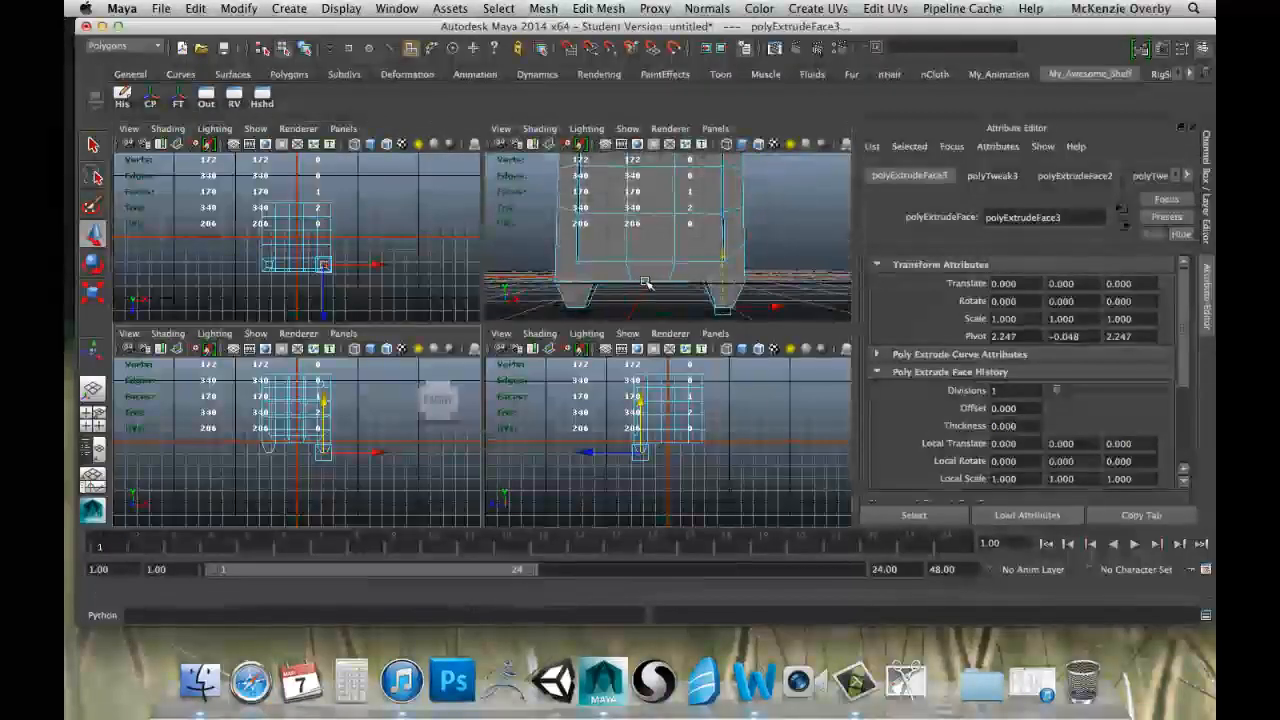
{"action": "key", "text": "space"}
Extrude a rear corner face on the underside and scale it smaller without lowering it.
{"action": "left_click_drag", "start_coordinate": [671, 294], "coordinate": [554, 287], "text": "alt"}
{"action": "left_click", "coordinate": [517, 260]}
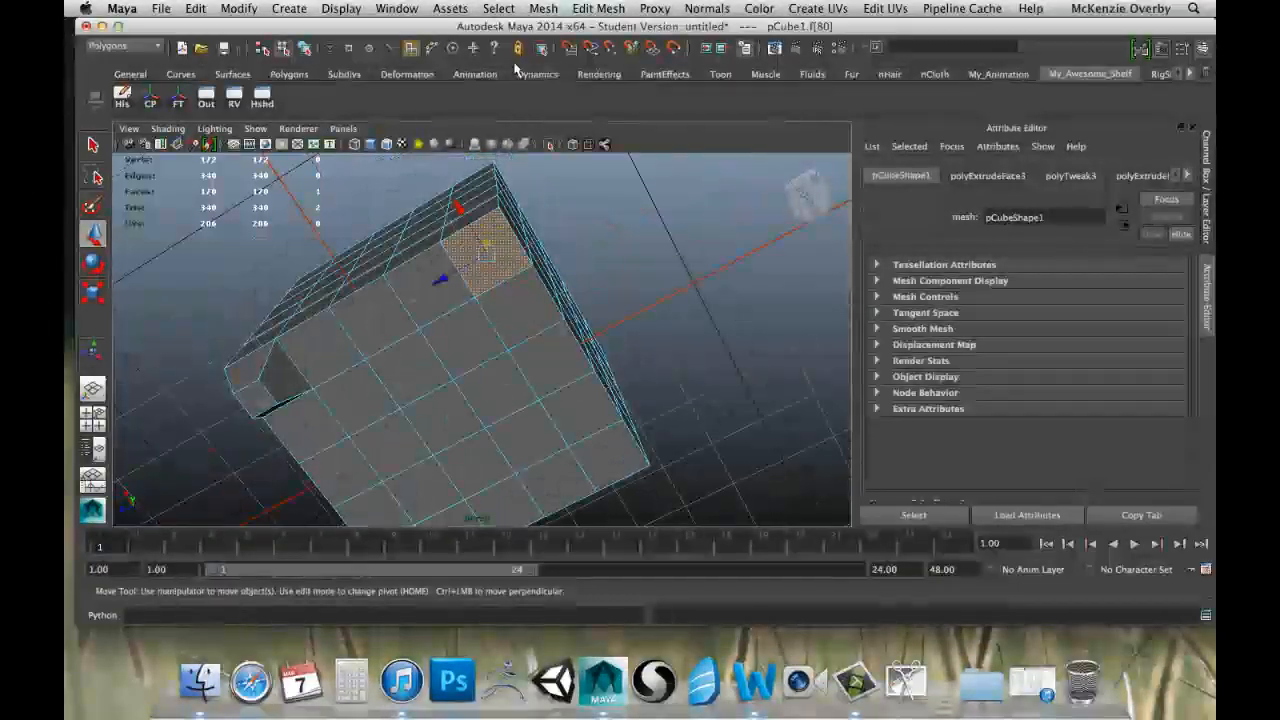
{"action": "left_click", "coordinate": [600, 86]}
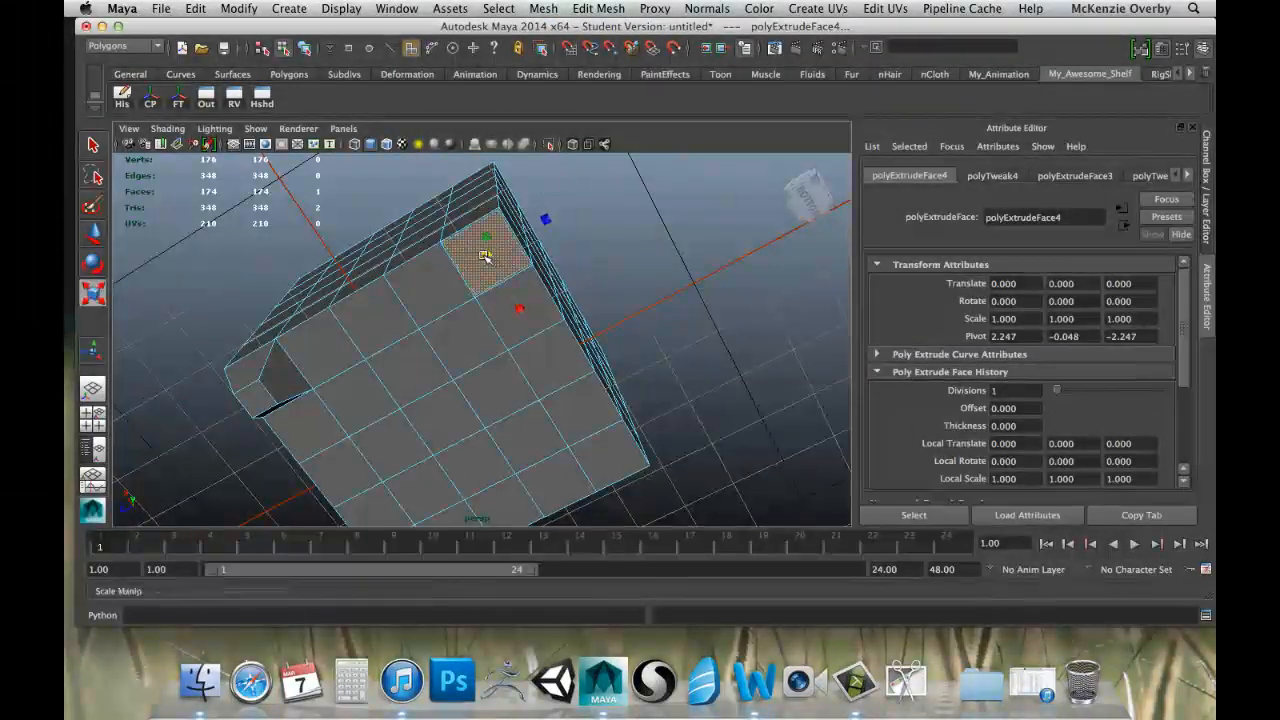
{"action": "left_click_drag", "start_coordinate": [467, 259], "coordinate": [390, 289]}
Extrude and shrink the last rear corner face, and move both rear faces down together to form the rear feet.
{"action": "left_click", "coordinate": [635, 301]}
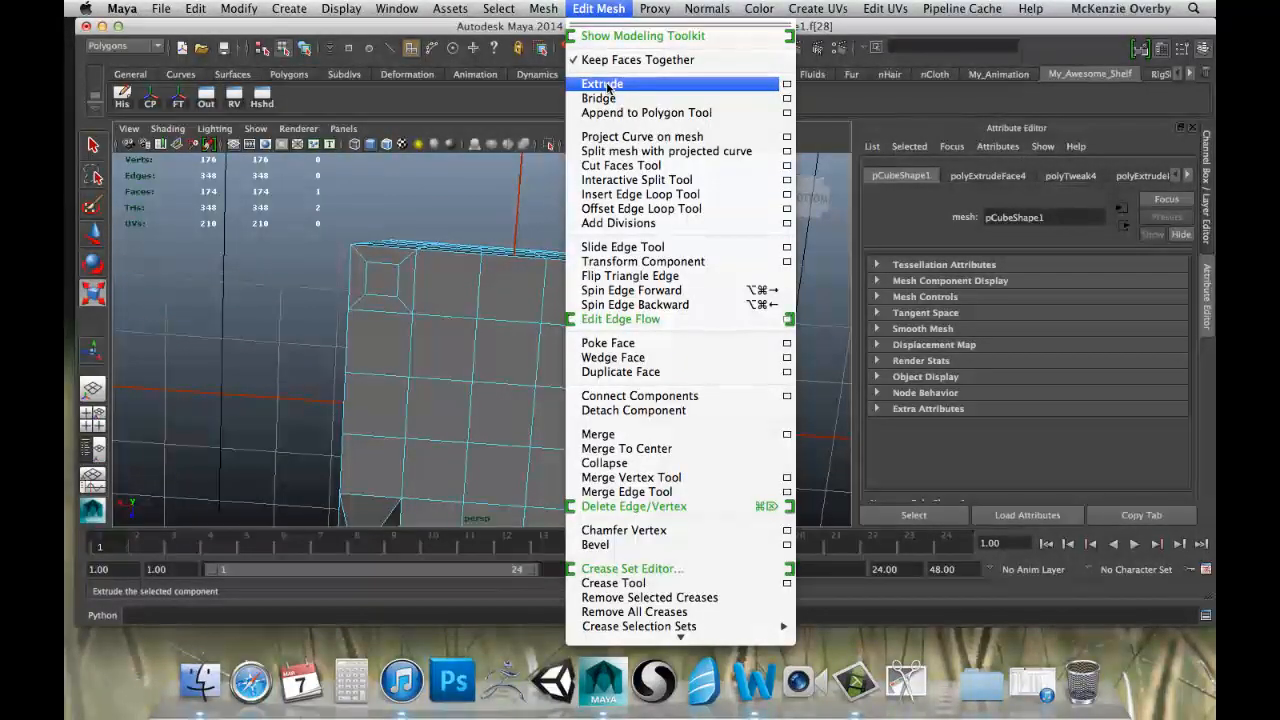
{"action": "left_click", "coordinate": [606, 92]}
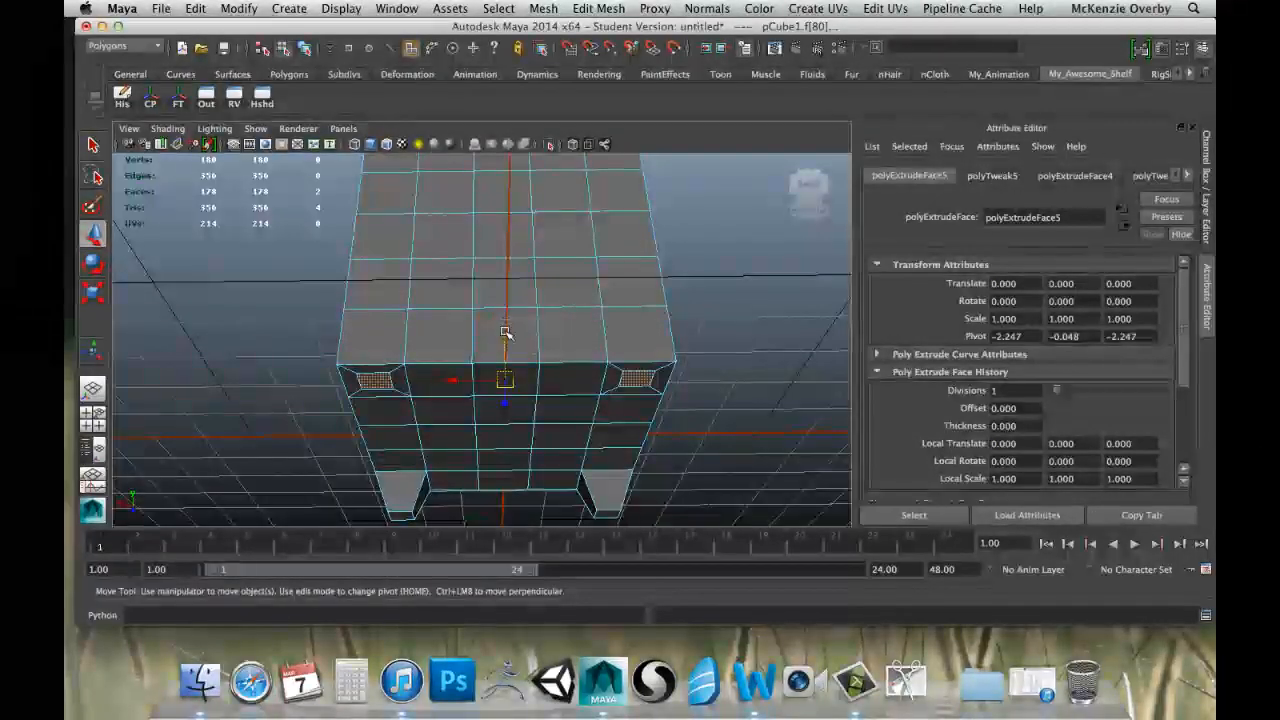
{"action": "left_click_drag", "start_coordinate": [505, 333], "coordinate": [608, 369]}
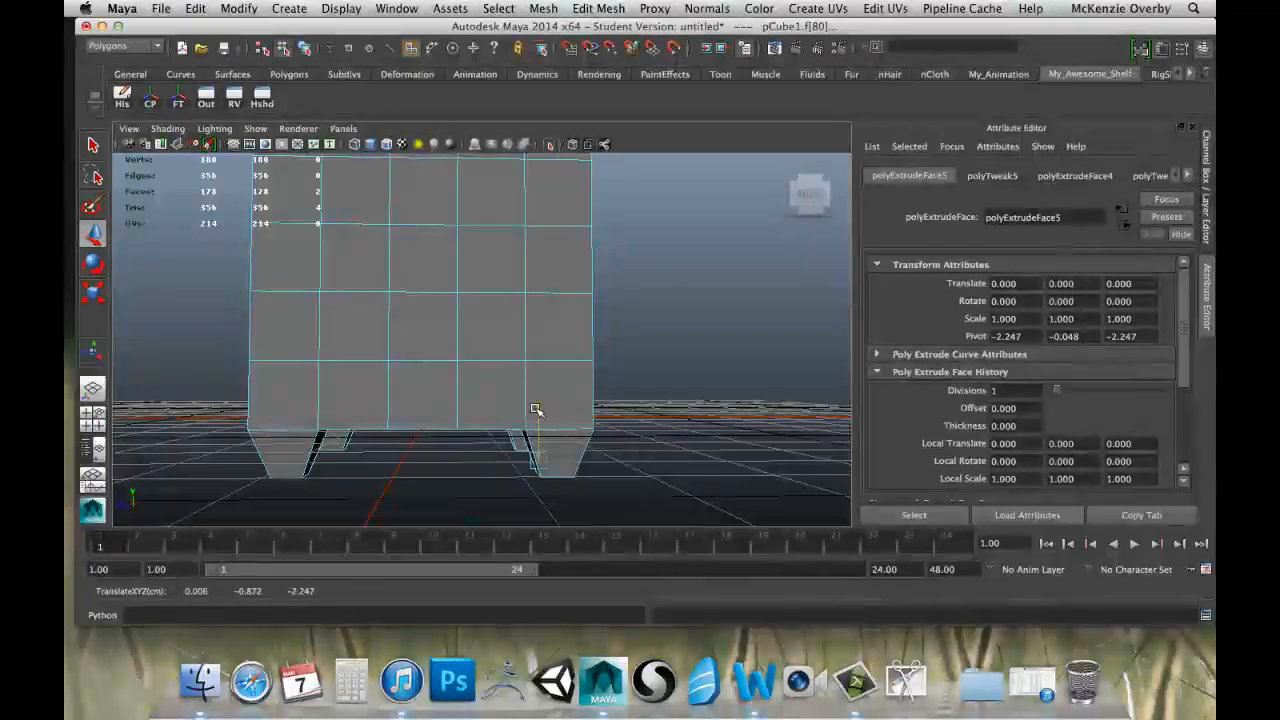
{"action": "left_click_drag", "start_coordinate": [536, 410], "coordinate": [356, 353], "text": "alt"}
{"action": "scroll", "coordinate": [514, 342], "scroll_direction": "down", "scroll_amount": 3}
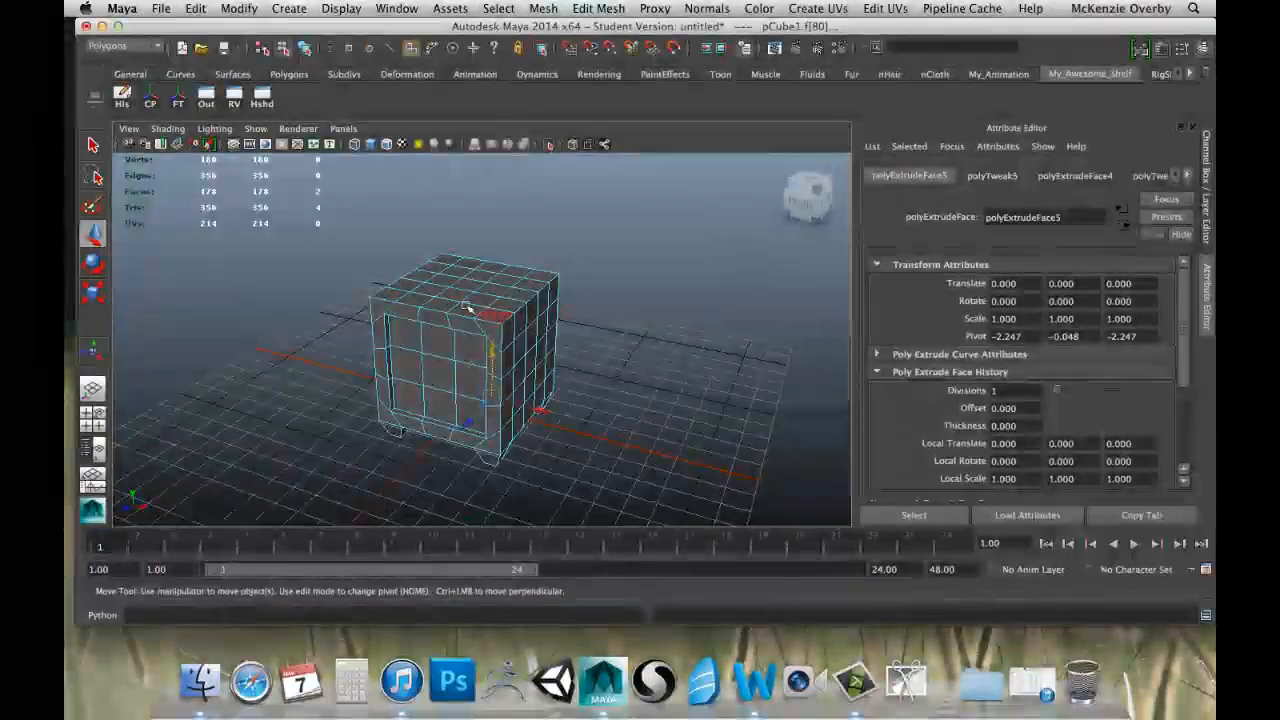
Switch the cube to vertex selection mode with the front side in view.
{"action": "left_click_drag", "start_coordinate": [420, 288], "coordinate": [538, 270], "text": "alt"}
{"action": "scroll", "coordinate": [612, 272], "scroll_direction": "up", "scroll_amount": 5}
{"action": "right_click_drag", "start_coordinate": [461, 256], "coordinate": [418, 256]}
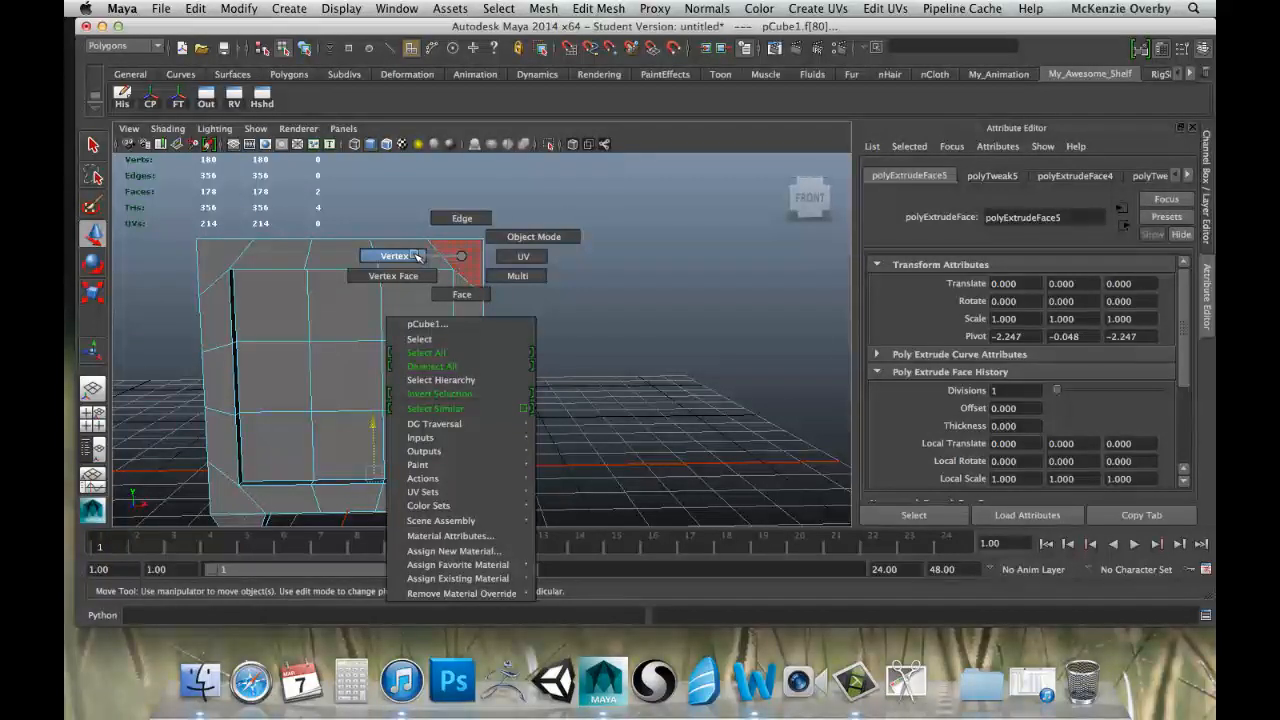
{"action": "right_click_drag", "start_coordinate": [407, 257], "coordinate": [404, 255]}
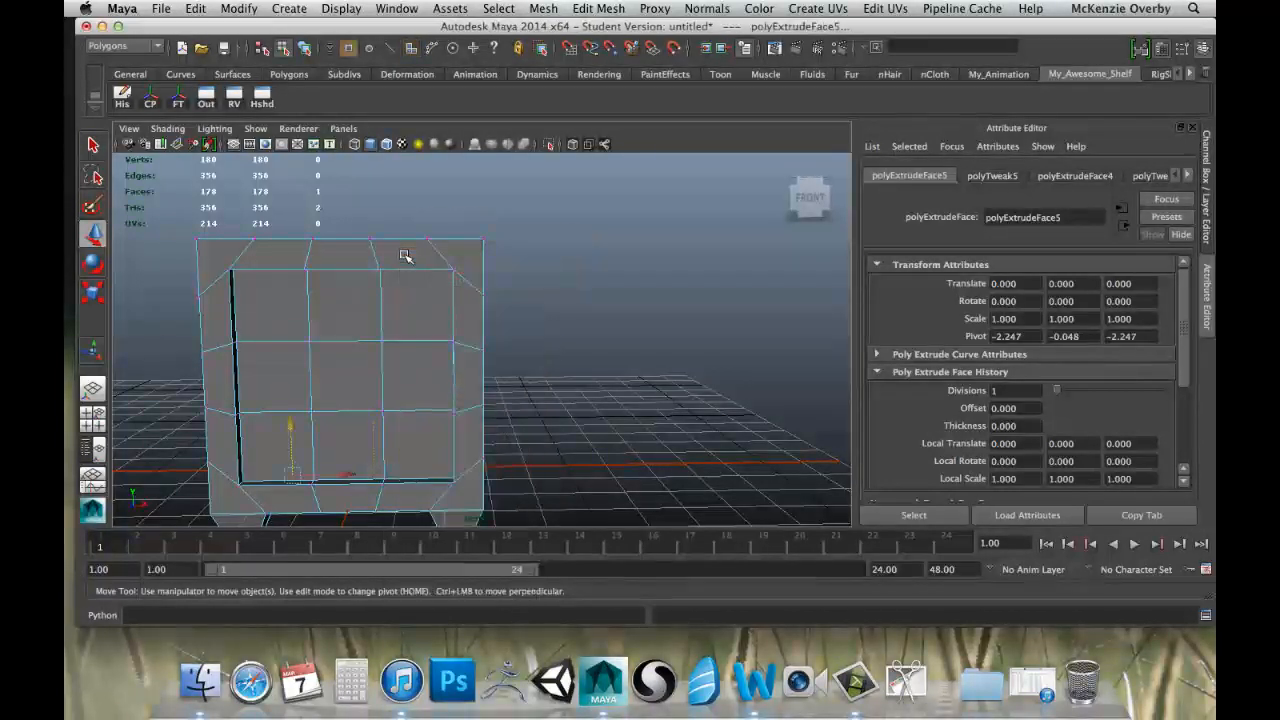
{"action": "left_click_drag", "start_coordinate": [563, 237], "coordinate": [523, 271], "text": "alt"}
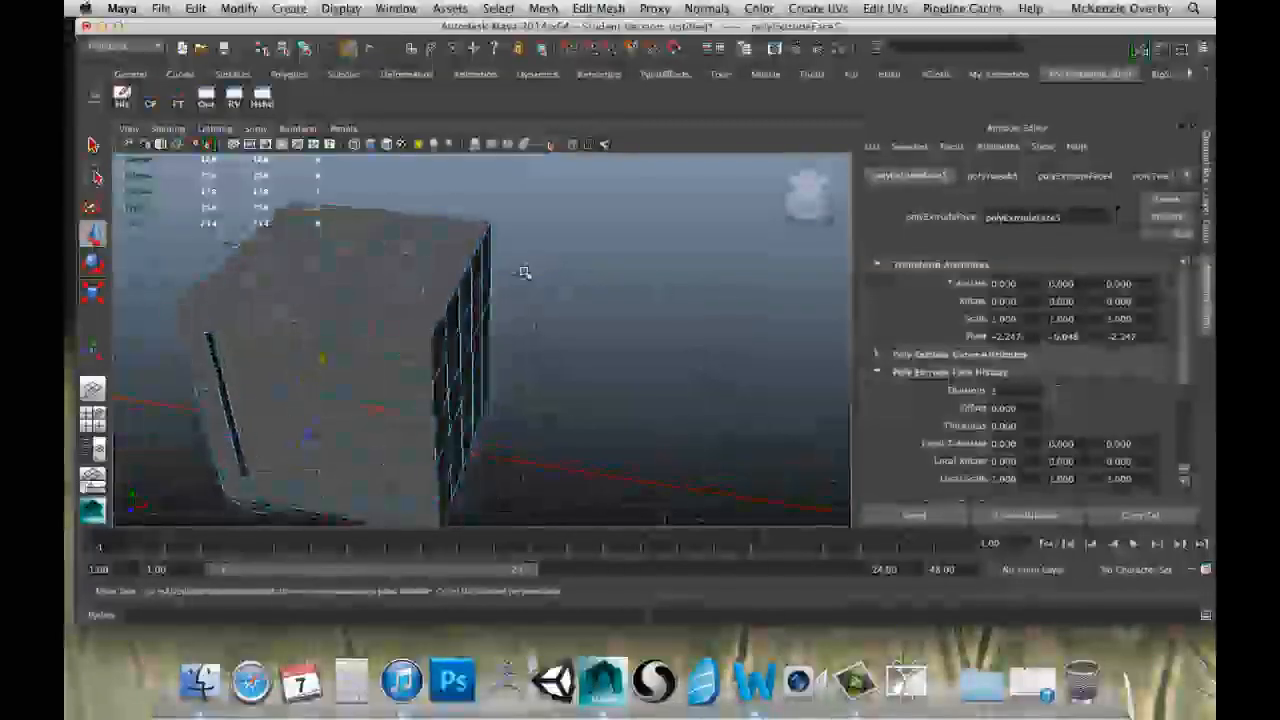
Select the row of vertices along the cube's right-hand top edge and move them inward and down to soften that edge.
{"action": "scroll", "coordinate": [440, 298], "scroll_direction": "up", "scroll_amount": 3}
{"action": "left_click", "coordinate": [405, 338]}
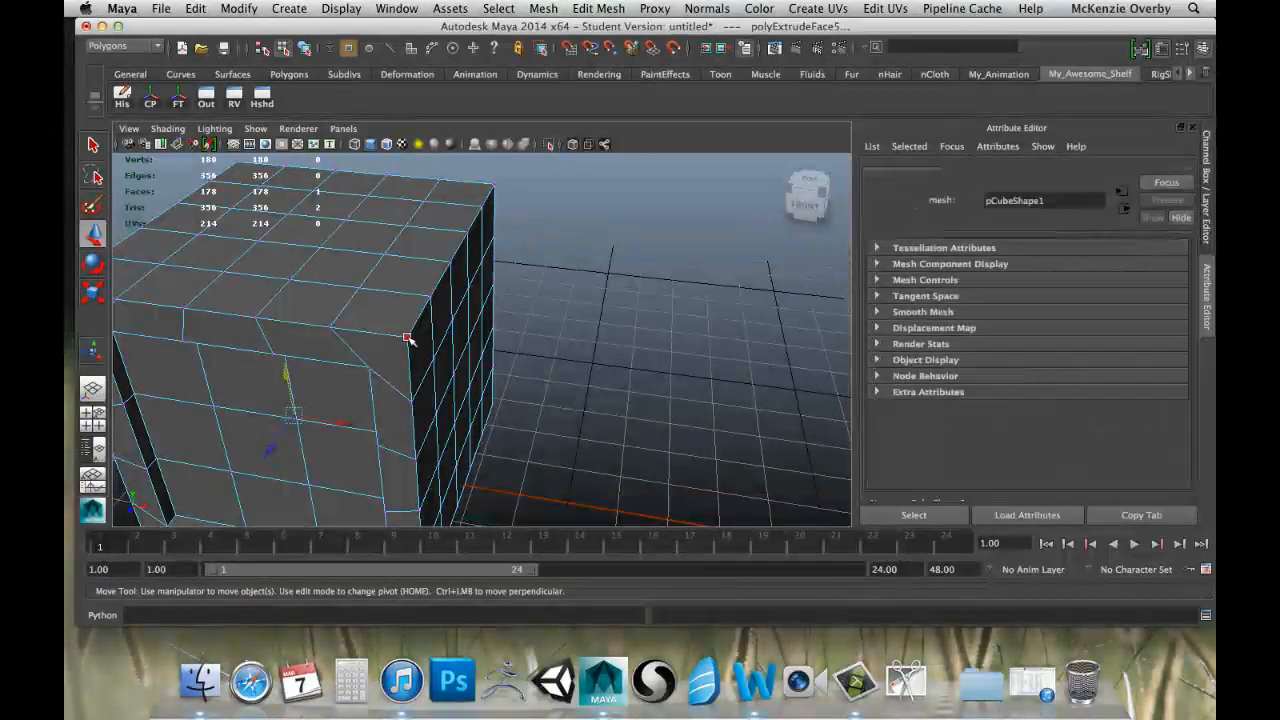
{"action": "left_click", "coordinate": [449, 262], "text": "shift"}
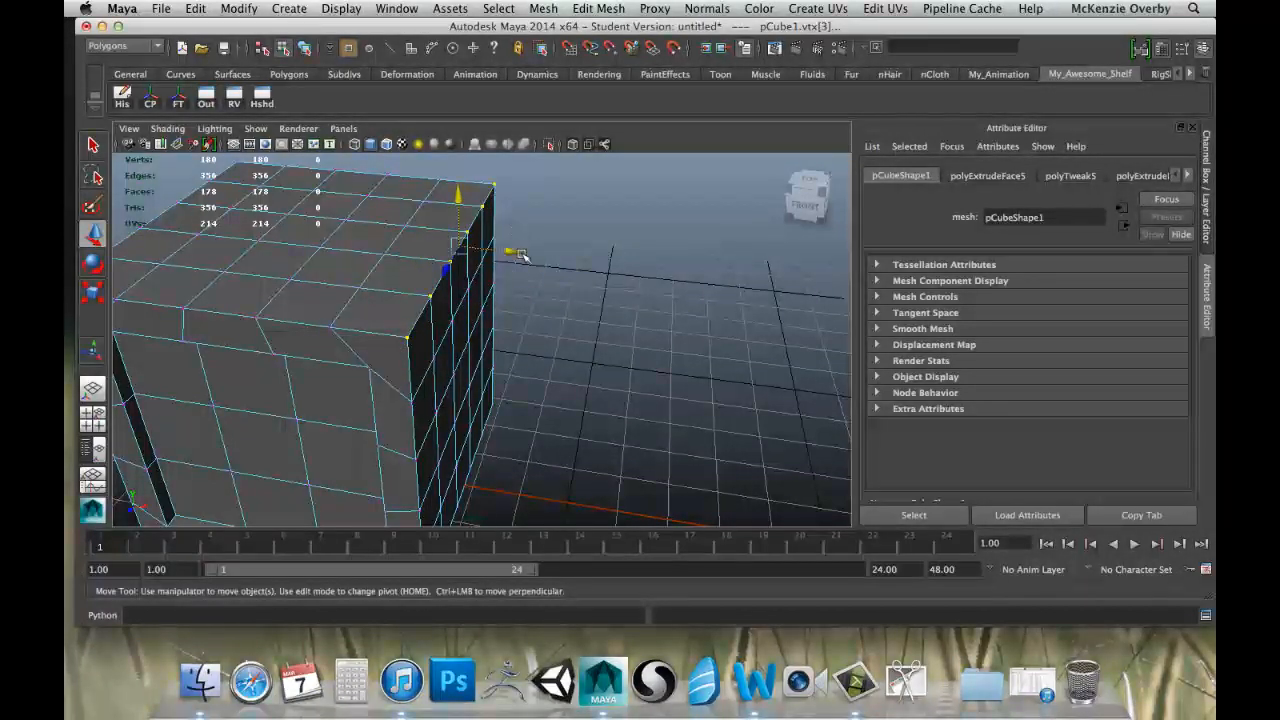
{"action": "left_click_drag", "start_coordinate": [505, 235], "coordinate": [537, 223], "text": "alt"}
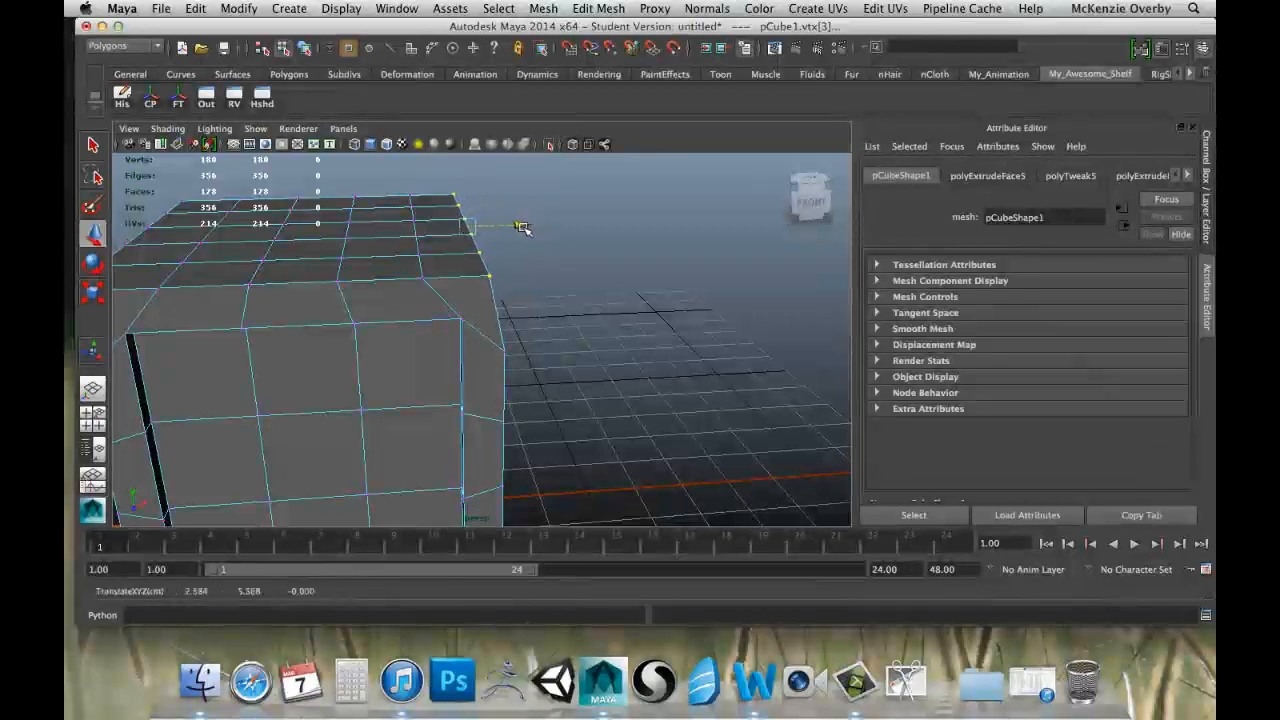
{"action": "left_click_drag", "start_coordinate": [468, 187], "coordinate": [517, 230]}
{"action": "left_click_drag", "start_coordinate": [463, 172], "coordinate": [464, 180]}
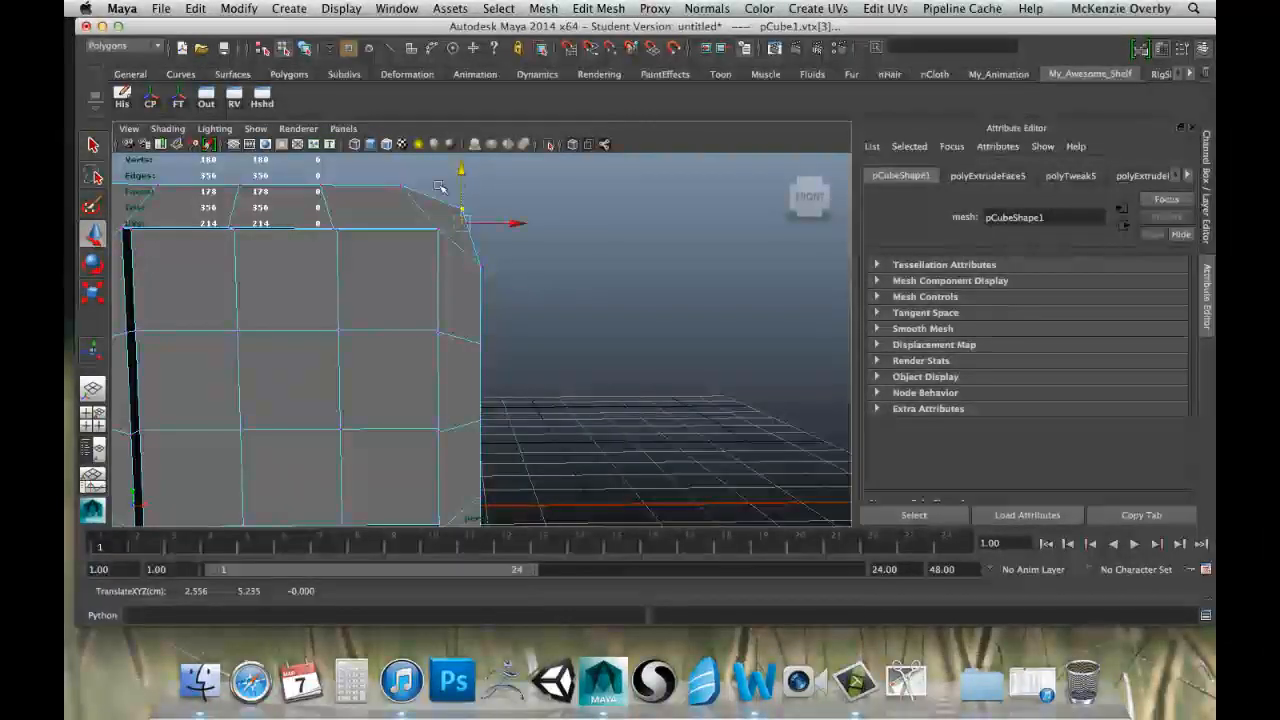
{"action": "middle_click_drag", "start_coordinate": [341, 201], "coordinate": [478, 231], "text": "alt"}
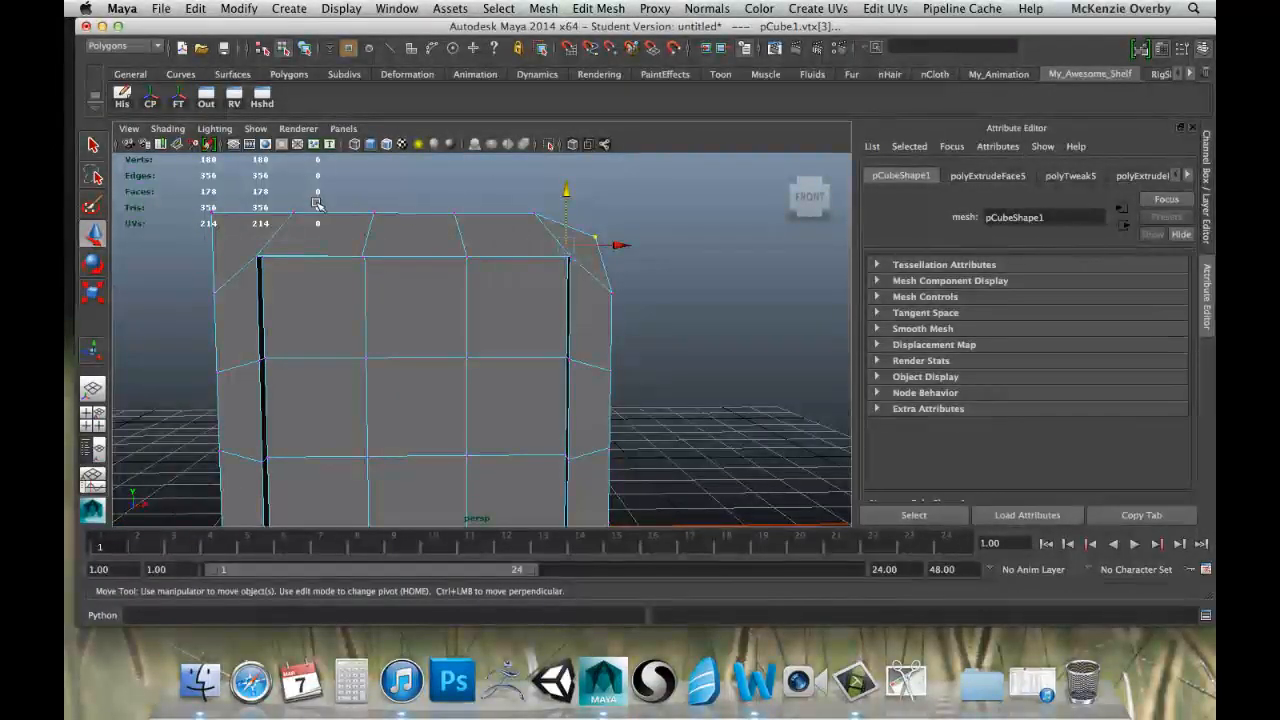
Show the cube enlarged in the front orthographic view with smooth shading.
{"action": "middle_click_drag", "start_coordinate": [318, 204], "coordinate": [435, 228], "text": "alt"}
{"action": "key", "text": "space"}
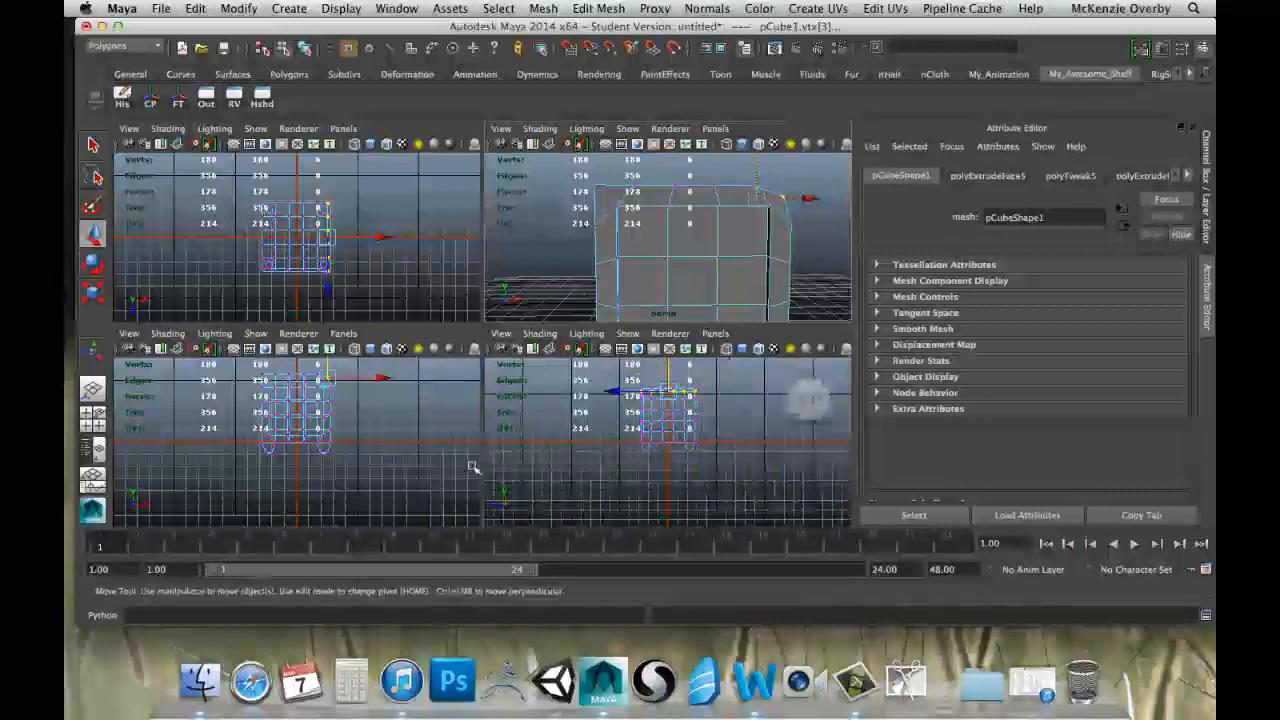
{"action": "key", "text": "space"}
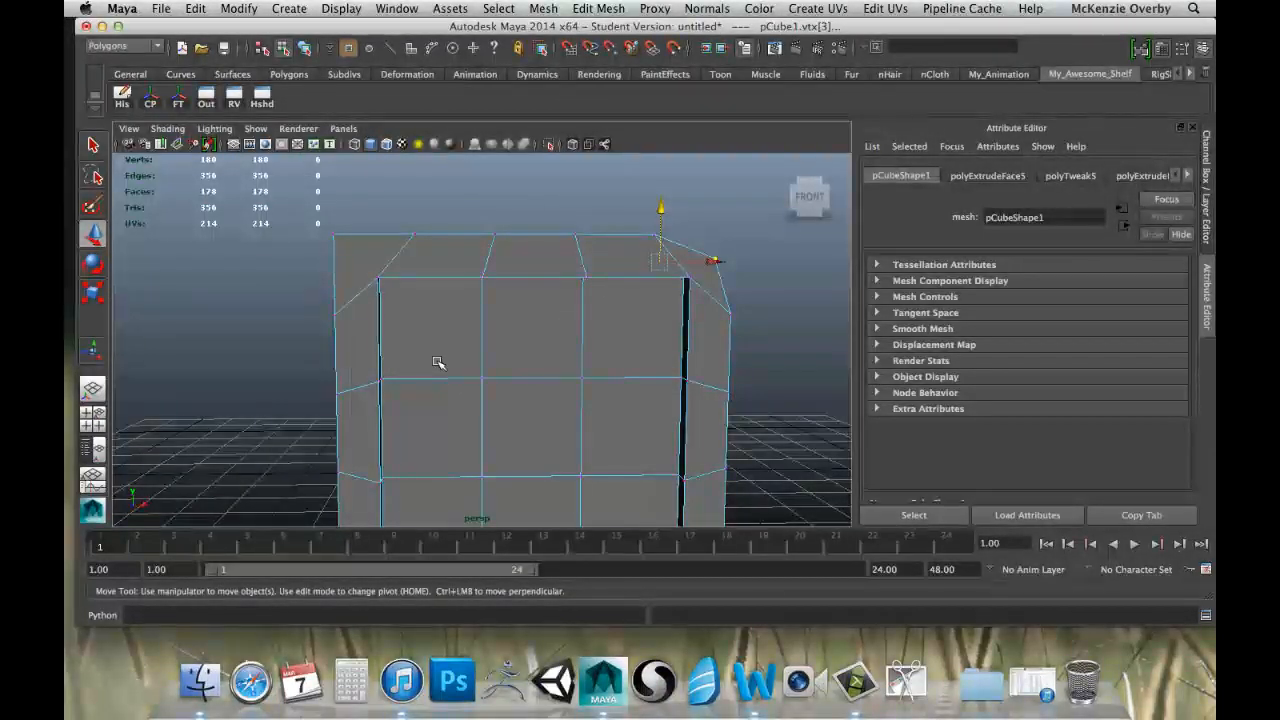
{"action": "key", "text": "space"}
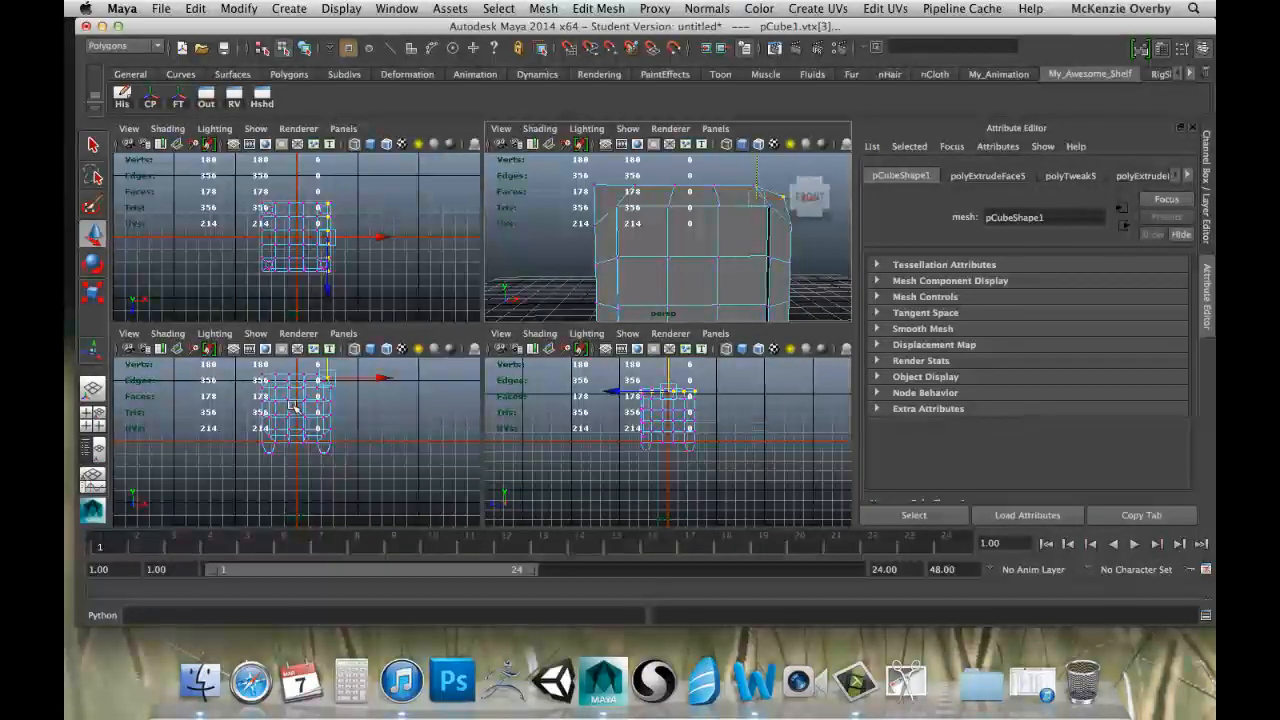
{"action": "key", "text": "space"}
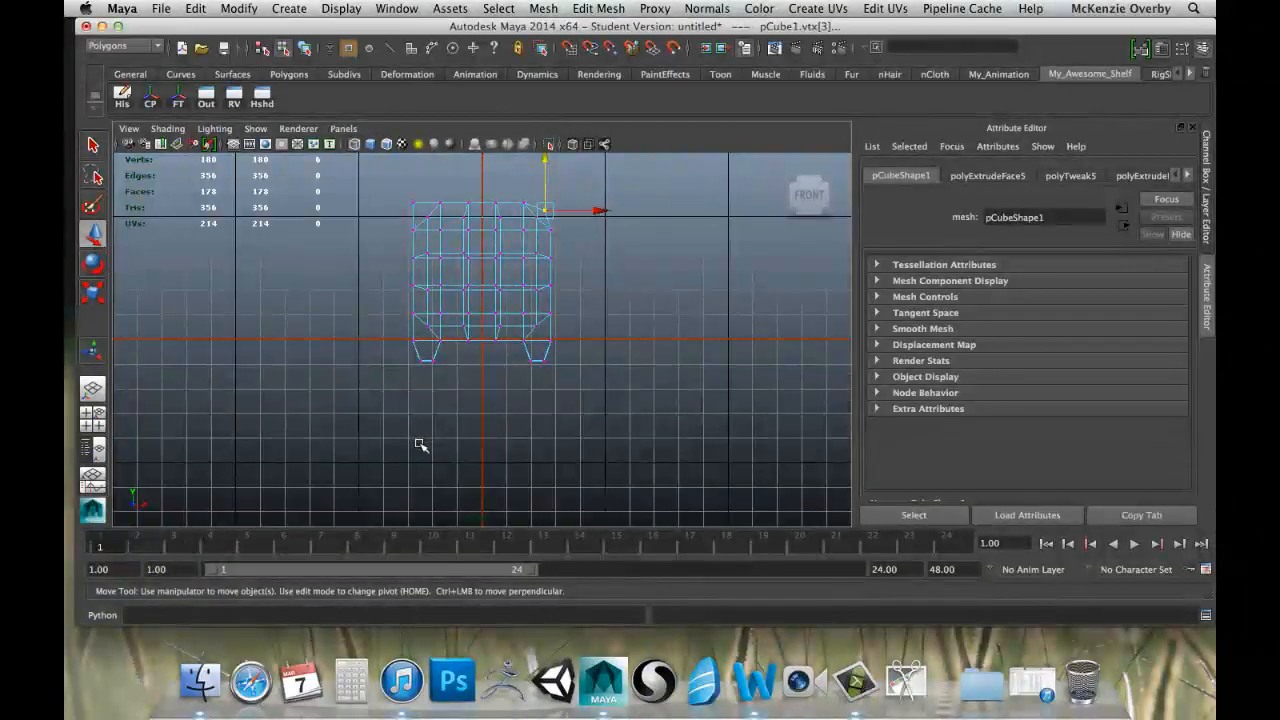
{"action": "scroll", "coordinate": [484, 348], "scroll_direction": "up", "scroll_amount": 2}
{"action": "middle_click_drag", "start_coordinate": [485, 344], "coordinate": [454, 498], "text": "alt"}
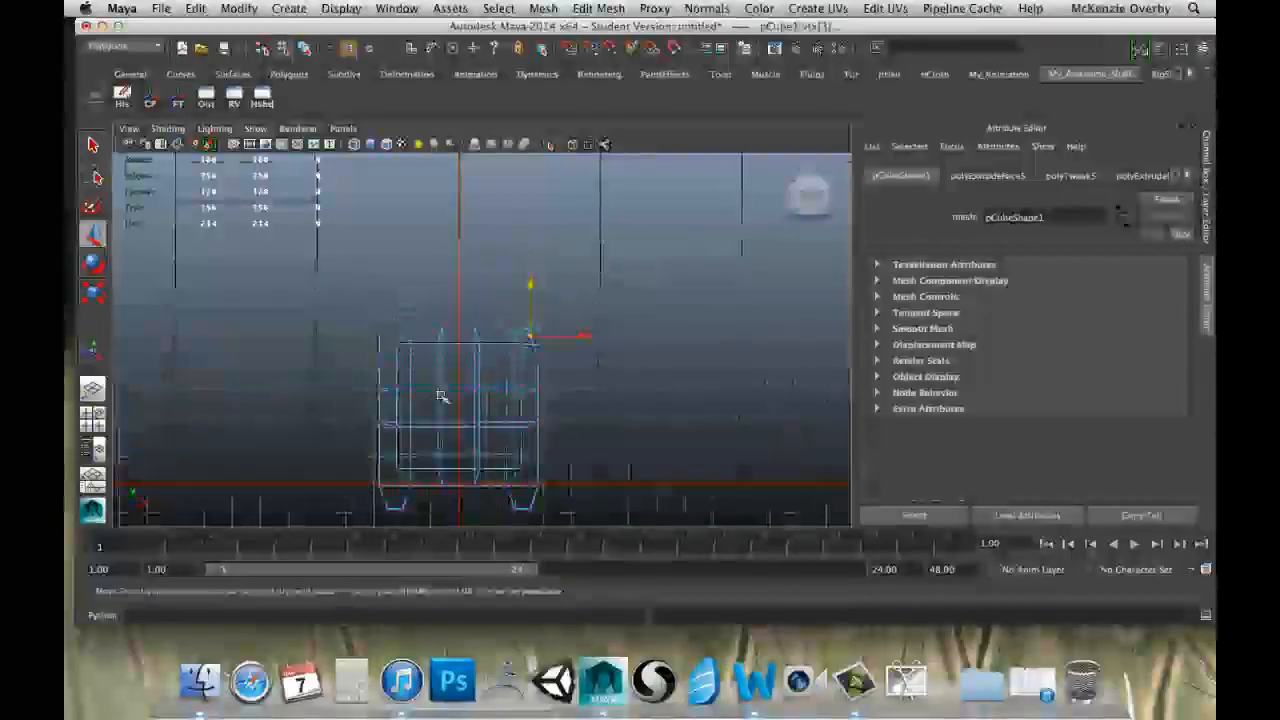
{"action": "scroll", "coordinate": [443, 390], "scroll_direction": "up", "scroll_amount": 3}
{"action": "middle_click_drag", "start_coordinate": [443, 374], "coordinate": [461, 247], "text": "alt"}
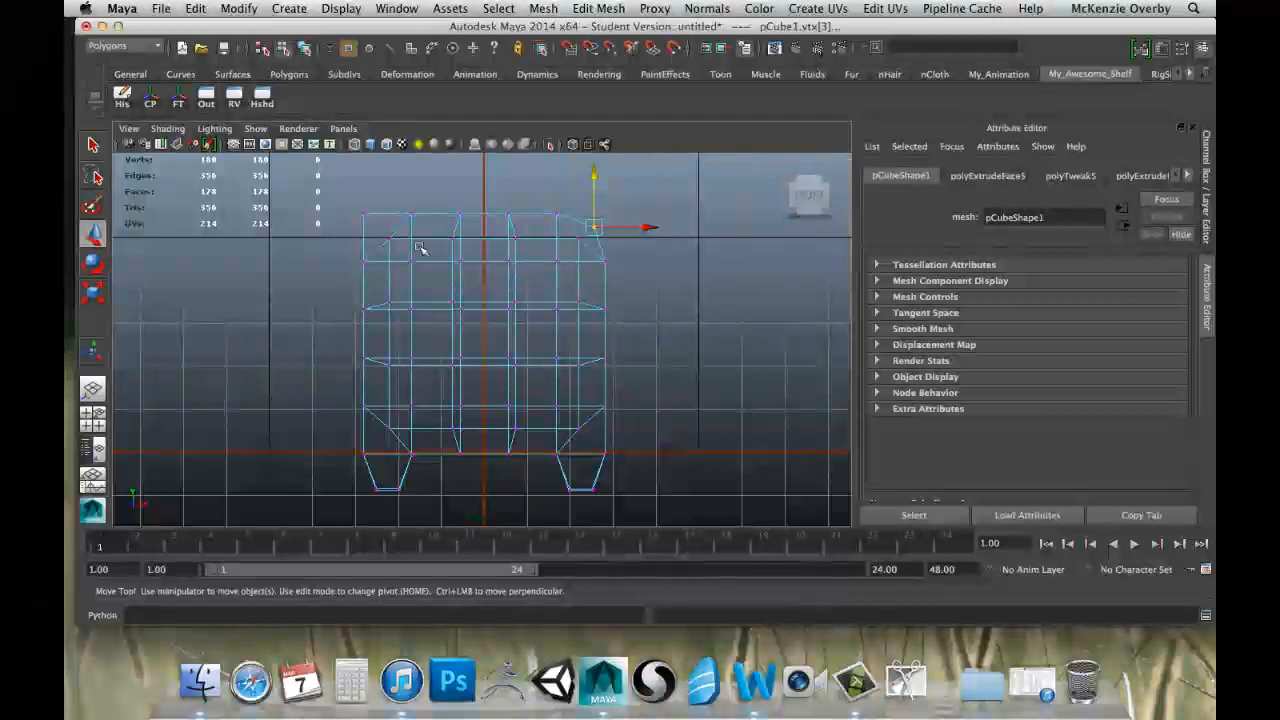
{"action": "left_click", "coordinate": [370, 145]}
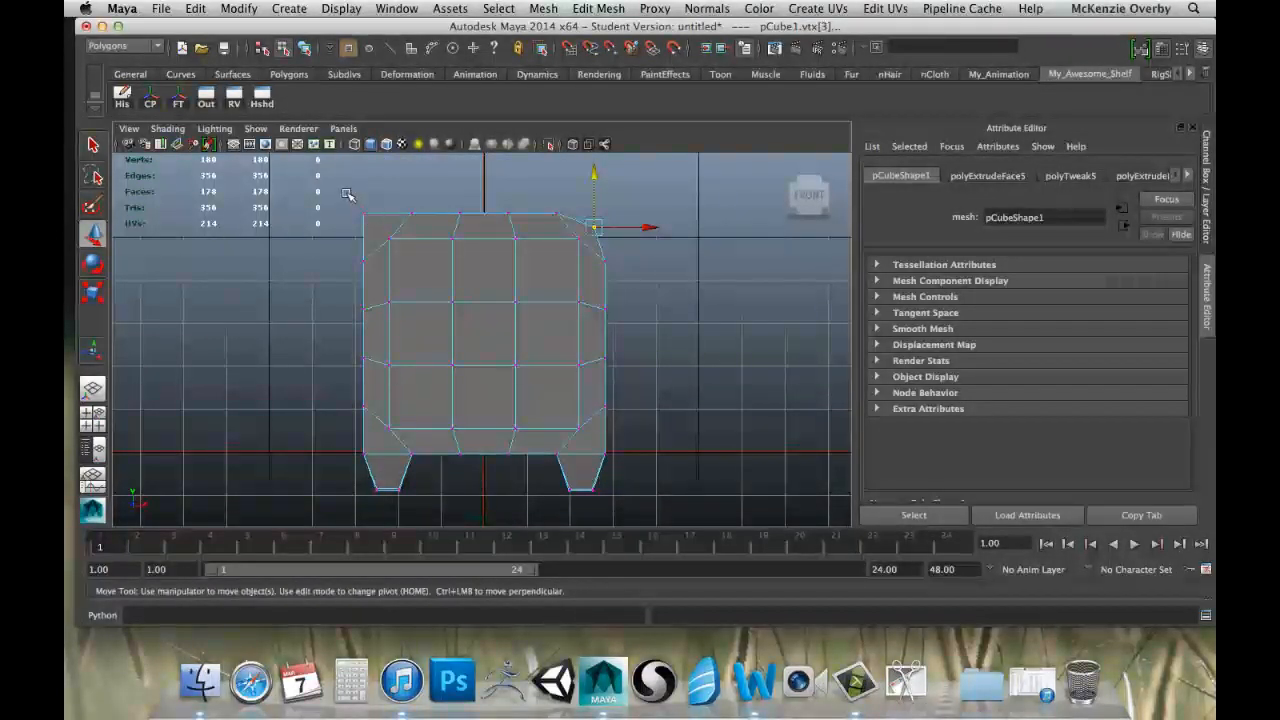
Move the vertices of the cube's top left edge inward and down, and pull both upper corners of the front panel inward.
{"action": "left_click_drag", "start_coordinate": [333, 191], "coordinate": [382, 228]}
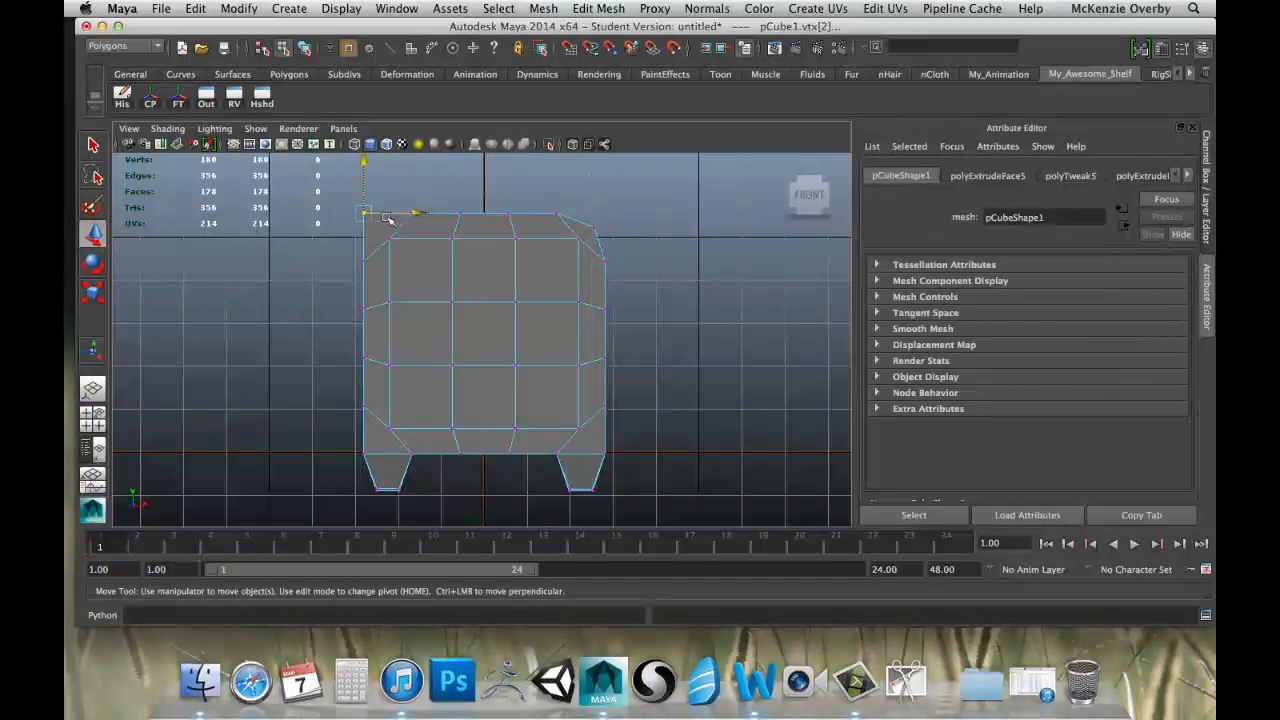
{"action": "left_click_drag", "start_coordinate": [363, 161], "coordinate": [368, 178]}
{"action": "left_click_drag", "start_coordinate": [418, 228], "coordinate": [442, 244]}
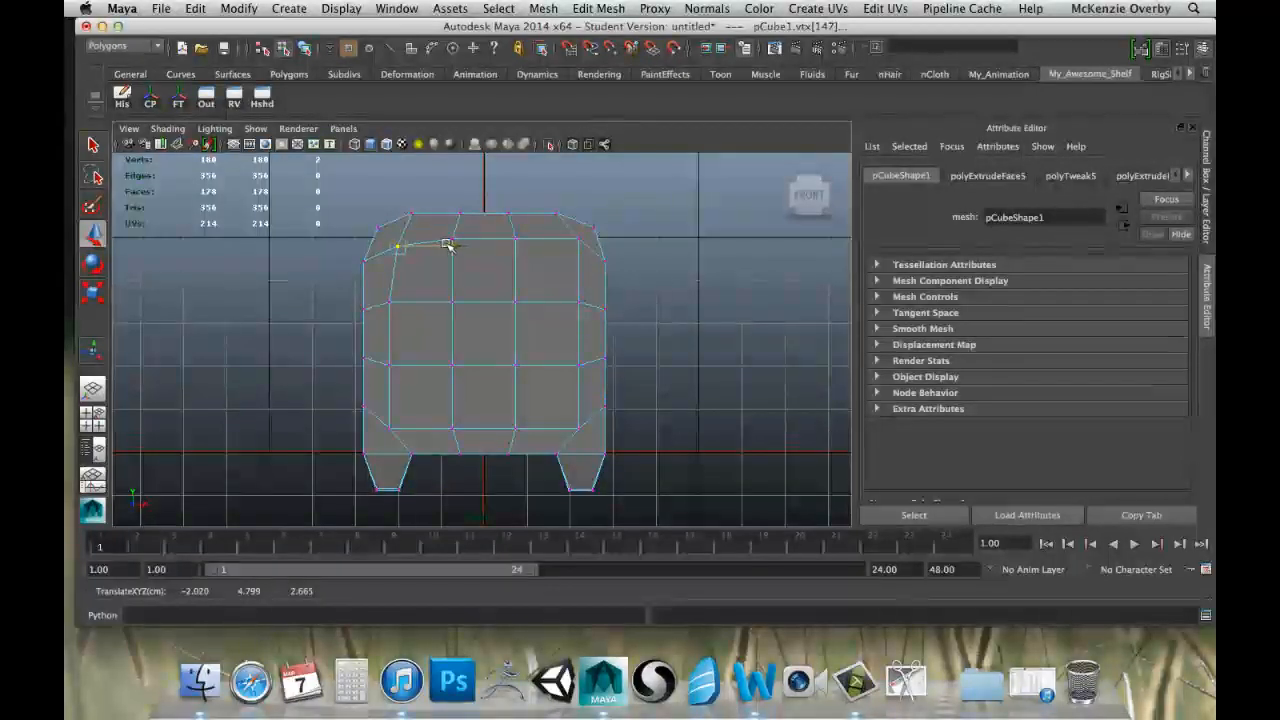
{"action": "left_click_drag", "start_coordinate": [566, 230], "coordinate": [586, 249]}
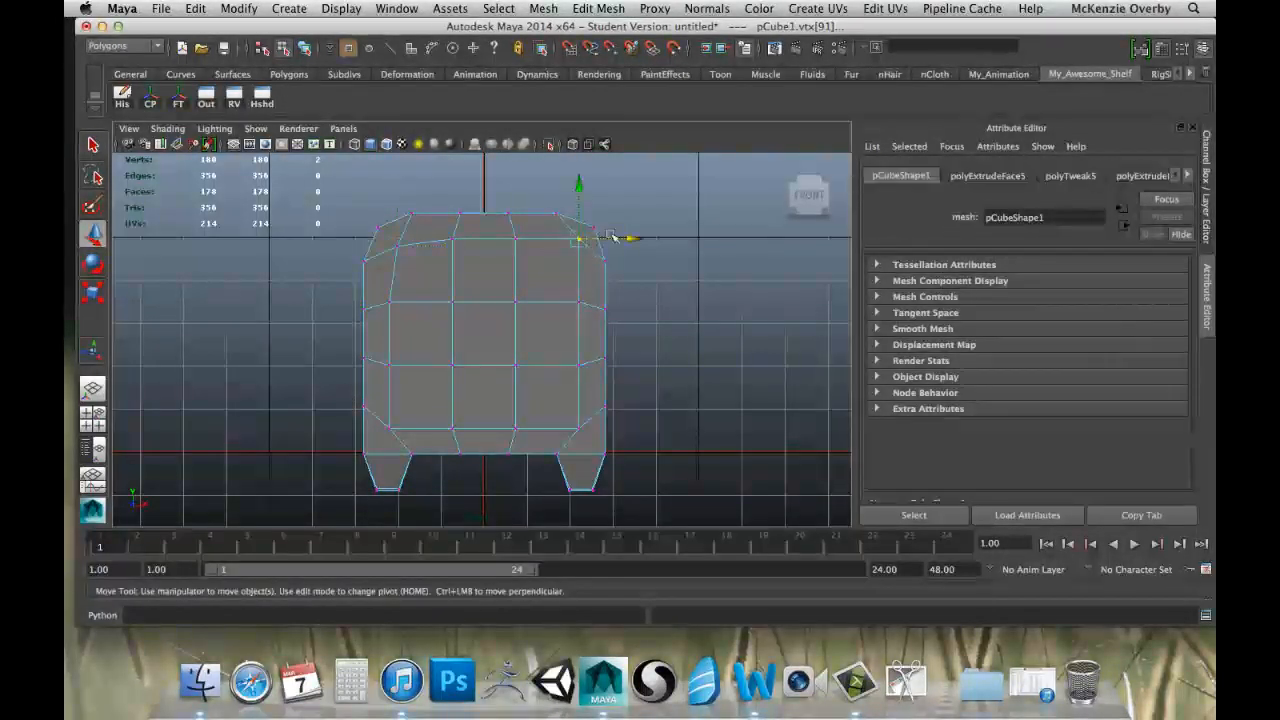
{"action": "left_click_drag", "start_coordinate": [571, 193], "coordinate": [572, 199]}
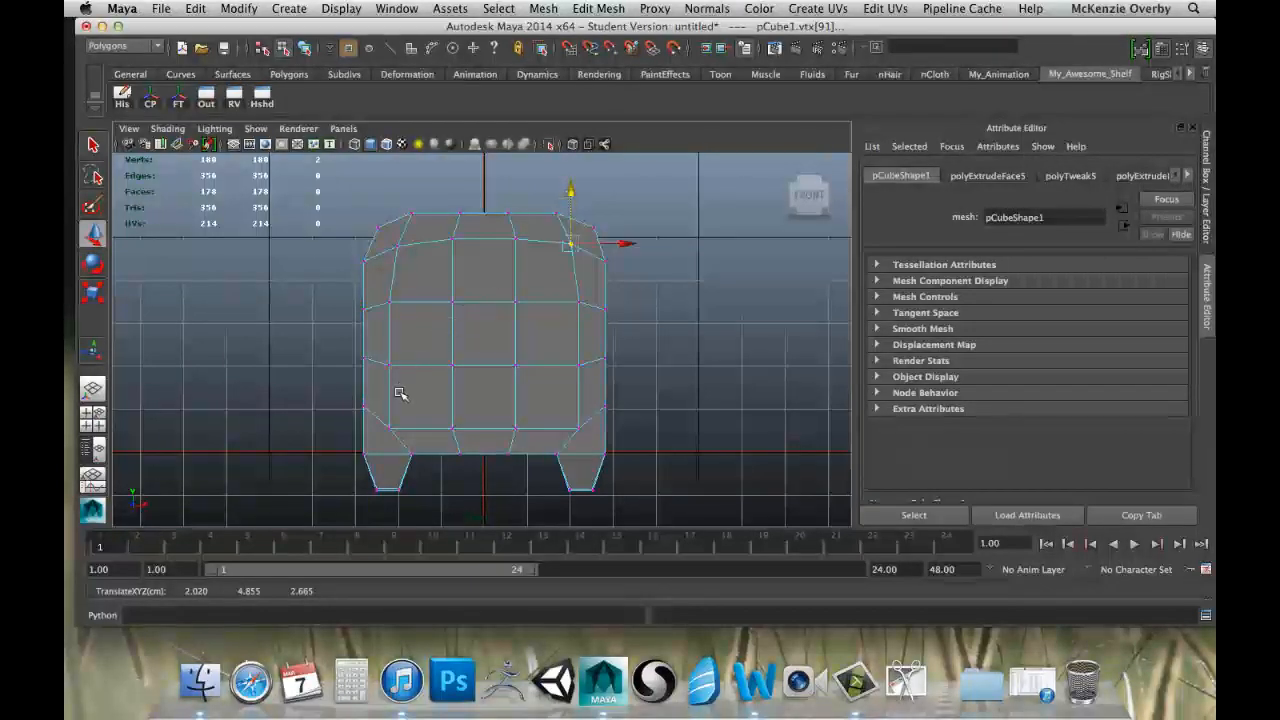
Move the vertices at the front panel's two lower corners inward and up to round the panel's outline.
{"action": "left_click_drag", "start_coordinate": [380, 417], "coordinate": [403, 437]}
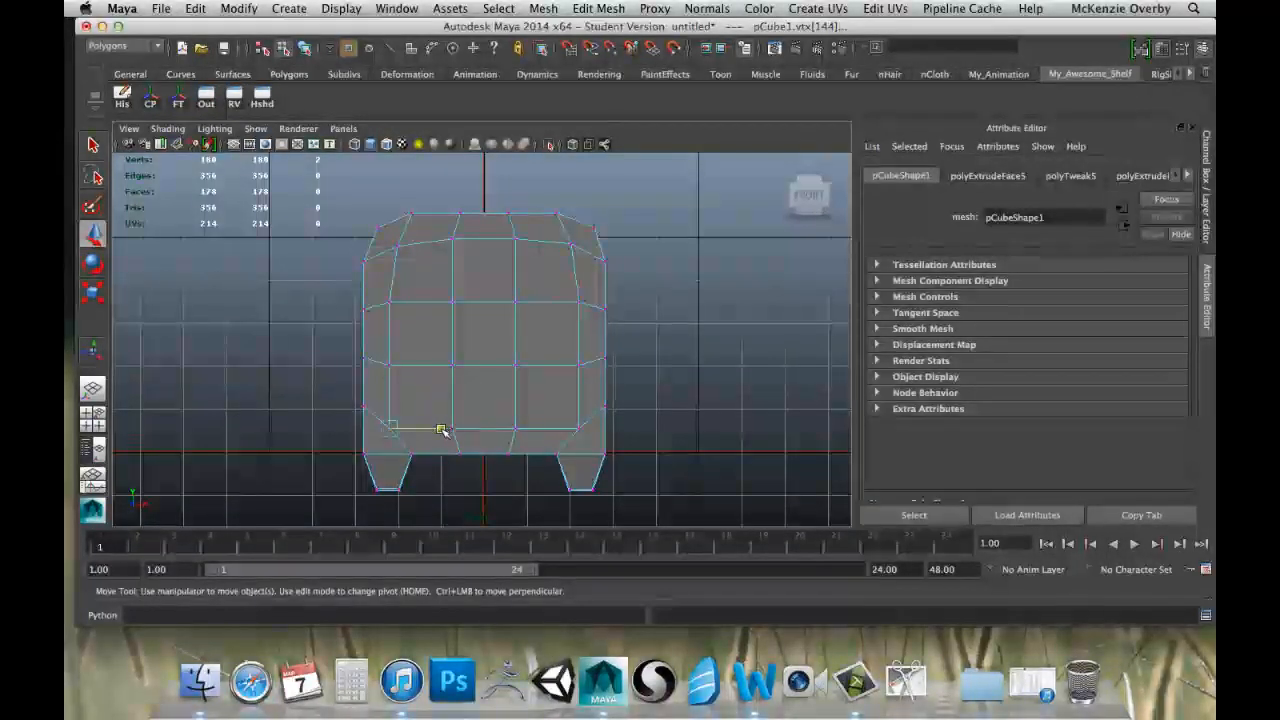
{"action": "left_click_drag", "start_coordinate": [398, 386], "coordinate": [395, 368]}
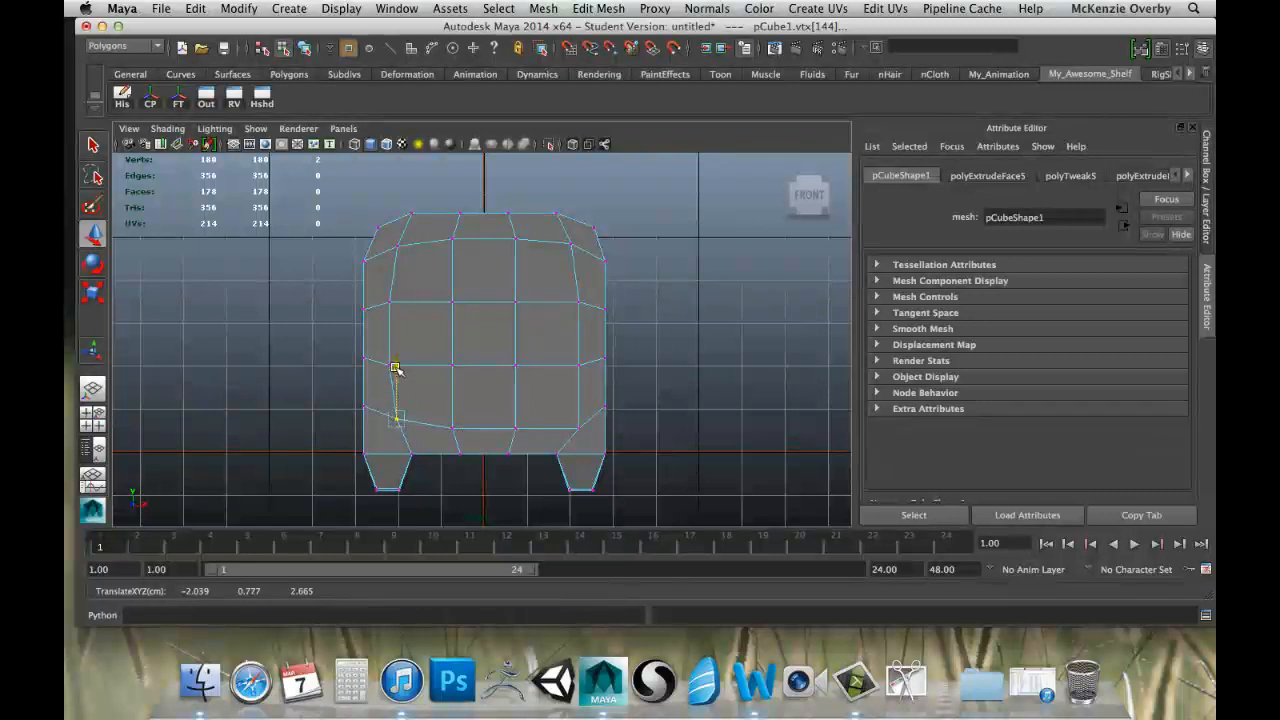
{"action": "left_click_drag", "start_coordinate": [561, 417], "coordinate": [598, 416]}
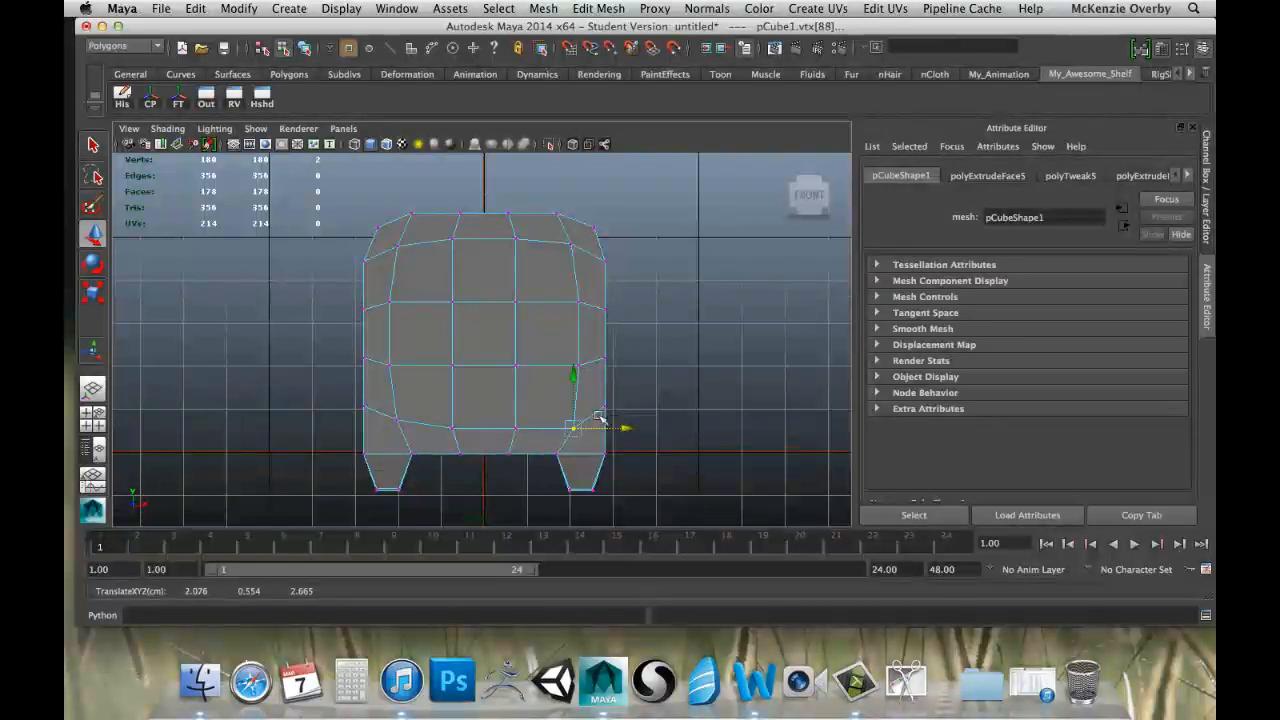
{"action": "left_click_drag", "start_coordinate": [571, 371], "coordinate": [575, 366]}
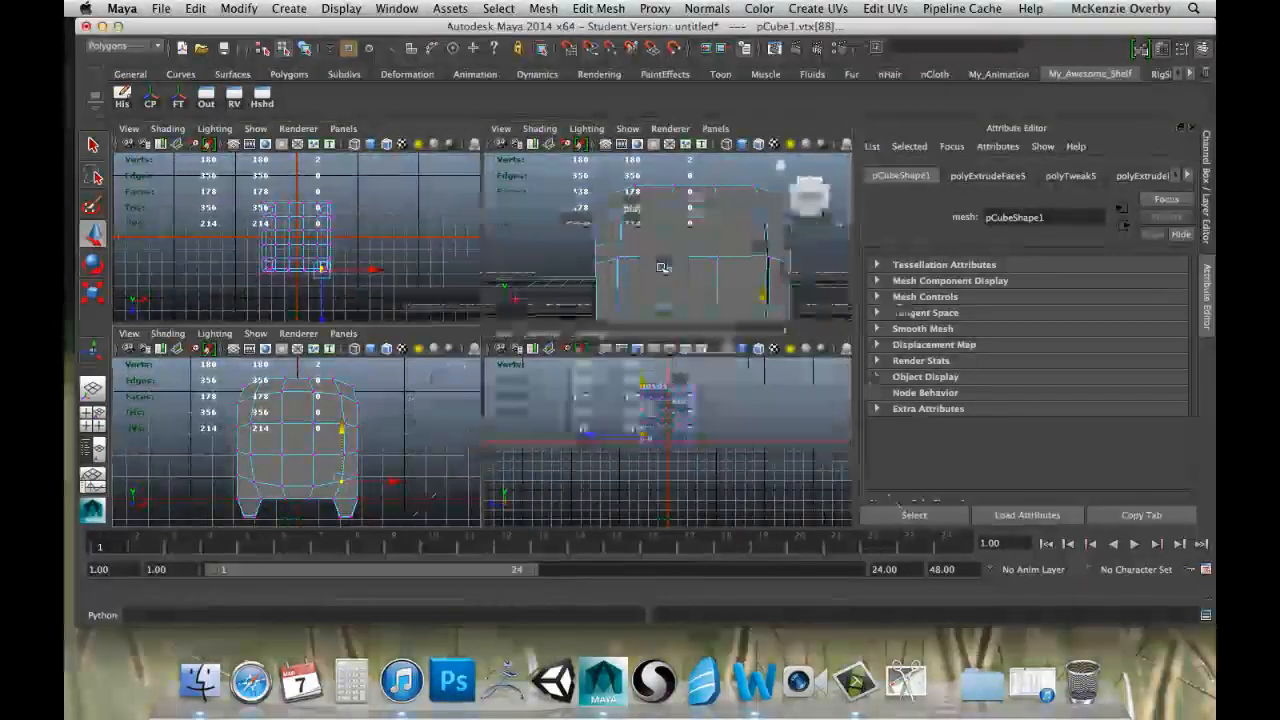
Inspect the reshaped cube from several sides in the perspective view, checking its top edges and rounded front panel.
{"action": "key", "text": "space"}
{"action": "left_click_drag", "start_coordinate": [506, 334], "coordinate": [563, 343], "text": "alt"}
{"action": "scroll", "coordinate": [563, 343], "scroll_direction": "down", "scroll_amount": 5}
{"action": "left_click_drag", "start_coordinate": [640, 343], "coordinate": [590, 327], "text": "alt"}
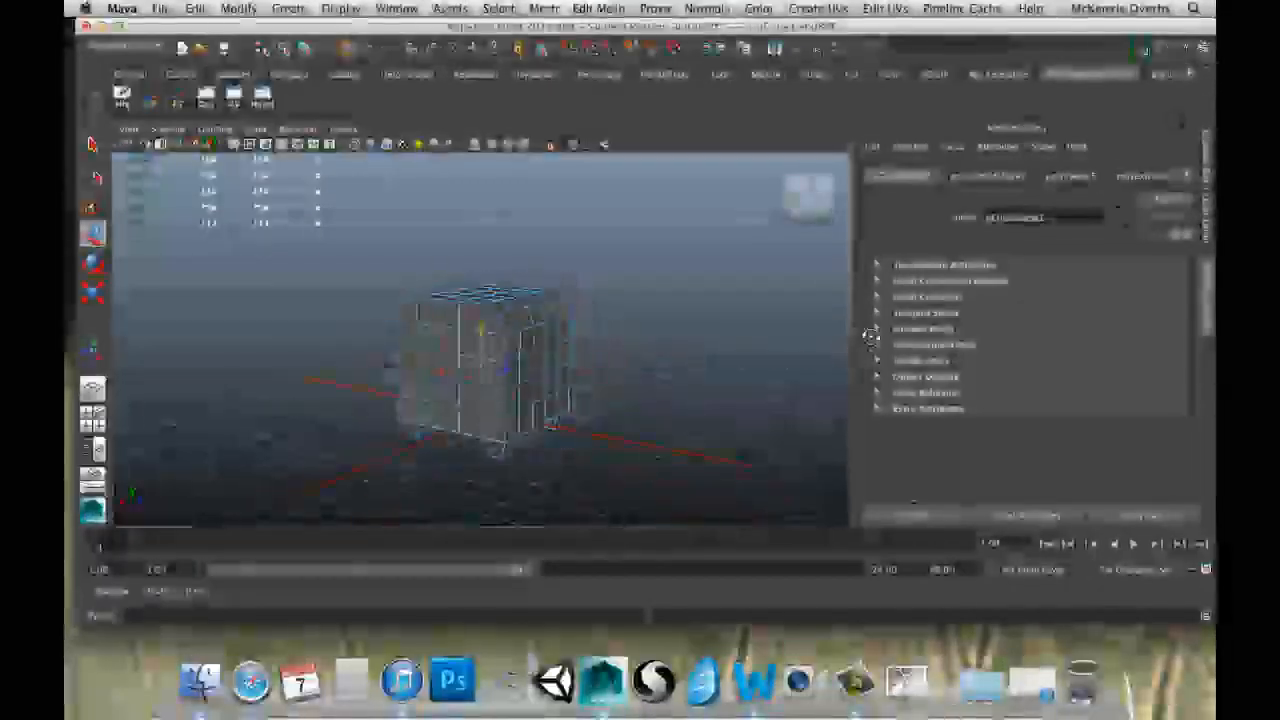
{"action": "left_click_drag", "start_coordinate": [870, 337], "coordinate": [533, 315], "text": "alt"}
{"action": "left_click_drag", "start_coordinate": [481, 356], "coordinate": [469, 390], "text": "alt"}
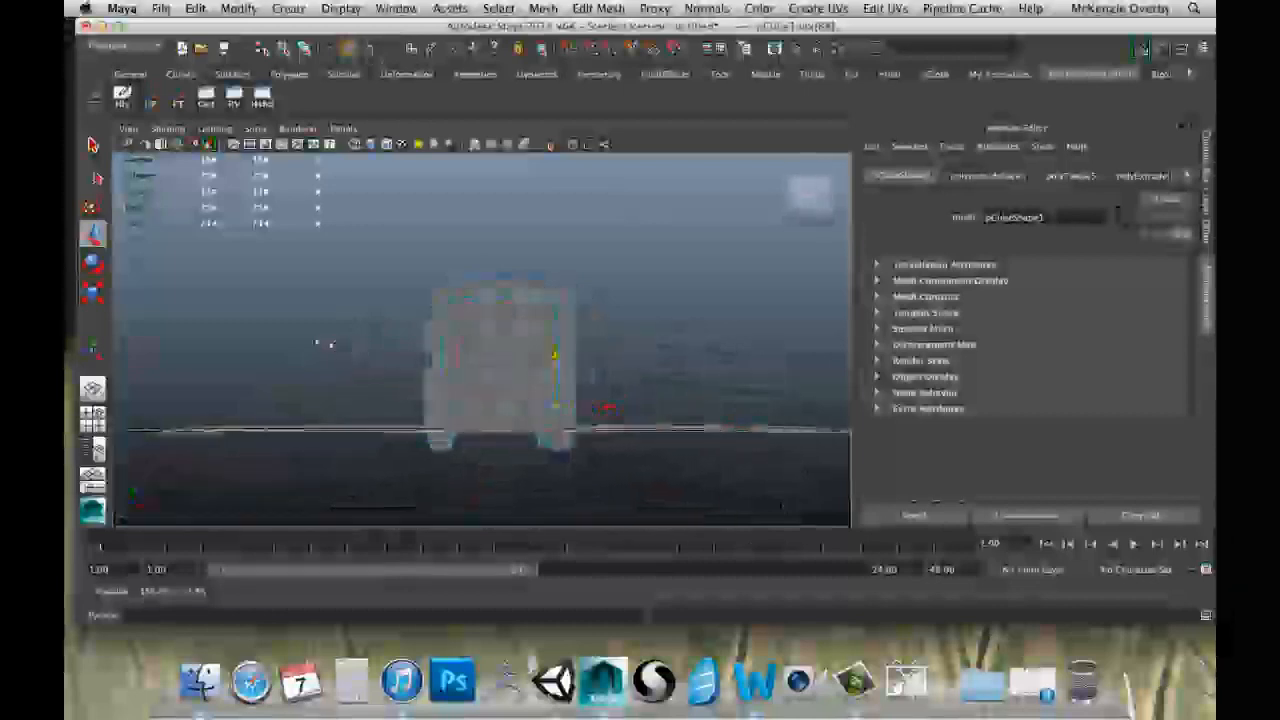
{"action": "left_click_drag", "start_coordinate": [330, 345], "coordinate": [594, 301], "text": "alt"}
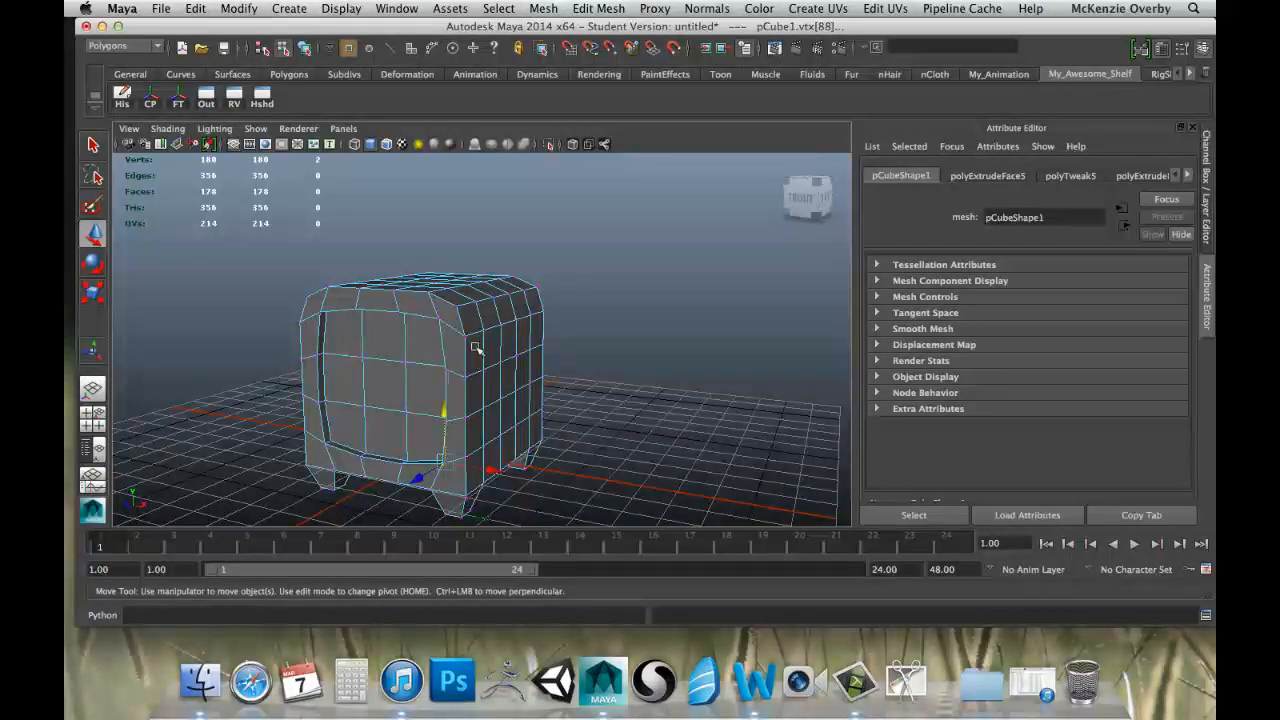
{"action": "left_click_drag", "start_coordinate": [475, 347], "coordinate": [520, 328], "text": "alt"}
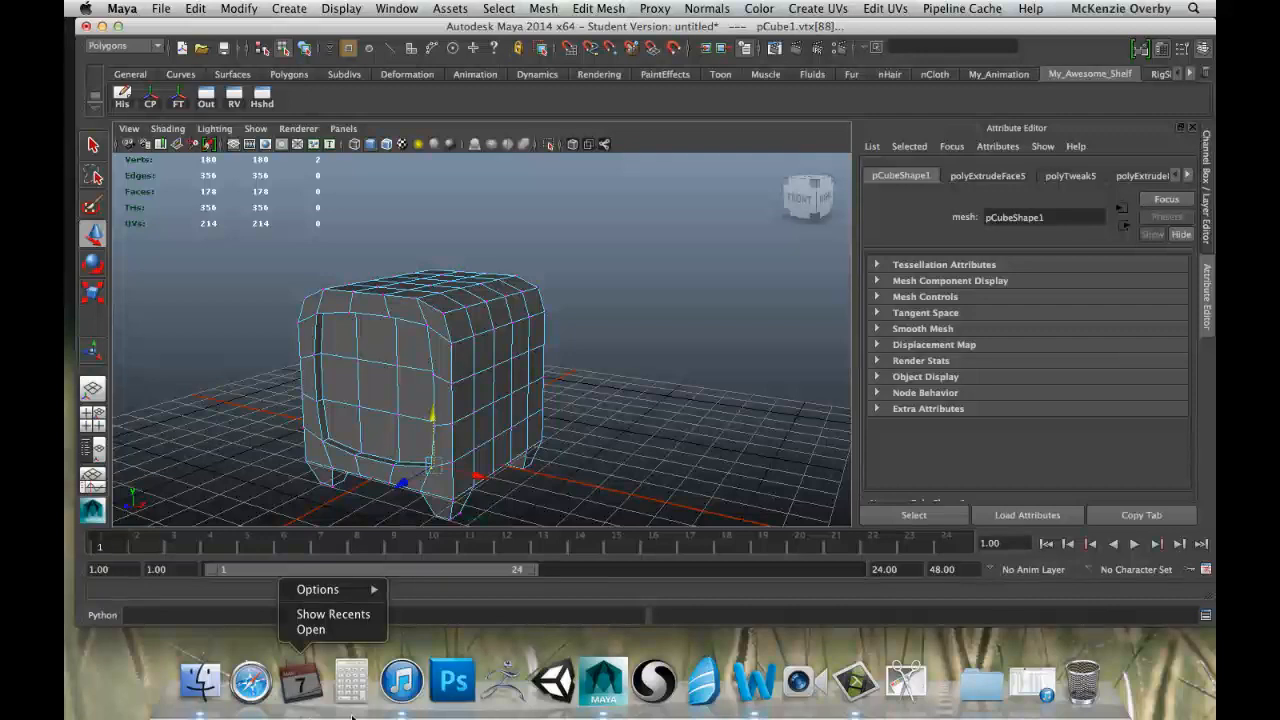
Return from vertex mode to object selection mode and select the whole cube.
{"action": "mouse_move", "coordinate": [457, 358]}
{"action": "right_mouse_down"}
{"action": "mouse_move", "coordinate": [515, 336]}
{"action": "mouse_move", "coordinate": [462, 352]}
{"action": "right_mouse_up"}
{"action": "left_click", "coordinate": [462, 352]}
{"action": "left_click_drag", "start_coordinate": [380, 371], "coordinate": [274, 351], "text": "alt"}
{"action": "left_click", "coordinate": [240, 337]}
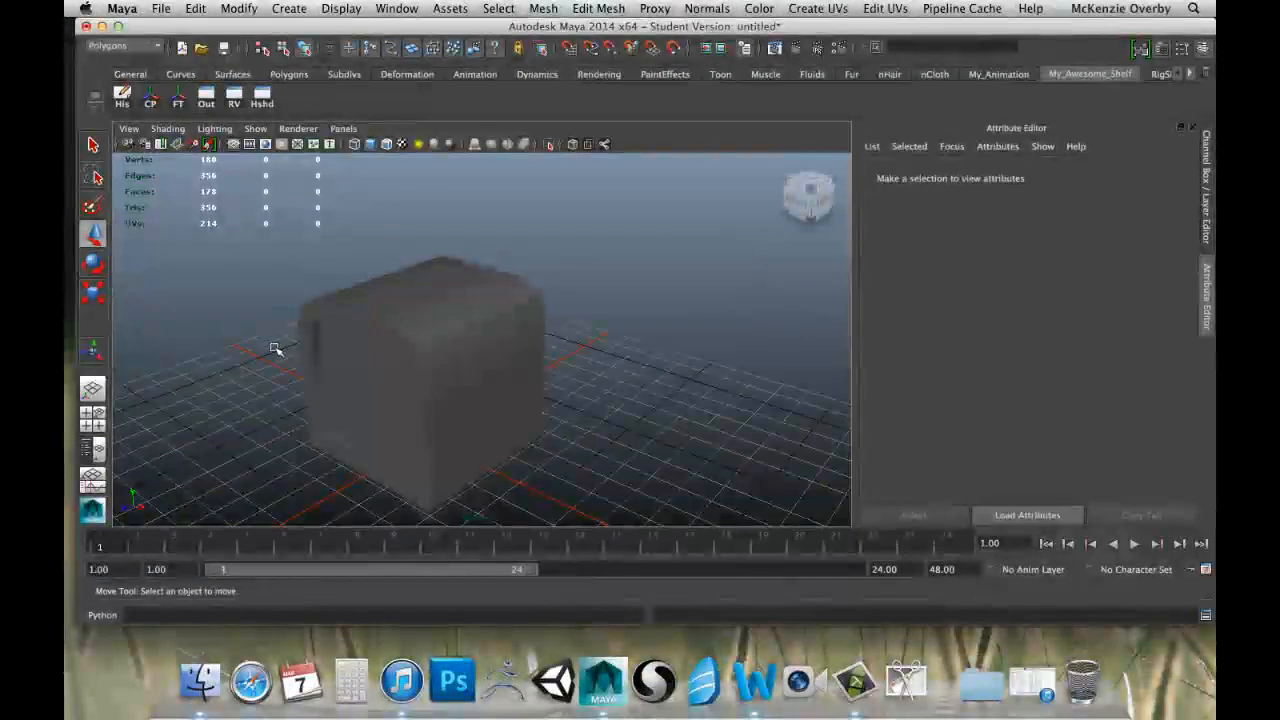
{"action": "left_click", "coordinate": [450, 286]}
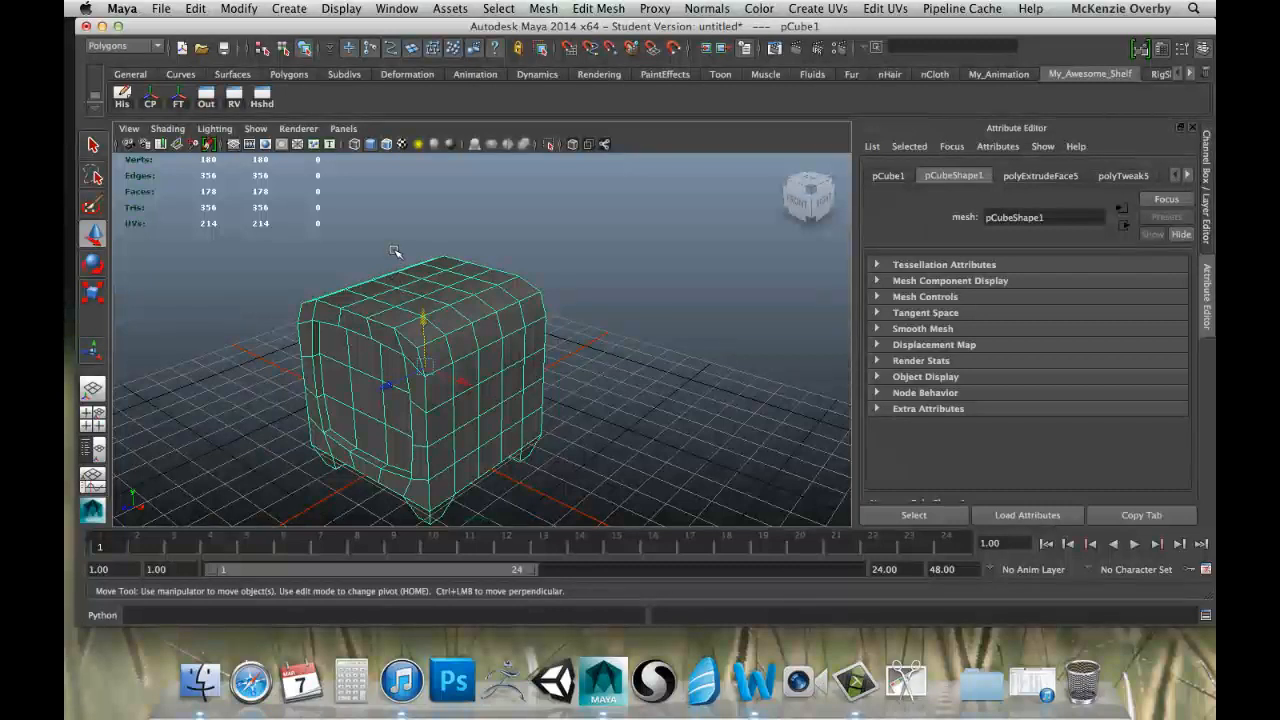
Create a polygon sphere and raise it through the cube until only its upper half sticks out of the top.
{"action": "left_click", "coordinate": [290, 9]}
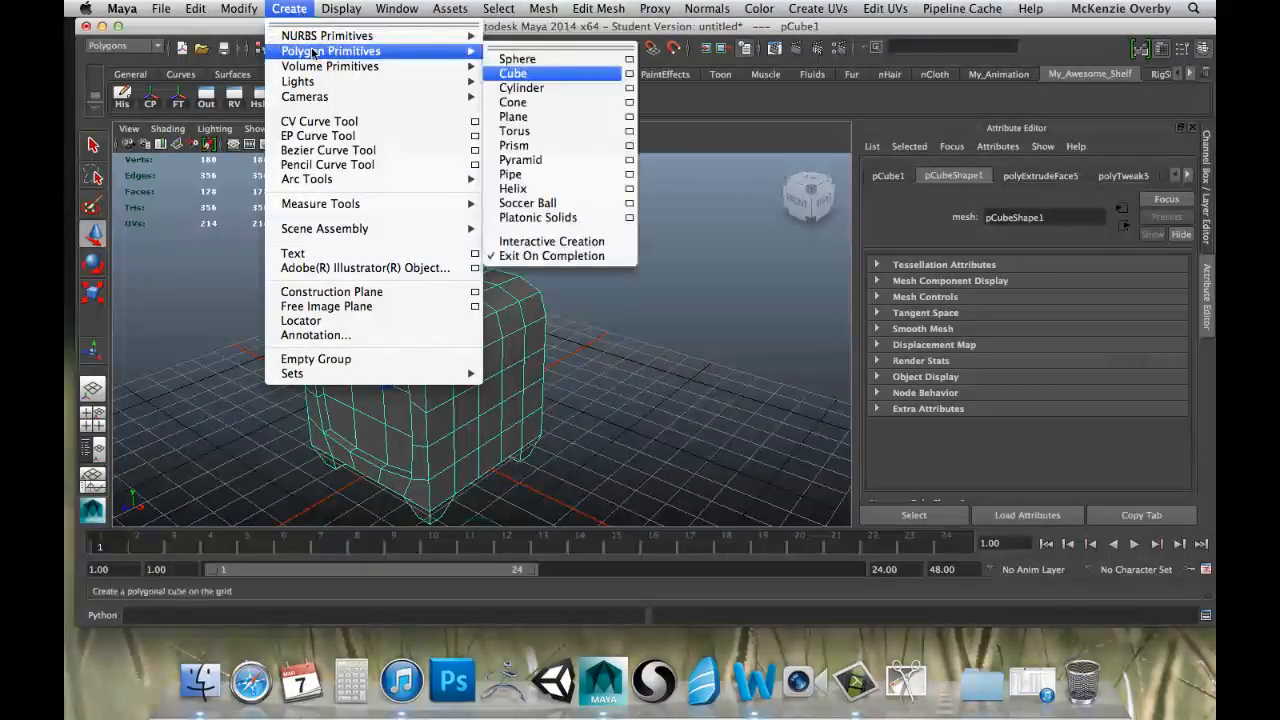
{"action": "mouse_move", "coordinate": [388, 56]}
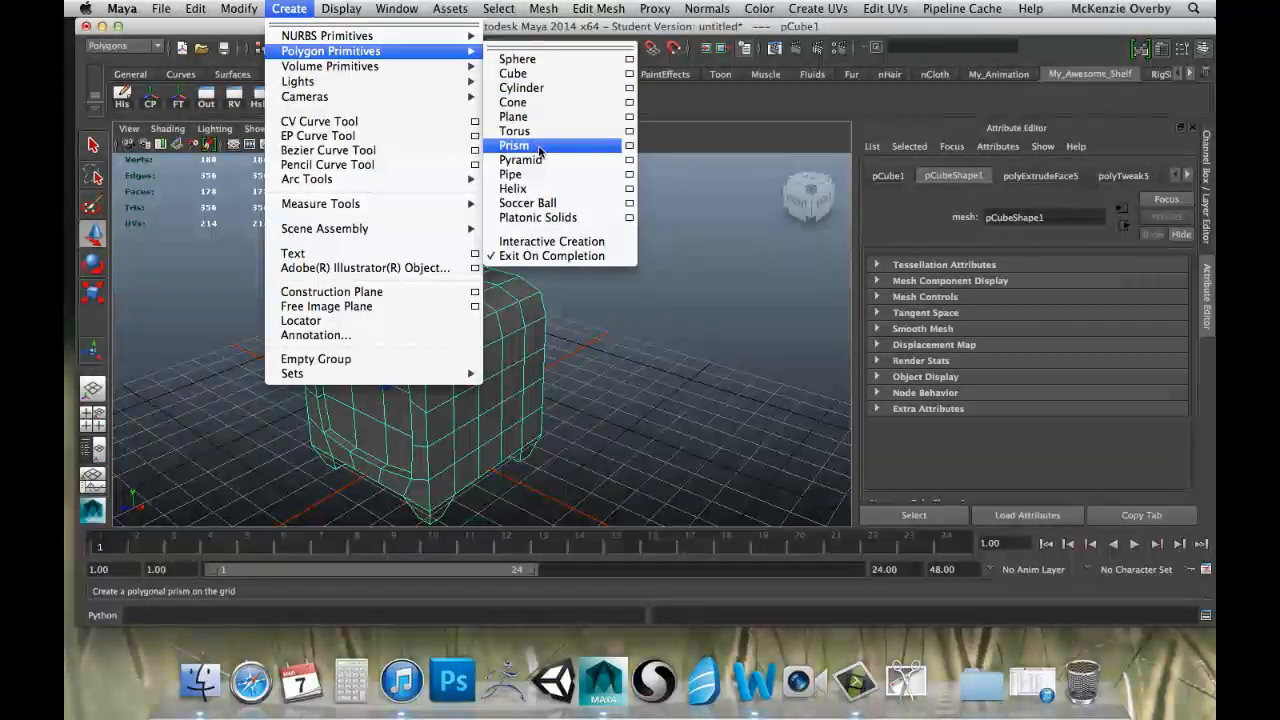
{"action": "left_click", "coordinate": [531, 61]}
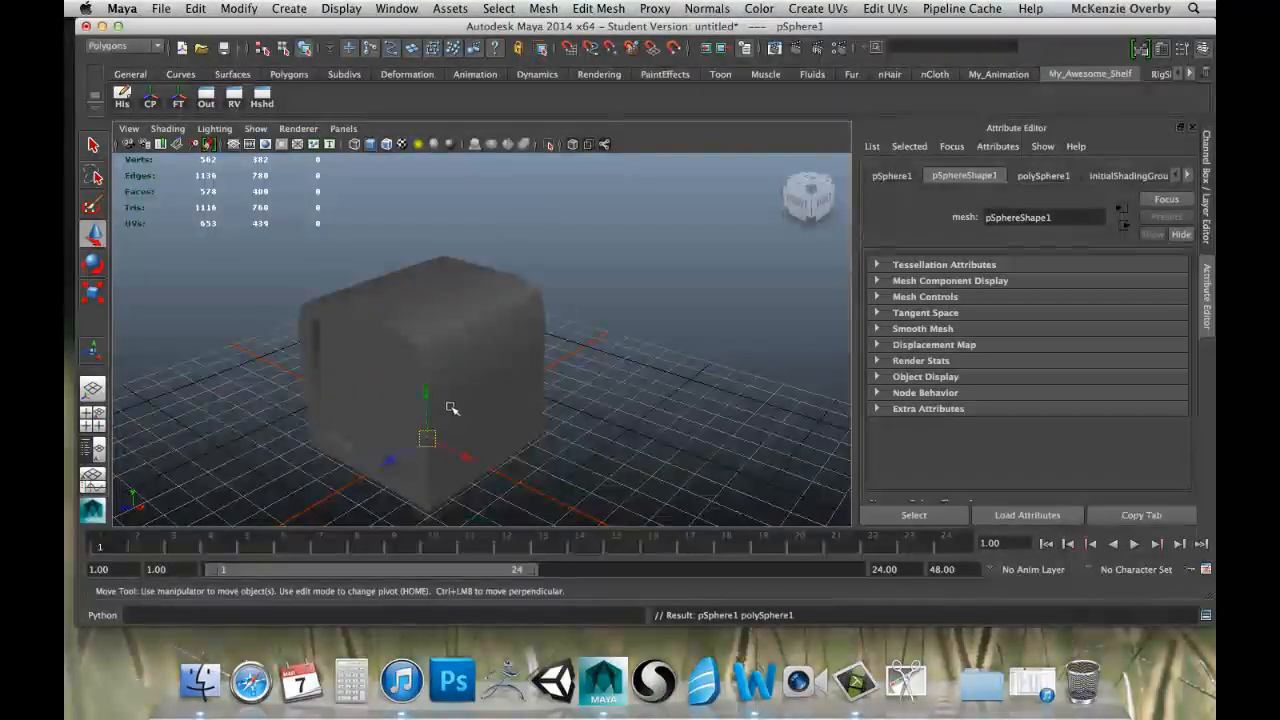
{"action": "left_click_drag", "start_coordinate": [457, 361], "coordinate": [378, 466], "text": "alt"}
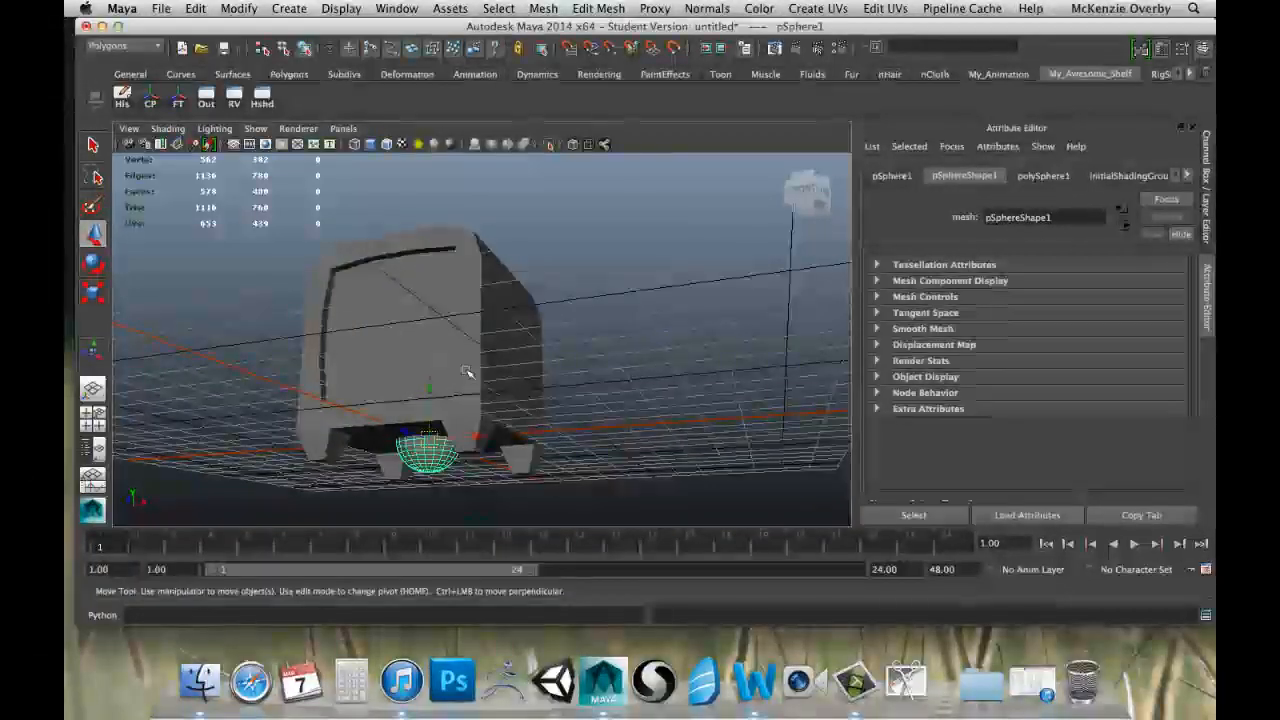
{"action": "left_click_drag", "start_coordinate": [634, 354], "coordinate": [436, 392], "text": "alt"}
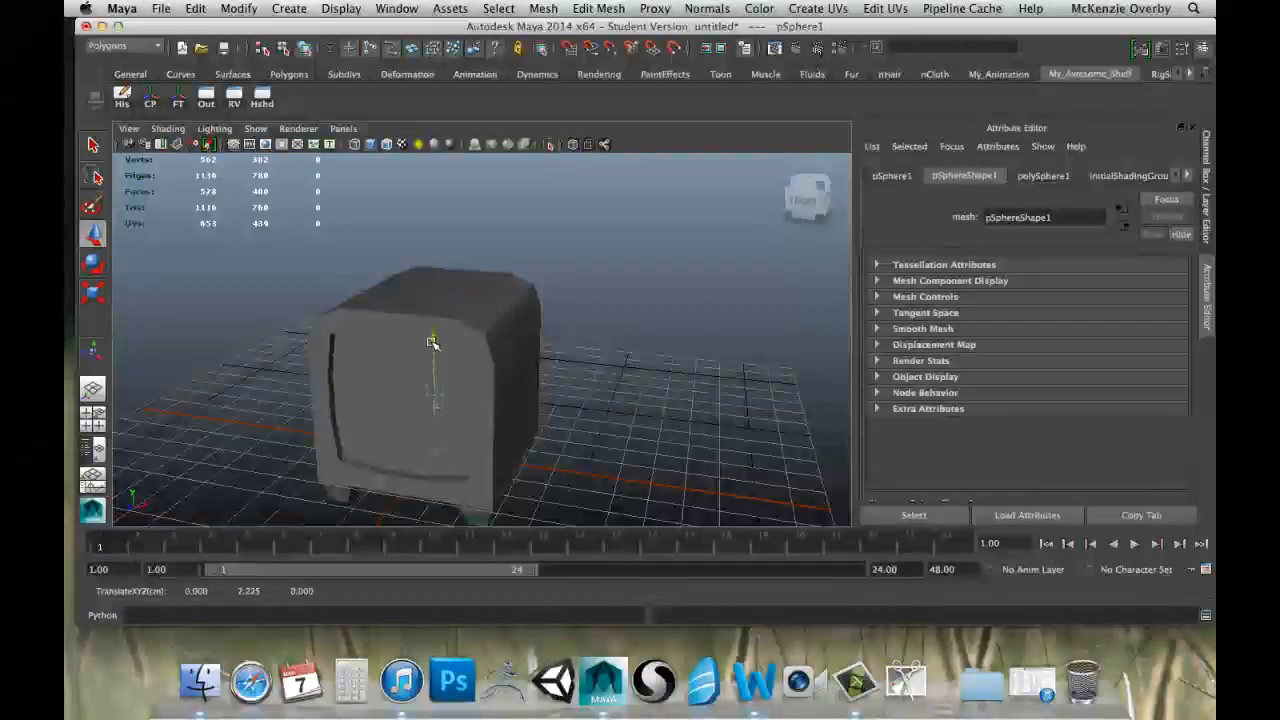
{"action": "left_click_drag", "start_coordinate": [437, 242], "coordinate": [443, 247]}
Scale the sphere slightly, raise it a little on the cube's top, and clear the selection.
{"action": "key", "text": "r"}
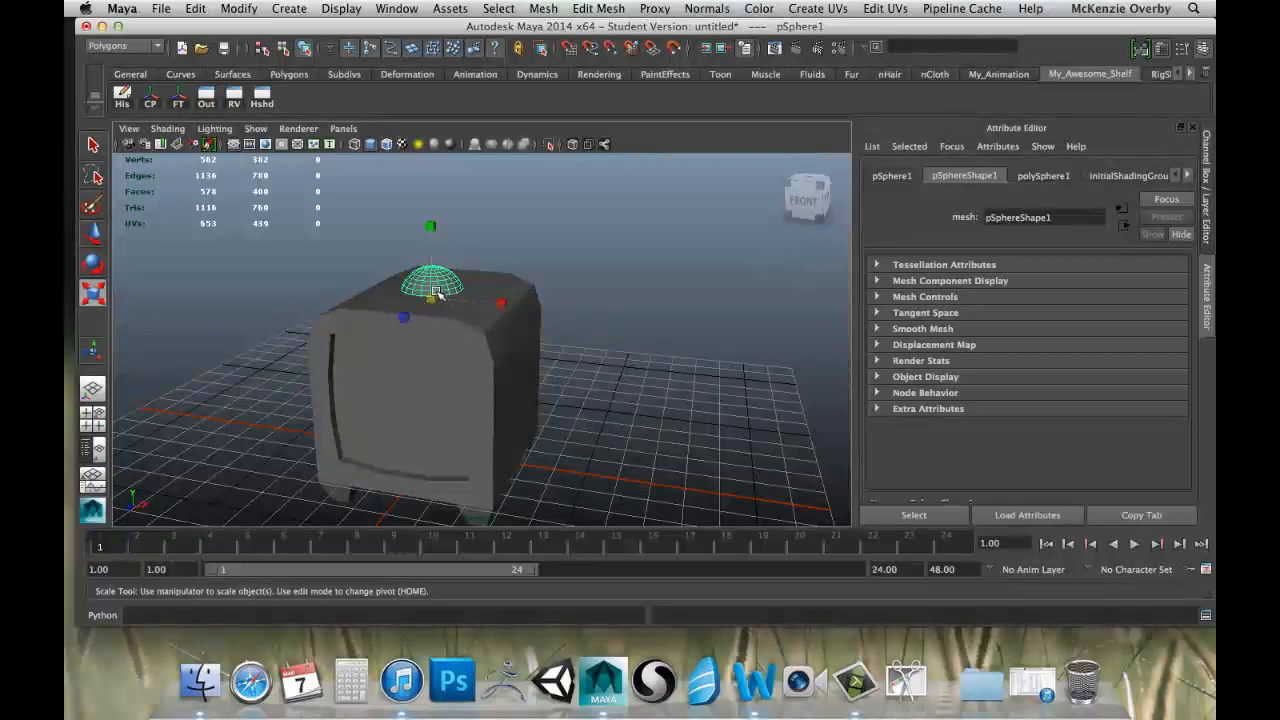
{"action": "left_click_drag", "start_coordinate": [427, 300], "coordinate": [437, 301]}
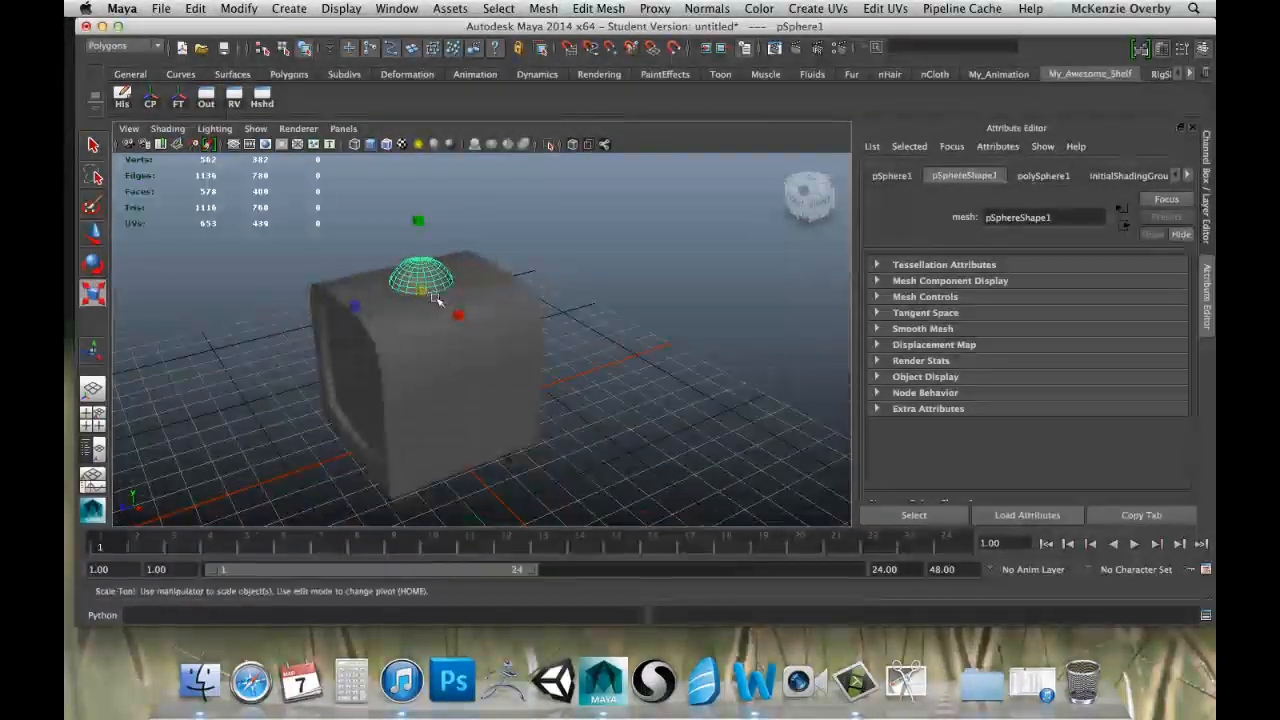
{"action": "mouse_move", "coordinate": [516, 288]}
{"action": "left_mouse_down", "text": "alt"}
{"action": "mouse_move", "coordinate": [492, 300]}
{"action": "mouse_move", "coordinate": [497, 291]}
{"action": "left_mouse_up", "text": "alt"}
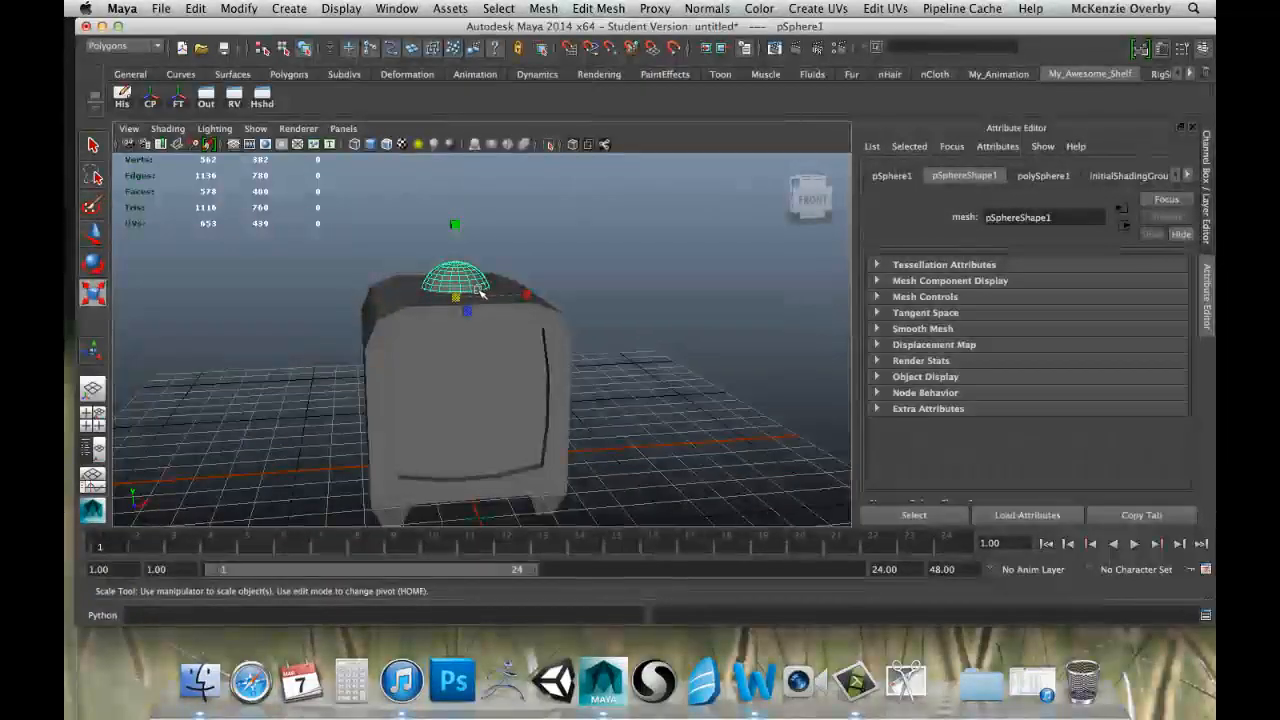
{"action": "key", "text": "w"}
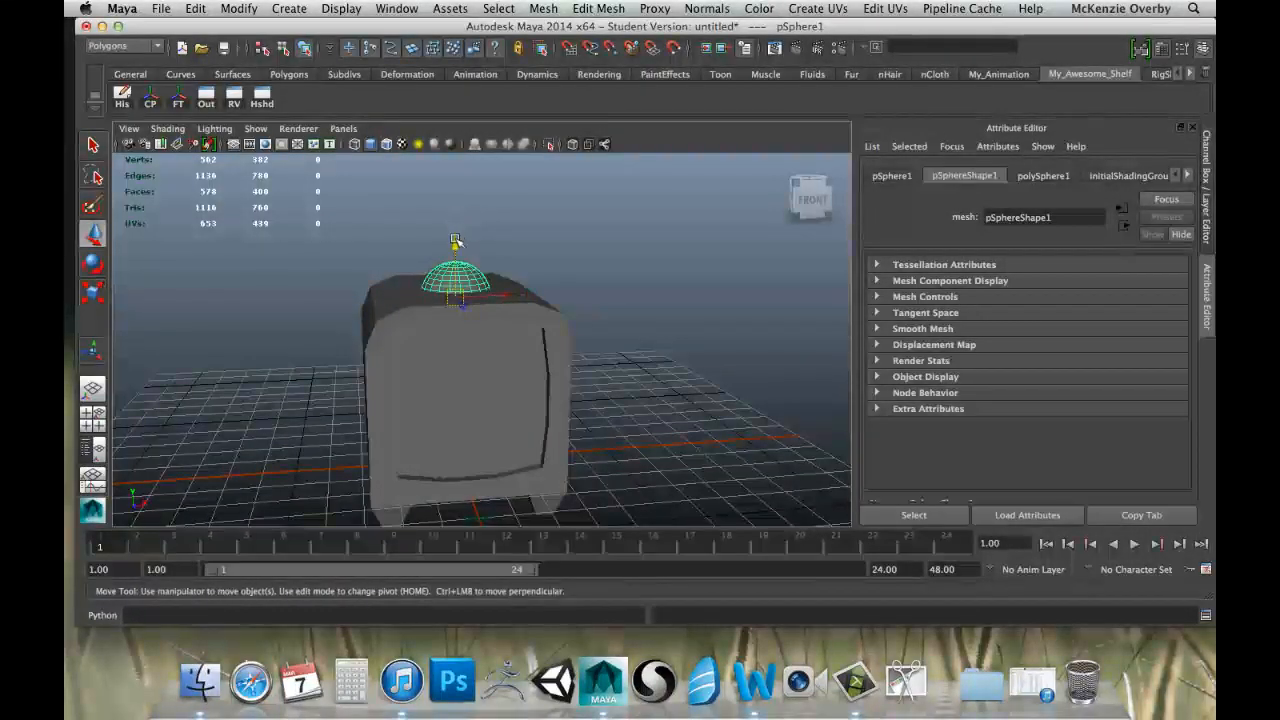
{"action": "left_click_drag", "start_coordinate": [455, 241], "coordinate": [490, 265]}
{"action": "left_click", "coordinate": [558, 285]}
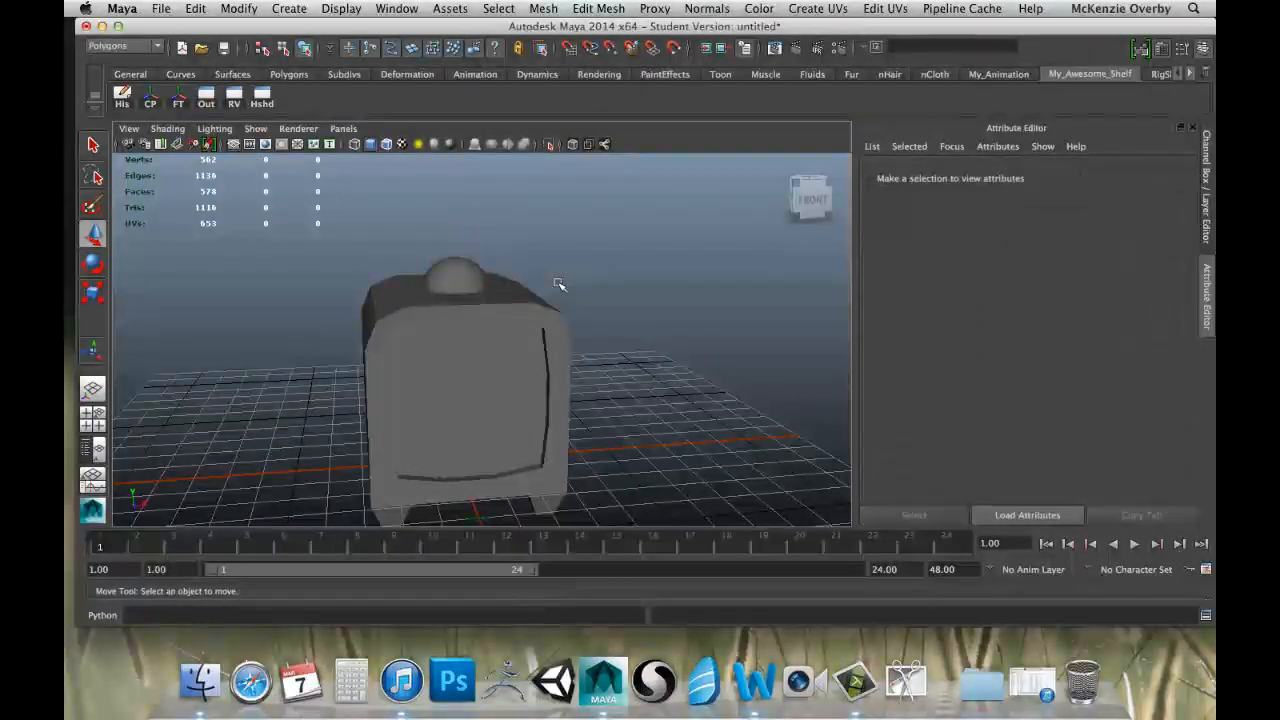
Select the sphere and the cube alternately to check whether they are separate objects.
{"action": "left_click", "coordinate": [462, 285]}
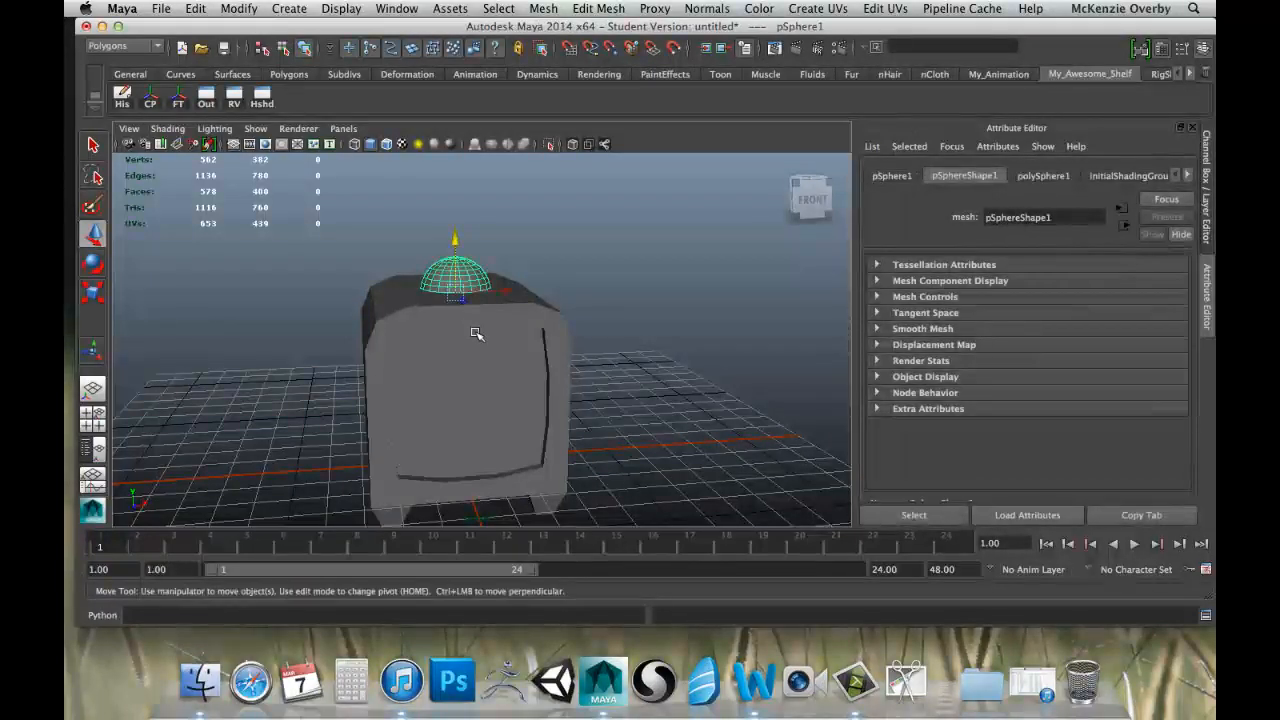
{"action": "left_click", "coordinate": [471, 328]}
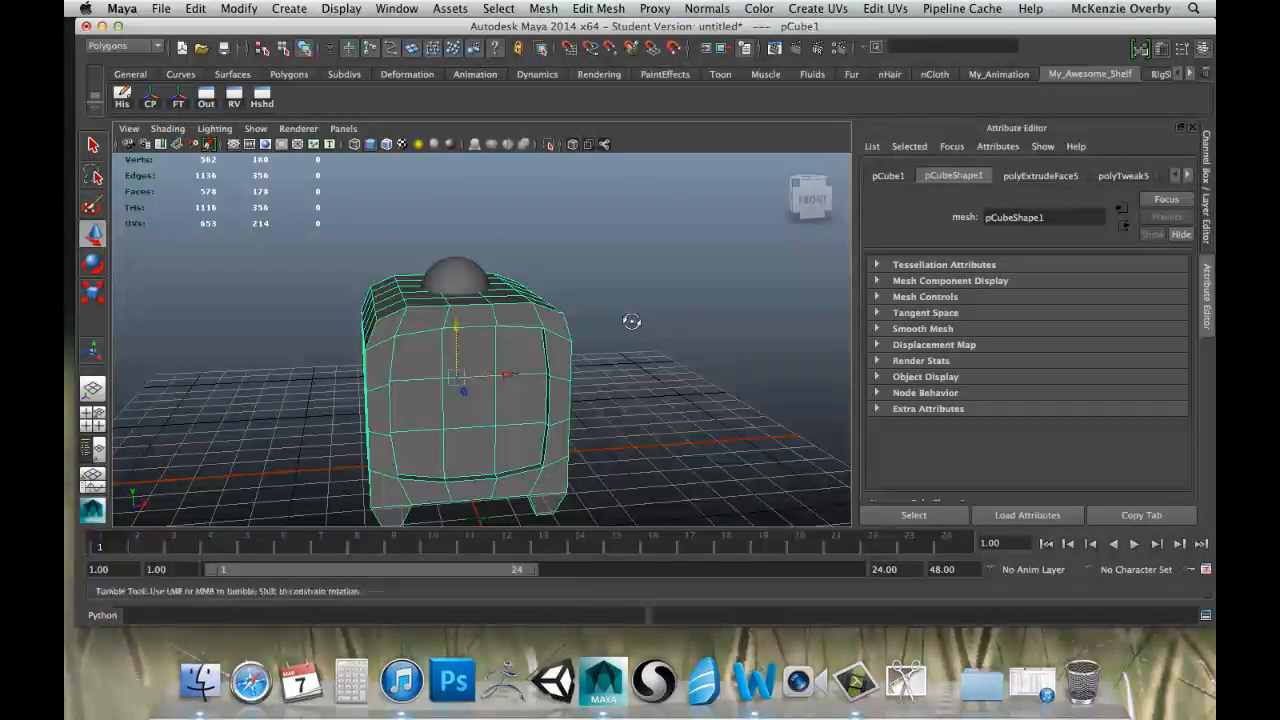
{"action": "left_click_drag", "start_coordinate": [631, 320], "coordinate": [442, 272], "text": "alt"}
{"action": "left_click", "coordinate": [442, 272]}
{"action": "left_click", "coordinate": [514, 297]}
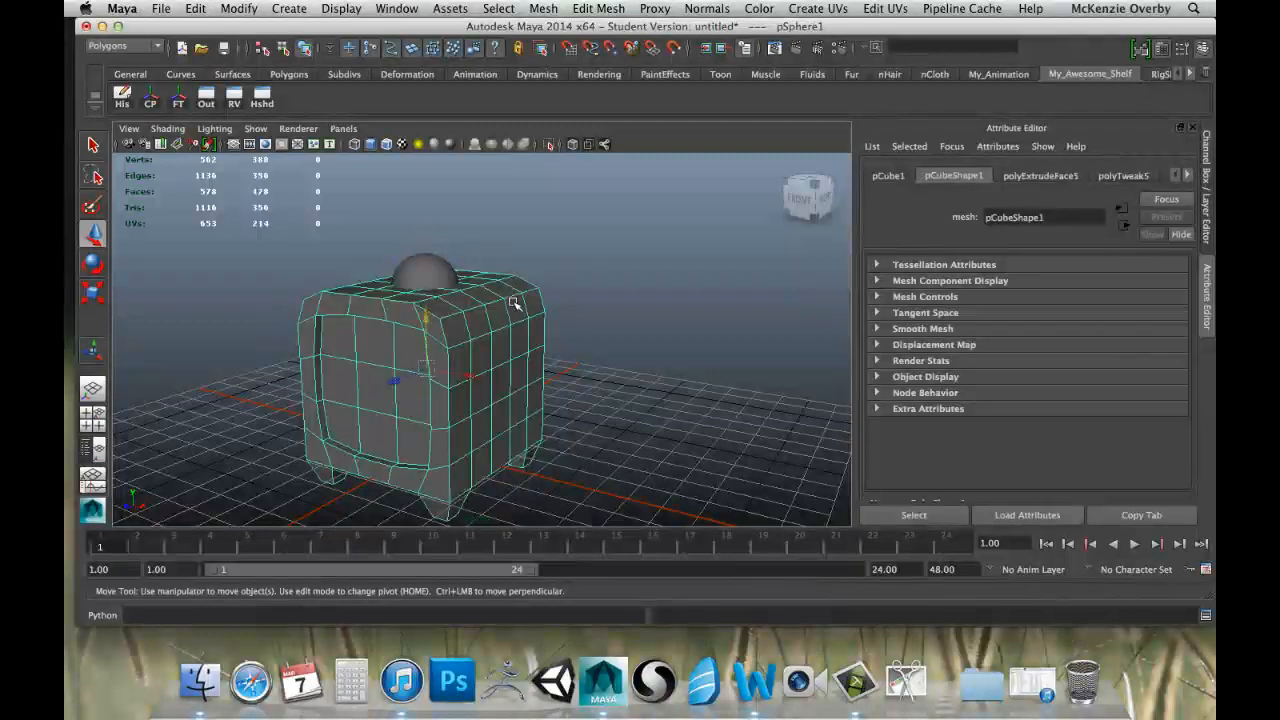
{"action": "left_click", "coordinate": [470, 293]}
{"action": "left_click", "coordinate": [494, 310]}
{"action": "left_click", "coordinate": [443, 275]}
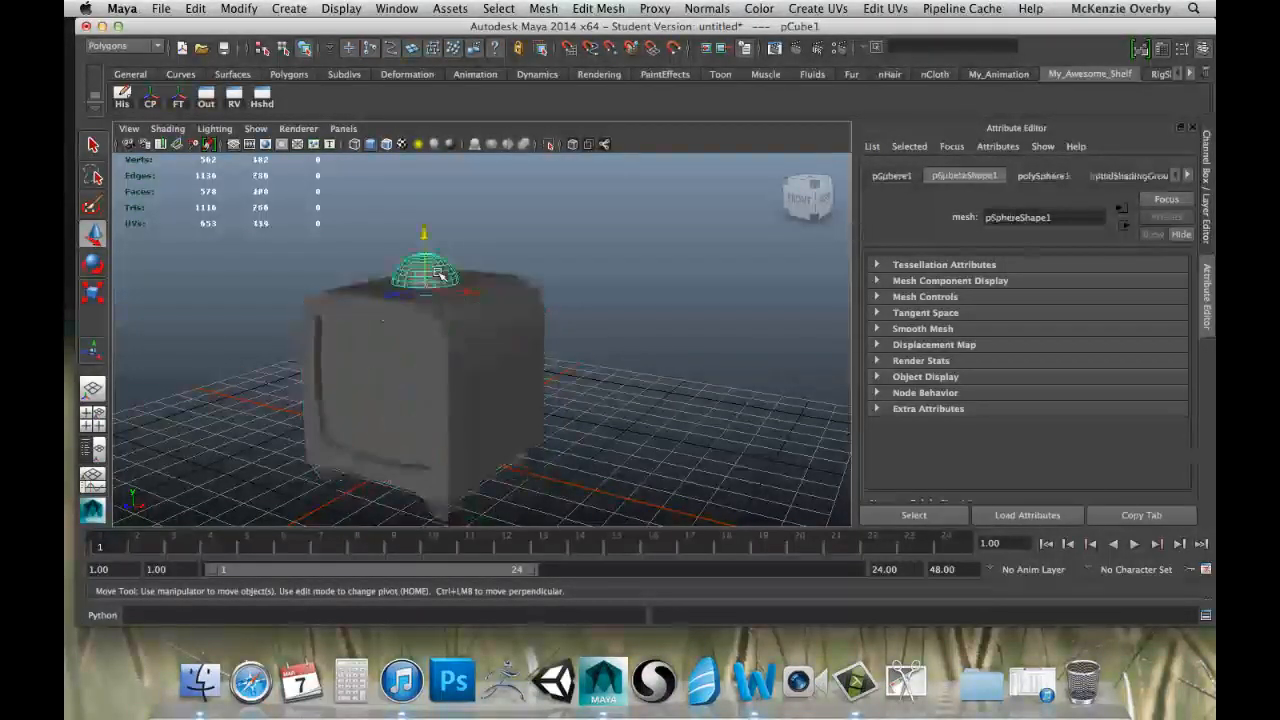
Switch the selection between the cube and its top sphere a few more times, and clear it.
{"action": "left_click", "coordinate": [482, 314]}
{"action": "left_click", "coordinate": [446, 279]}
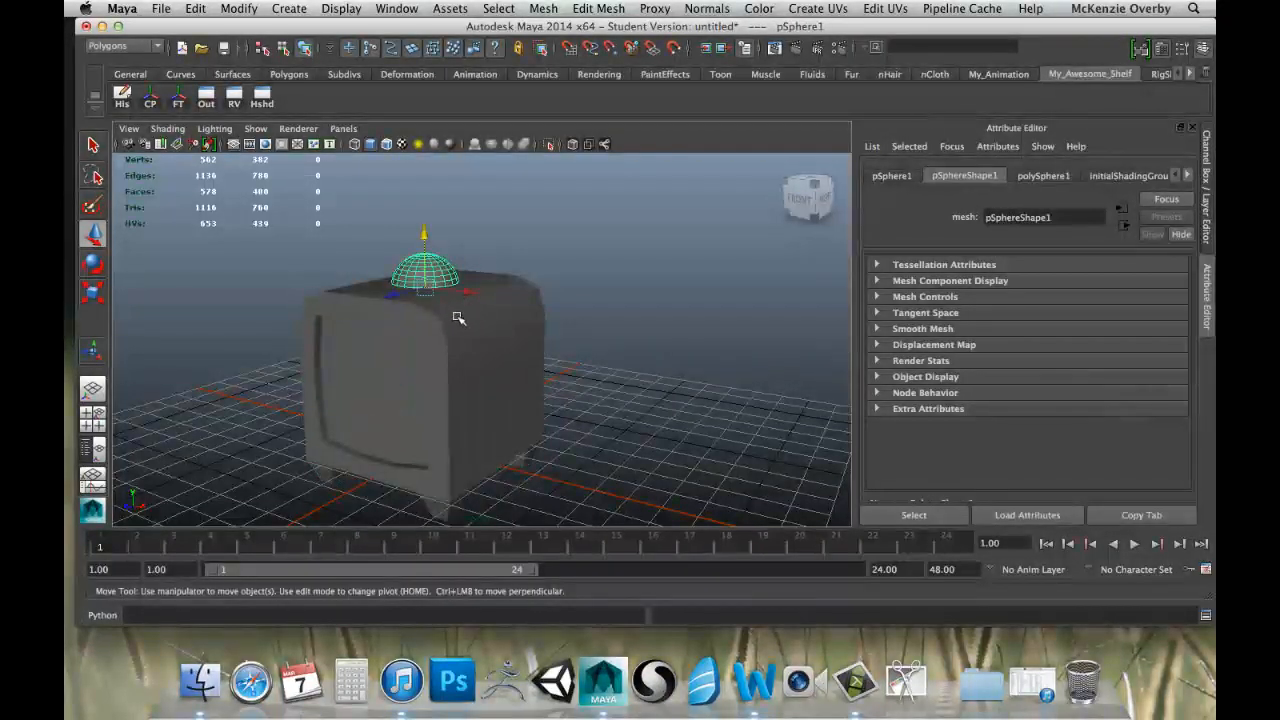
{"action": "left_click", "coordinate": [505, 310]}
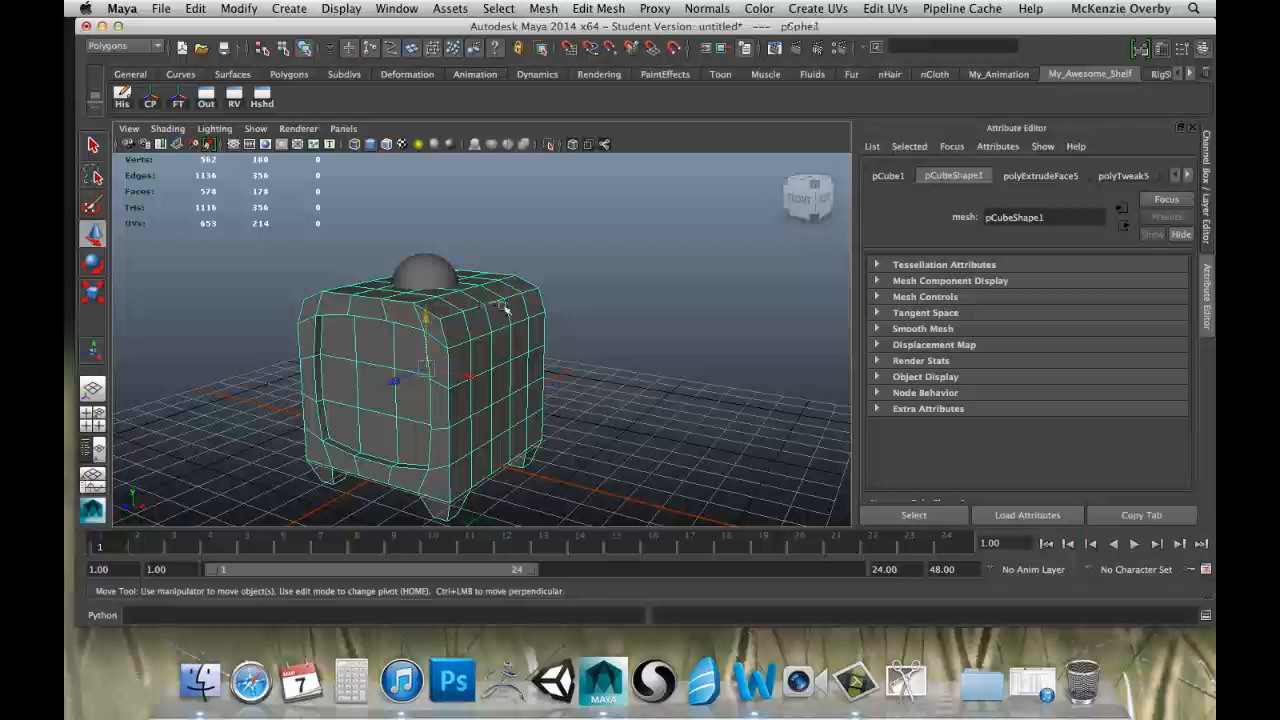
{"action": "left_click", "coordinate": [437, 270]}
{"action": "left_click", "coordinate": [542, 252]}
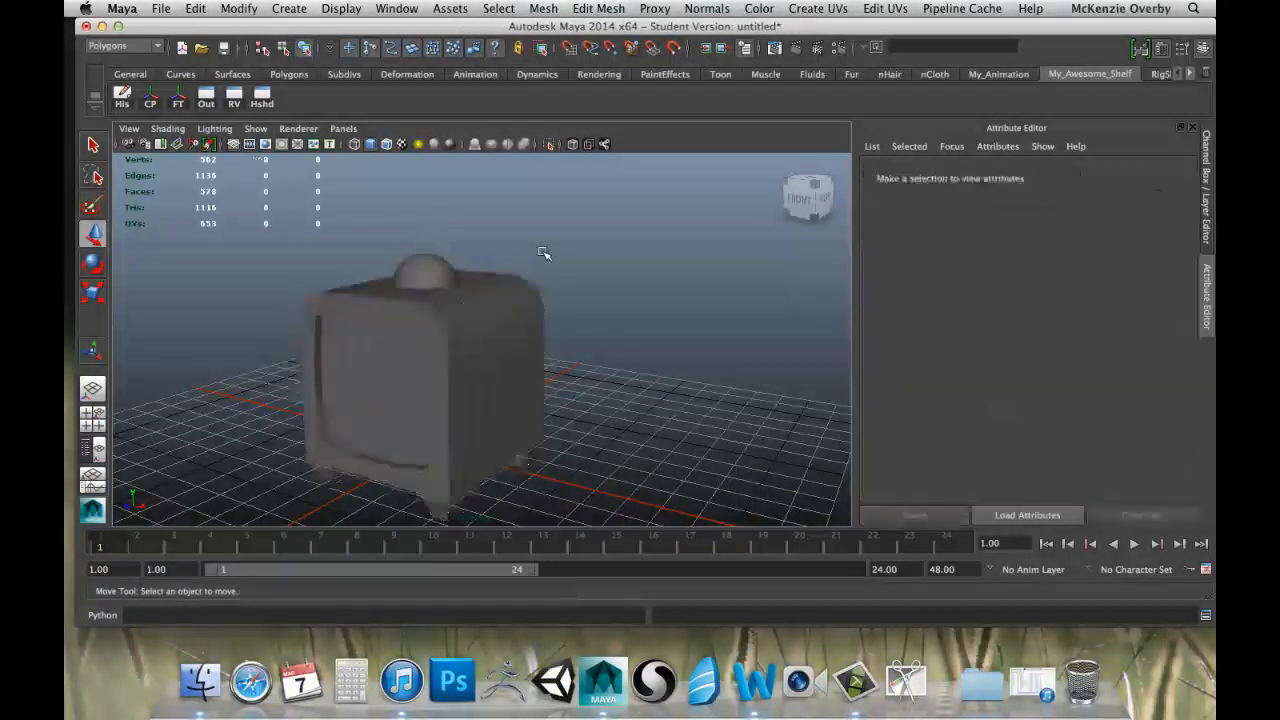
Select the cube together with the sphere on its top and bring up the Boolean operations for meshes.
{"action": "left_click", "coordinate": [453, 335]}
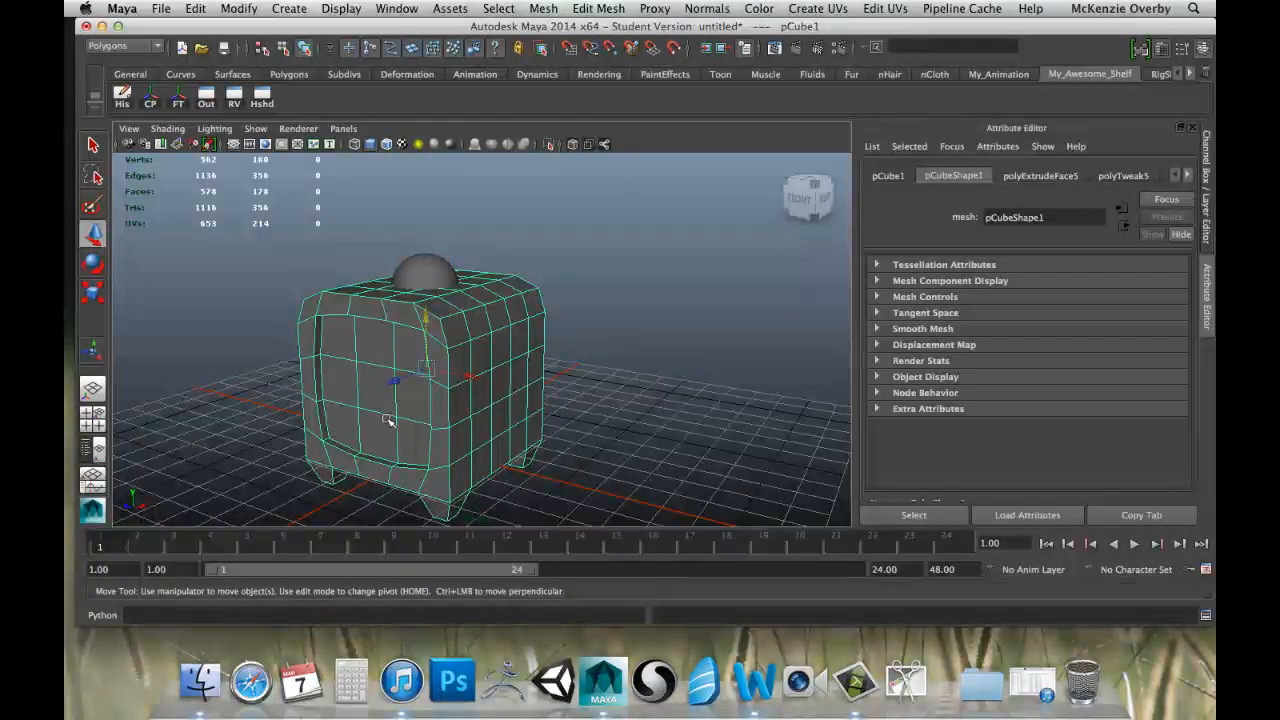
{"action": "left_click", "coordinate": [440, 272]}
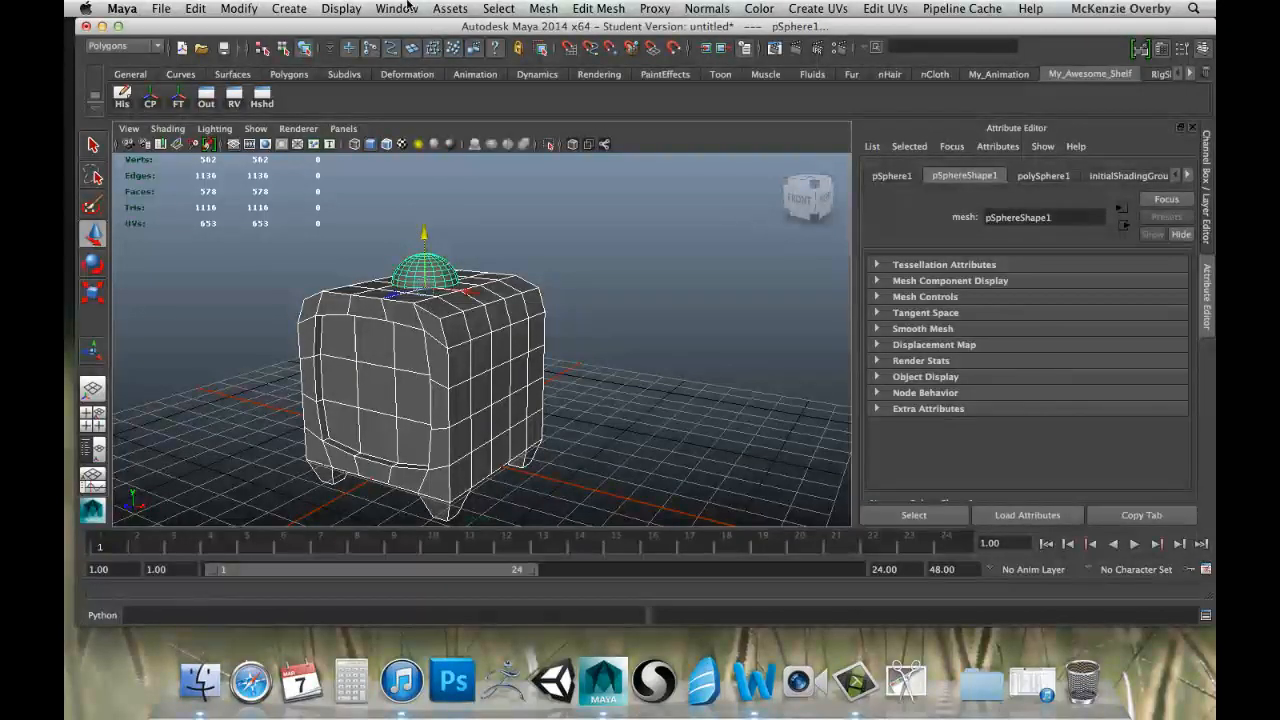
{"action": "left_click", "coordinate": [497, 8]}
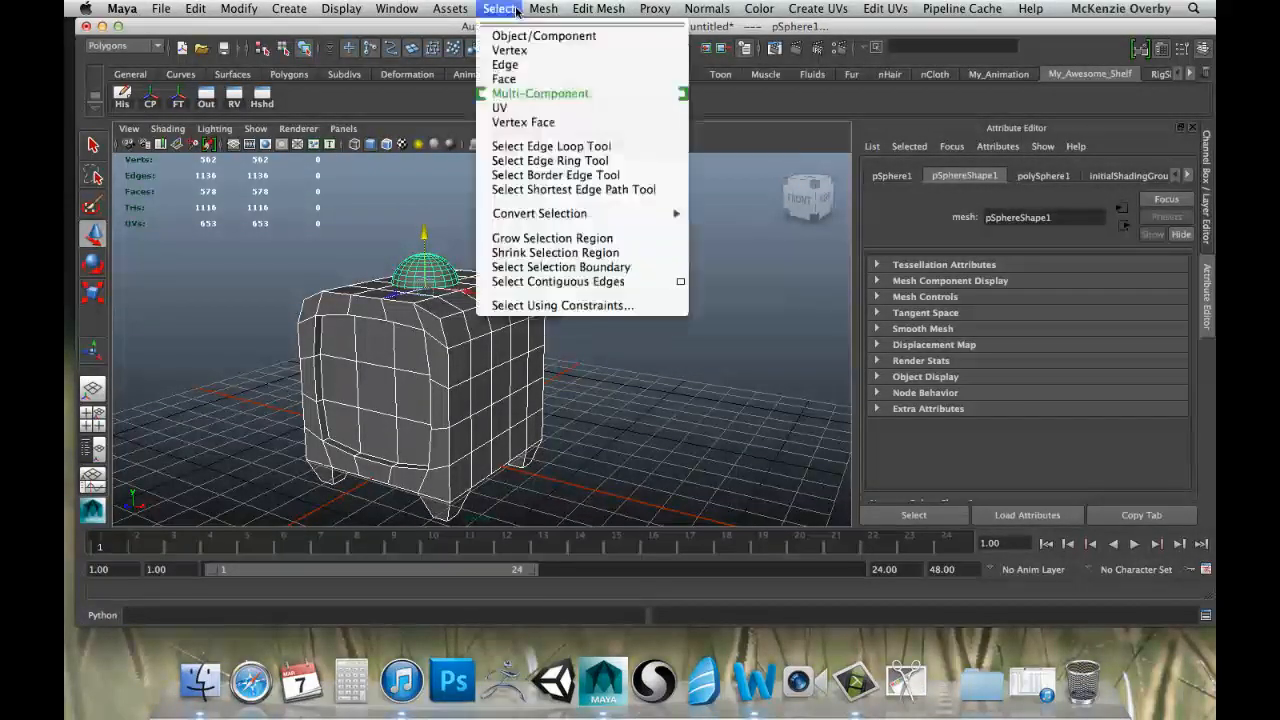
{"action": "mouse_move", "coordinate": [541, 8]}
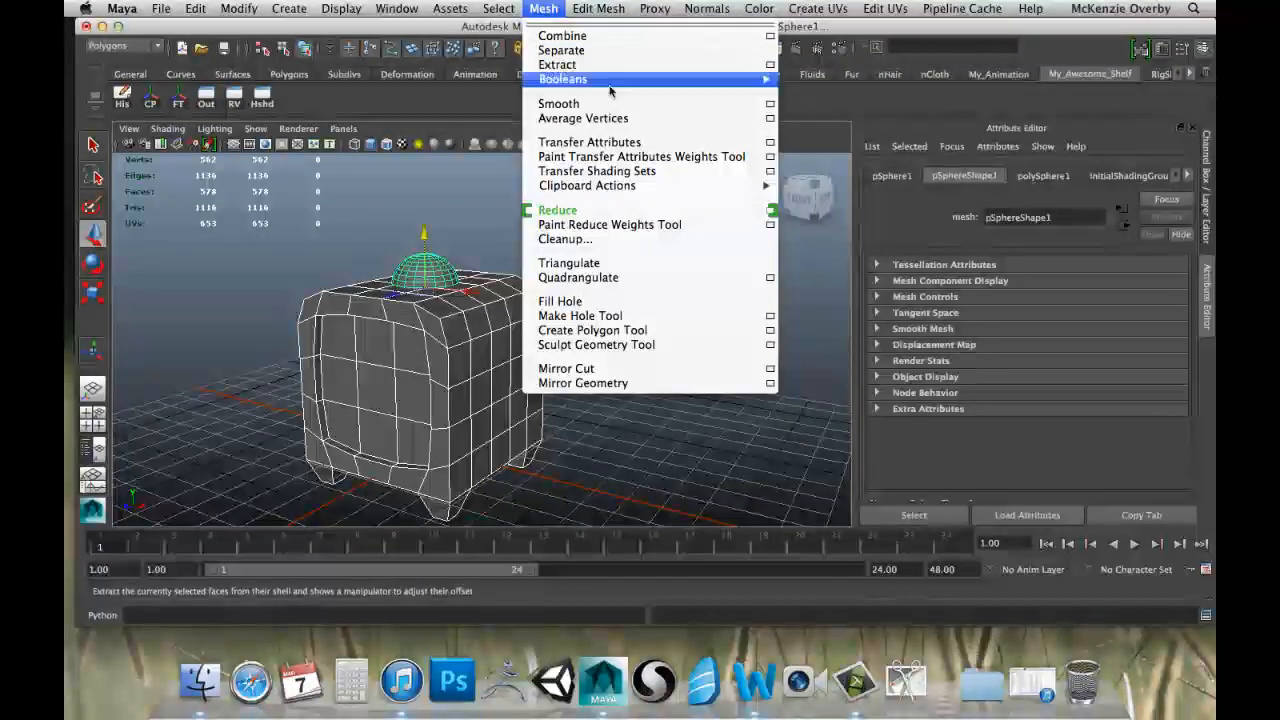
{"action": "mouse_move", "coordinate": [614, 82]}
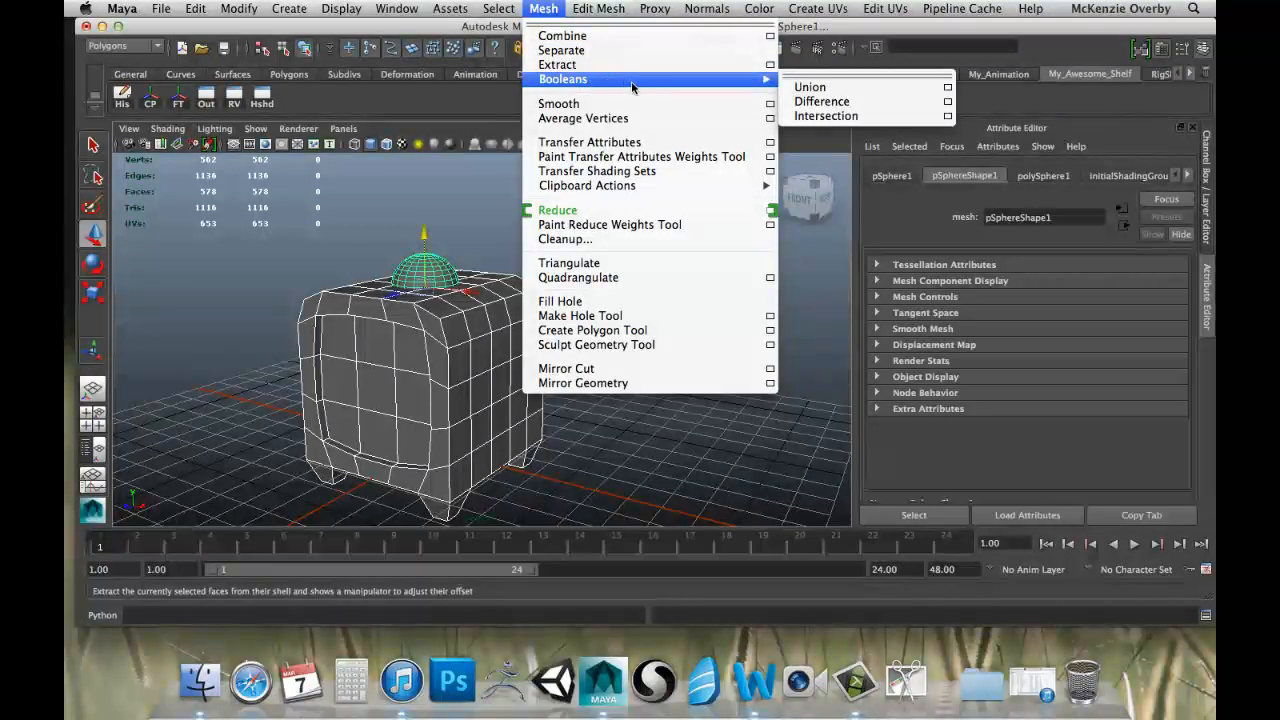
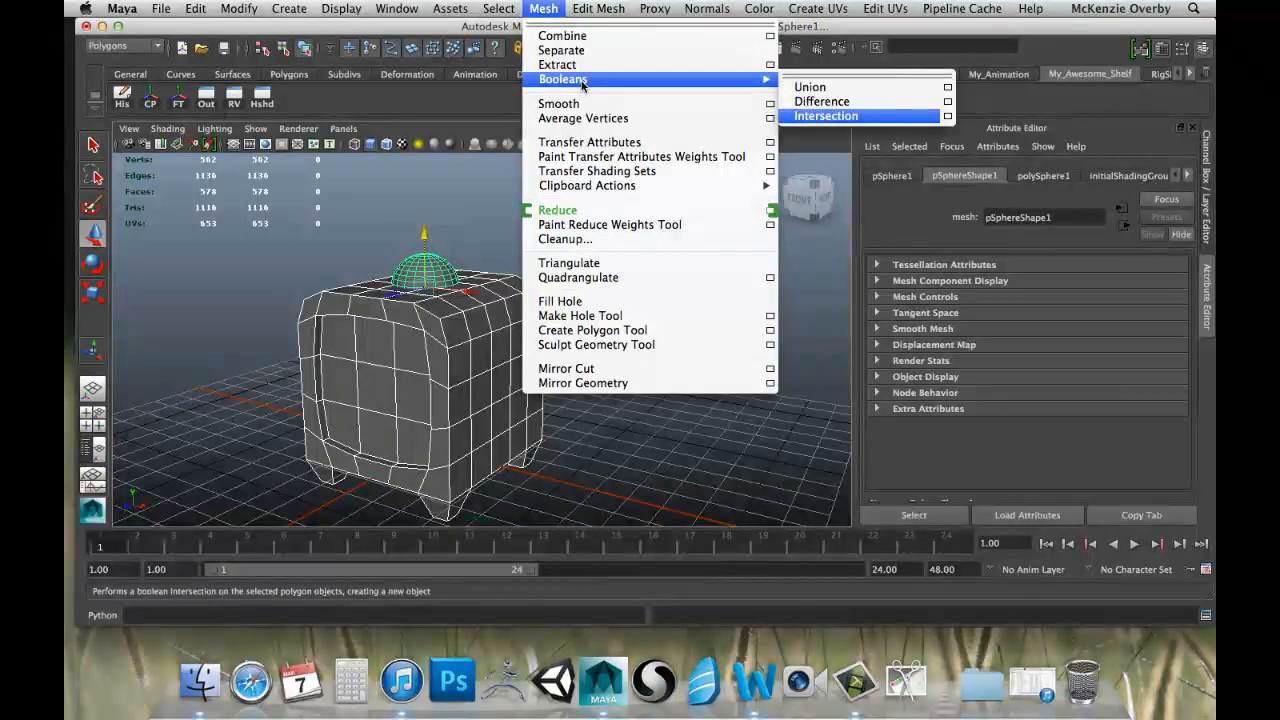
Try a Boolean Difference between the cube and the sphere, inspect the cut in the cube's top, and undo the operation.
{"action": "mouse_move", "coordinate": [700, 80]}
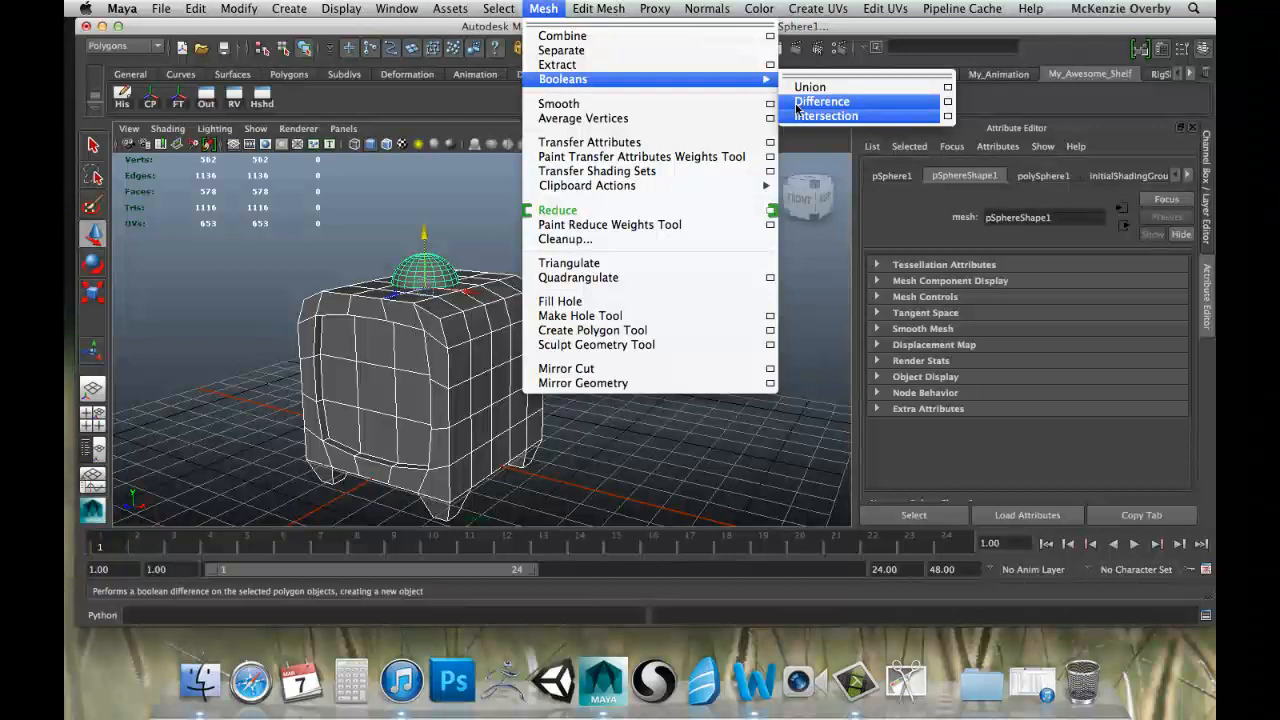
{"action": "left_click", "coordinate": [797, 104]}
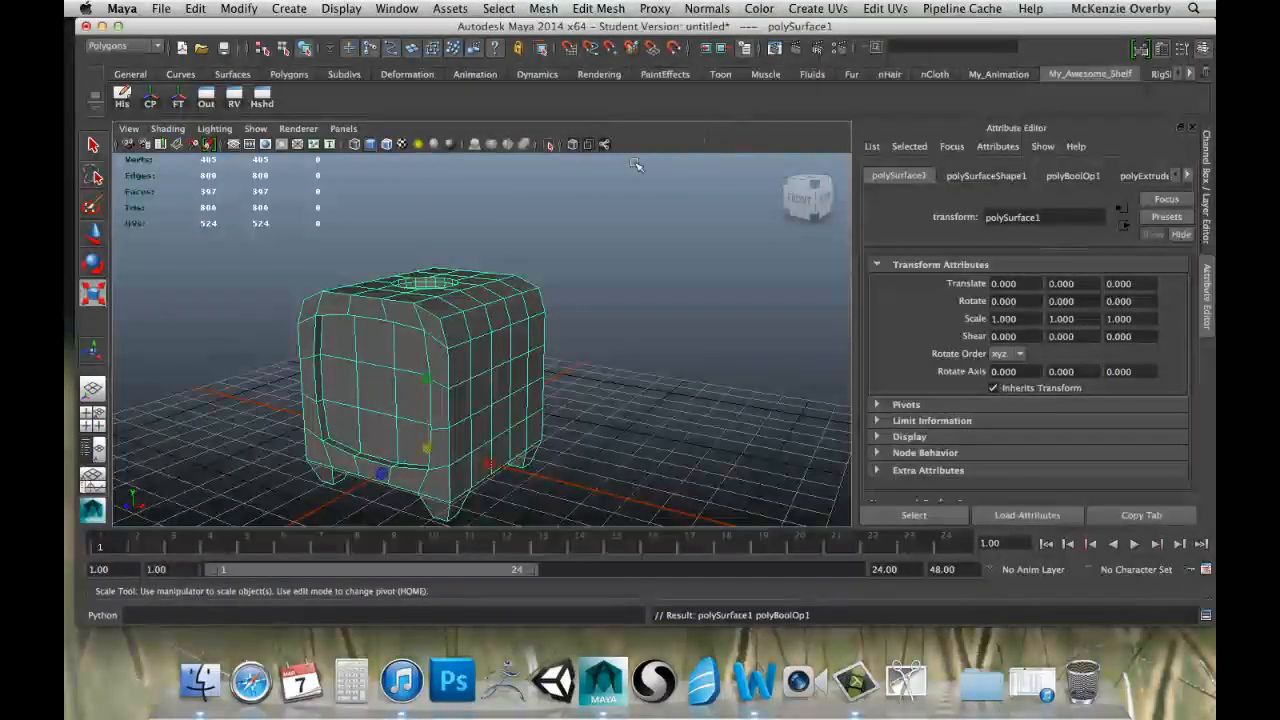
{"action": "left_click_drag", "start_coordinate": [412, 222], "coordinate": [430, 258], "text": "alt"}
{"action": "scroll", "coordinate": [443, 280], "scroll_direction": "up", "scroll_amount": 5}
{"action": "middle_click_drag", "start_coordinate": [430, 258], "coordinate": [526, 300], "text": "alt"}
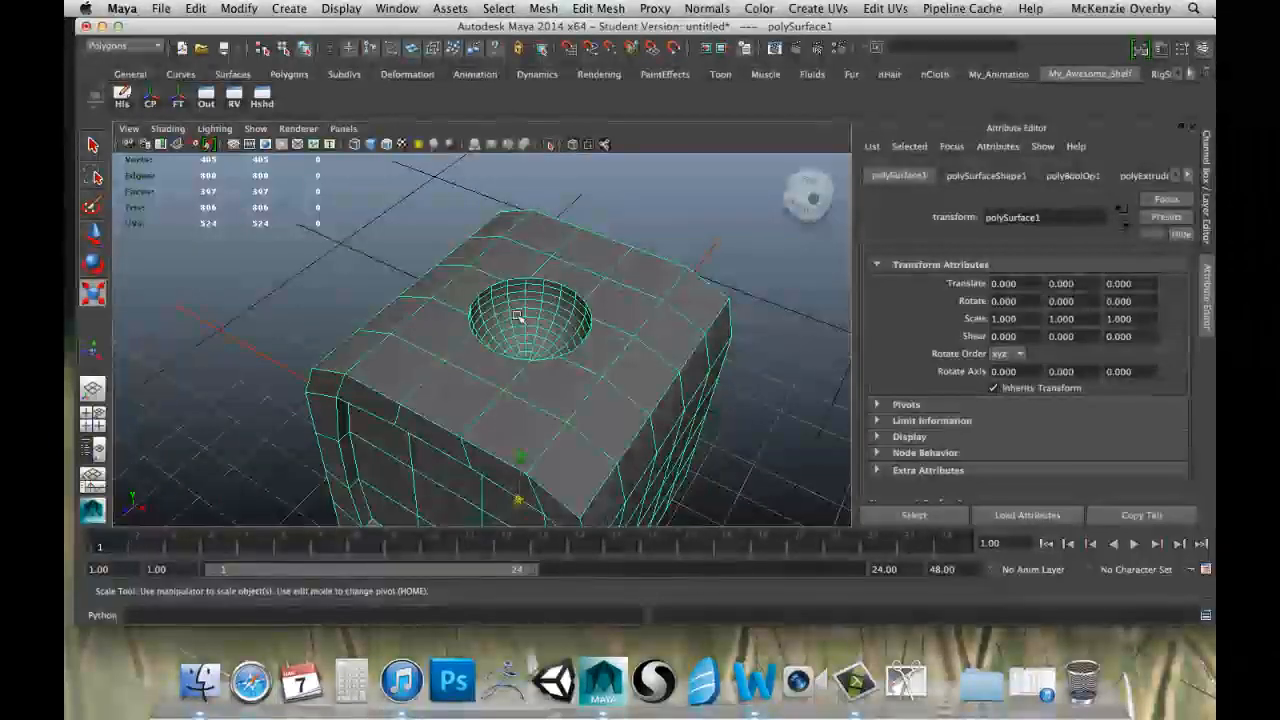
{"action": "left_click_drag", "start_coordinate": [523, 315], "coordinate": [440, 250], "text": "alt"}
{"action": "left_click_drag", "start_coordinate": [745, 377], "coordinate": [480, 420], "text": "alt"}
{"action": "left_click_drag", "start_coordinate": [545, 388], "coordinate": [526, 309], "text": "alt"}
{"action": "key", "text": "super+z"}
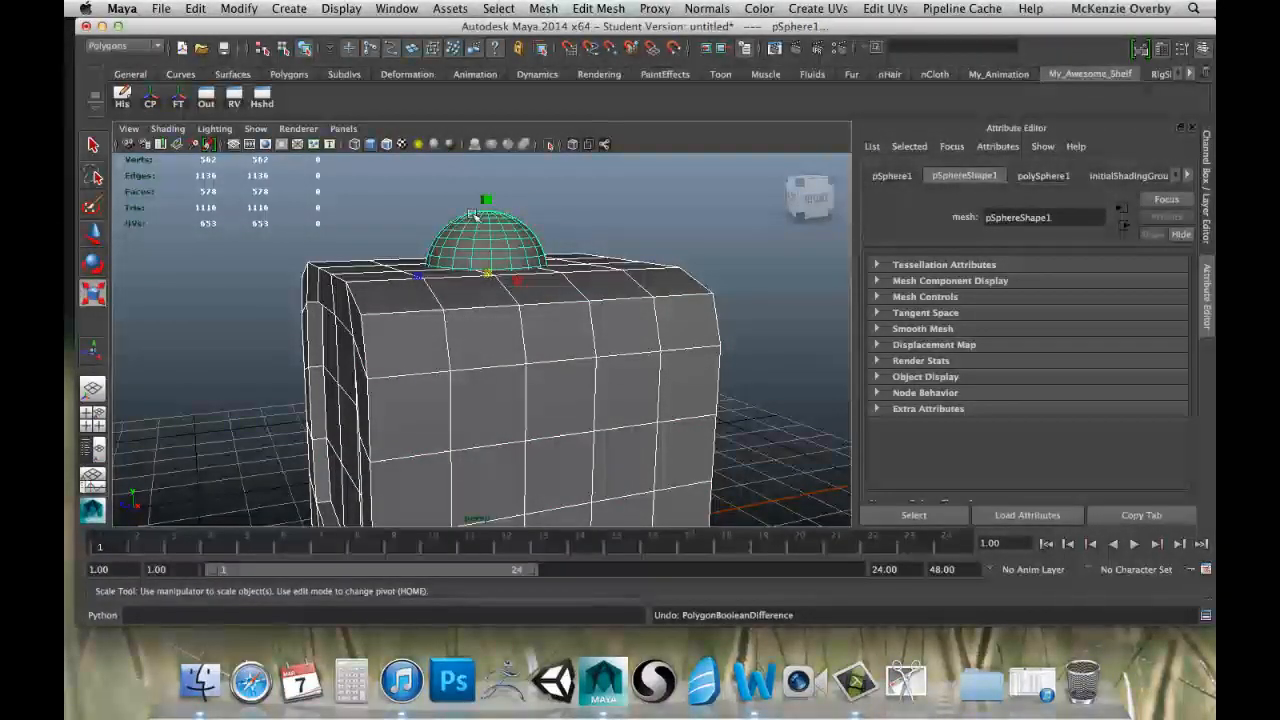
Try a Boolean Intersection of the cube and the sphere, inspect the resulting shape, and undo the operation.
{"action": "left_click_drag", "start_coordinate": [483, 199], "coordinate": [577, 242], "text": "alt"}
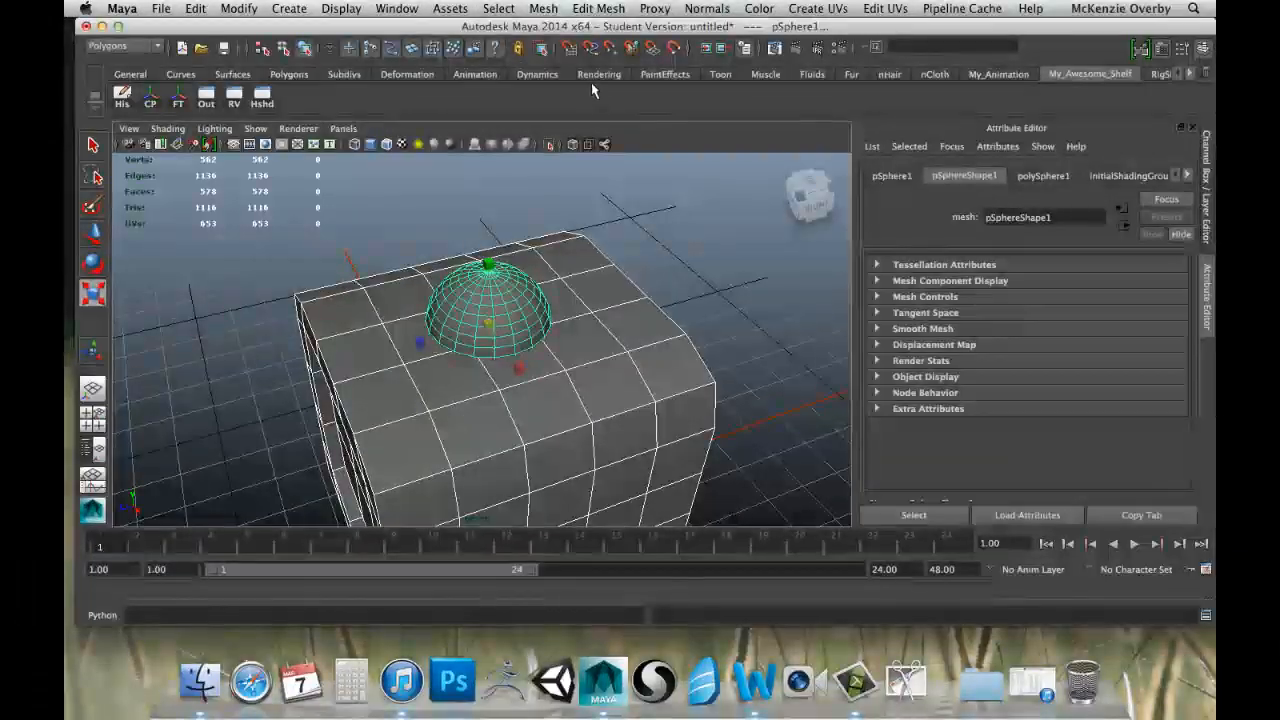
{"action": "left_click", "coordinate": [588, 8]}
{"action": "mouse_move", "coordinate": [543, 8]}
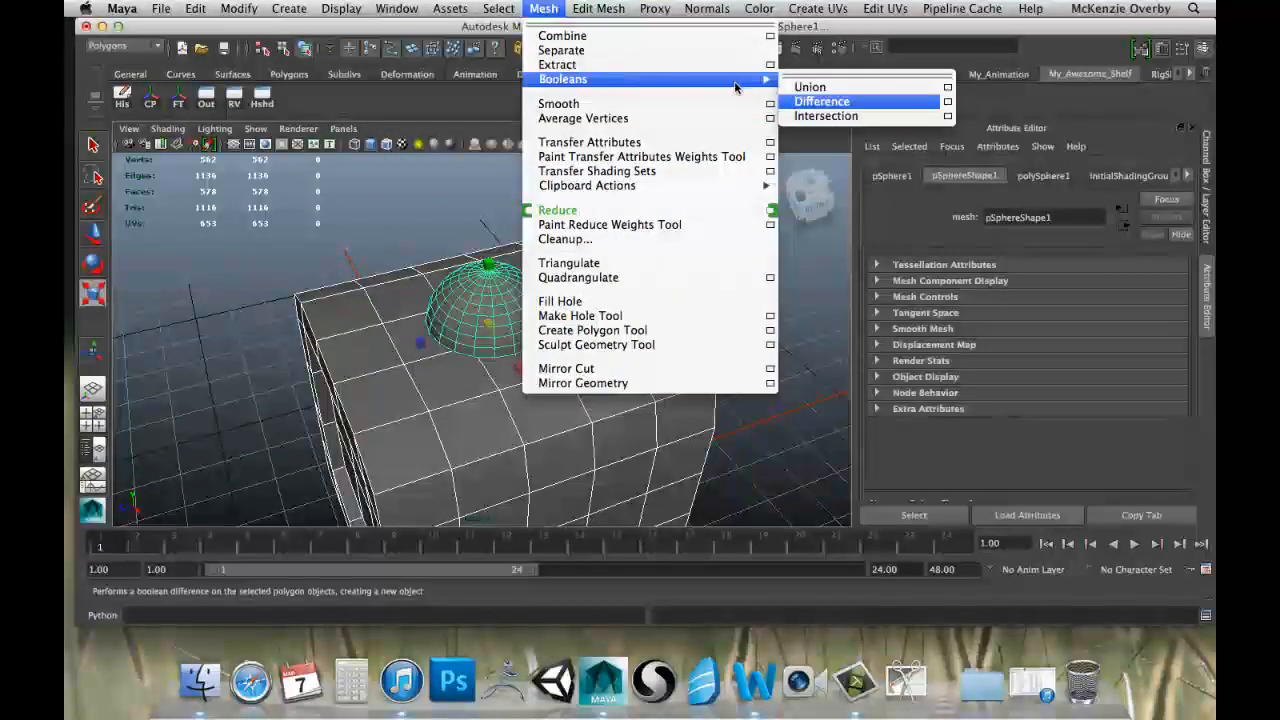
{"action": "left_click", "coordinate": [824, 116]}
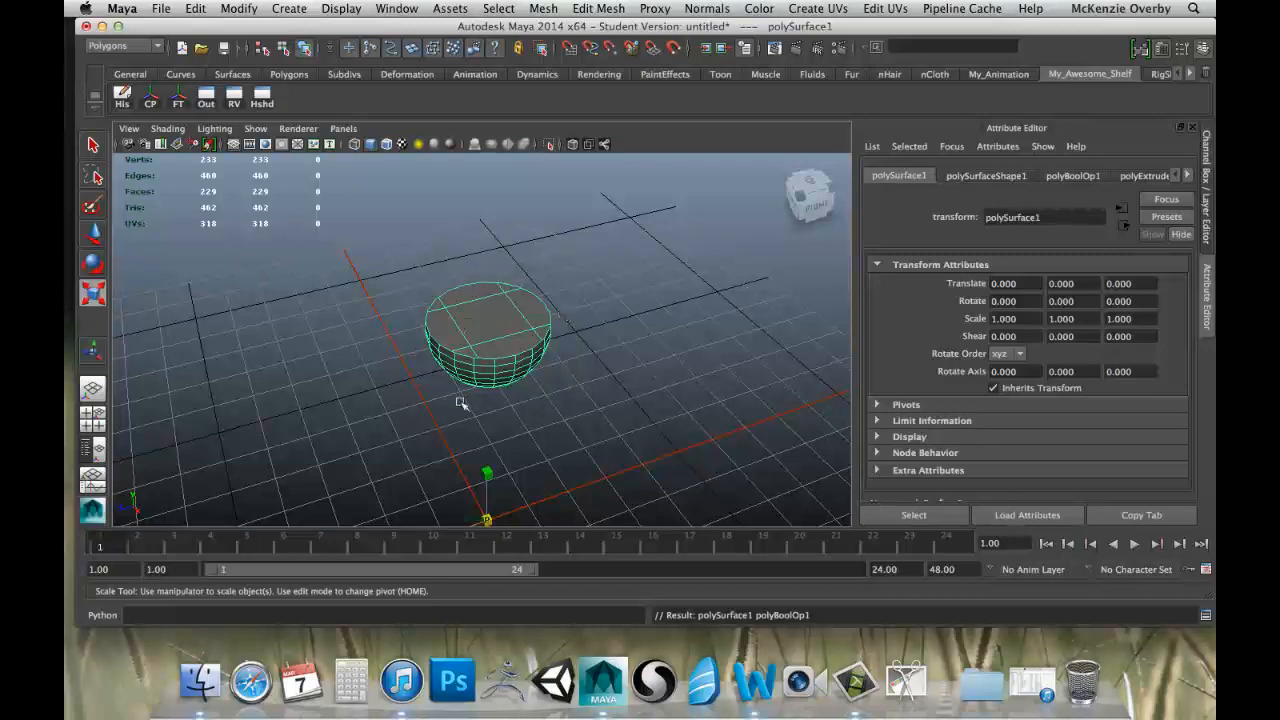
{"action": "left_click_drag", "start_coordinate": [460, 403], "coordinate": [527, 316], "text": "alt"}
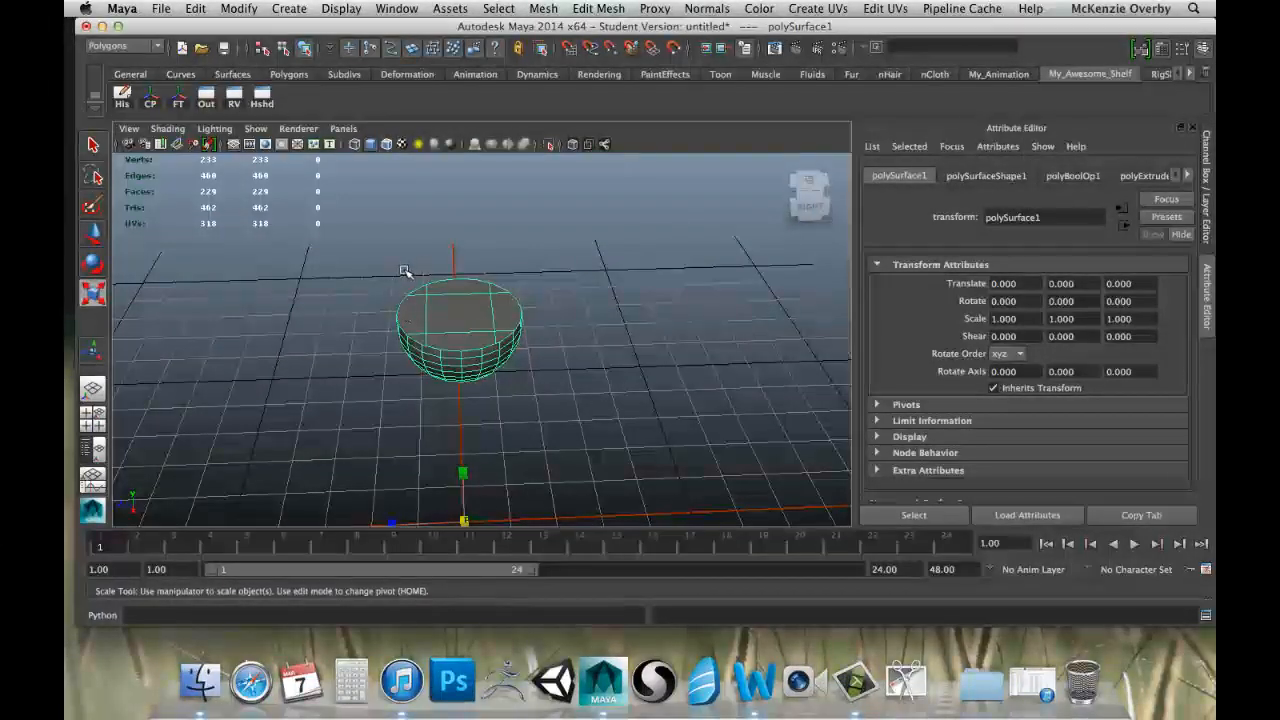
{"action": "key", "text": "z"}
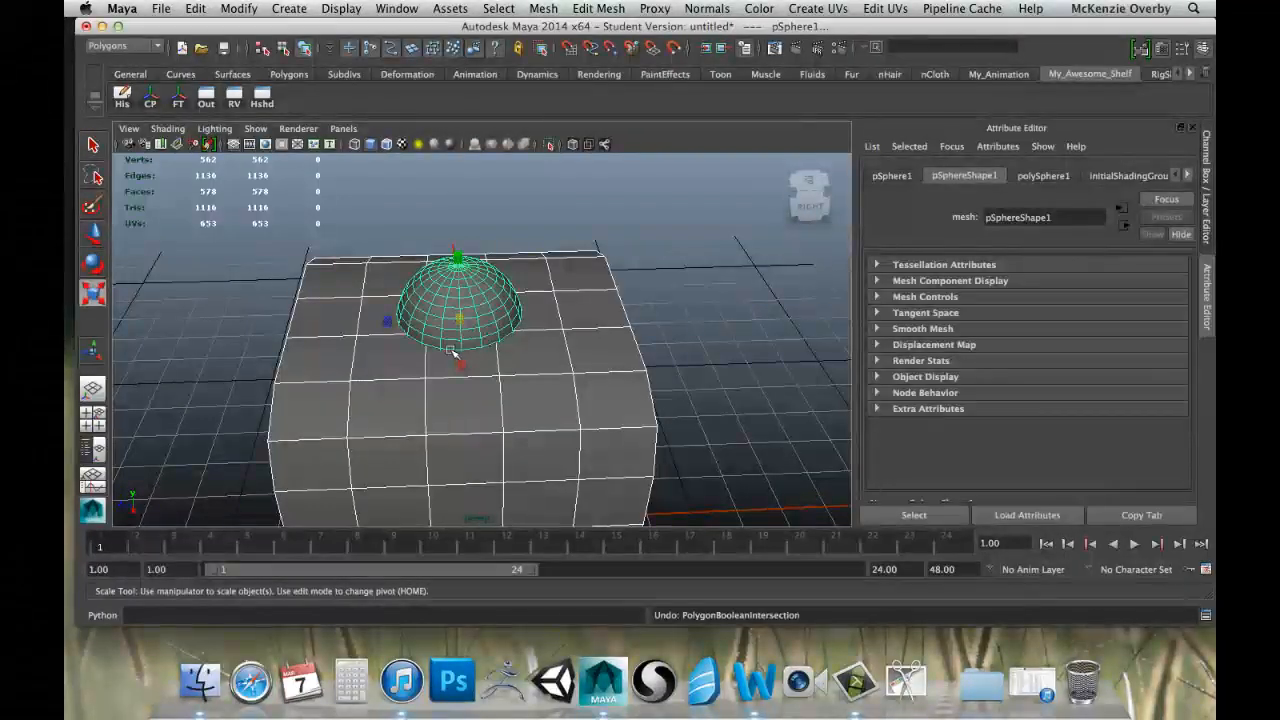
Join the cube and the sphere on its top into one mesh with a Boolean Union.
{"action": "left_click_drag", "start_coordinate": [496, 328], "coordinate": [545, 281], "text": "alt"}
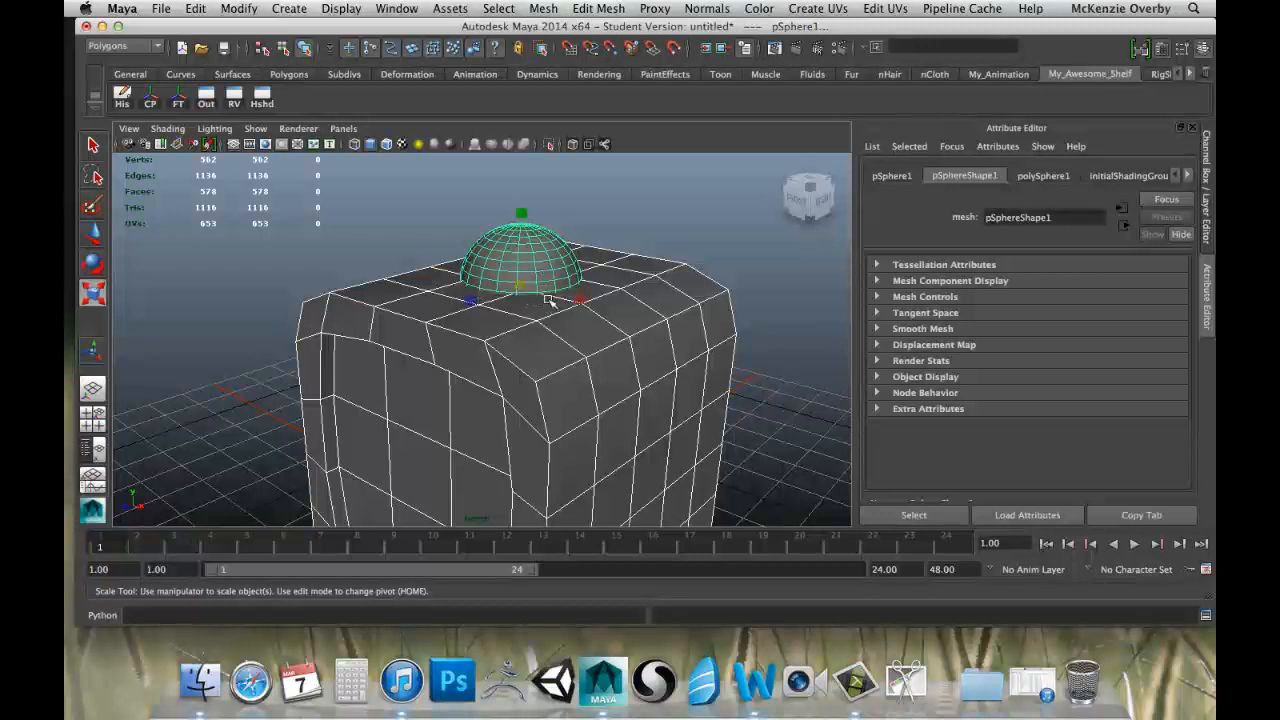
{"action": "left_click", "coordinate": [579, 9]}
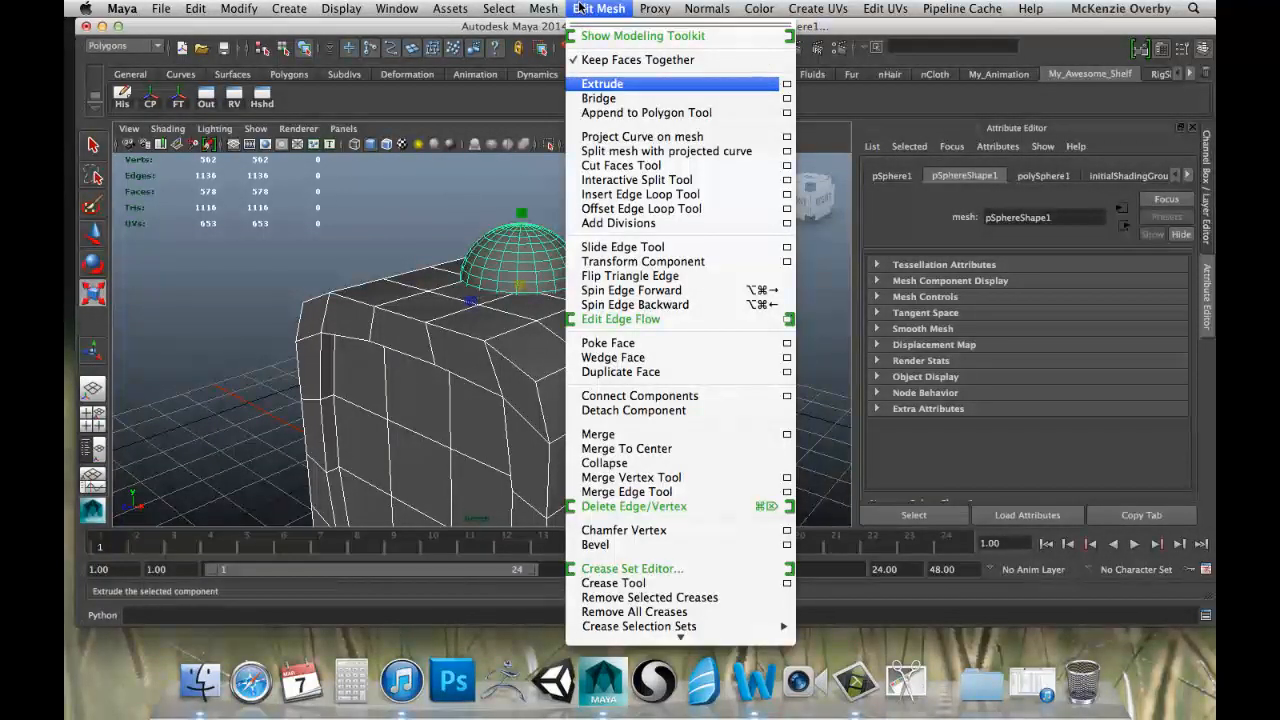
{"action": "mouse_move", "coordinate": [552, 9]}
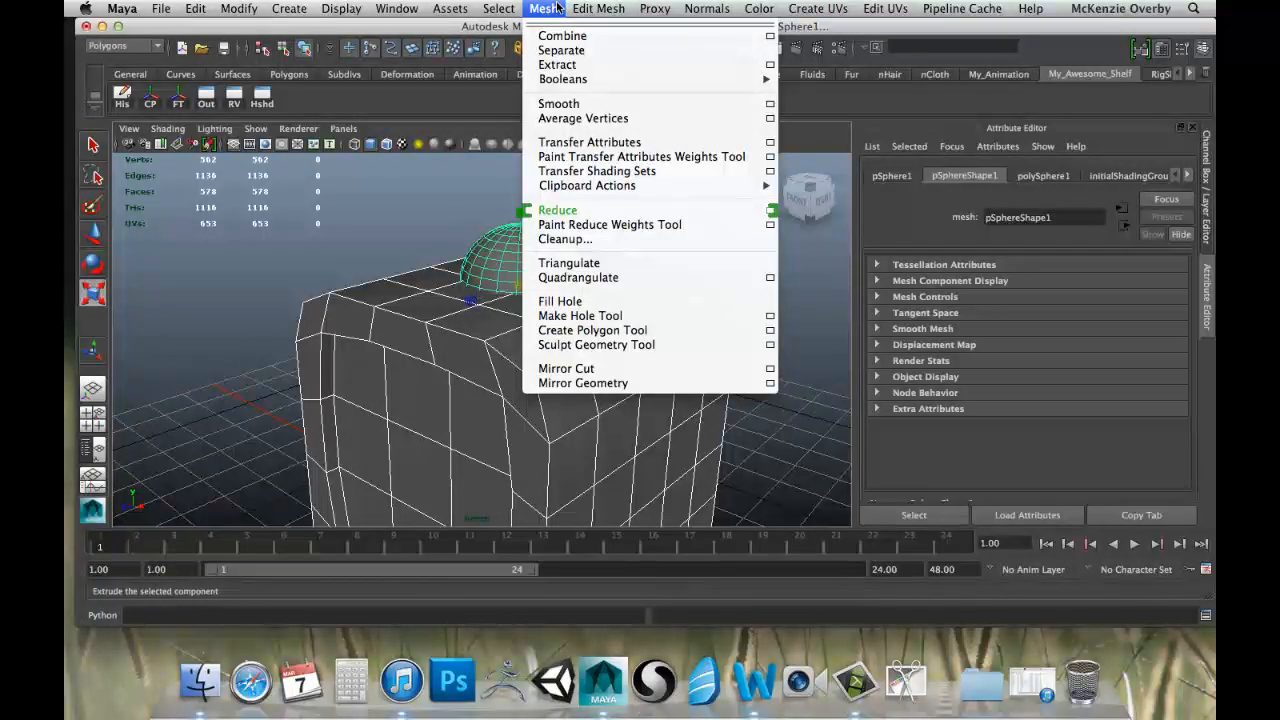
{"action": "mouse_move", "coordinate": [757, 82]}
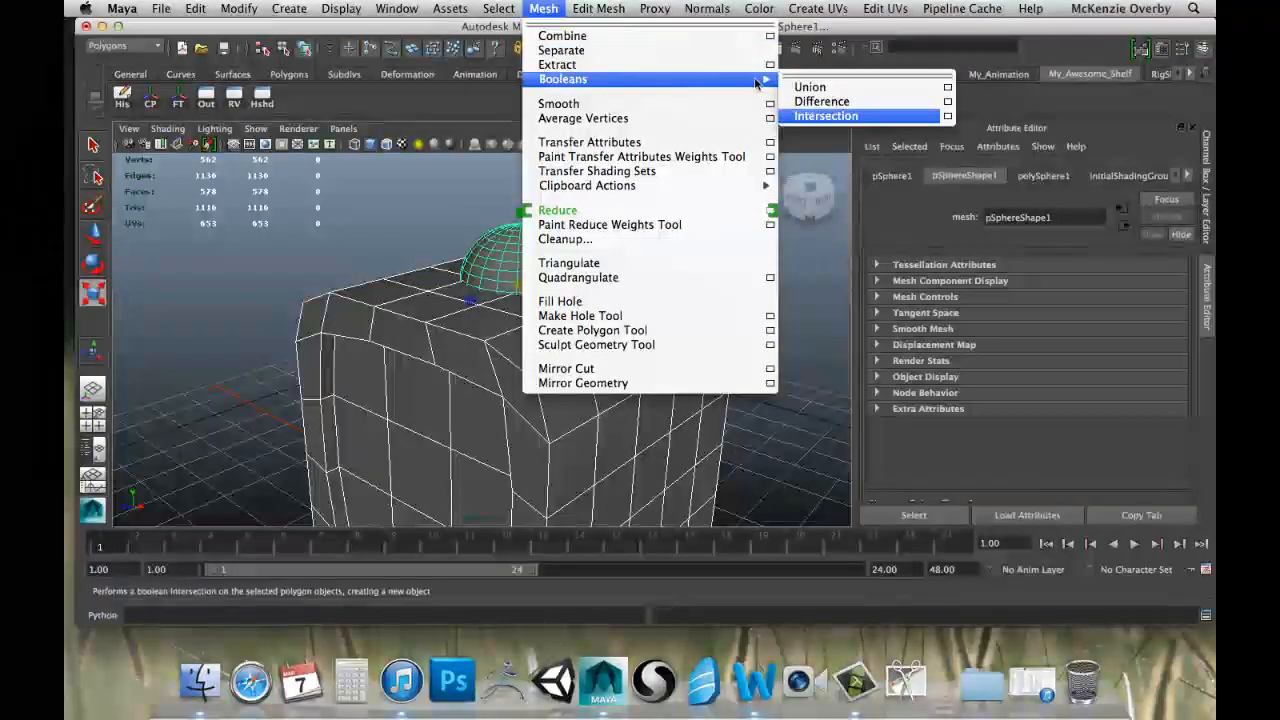
{"action": "left_click", "coordinate": [812, 88]}
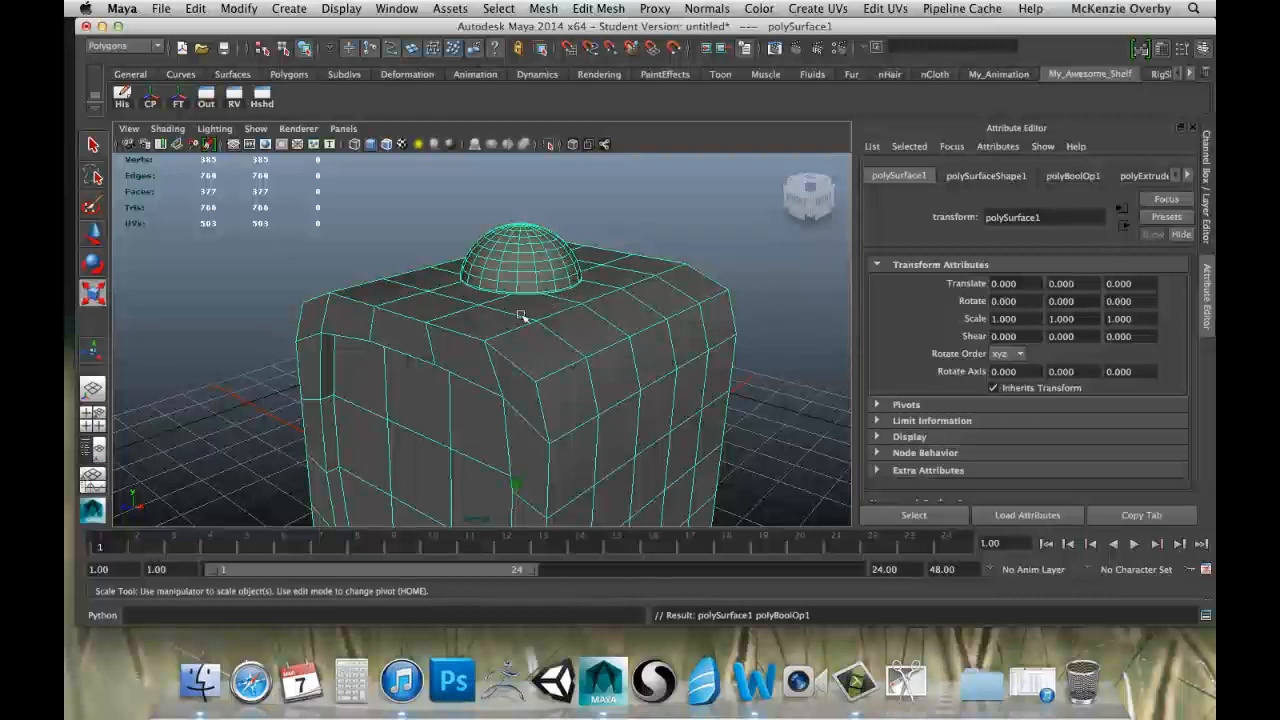
Examine the joined cube and dome from several sides, close up and from a distance.
{"action": "left_click_drag", "start_coordinate": [521, 316], "coordinate": [369, 308], "text": "alt"}
{"action": "right_click_drag", "start_coordinate": [369, 308], "coordinate": [428, 301], "text": "alt"}
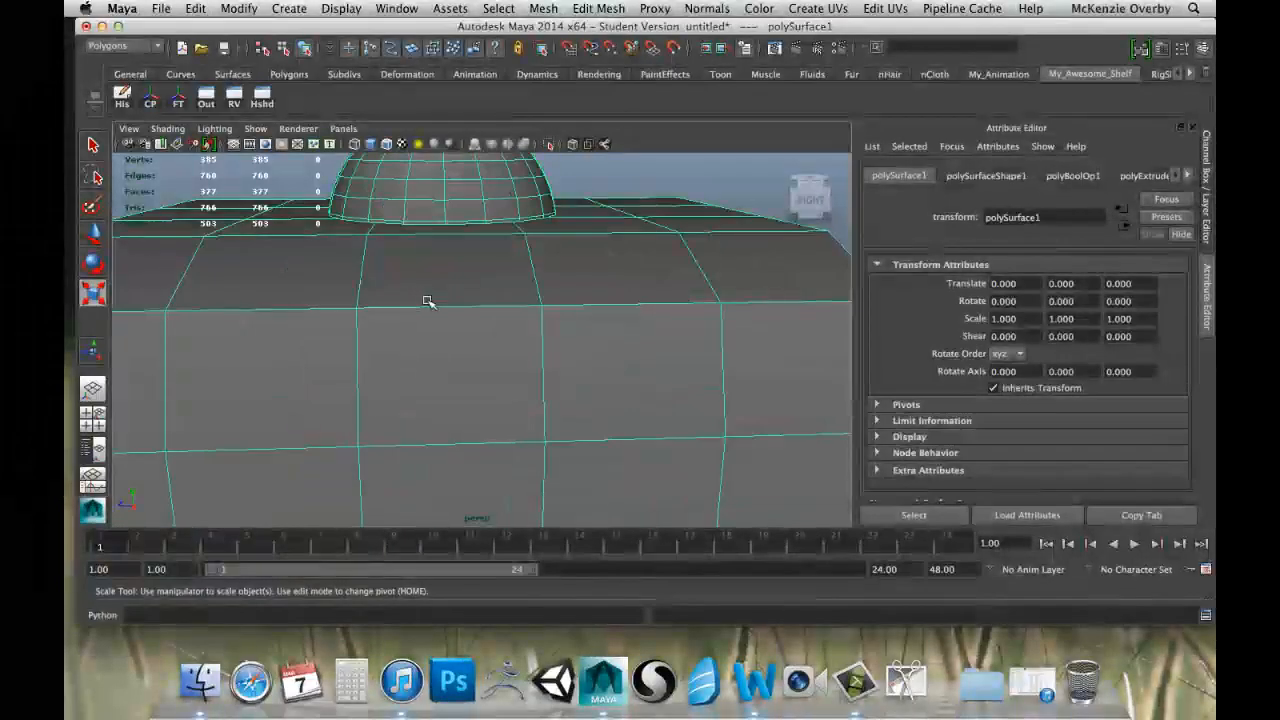
{"action": "left_click_drag", "start_coordinate": [428, 301], "coordinate": [510, 212], "text": "alt"}
{"action": "scroll", "coordinate": [437, 289], "scroll_direction": "up", "scroll_amount": 6}
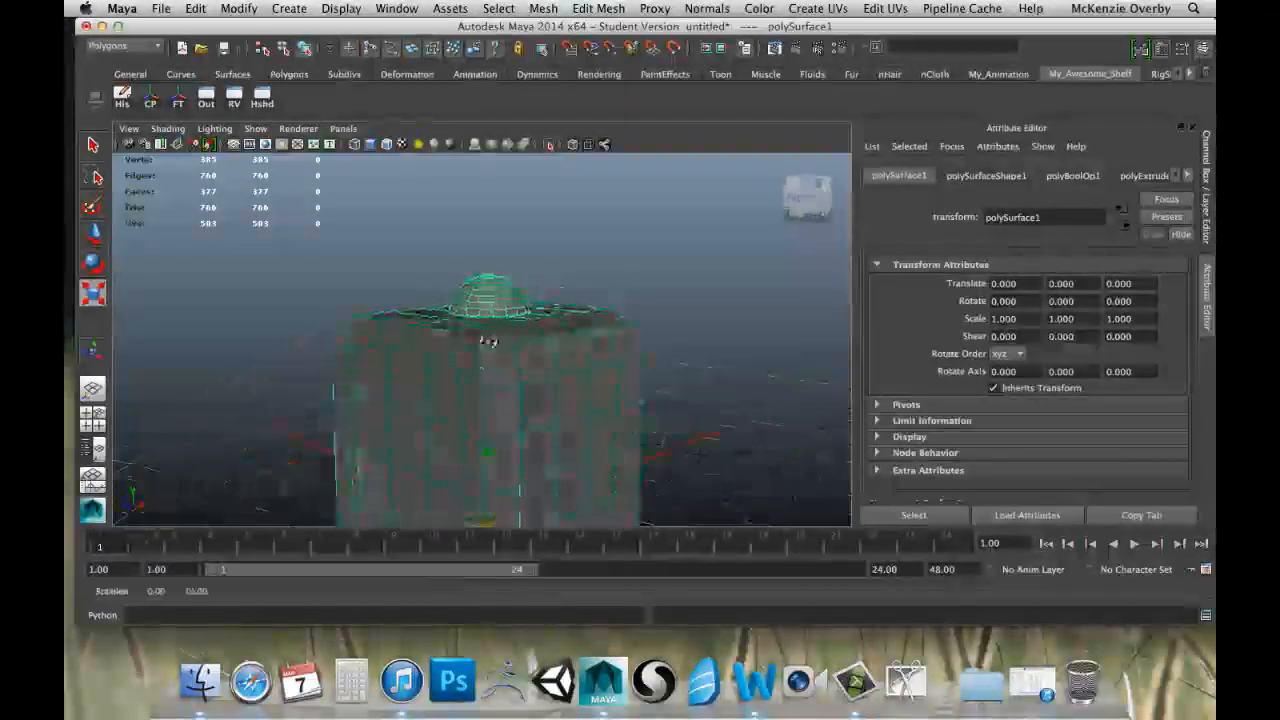
{"action": "left_click_drag", "start_coordinate": [452, 360], "coordinate": [551, 331], "text": "alt"}
{"action": "scroll", "coordinate": [550, 325], "scroll_direction": "up", "scroll_amount": 8}
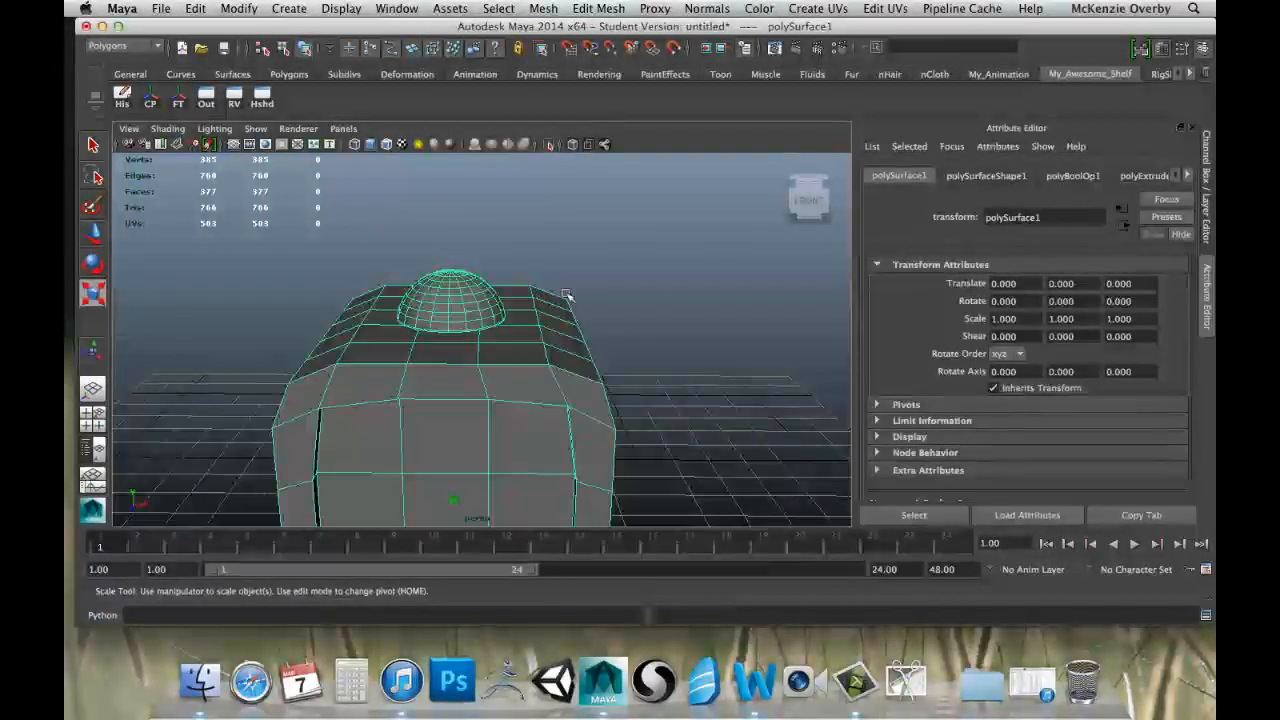
{"action": "left_click_drag", "start_coordinate": [567, 296], "coordinate": [580, 330], "text": "alt"}
{"action": "left_click_drag", "start_coordinate": [427, 303], "coordinate": [559, 224], "text": "alt"}
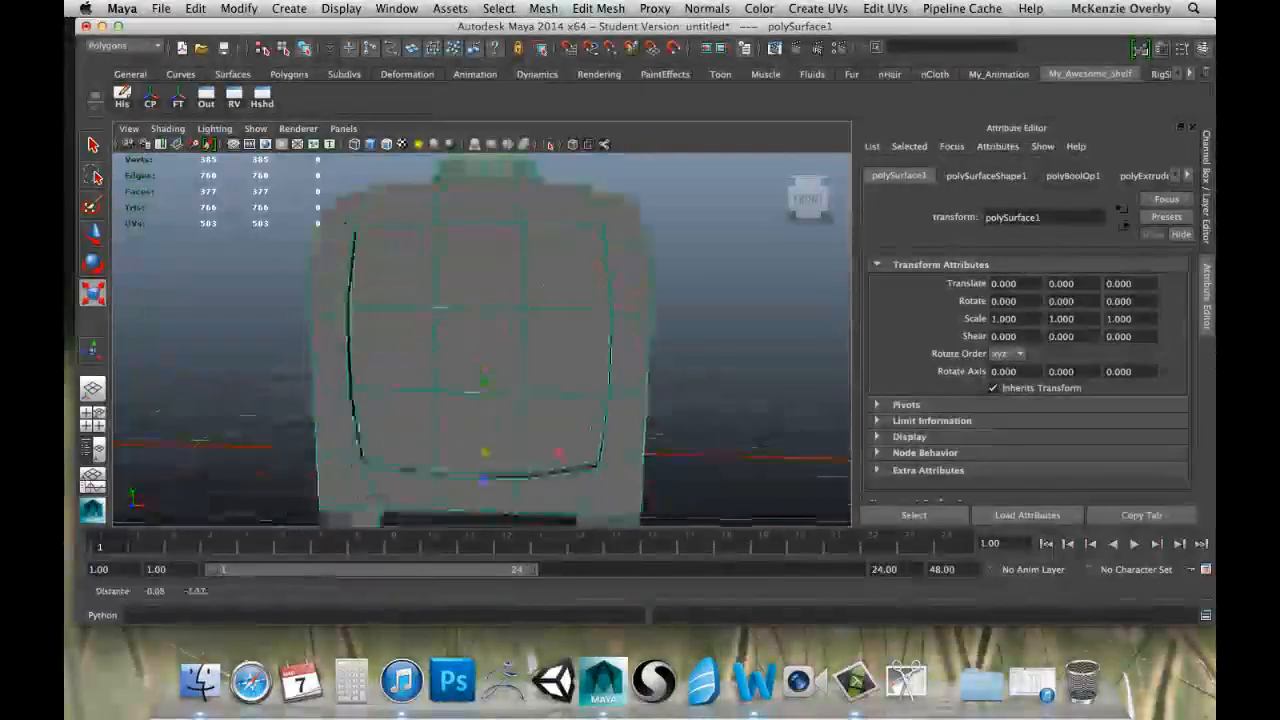
{"action": "scroll", "coordinate": [570, 216], "scroll_direction": "down", "scroll_amount": 6}
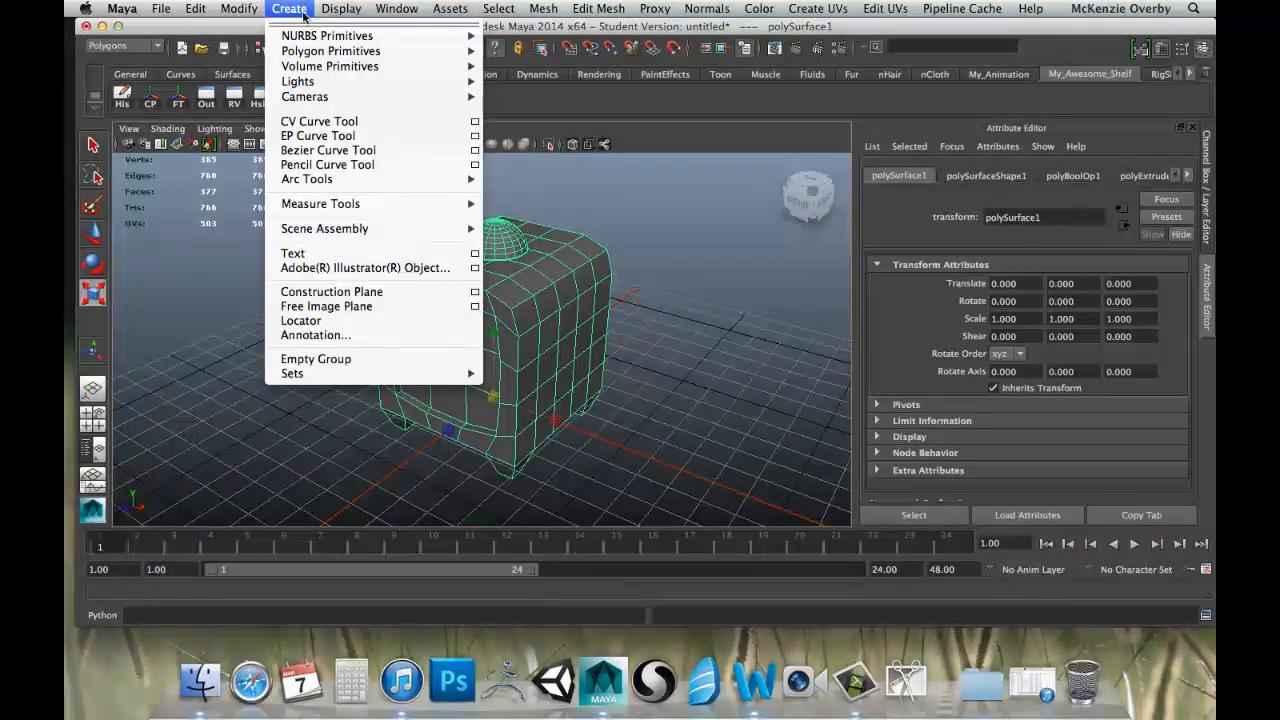
Create a polygon cylinder and raise it above the dome to about 7.1 in Y.
{"action": "mouse_move", "coordinate": [420, 51]}
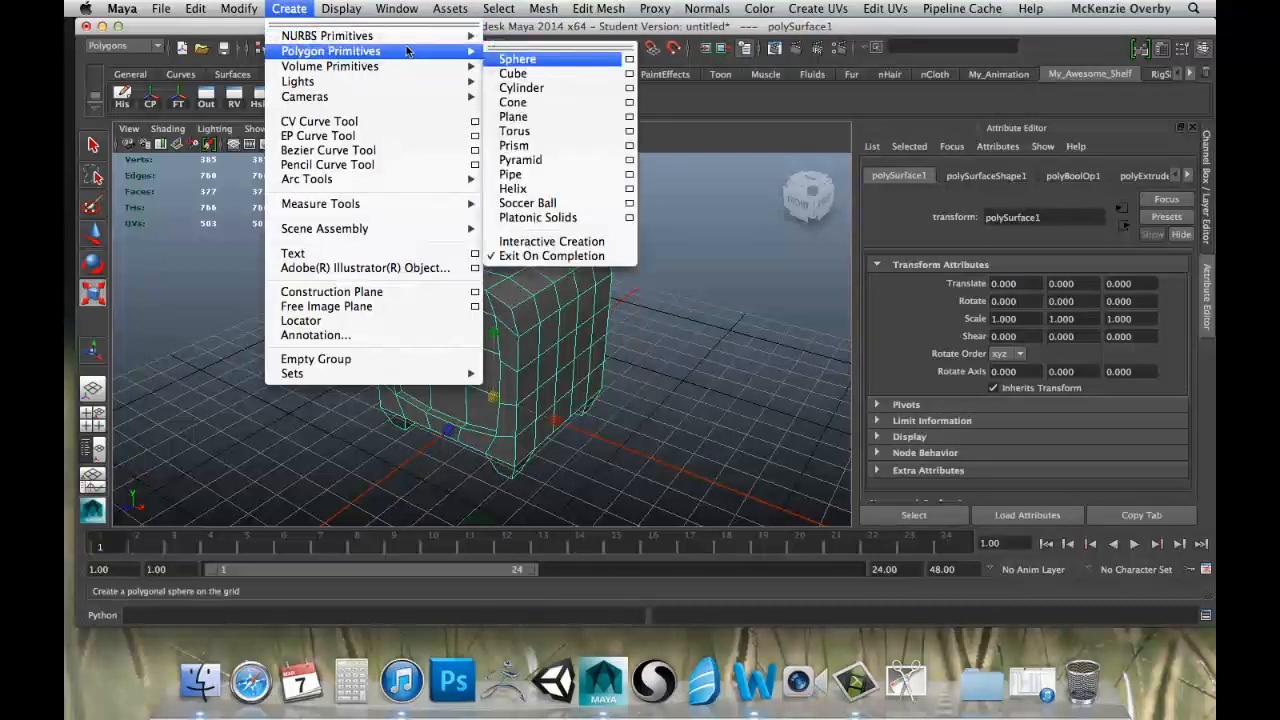
{"action": "left_click", "coordinate": [522, 88]}
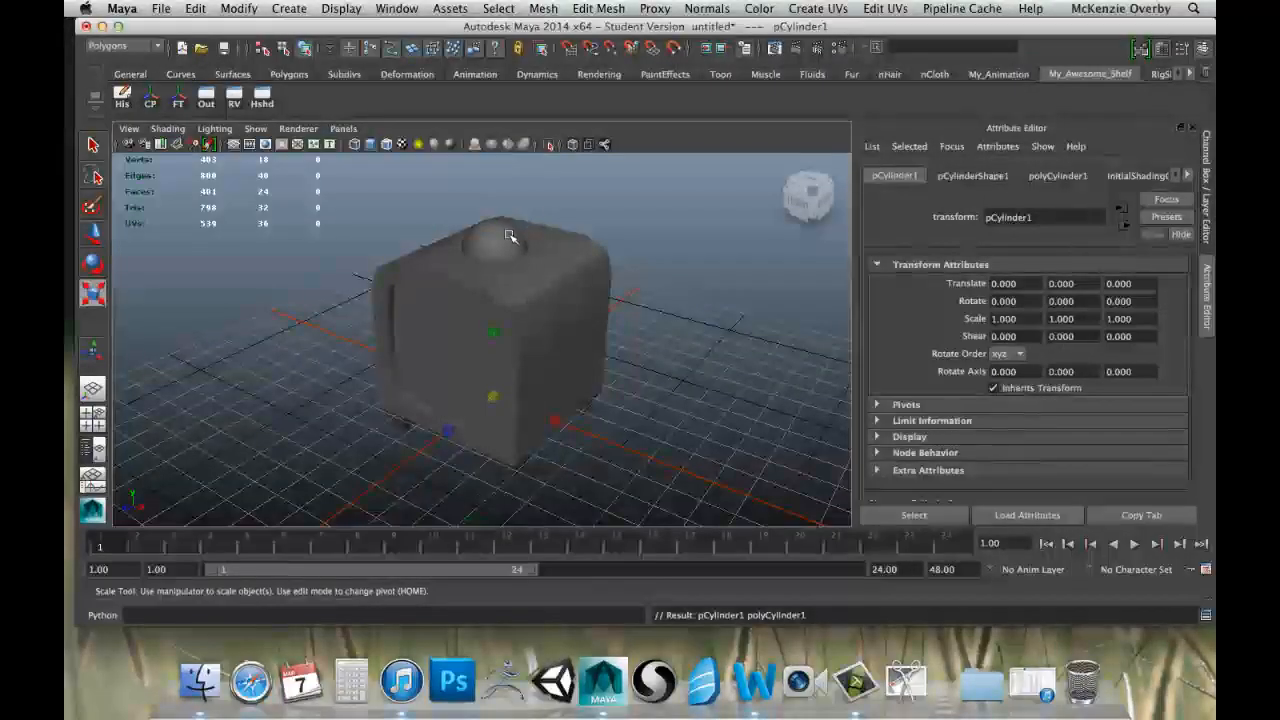
{"action": "key", "text": "w"}
{"action": "left_click_drag", "start_coordinate": [494, 287], "coordinate": [495, 283]}
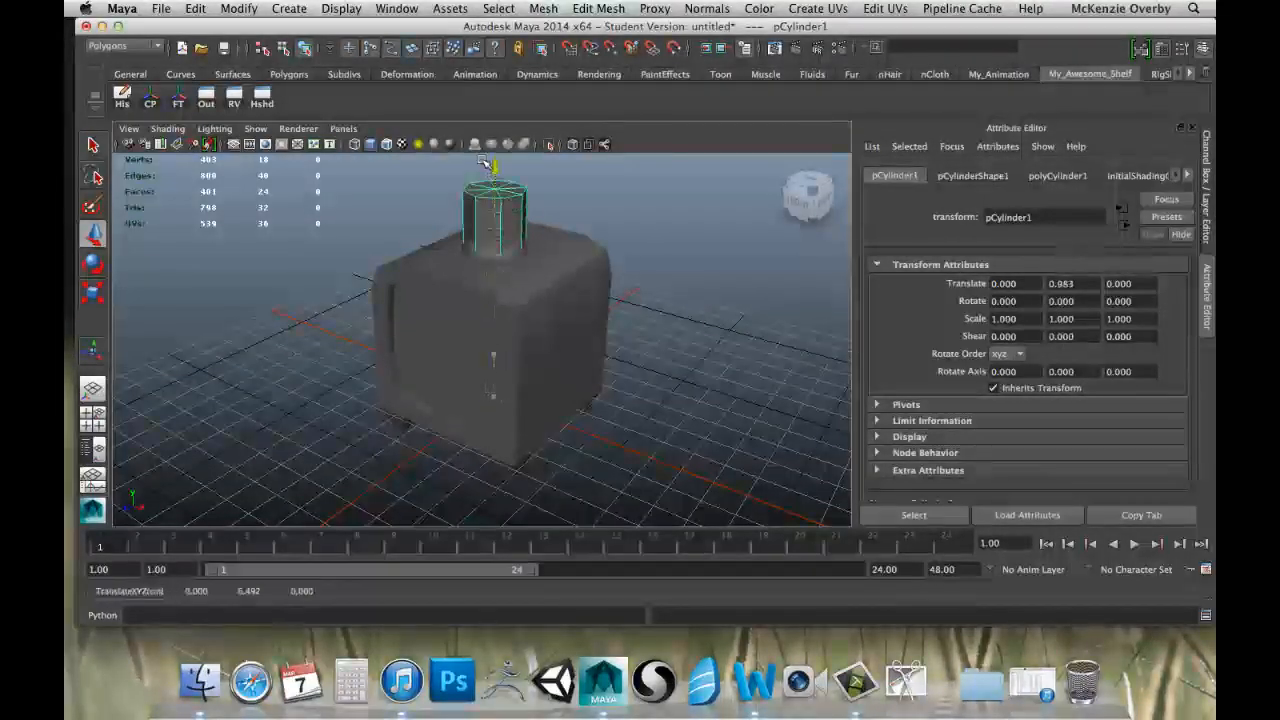
{"action": "left_click_drag", "start_coordinate": [482, 161], "coordinate": [477, 139]}
{"action": "middle_click_drag", "start_coordinate": [518, 211], "coordinate": [533, 303], "text": "alt"}
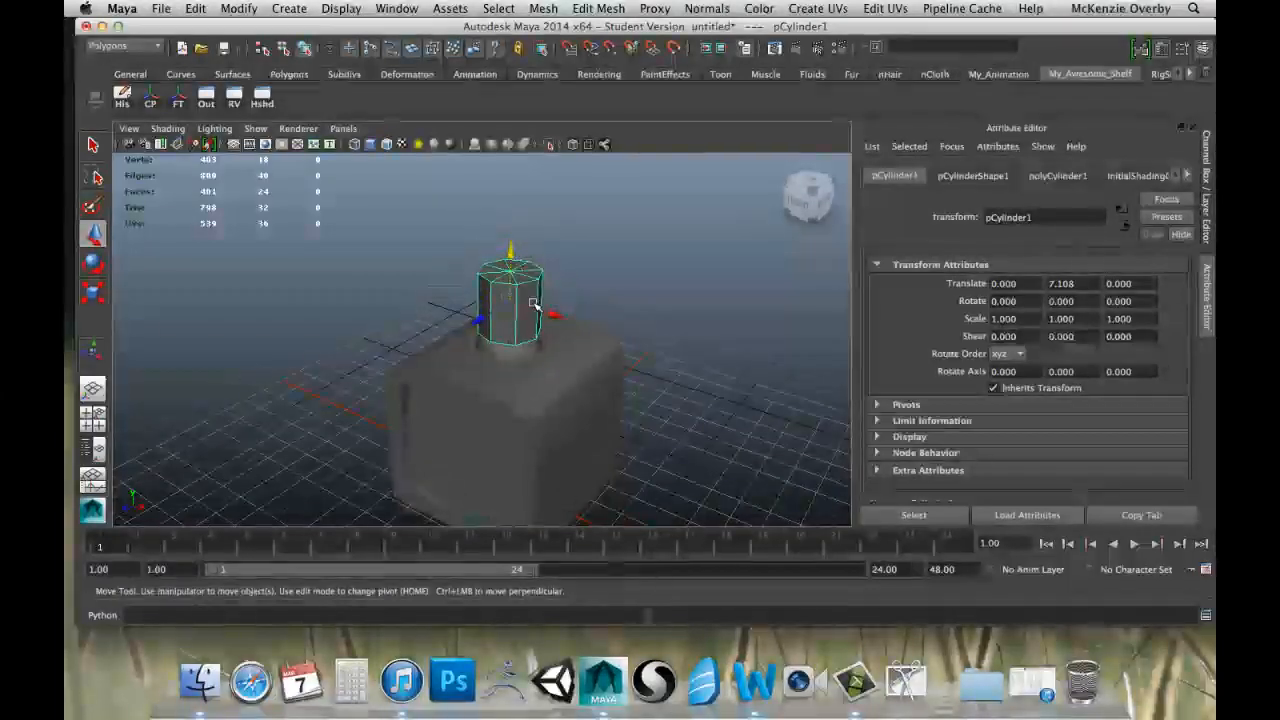
Scale the cylinder down to a thin antenna rod at about 0.037 and raise it to about 7.9 in Y.
{"action": "key", "text": "r"}
{"action": "left_click_drag", "start_coordinate": [531, 302], "coordinate": [463, 294]}
{"action": "left_click_drag", "start_coordinate": [510, 232], "coordinate": [500, 66]}
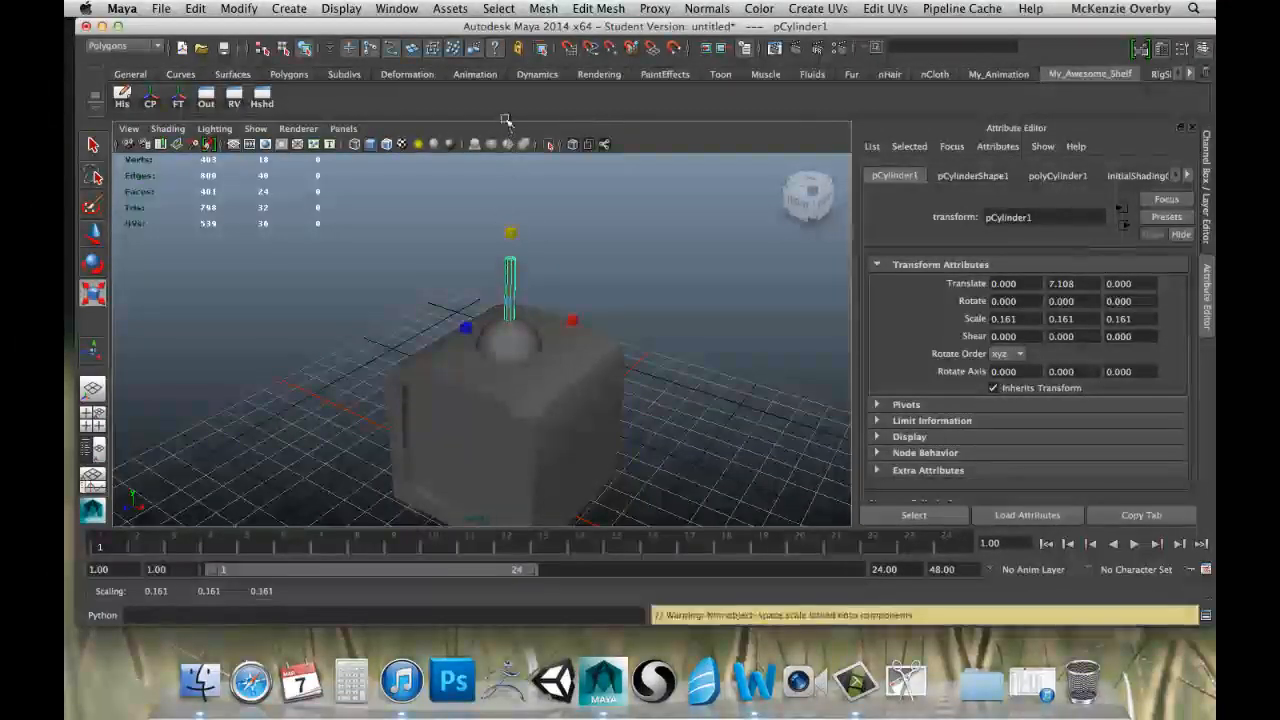
{"action": "key", "text": "w"}
{"action": "left_click_drag", "start_coordinate": [513, 252], "coordinate": [510, 220]}
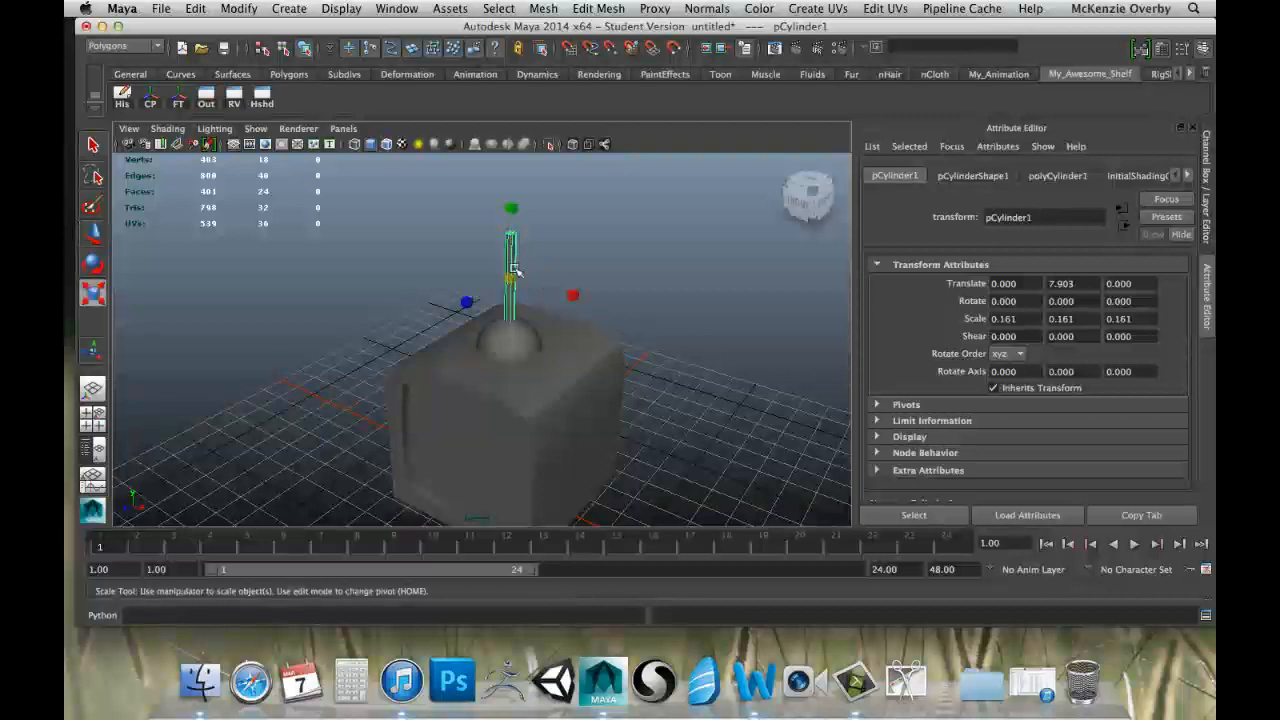
{"action": "left_click_drag", "start_coordinate": [513, 268], "coordinate": [487, 66]}
{"action": "left_click_drag", "start_coordinate": [511, 205], "coordinate": [506, 180]}
Tilt the antenna rod about 21.7 degrees around Z and shift it to about -1.0 in X and 0.18 in Z.
{"action": "key", "text": "w"}
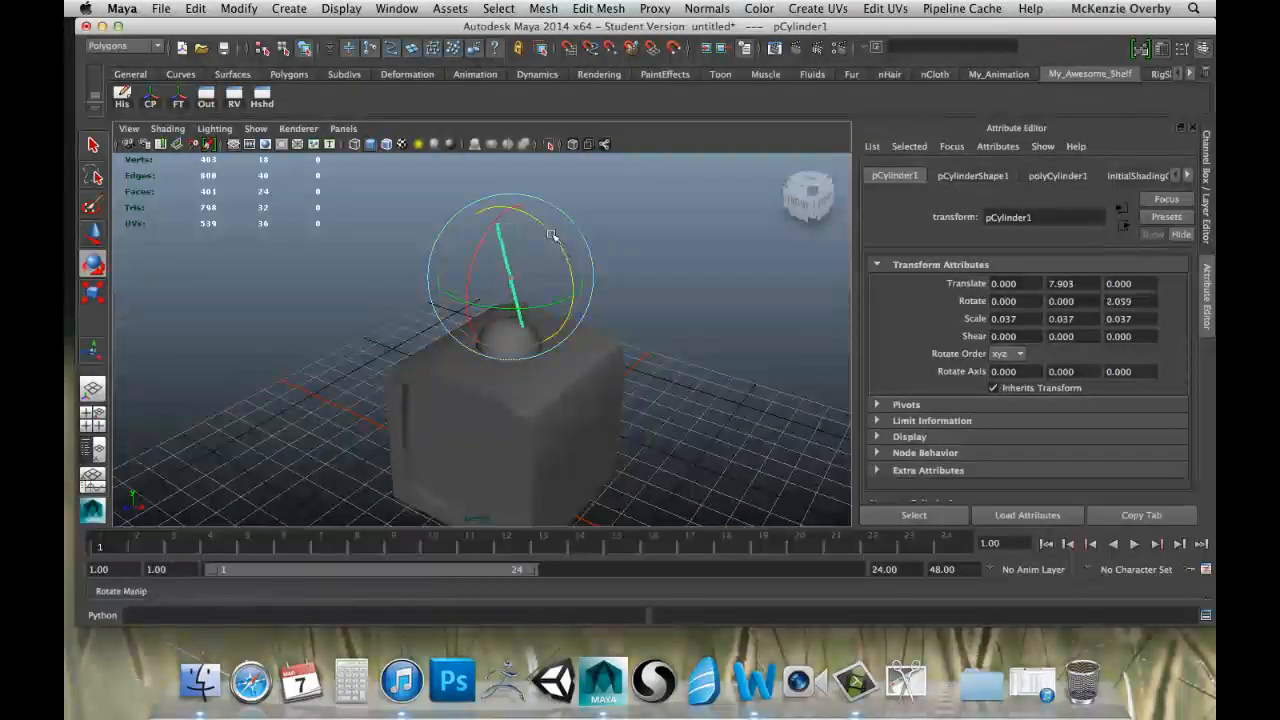
{"action": "left_click_drag", "start_coordinate": [550, 234], "coordinate": [551, 229]}
{"action": "key", "text": "w"}
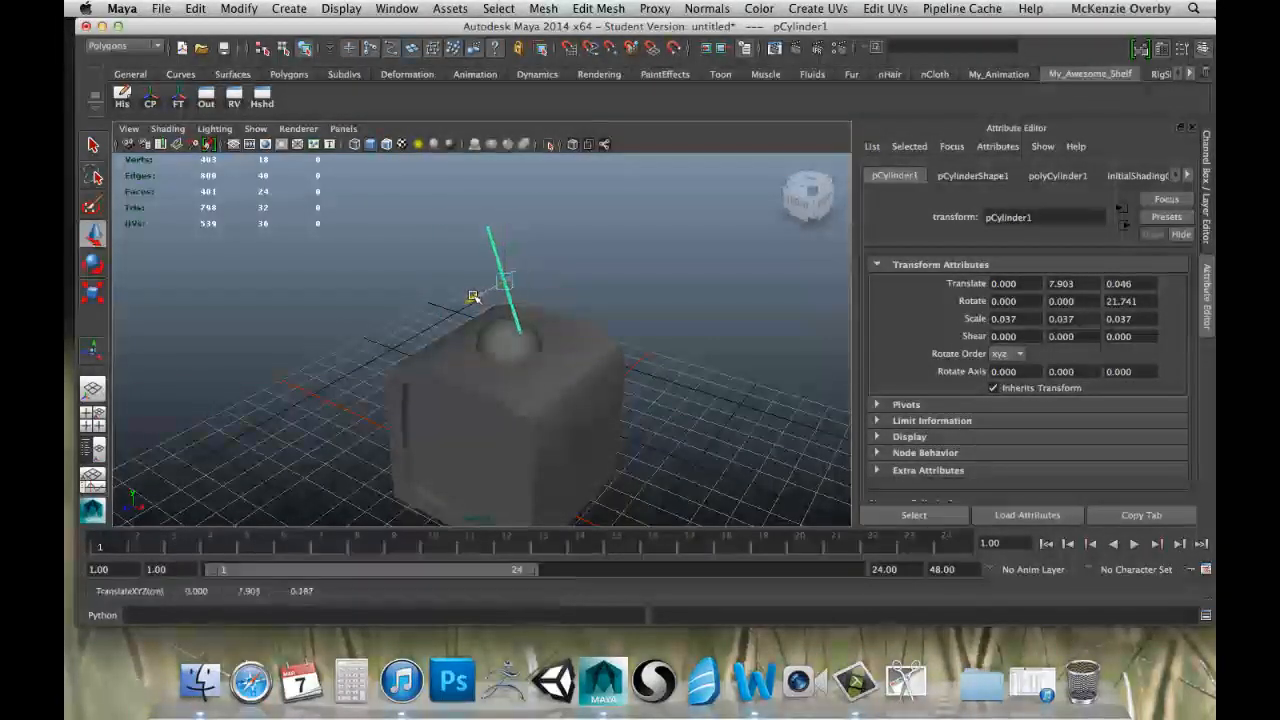
{"action": "left_click_drag", "start_coordinate": [522, 292], "coordinate": [570, 308]}
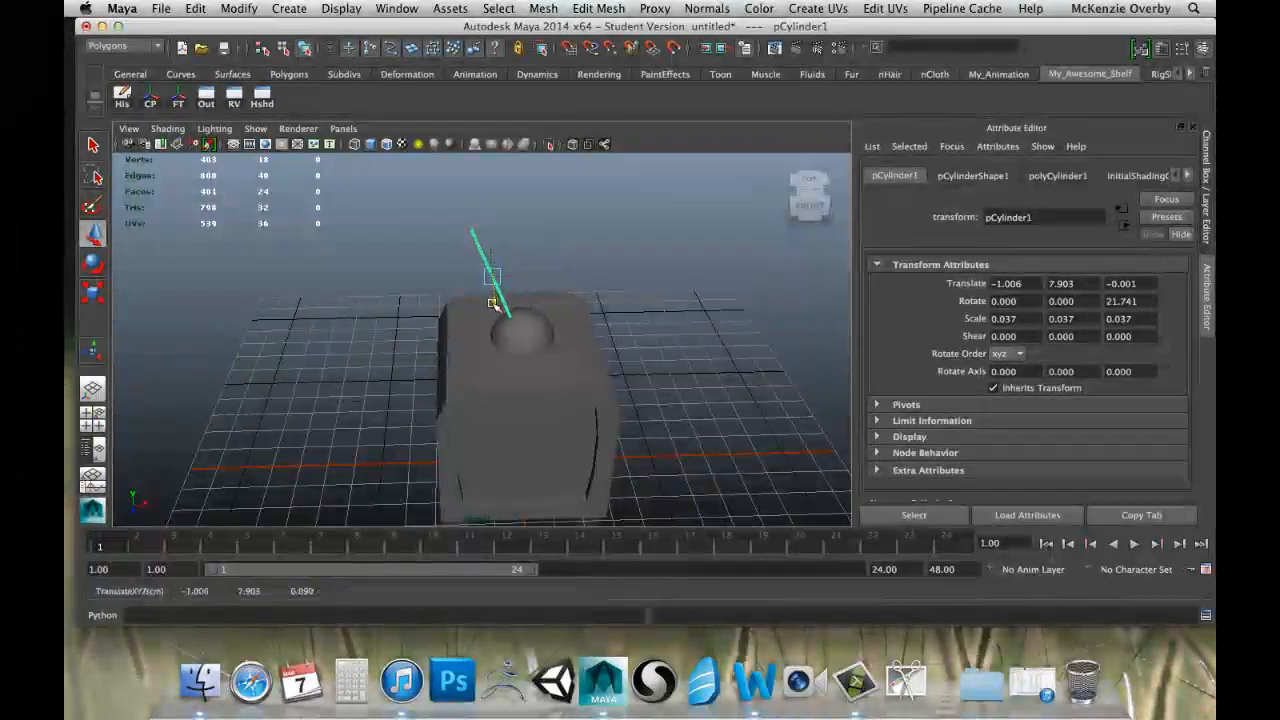
{"action": "left_click_drag", "start_coordinate": [494, 301], "coordinate": [581, 269]}
Check the selection of the joined cube alone and together with the antenna rod, and clear it.
{"action": "scroll", "coordinate": [509, 286], "scroll_direction": "up", "scroll_amount": 4}
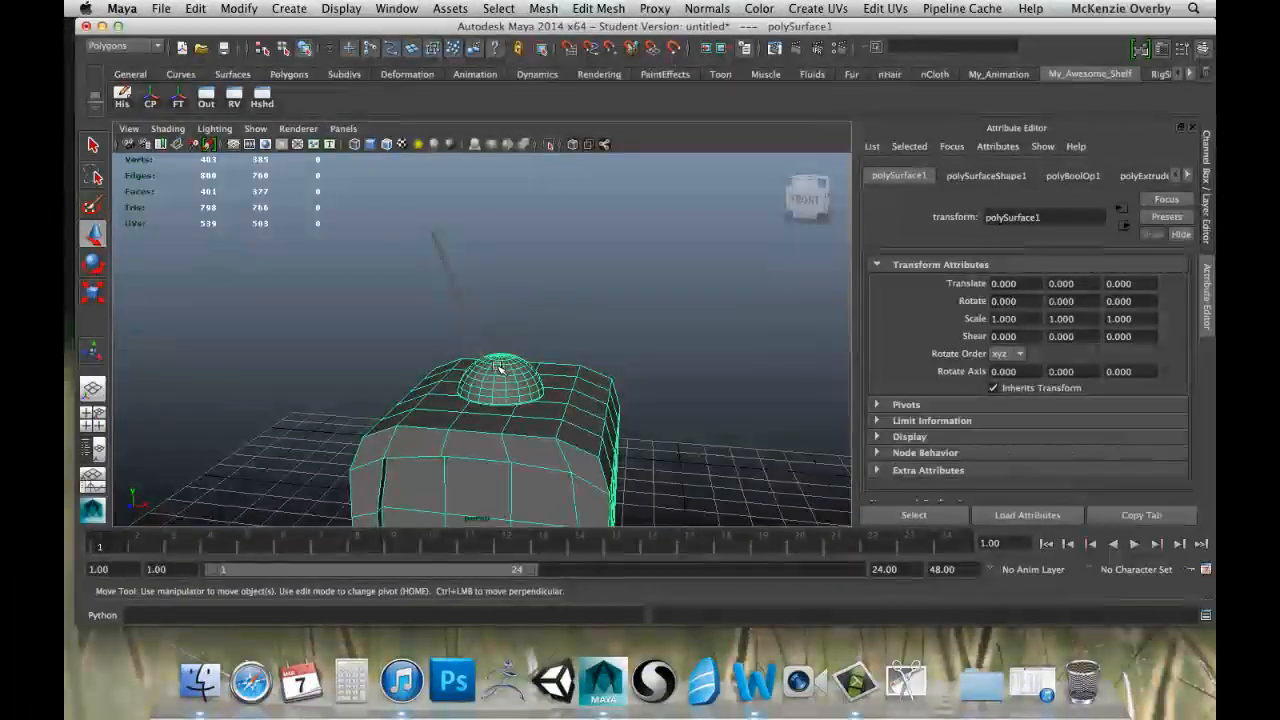
{"action": "key", "text": "ctrl+z"}
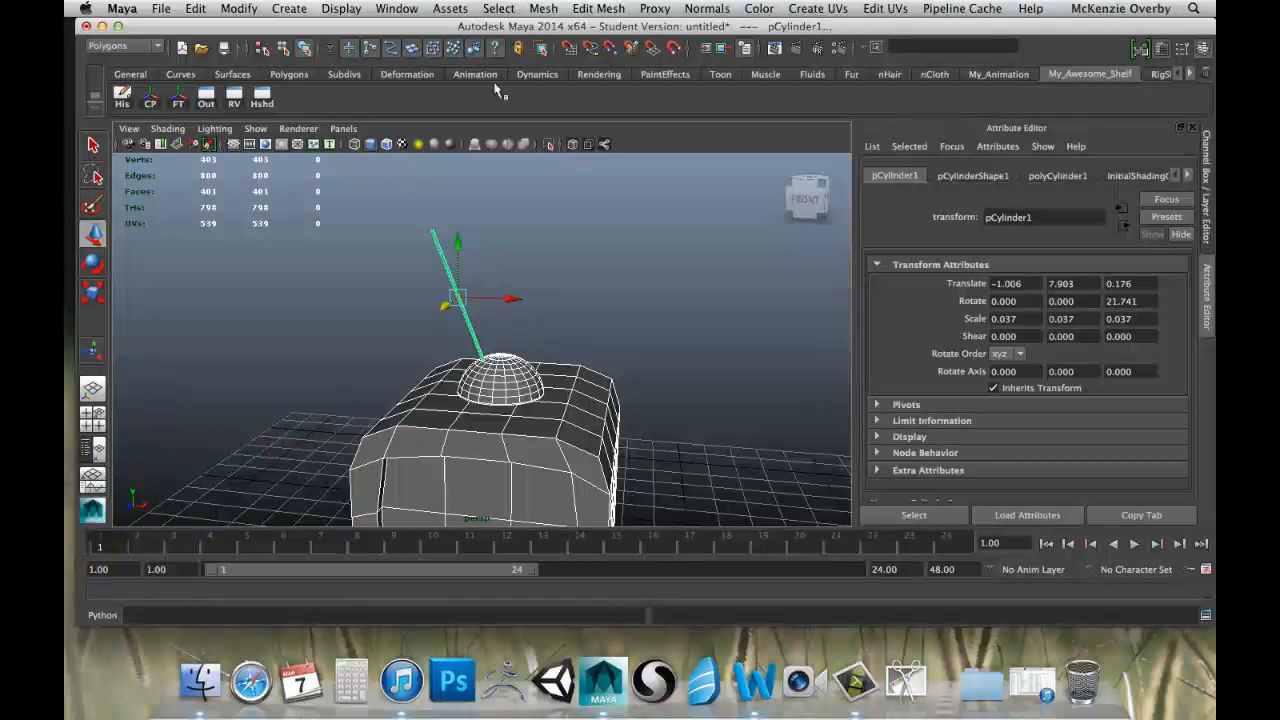
{"action": "left_click", "coordinate": [528, 223]}
Select only the antenna rod above the dome and duplicate it.
{"action": "left_click", "coordinate": [463, 313]}
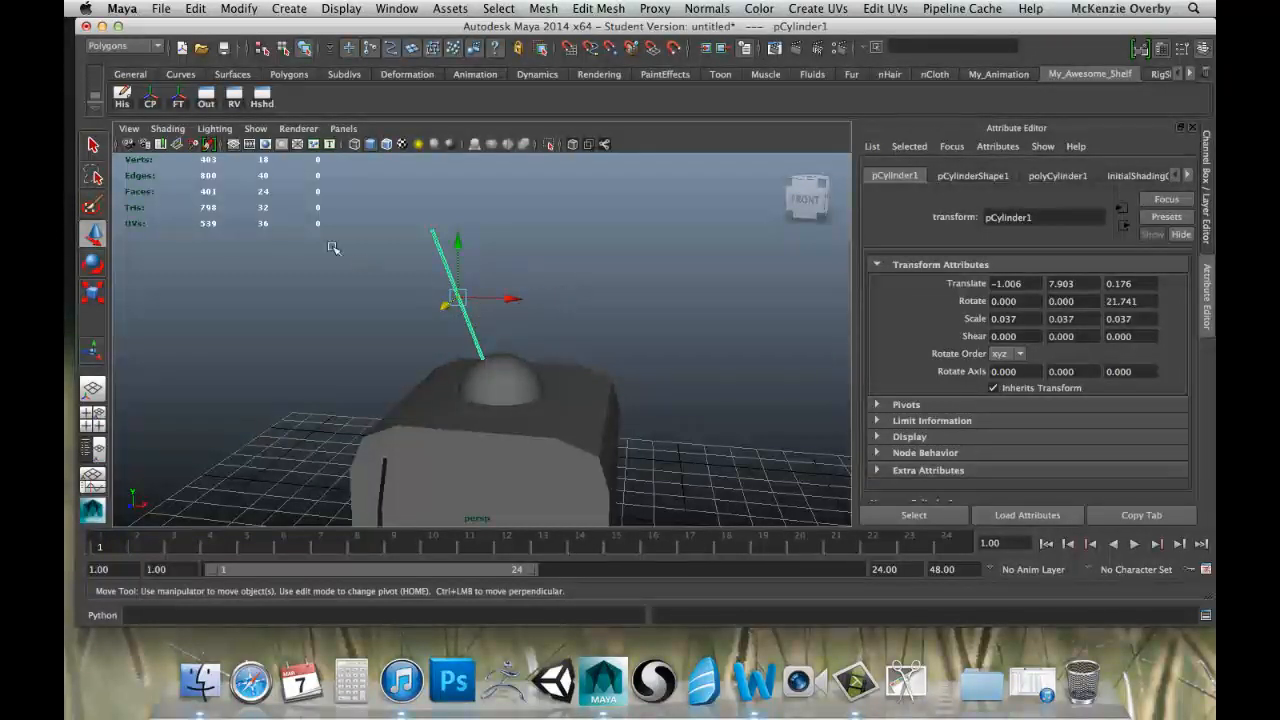
{"action": "left_click", "coordinate": [341, 8]}
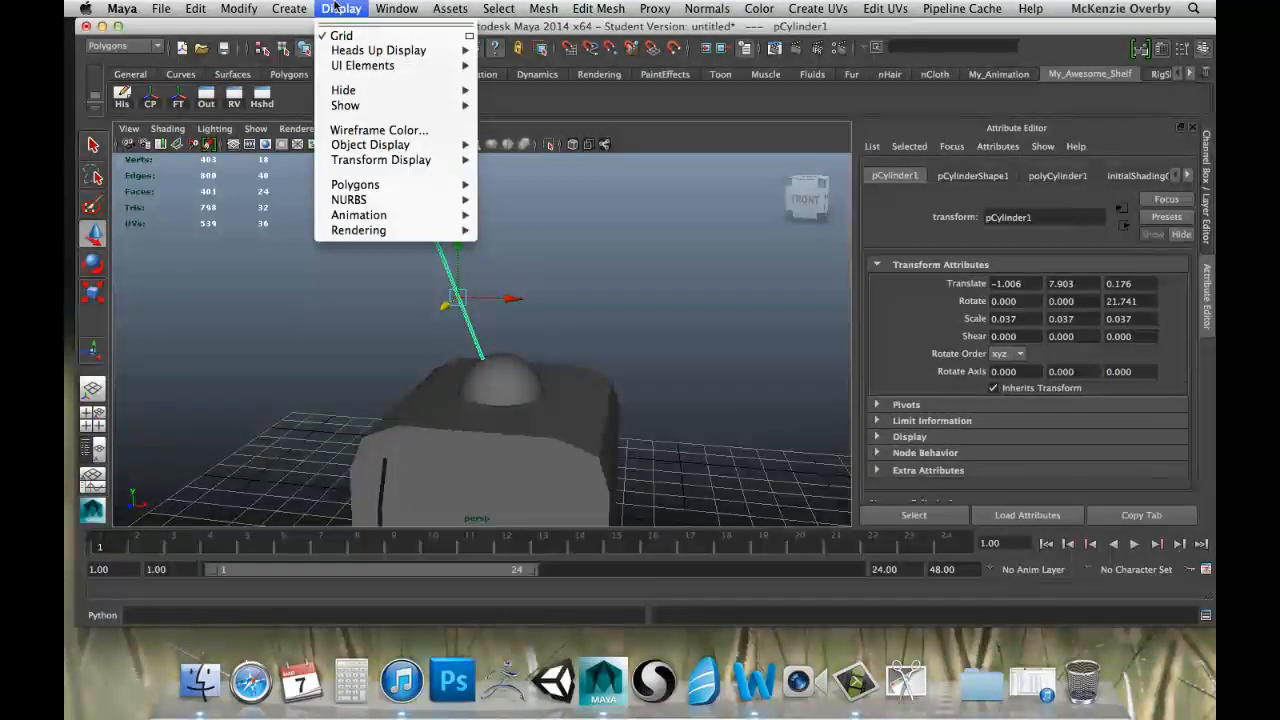
{"action": "mouse_move", "coordinate": [195, 8]}
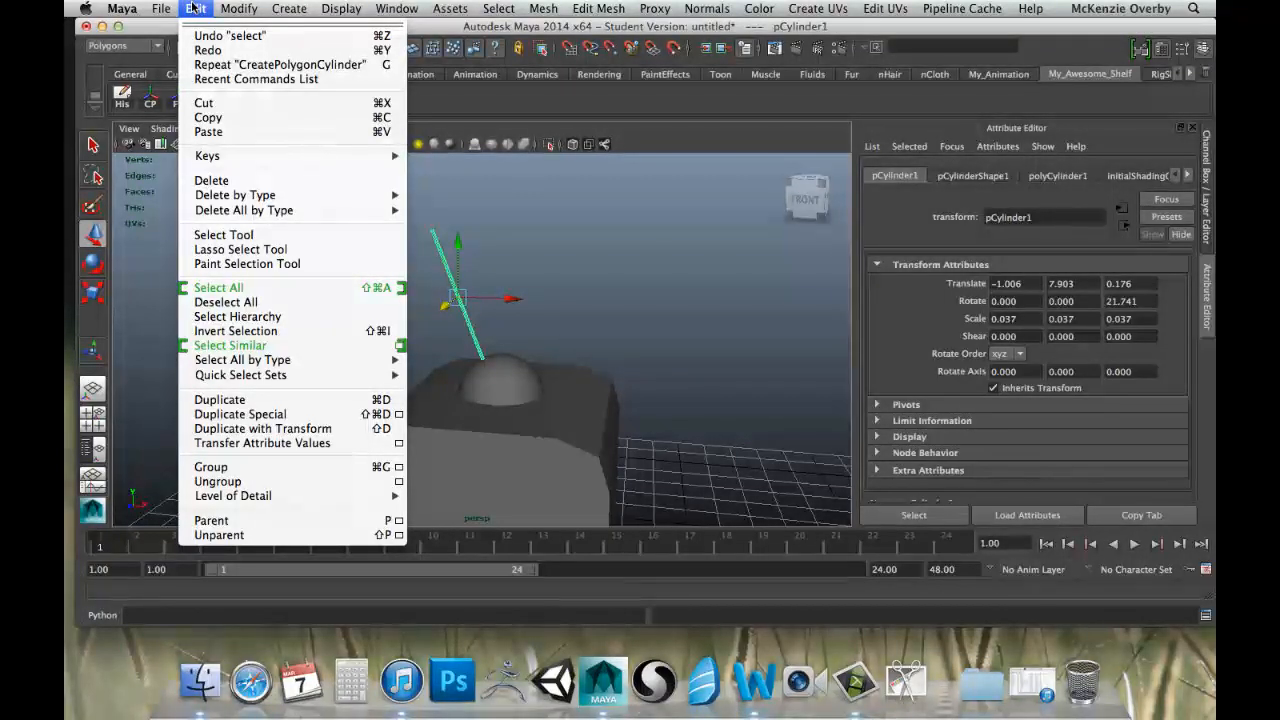
{"action": "left_click", "coordinate": [247, 401]}
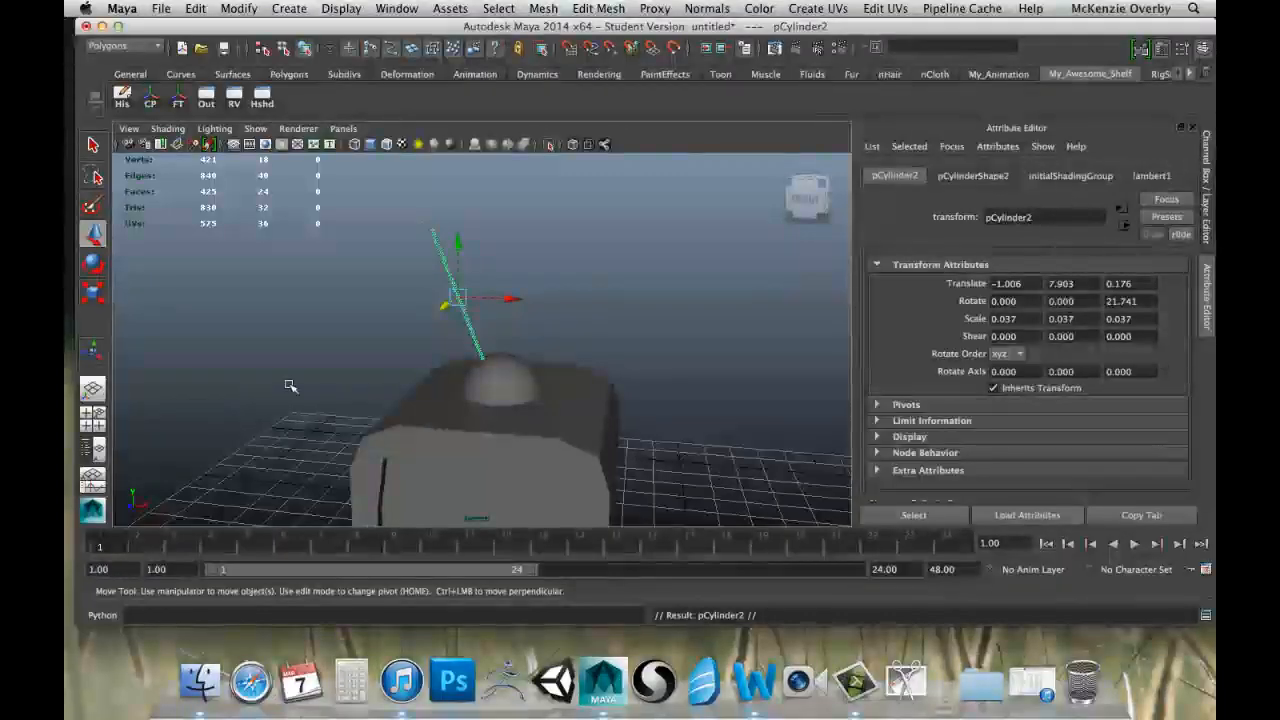
Move the duplicated rod to about 1.25 in X and tilt it the opposite way to about -25.1 degrees around Z.
{"action": "left_click_drag", "start_coordinate": [512, 298], "coordinate": [557, 325]}
{"action": "key", "text": "e"}
{"action": "key", "text": "w"}
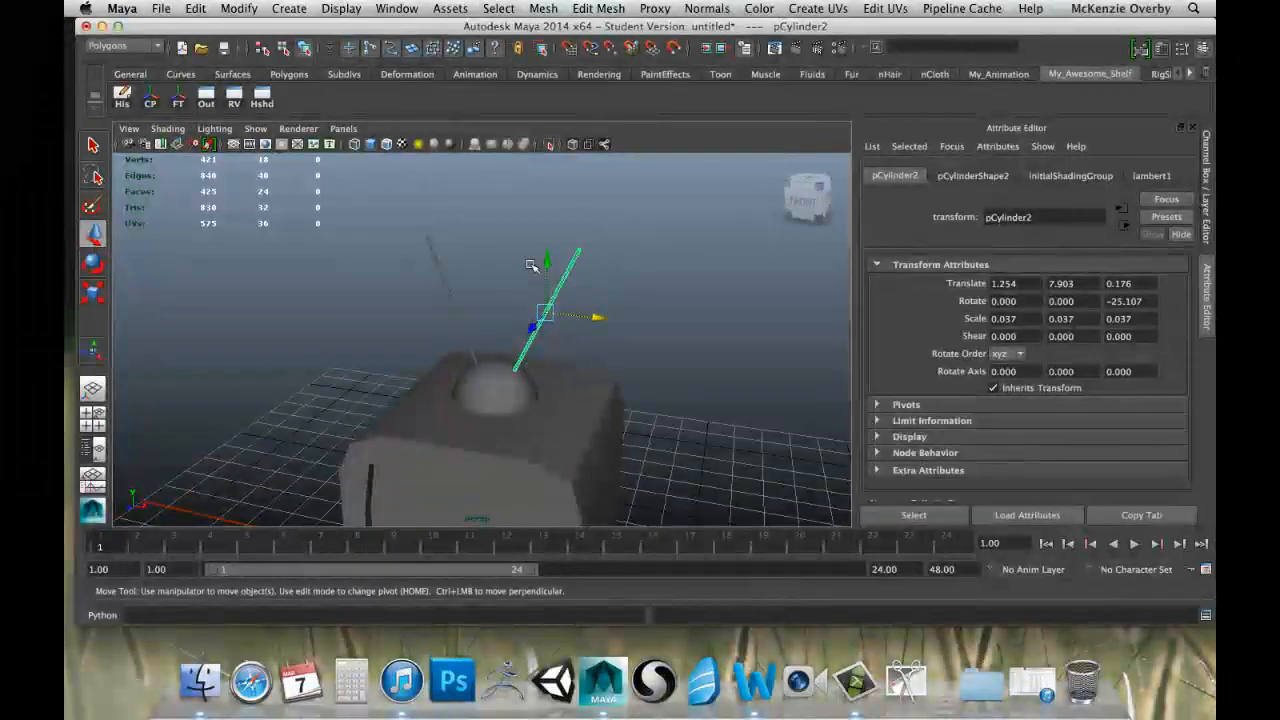
Check the selection of the joined cube and of each antenna rod in turn.
{"action": "left_click", "coordinate": [493, 366]}
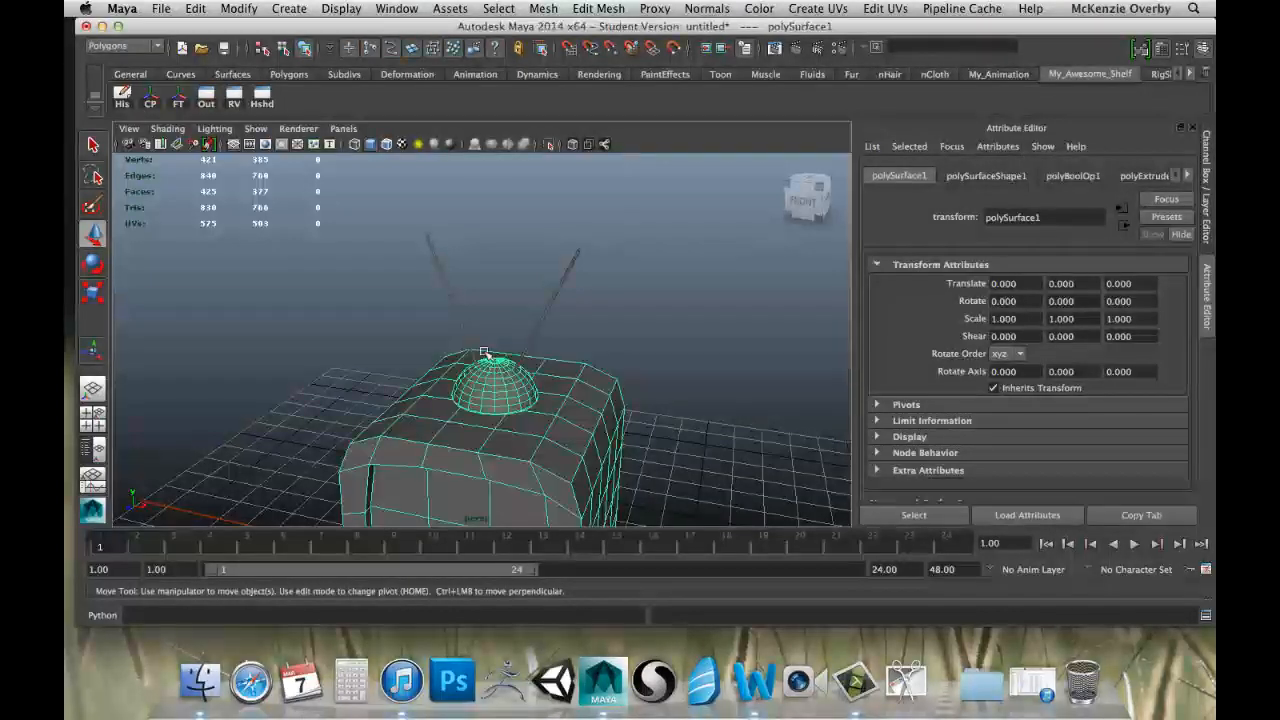
{"action": "left_click_drag", "start_coordinate": [572, 362], "coordinate": [537, 214], "text": "alt"}
{"action": "middle_click_drag", "start_coordinate": [537, 214], "coordinate": [556, 298], "text": "alt"}
{"action": "left_click", "coordinate": [524, 266]}
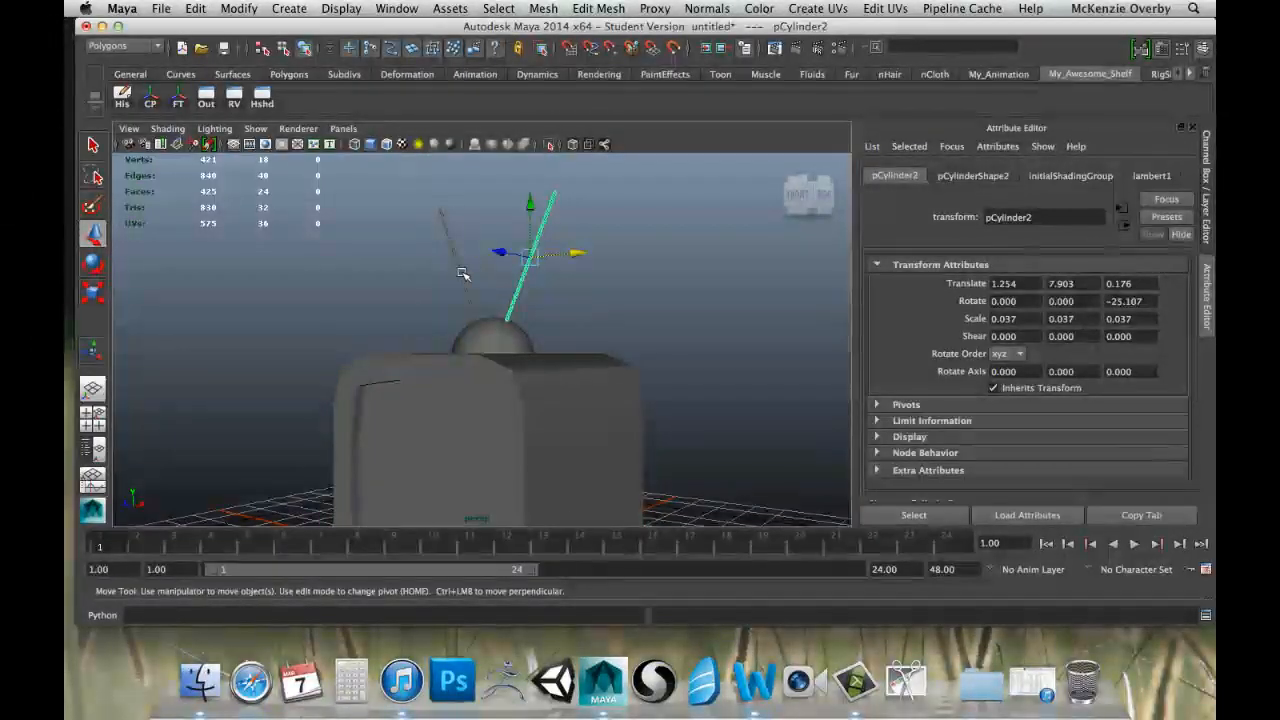
{"action": "left_click", "coordinate": [461, 270]}
Join the domed cube and the rod with the -1.006 X position using a Boolean Union.
{"action": "left_click", "coordinate": [535, 392]}
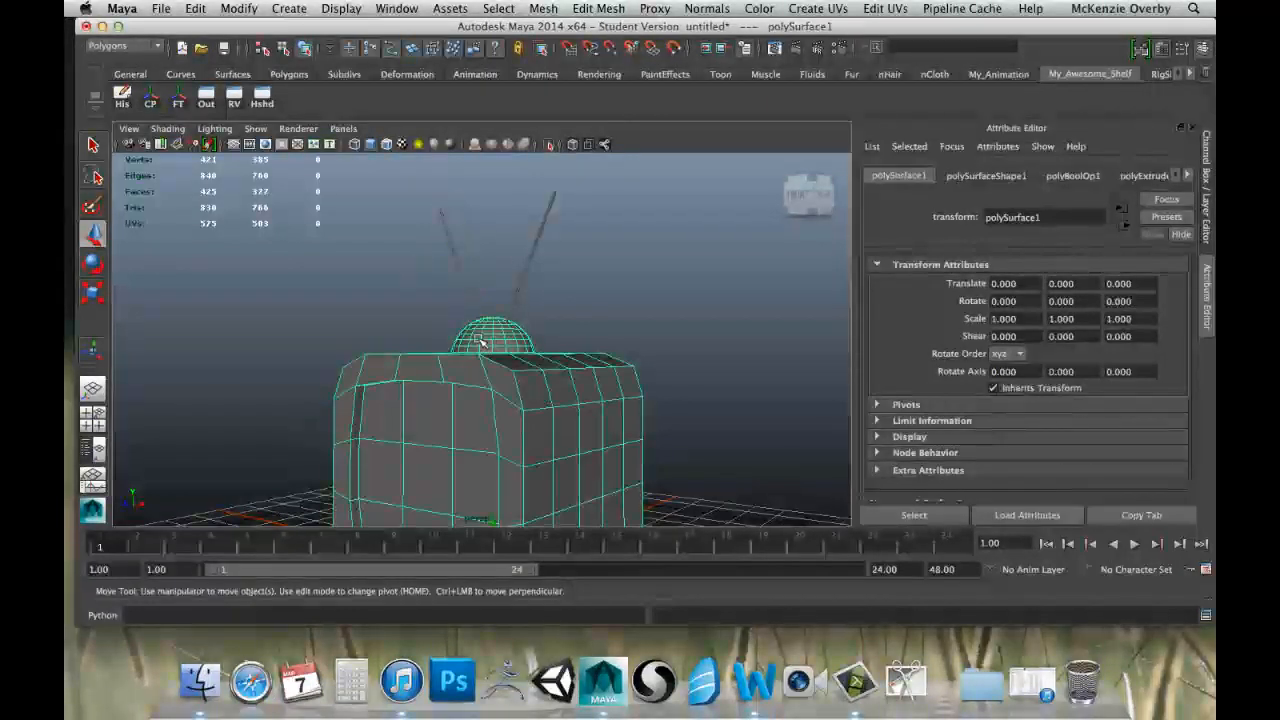
{"action": "left_click", "coordinate": [463, 283]}
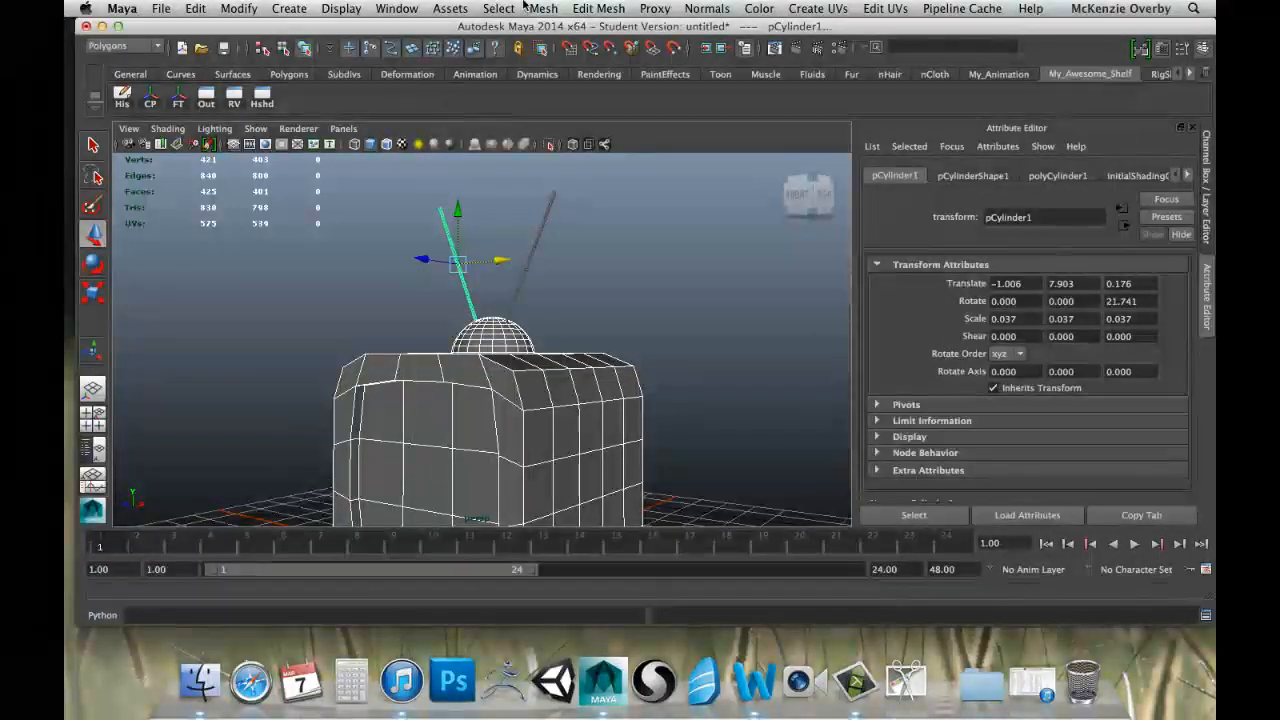
{"action": "left_click", "coordinate": [596, 8]}
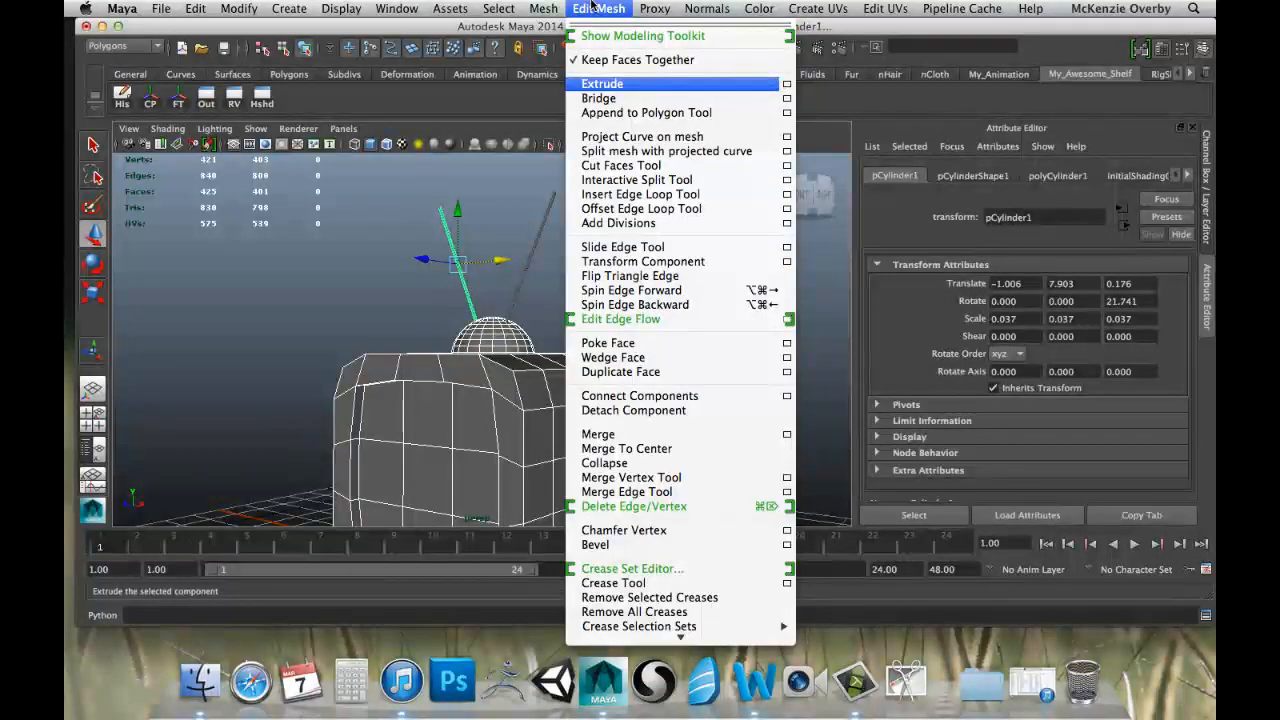
{"action": "mouse_move", "coordinate": [548, 8]}
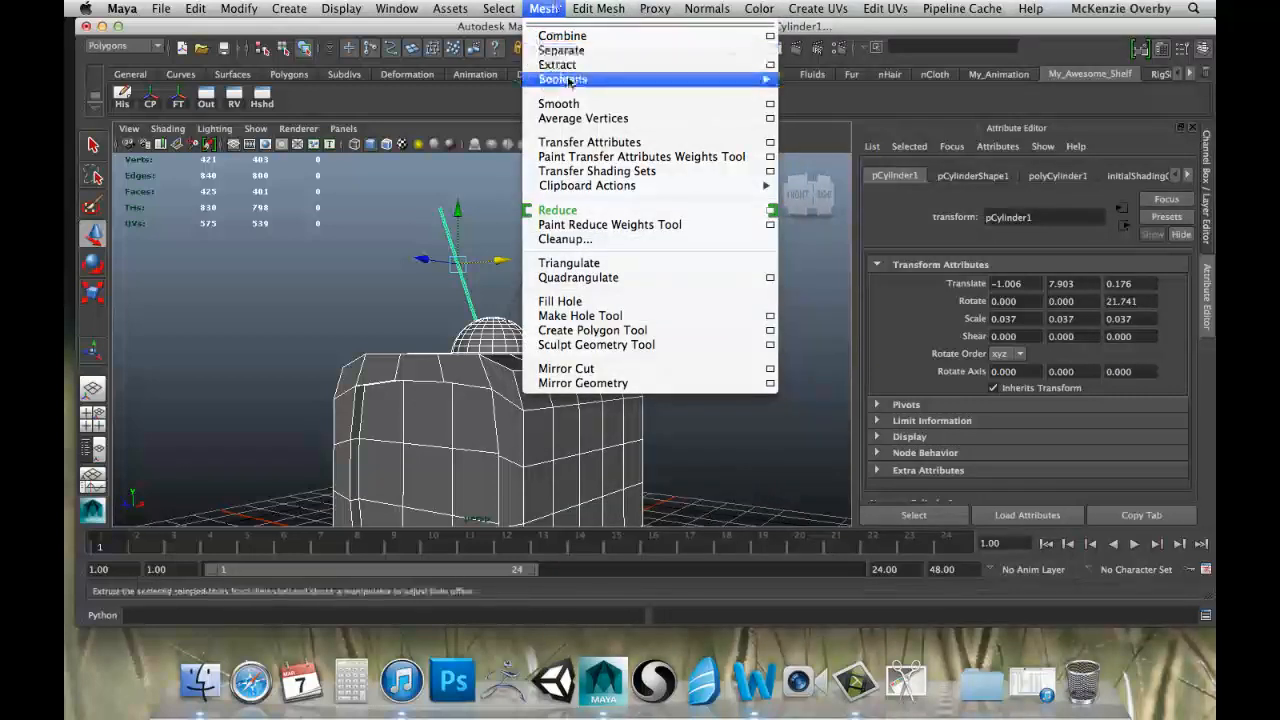
{"action": "mouse_move", "coordinate": [570, 80]}
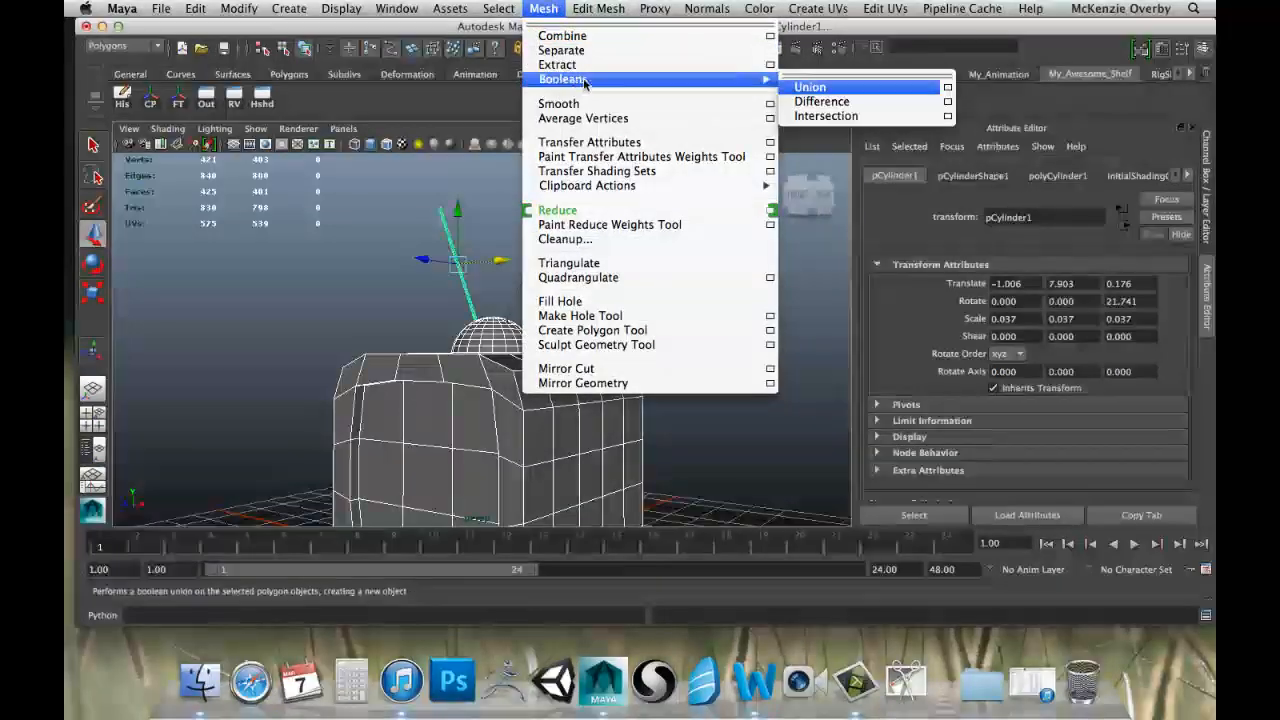
{"action": "left_click", "coordinate": [816, 90]}
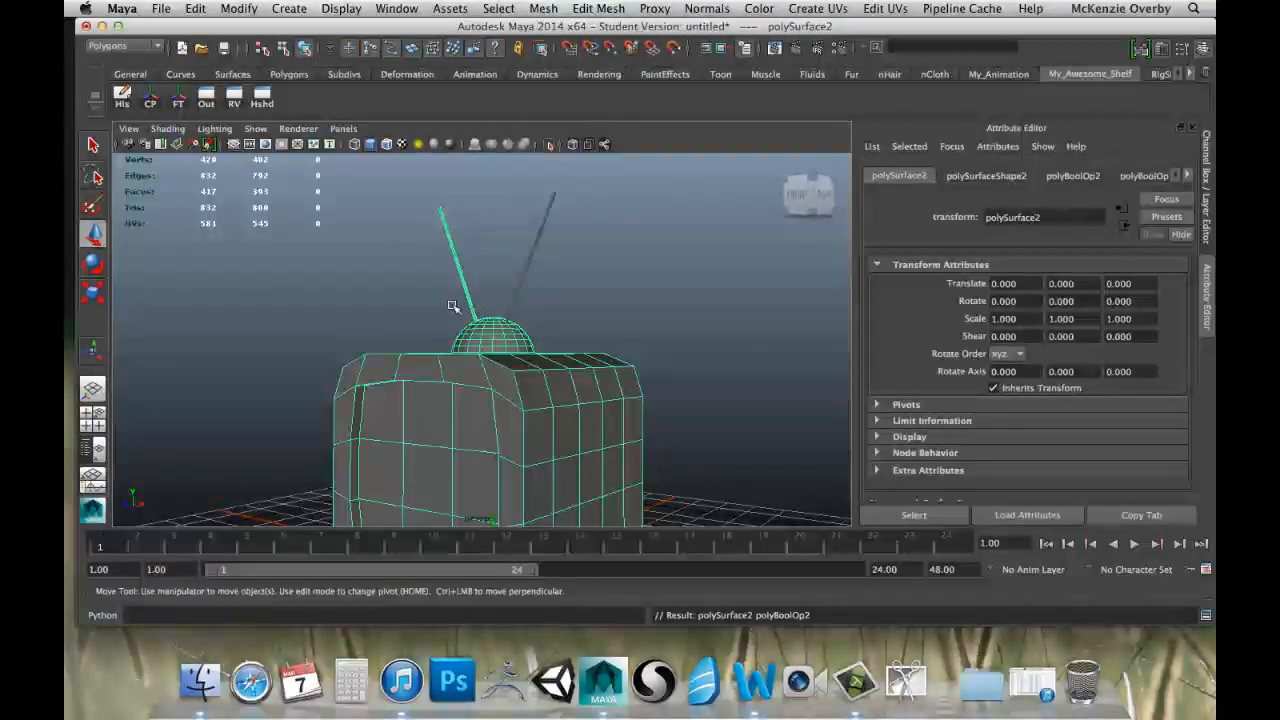
Join the remaining separate antenna rod to the domed body using a Boolean Union.
{"action": "left_click_drag", "start_coordinate": [452, 306], "coordinate": [549, 284], "text": "alt"}
{"action": "left_click", "coordinate": [571, 316]}
{"action": "left_click", "coordinate": [517, 347]}
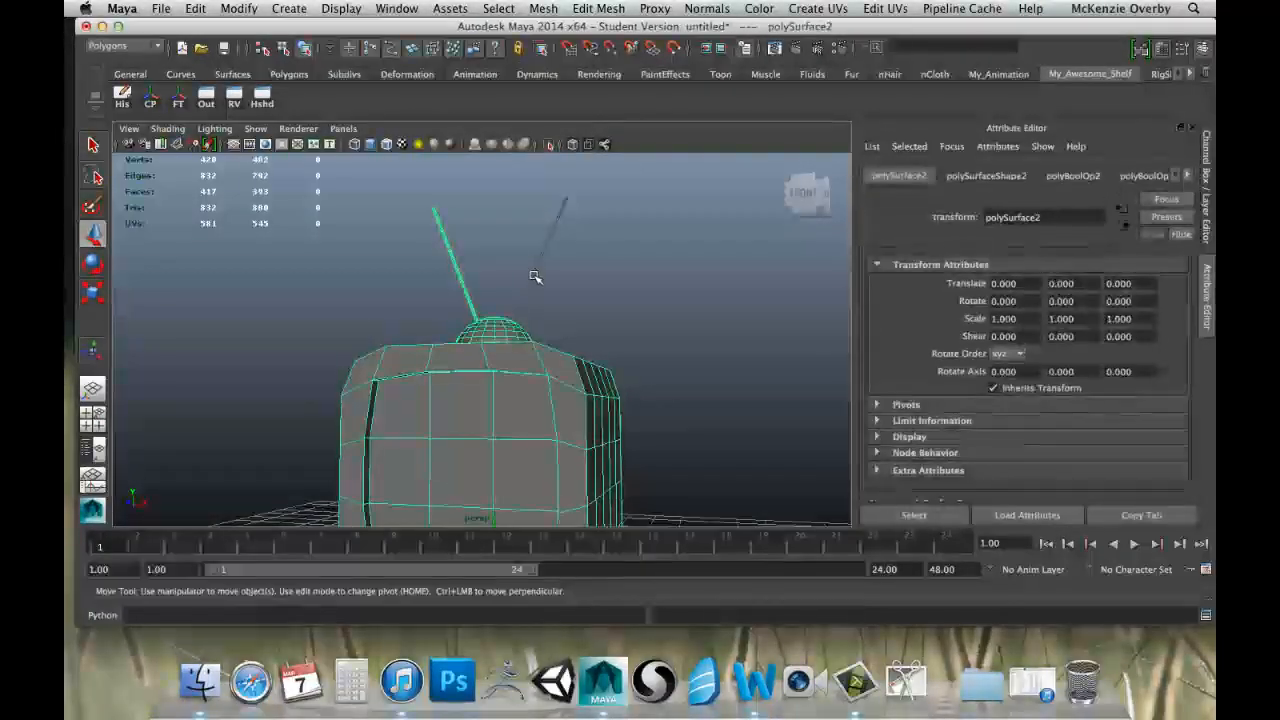
{"action": "left_click", "coordinate": [547, 258]}
{"action": "left_click", "coordinate": [598, 8]}
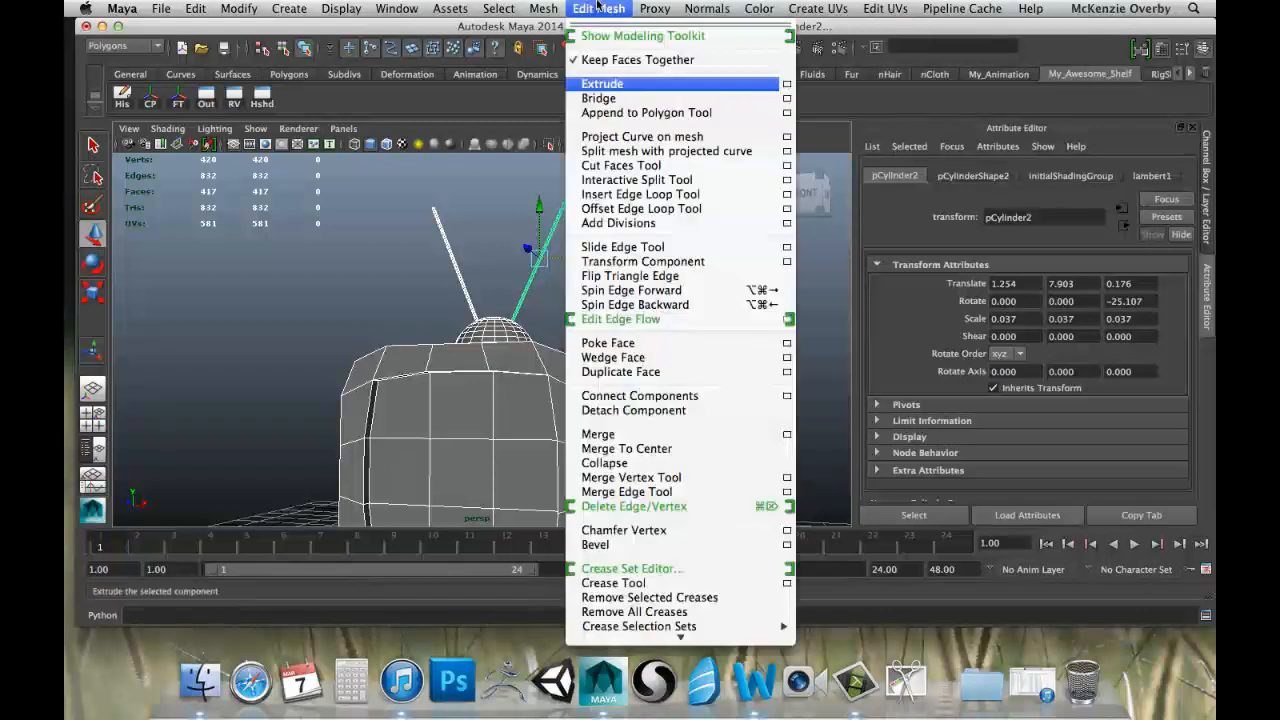
{"action": "mouse_move", "coordinate": [543, 8]}
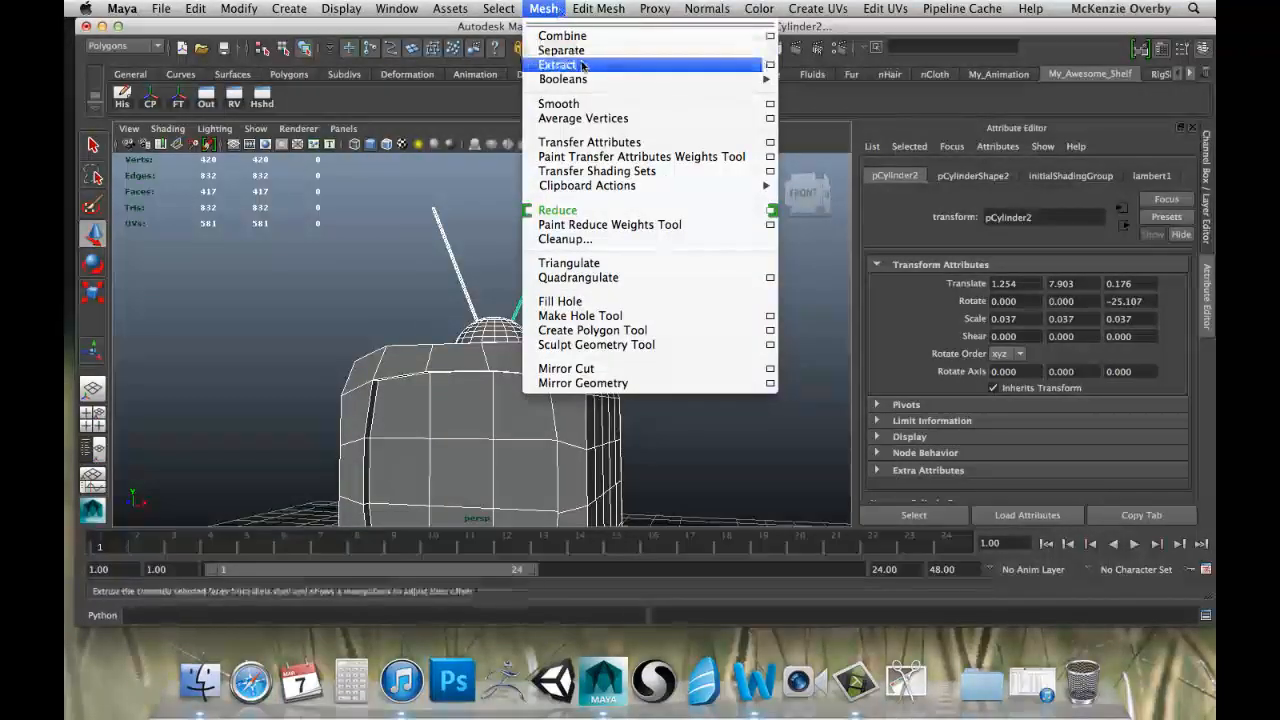
{"action": "mouse_move", "coordinate": [735, 80]}
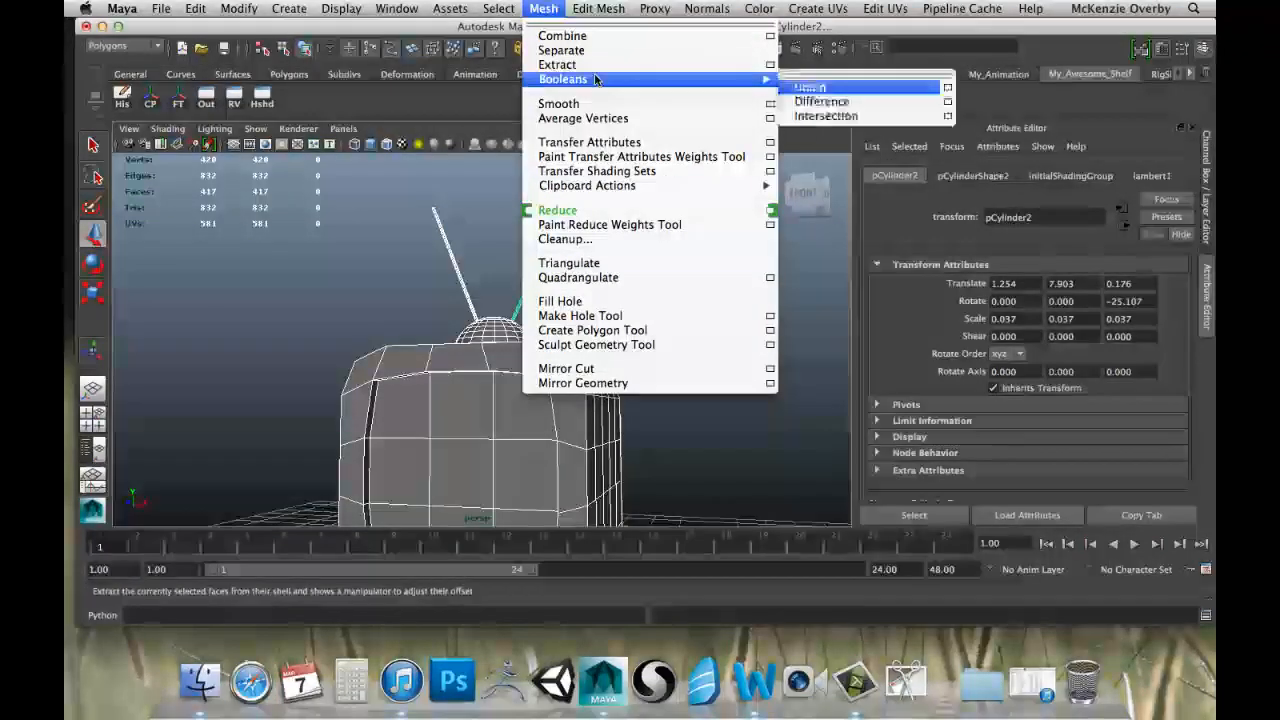
{"action": "left_click", "coordinate": [812, 87]}
Examine the joined television model as one object from the front, side and above.
{"action": "left_click", "coordinate": [664, 314]}
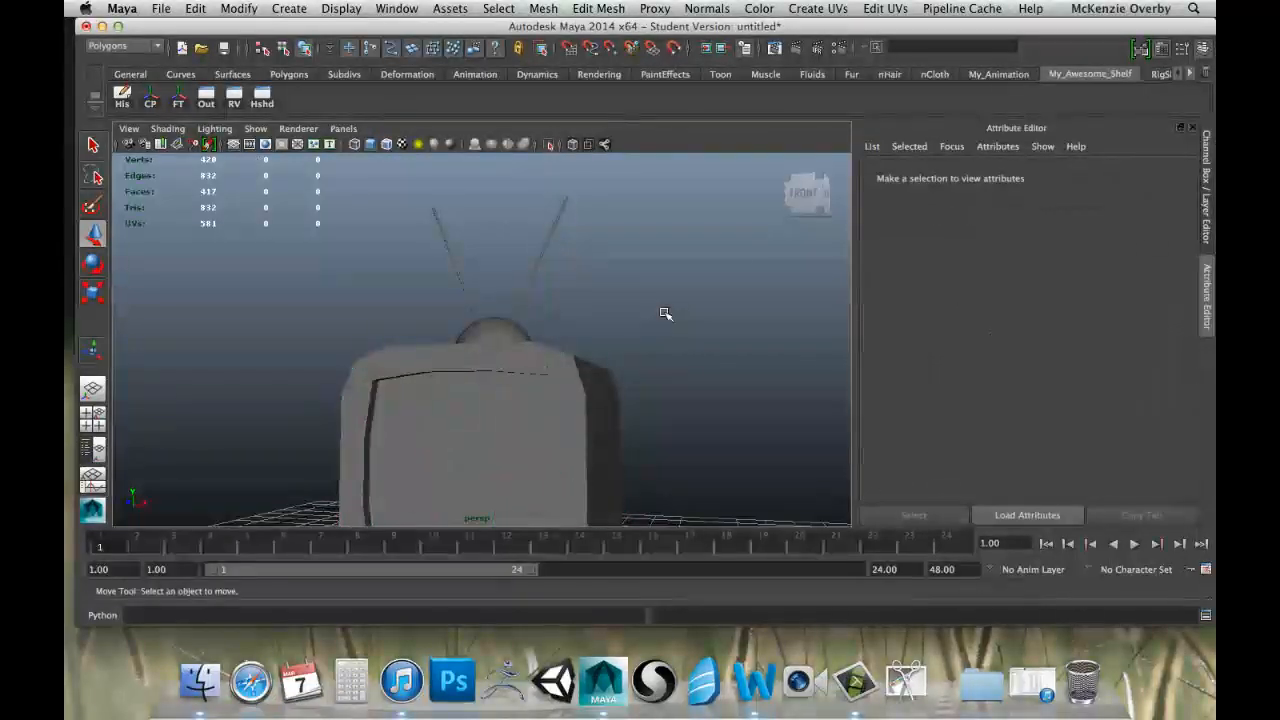
{"action": "left_click_drag", "start_coordinate": [666, 314], "coordinate": [768, 374], "text": "alt"}
{"action": "left_click", "coordinate": [586, 389]}
{"action": "scroll", "coordinate": [586, 389], "scroll_direction": "down", "scroll_amount": 5}
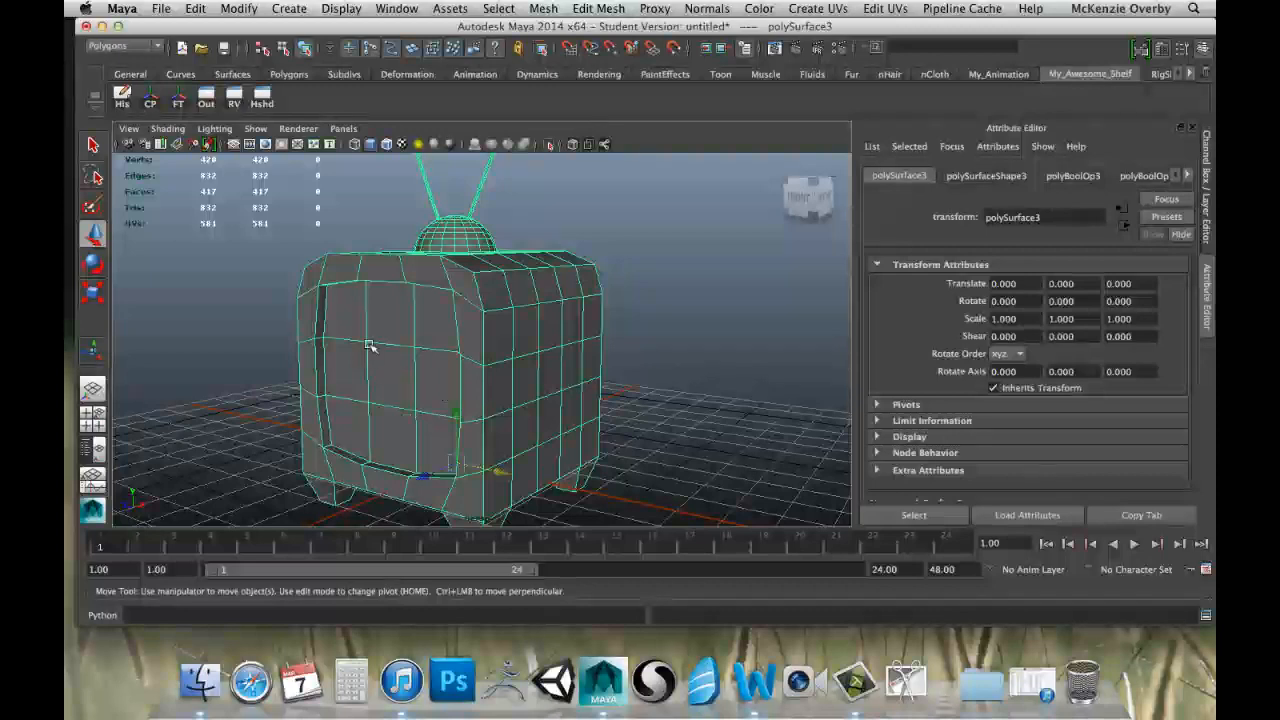
{"action": "left_click_drag", "start_coordinate": [475, 279], "coordinate": [452, 320], "text": "alt"}
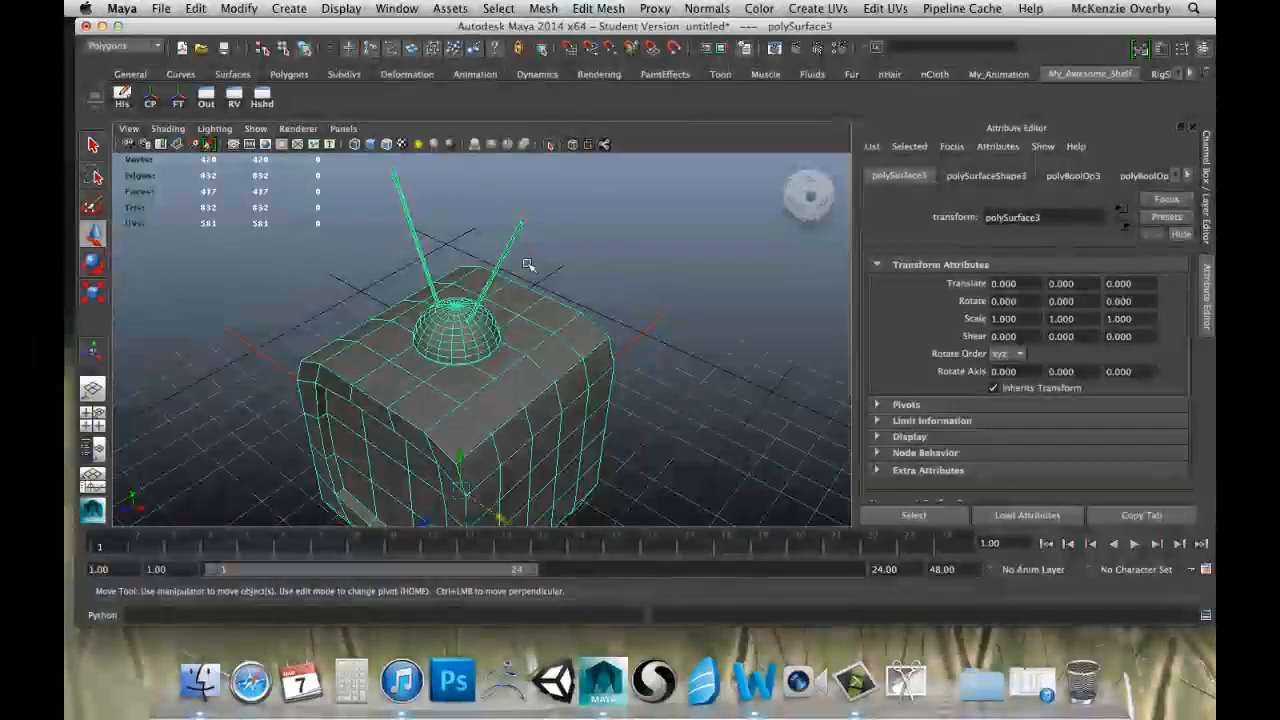
{"action": "left_click_drag", "start_coordinate": [556, 300], "coordinate": [638, 234], "text": "alt"}
{"action": "middle_click_drag", "start_coordinate": [449, 357], "coordinate": [454, 214], "text": "alt"}
{"action": "scroll", "coordinate": [454, 214], "scroll_direction": "up", "scroll_amount": 3}
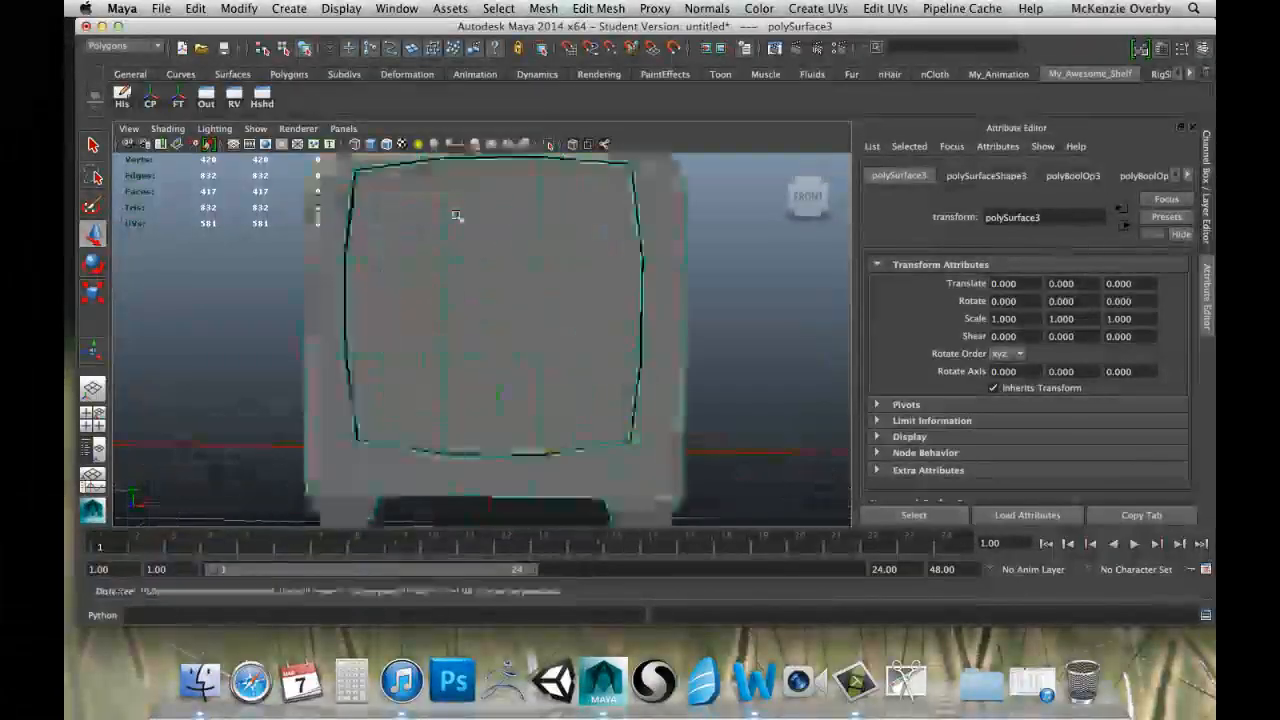
{"action": "scroll", "coordinate": [568, 288], "scroll_direction": "down", "scroll_amount": 3}
{"action": "scroll", "coordinate": [568, 288], "scroll_direction": "down", "scroll_amount": 5}
{"action": "left_click_drag", "start_coordinate": [643, 277], "coordinate": [549, 303], "text": "alt"}
{"action": "middle_click_drag", "start_coordinate": [549, 303], "coordinate": [575, 338], "text": "alt"}
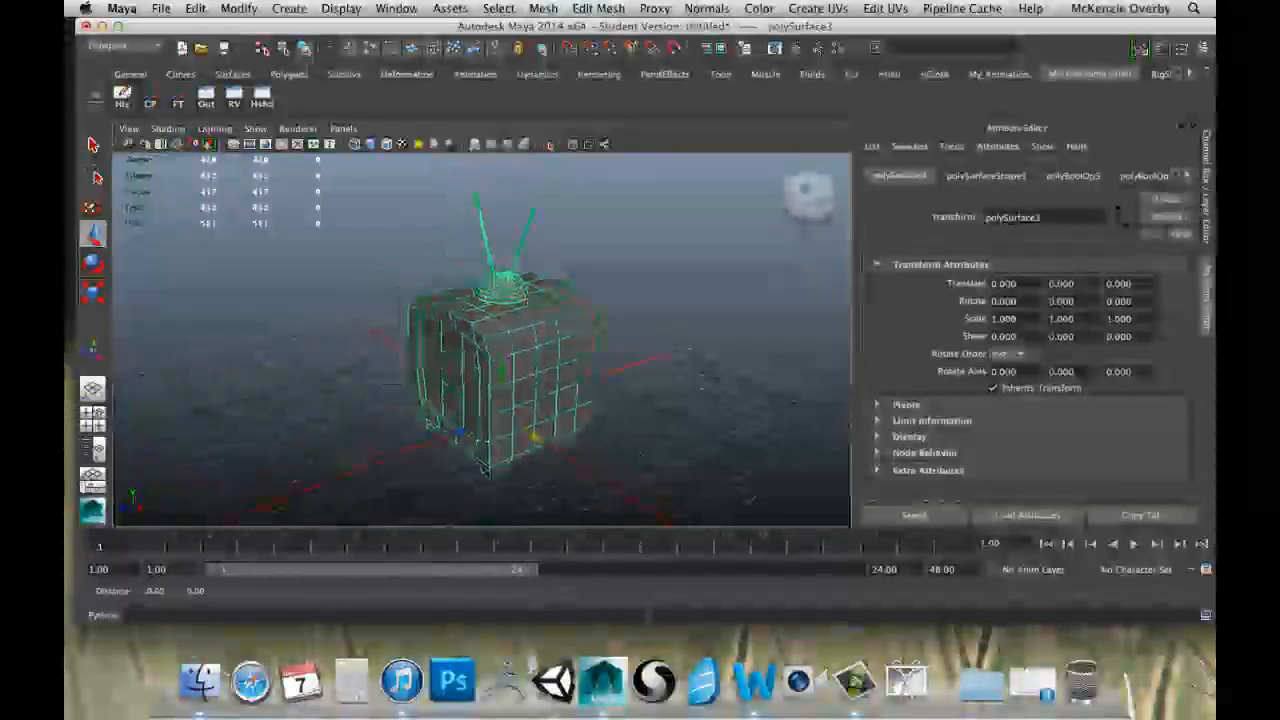
Select the nine faces of the recessed front screen in face mode.
{"action": "left_click_drag", "start_coordinate": [824, 314], "coordinate": [531, 286], "text": "alt"}
{"action": "right_click_drag", "start_coordinate": [452, 268], "coordinate": [452, 304]}
{"action": "left_click", "coordinate": [452, 304]}
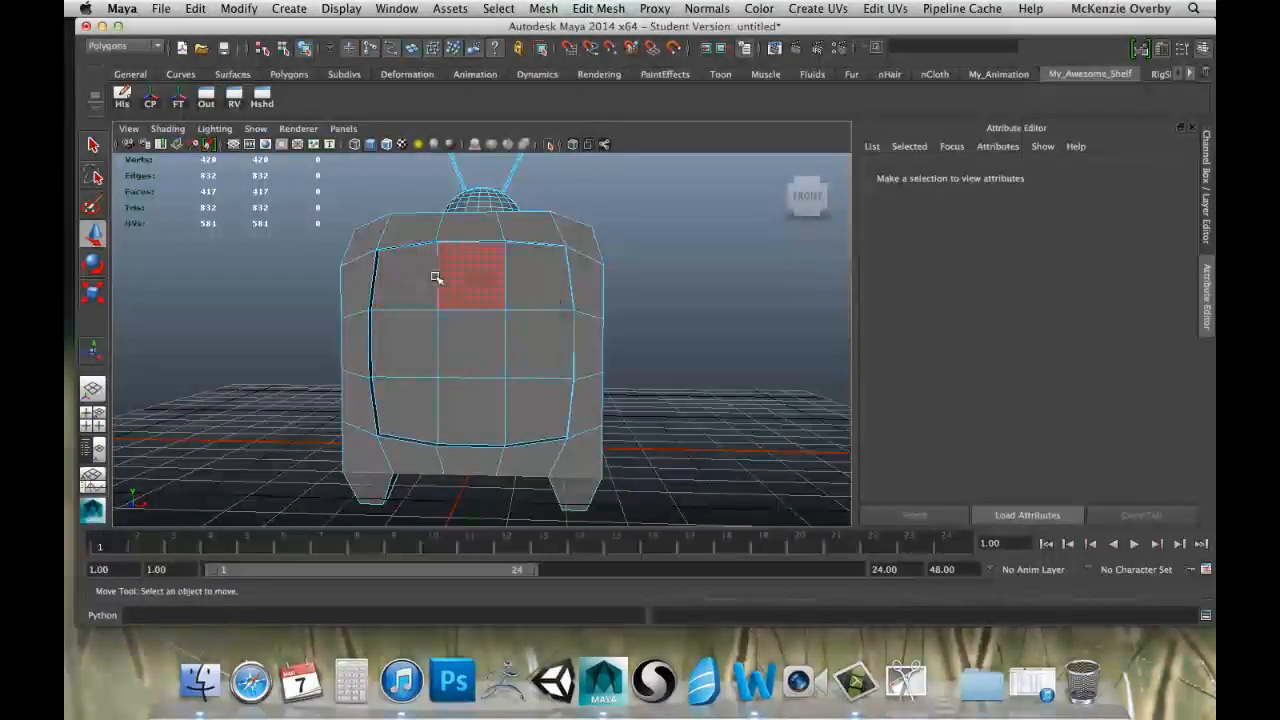
{"action": "left_click", "coordinate": [401, 411]}
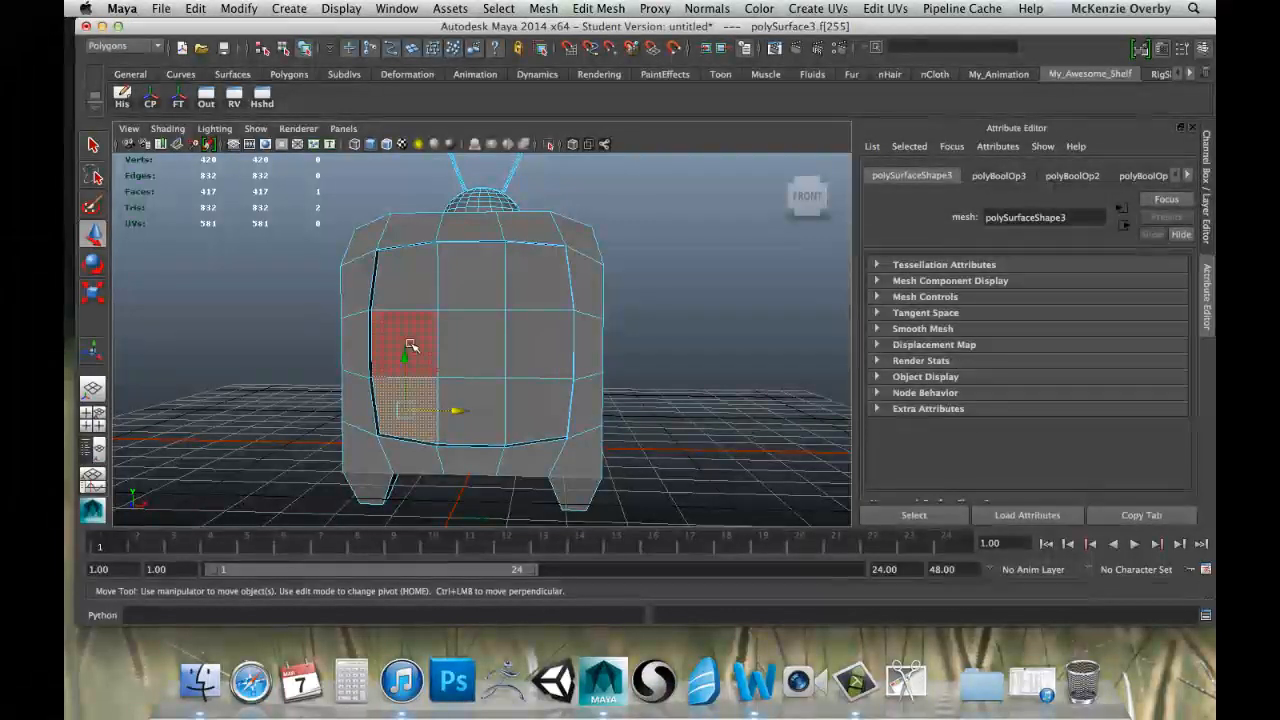
{"action": "left_click", "coordinate": [409, 346], "text": "shift"}
{"action": "left_click", "coordinate": [403, 295], "text": "shift"}
{"action": "left_click", "coordinate": [466, 280], "text": "shift"}
{"action": "left_click", "coordinate": [487, 340], "text": "shift"}
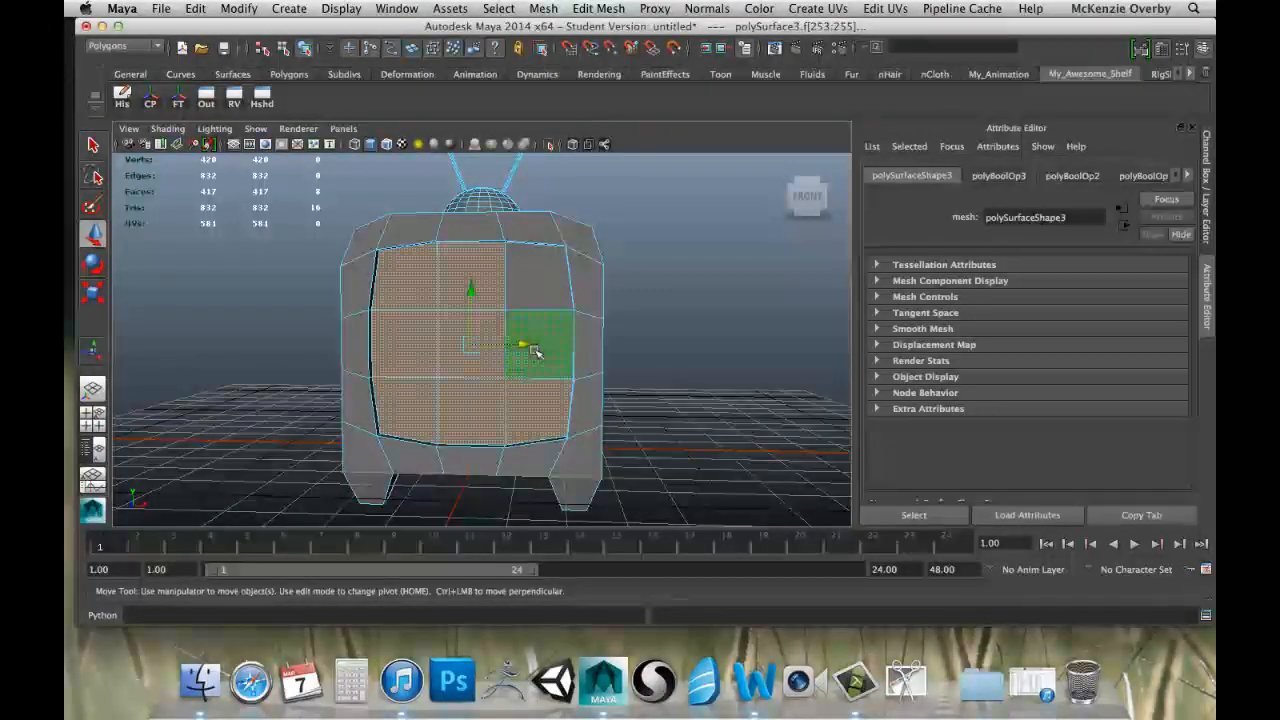
Drop the screen face selection and return to object mode with the whole television selected.
{"action": "left_click_drag", "start_coordinate": [674, 324], "coordinate": [509, 309], "text": "alt"}
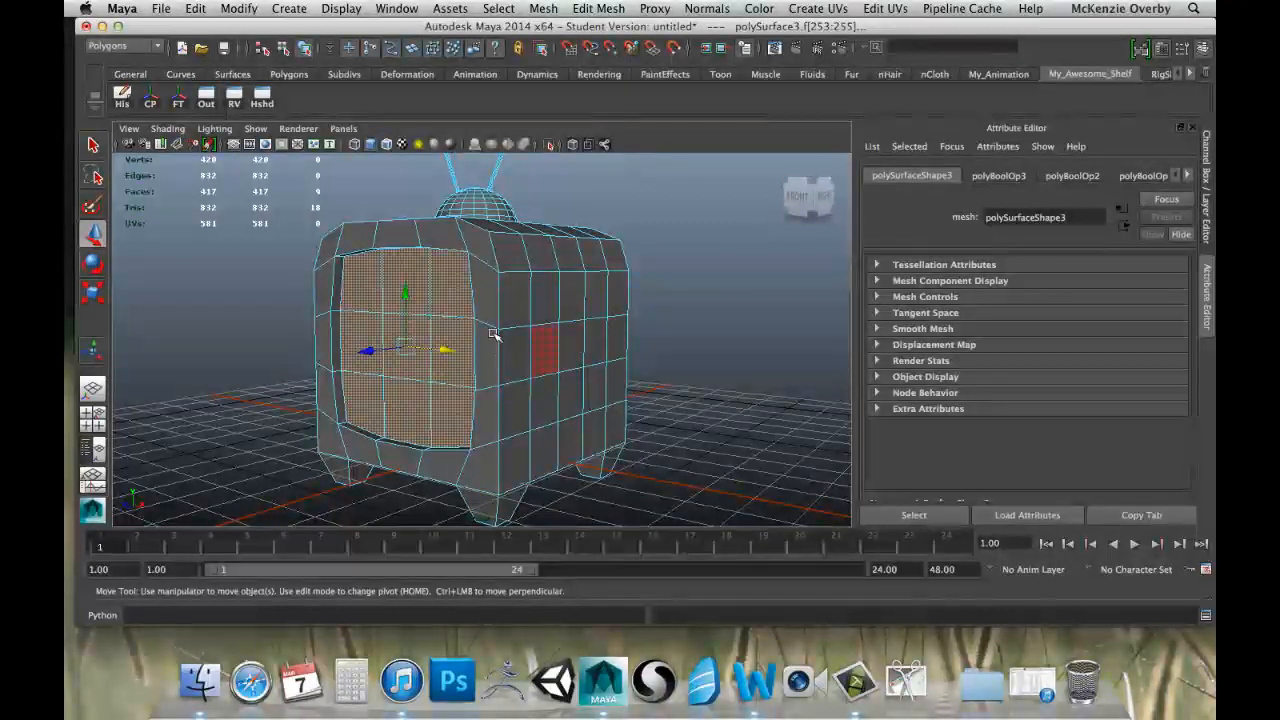
{"action": "middle_click_drag", "start_coordinate": [492, 334], "coordinate": [605, 368], "text": "alt"}
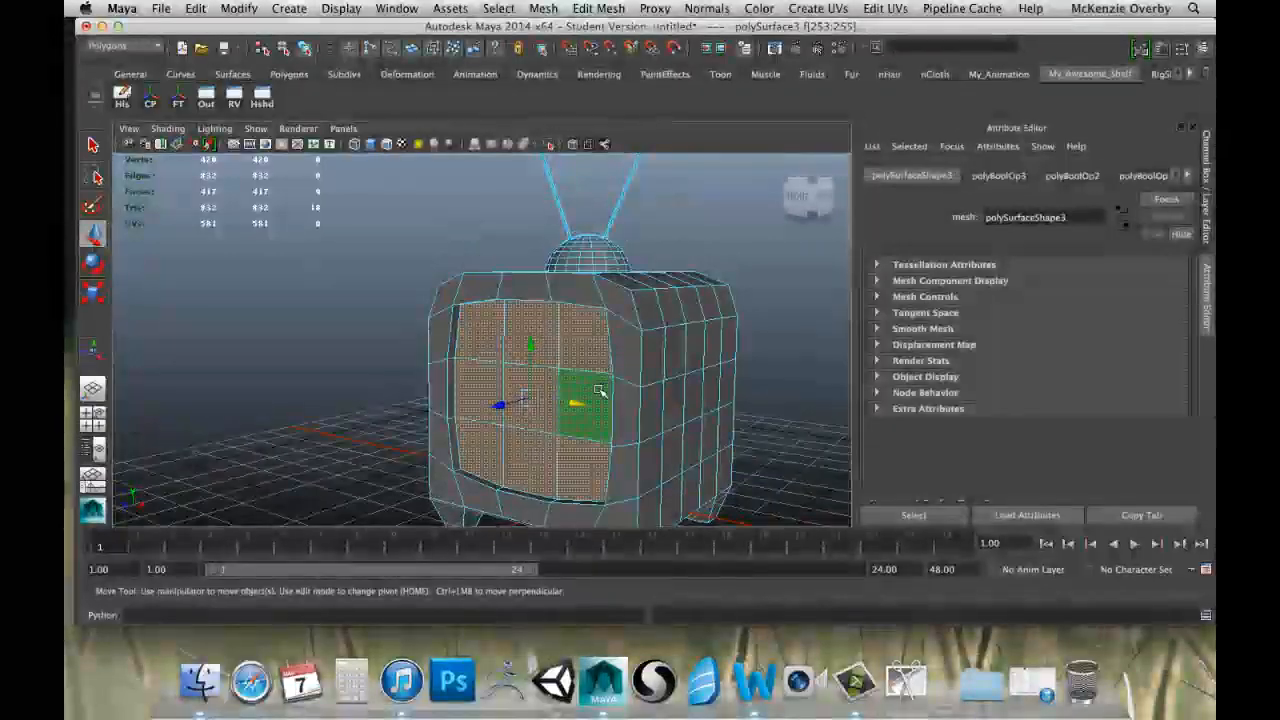
{"action": "right_click_drag", "start_coordinate": [675, 361], "coordinate": [700, 345]}
{"action": "left_click_drag", "start_coordinate": [679, 356], "coordinate": [663, 369], "text": "alt"}
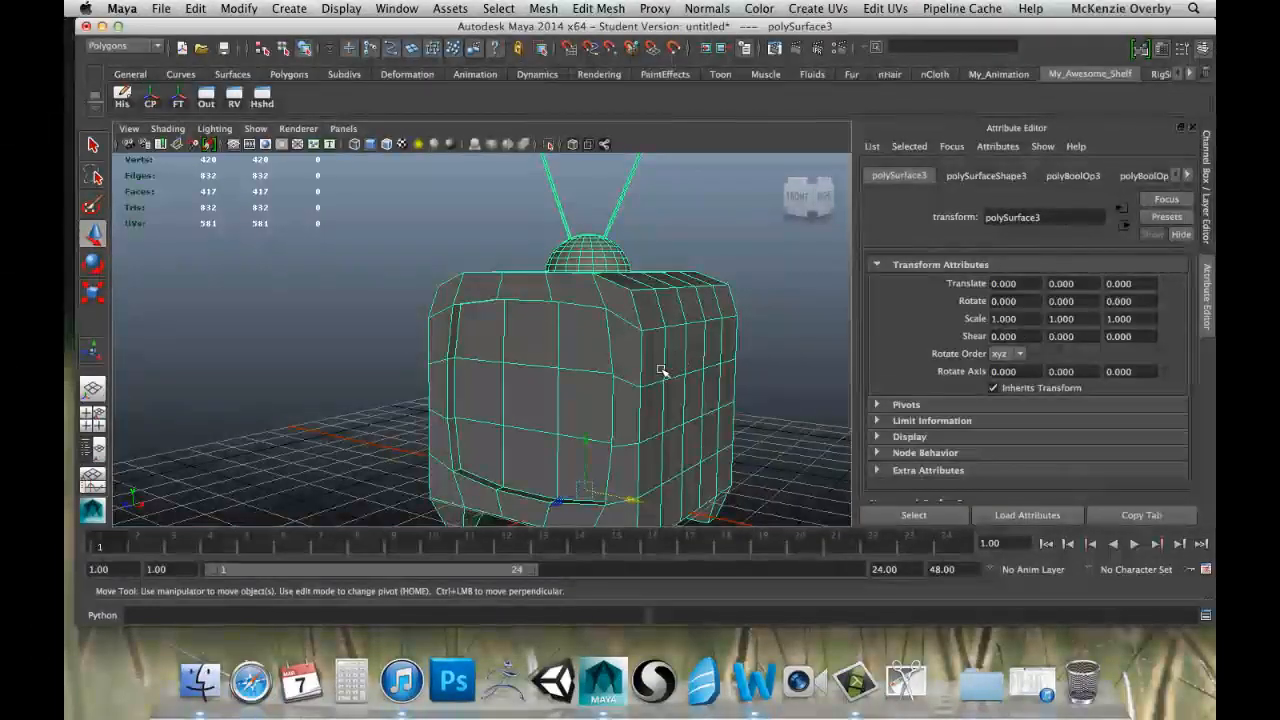
Assign a new Lambert material to the whole television model.
{"action": "middle_click_drag", "start_coordinate": [663, 369], "coordinate": [603, 300], "text": "alt"}
{"action": "scroll", "coordinate": [610, 335], "scroll_direction": "down", "scroll_amount": 5}
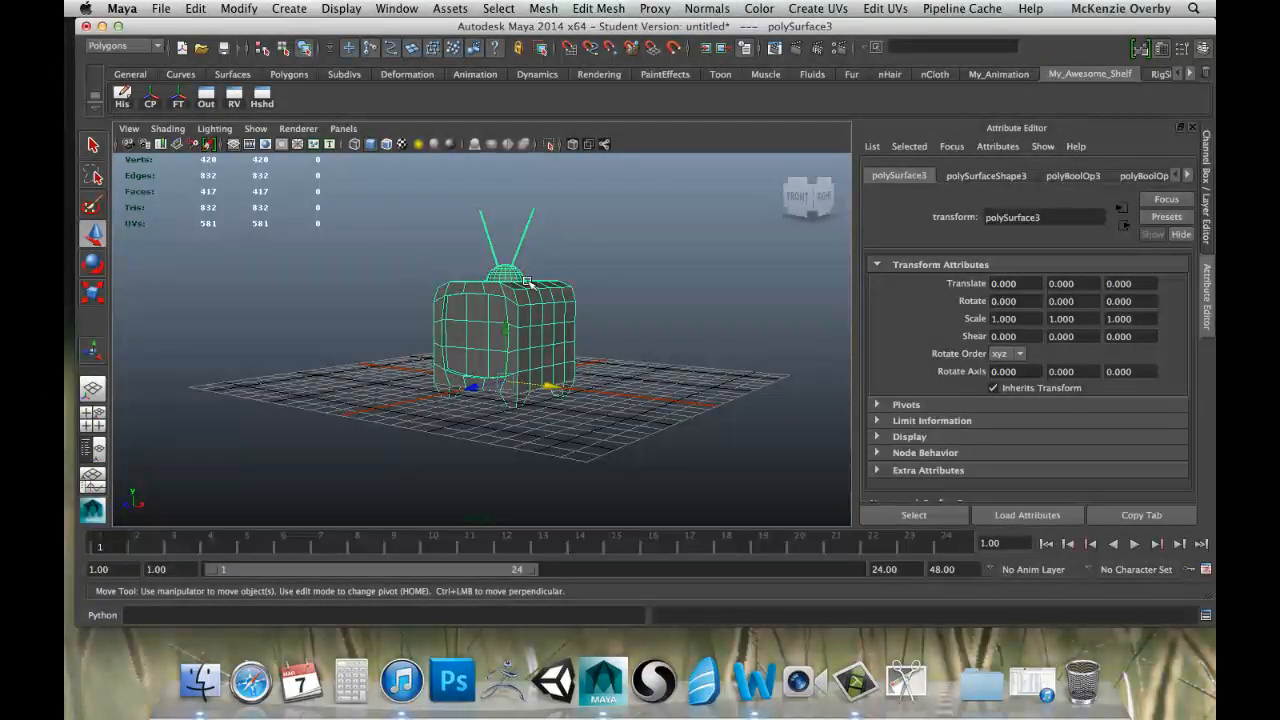
{"action": "scroll", "coordinate": [568, 310], "scroll_direction": "up", "scroll_amount": 3}
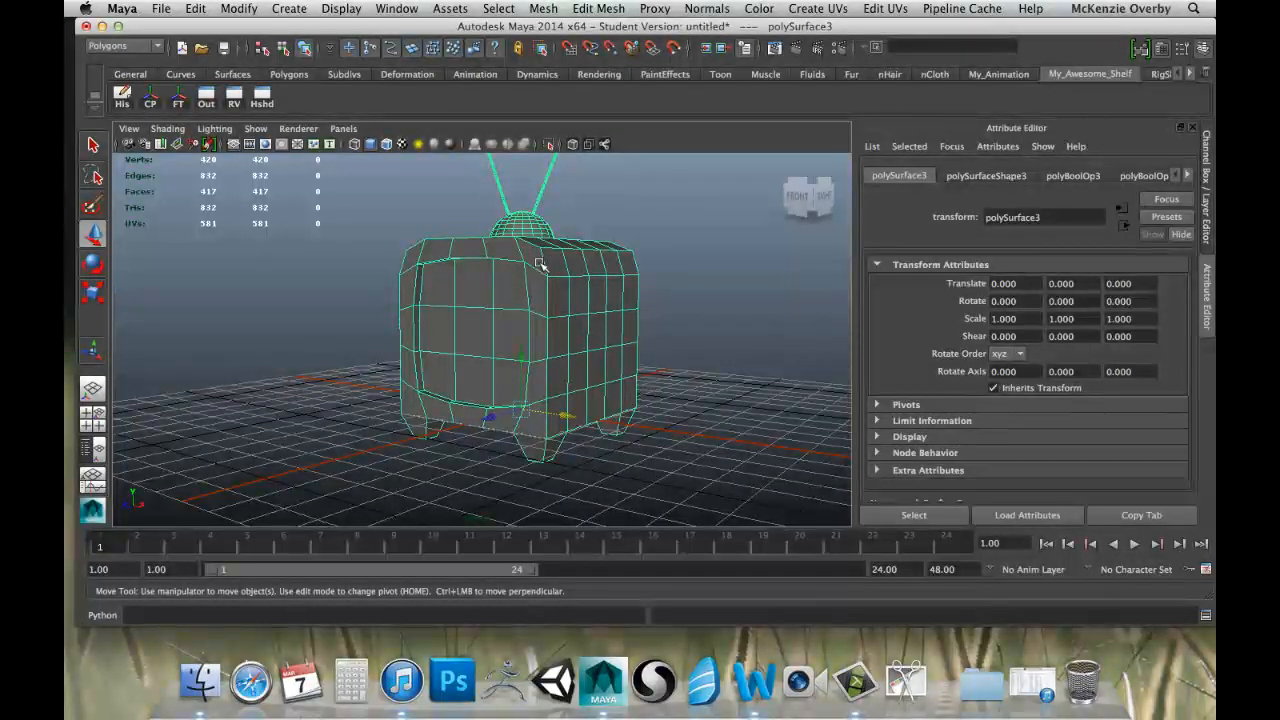
{"action": "right_click", "coordinate": [540, 263]}
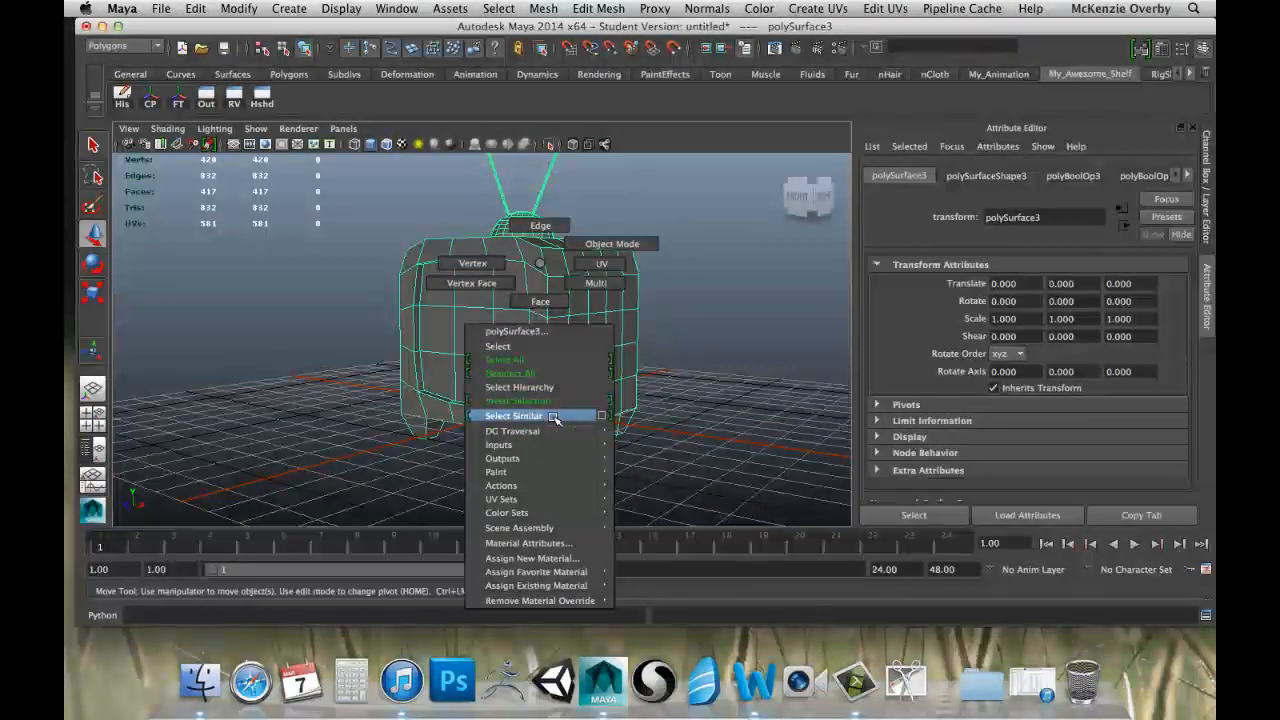
{"action": "mouse_move", "coordinate": [560, 471]}
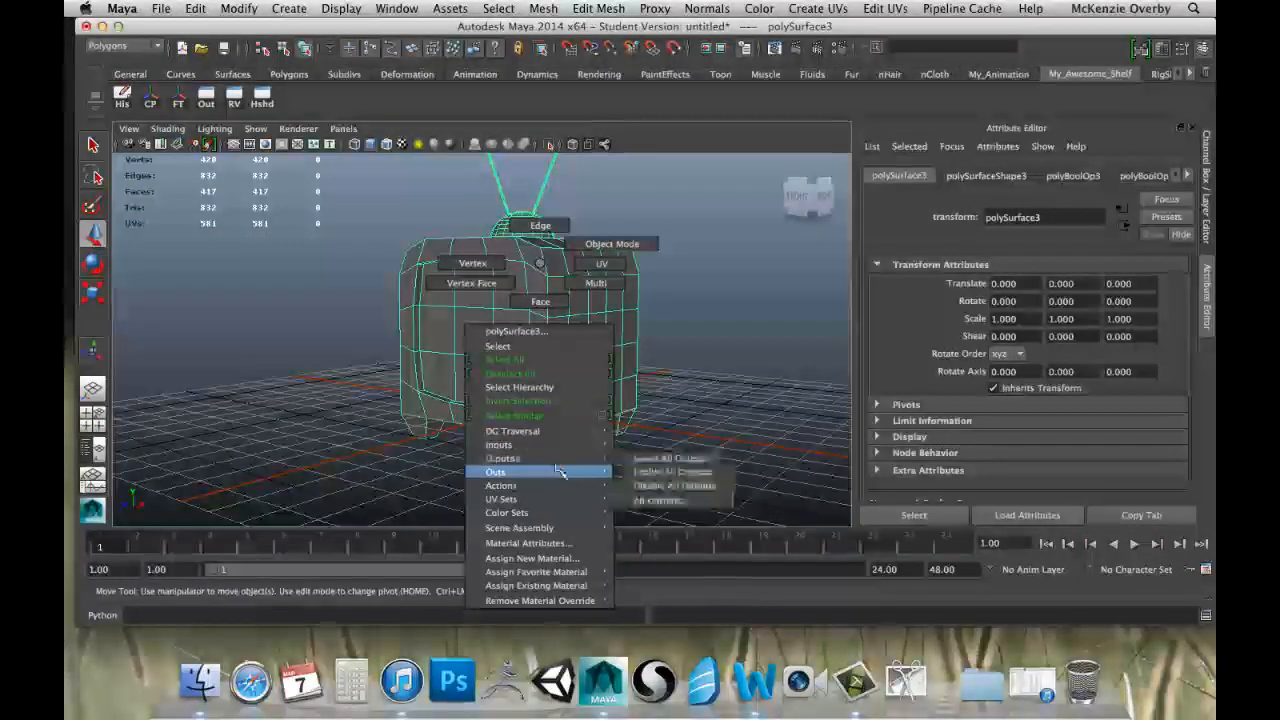
{"action": "left_click", "coordinate": [571, 559]}
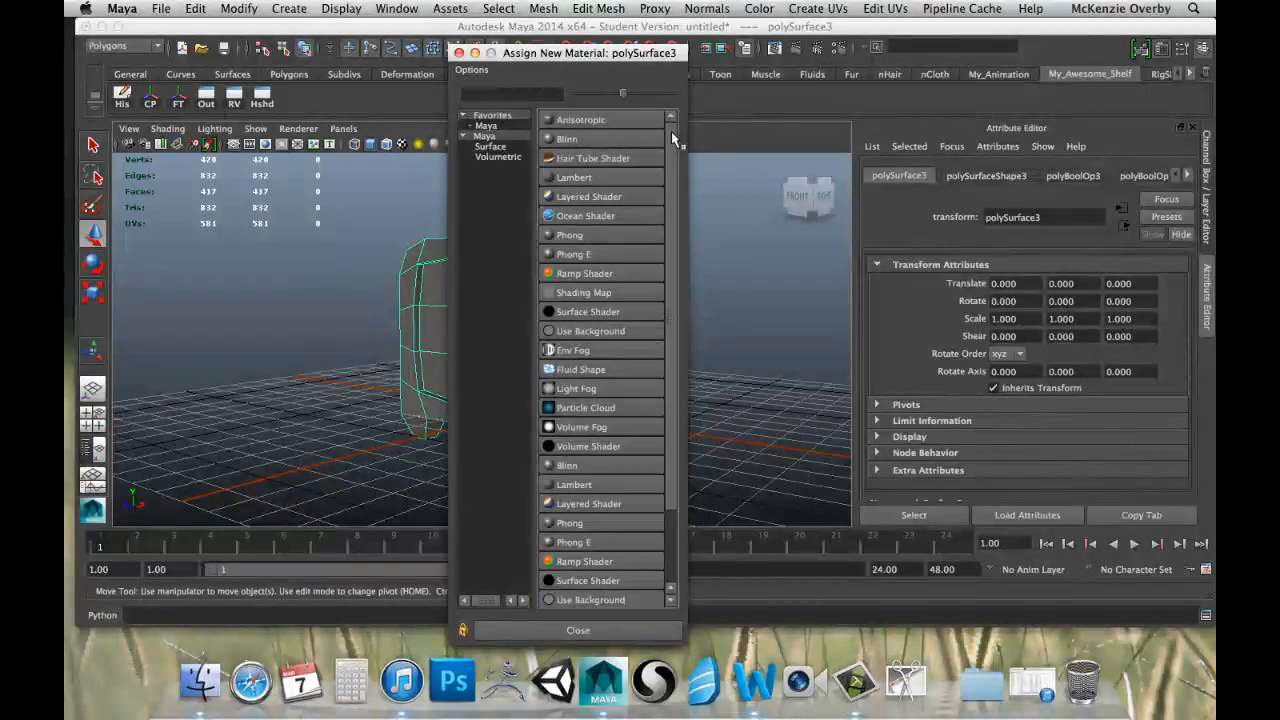
{"action": "mouse_move", "coordinate": [671, 131]}
{"action": "left_mouse_down"}
{"action": "mouse_move", "coordinate": [681, 222]}
{"action": "mouse_move", "coordinate": [687, 126]}
{"action": "left_mouse_up"}
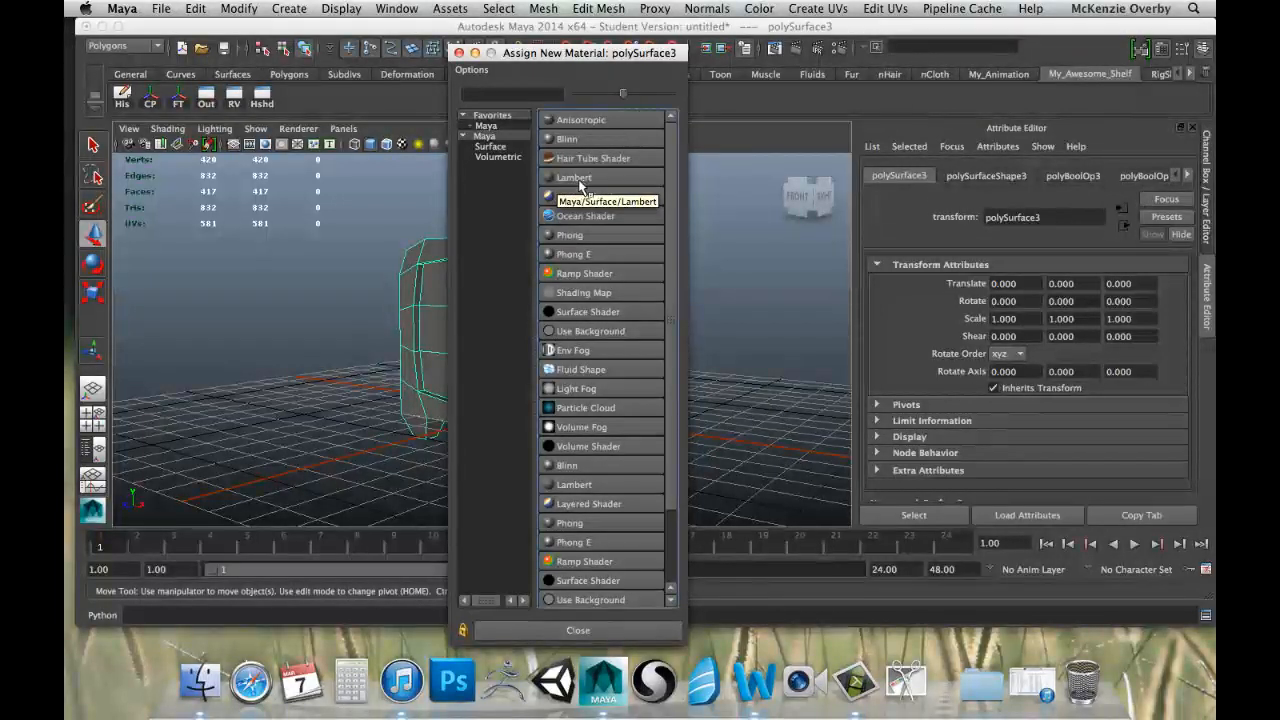
{"action": "left_click", "coordinate": [577, 179]}
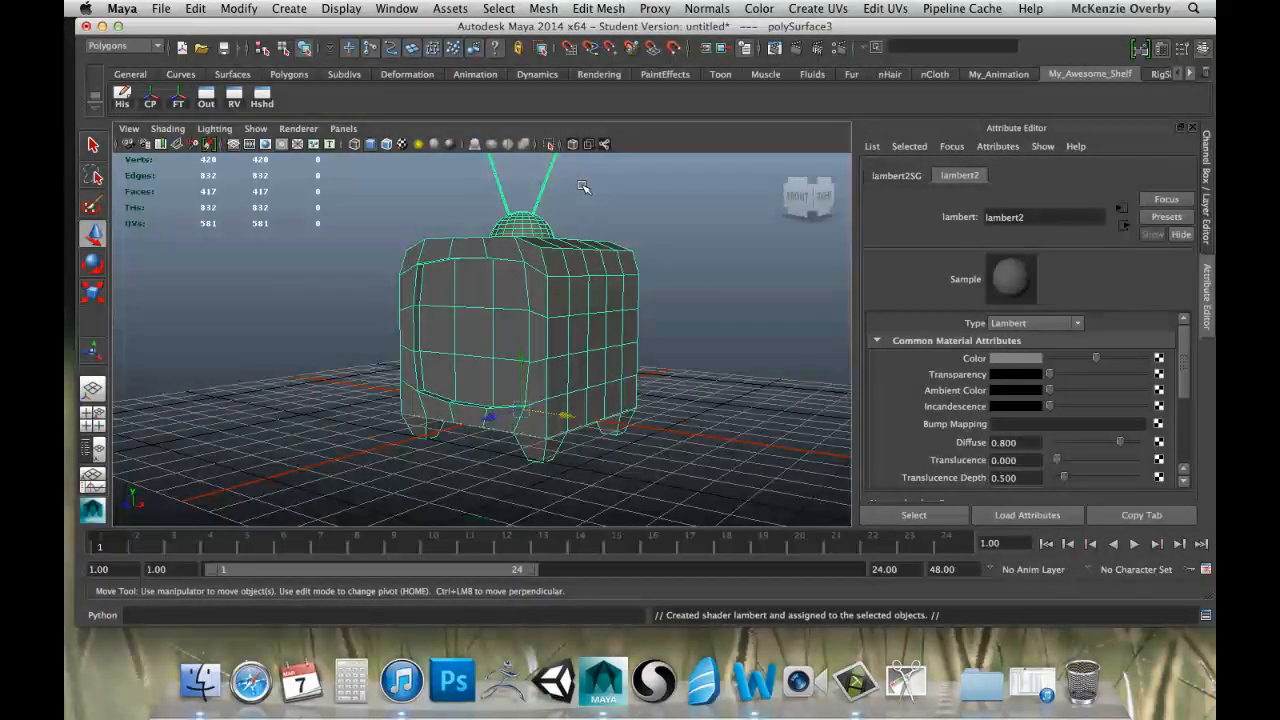
Color the television's Lambert material dark brown with hue about 25.9 and saturation 0.76, lowering the color's value.
{"action": "right_click_drag", "start_coordinate": [624, 379], "coordinate": [573, 394], "text": "alt"}
{"action": "right_click_drag", "start_coordinate": [626, 357], "coordinate": [551, 369], "text": "alt"}
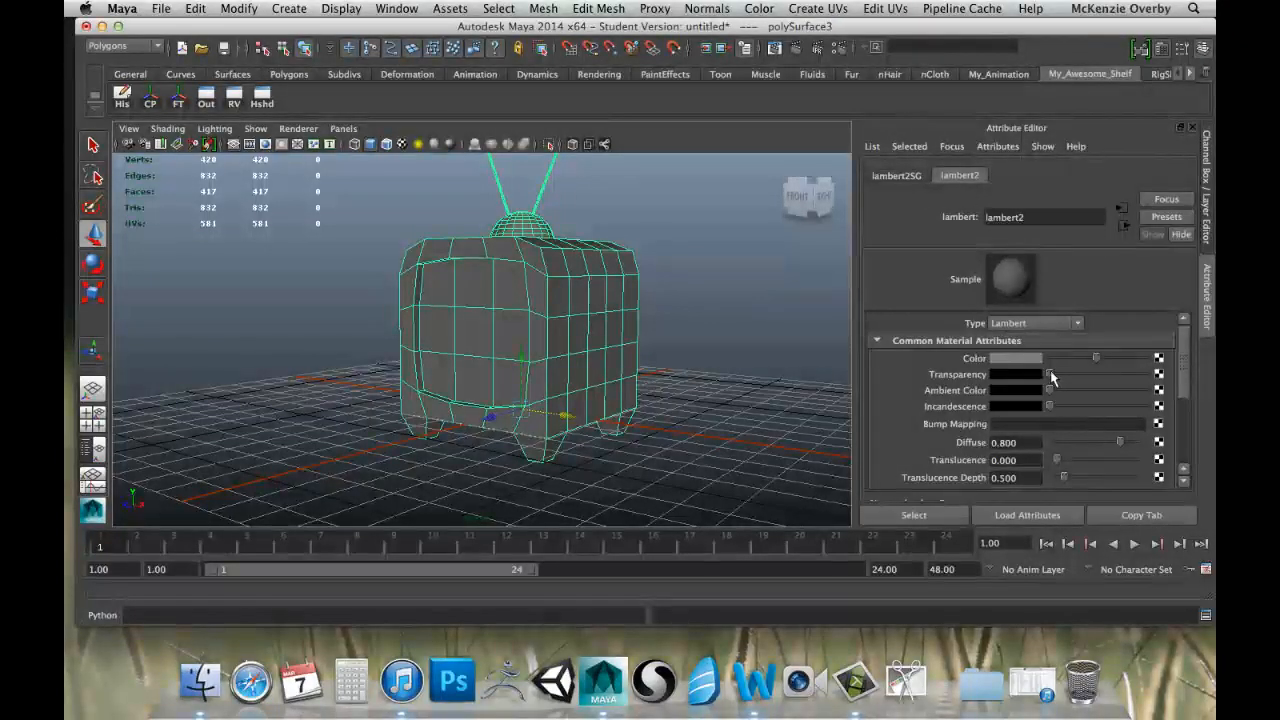
{"action": "left_click", "coordinate": [1000, 362]}
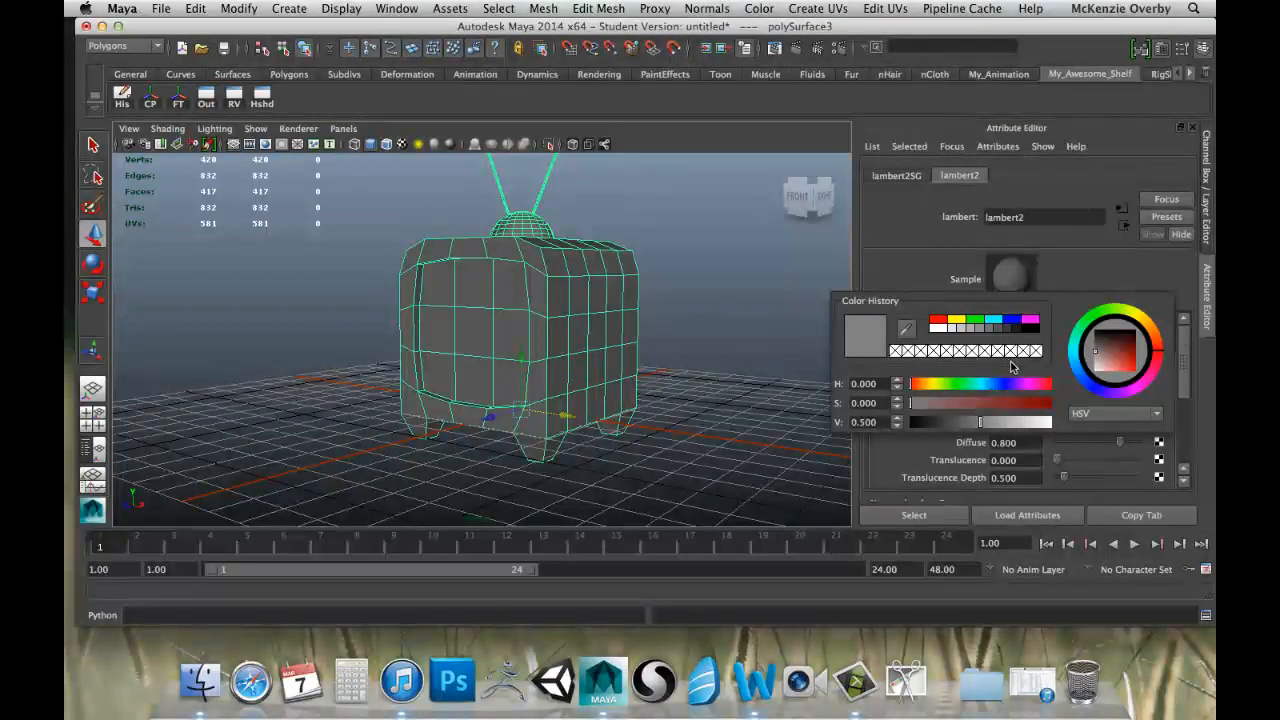
{"action": "mouse_move", "coordinate": [928, 389]}
{"action": "left_mouse_down"}
{"action": "mouse_move", "coordinate": [1020, 402]}
{"action": "mouse_move", "coordinate": [1006, 402]}
{"action": "left_mouse_up"}
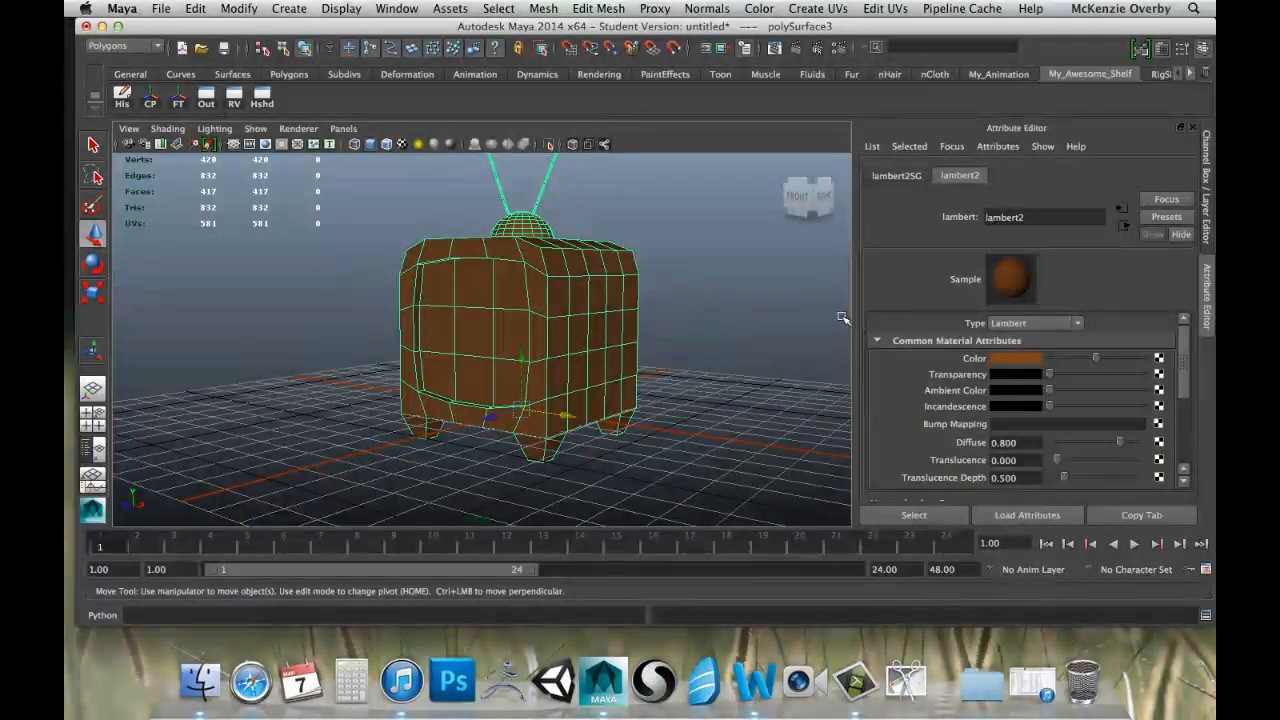
{"action": "left_click", "coordinate": [1013, 359]}
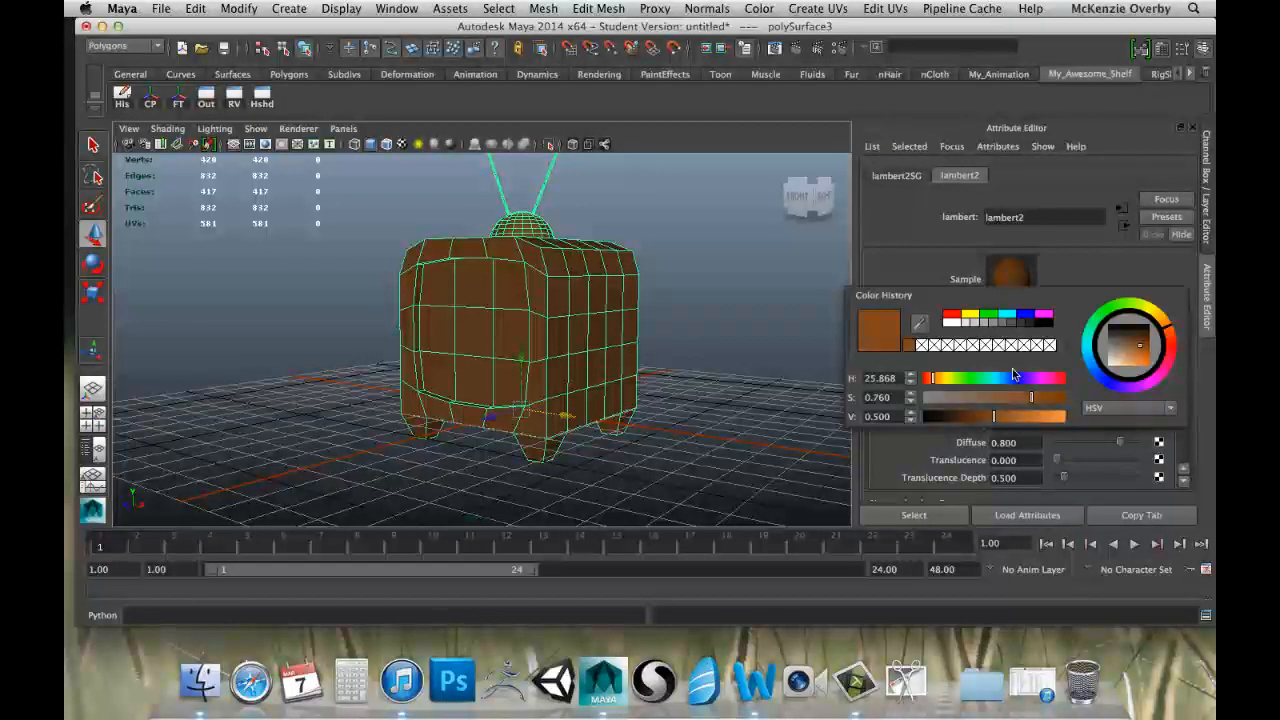
{"action": "left_click_drag", "start_coordinate": [994, 418], "coordinate": [963, 416]}
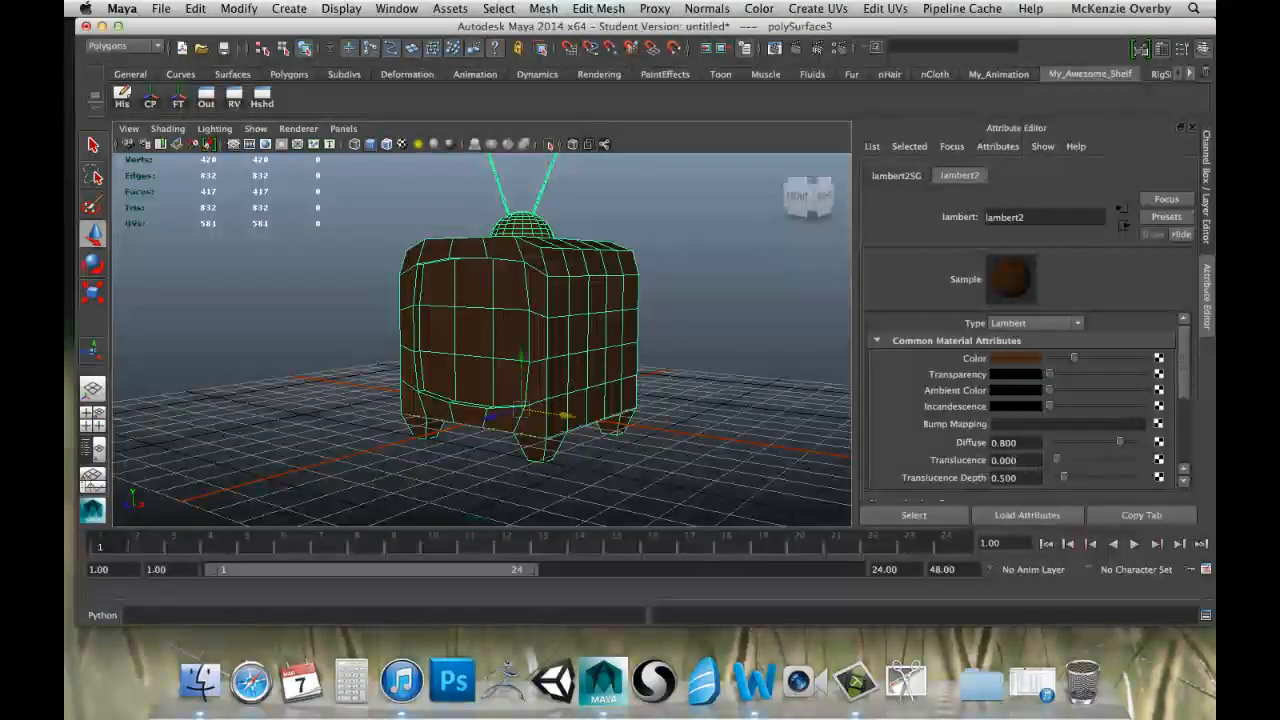
{"action": "scroll", "coordinate": [975, 435], "scroll_direction": "down", "scroll_amount": 4}
{"action": "scroll", "coordinate": [995, 450], "scroll_direction": "up", "scroll_amount": 4}
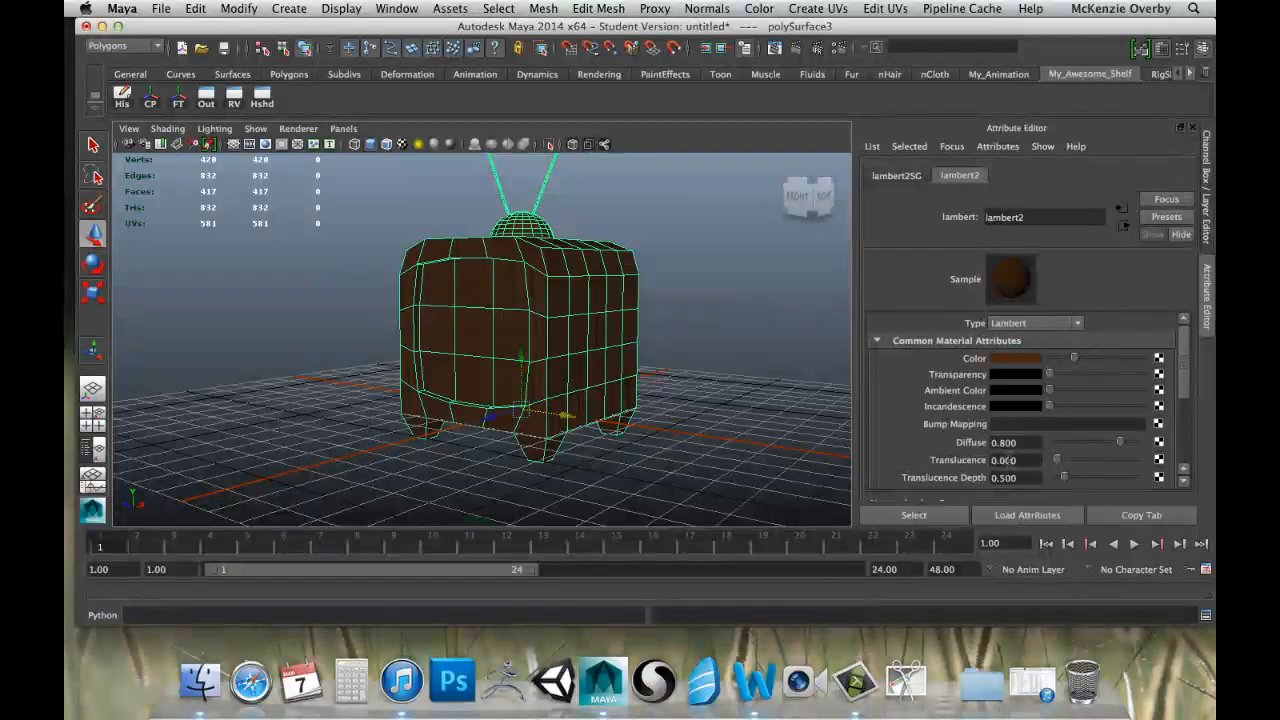
{"action": "scroll", "coordinate": [940, 400], "scroll_direction": "down", "scroll_amount": 4}
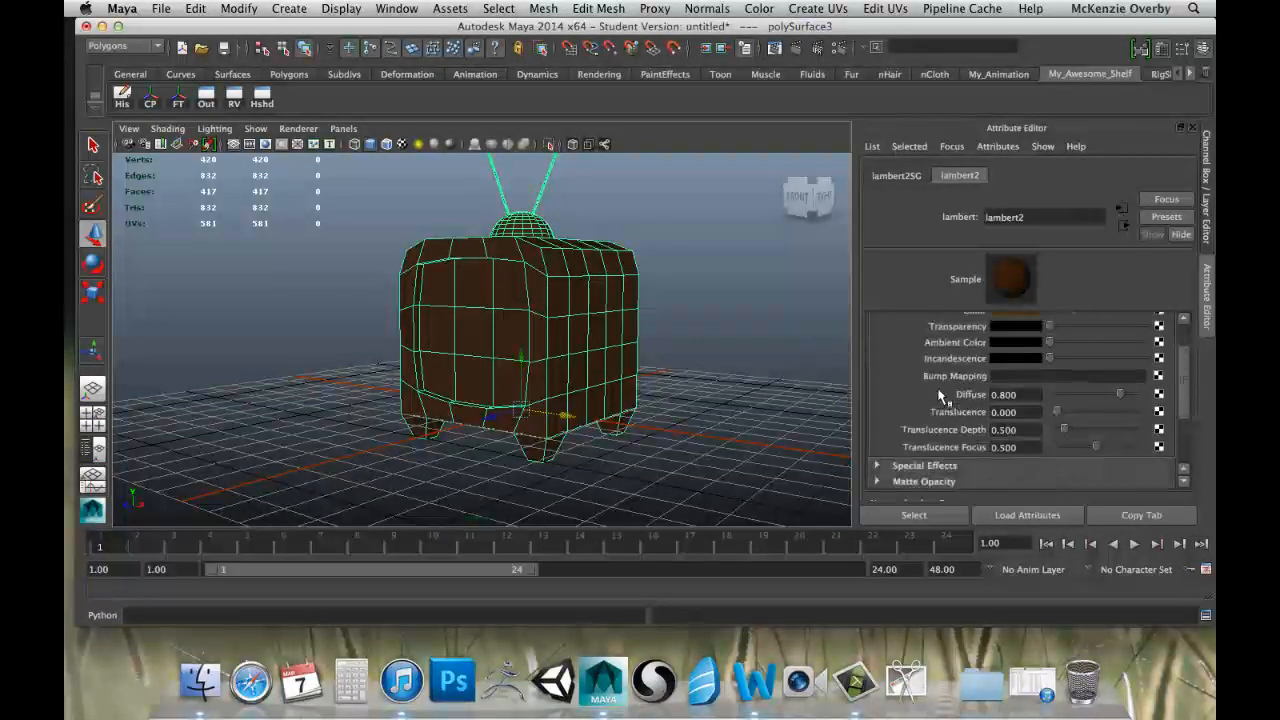
{"action": "scroll", "coordinate": [940, 400], "scroll_direction": "up", "scroll_amount": 4}
{"action": "mouse_move", "coordinate": [1048, 374]}
{"action": "left_mouse_down"}
{"action": "mouse_move", "coordinate": [1088, 374]}
{"action": "mouse_move", "coordinate": [1045, 374]}
{"action": "left_mouse_up"}
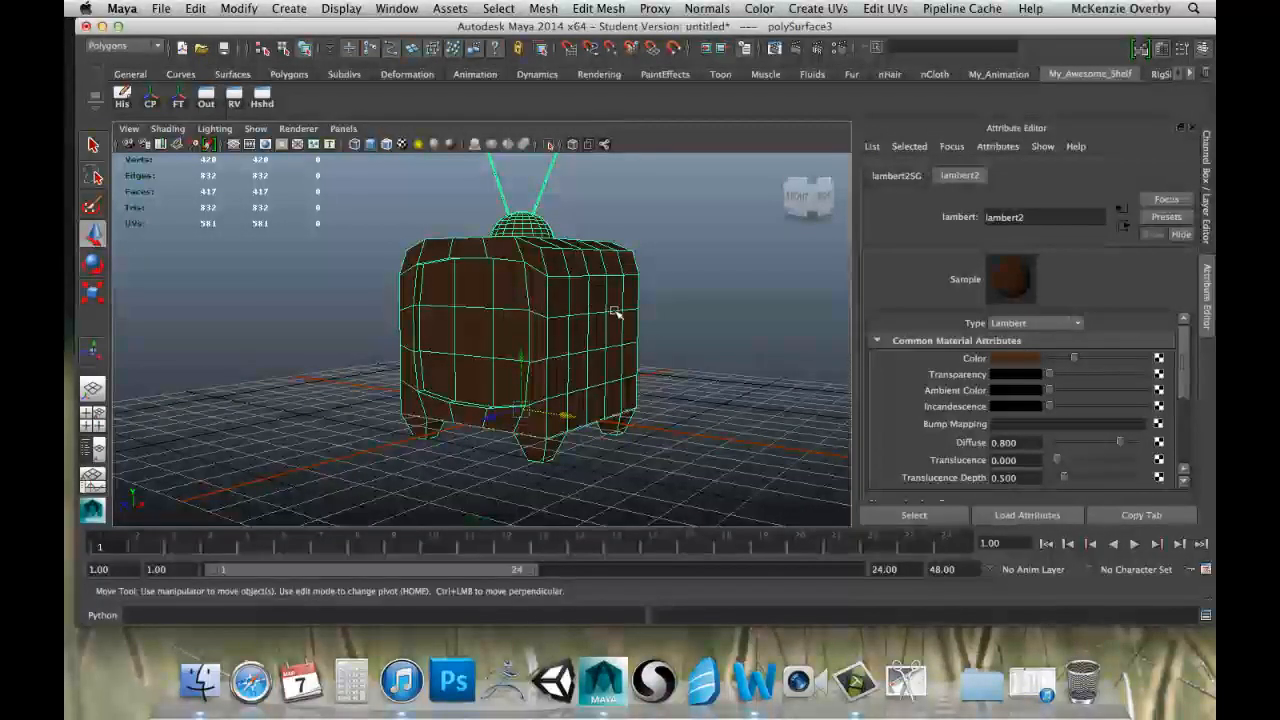
Select the television in face mode and pick all nine faces of its recessed front screen.
{"action": "left_click", "coordinate": [695, 338]}
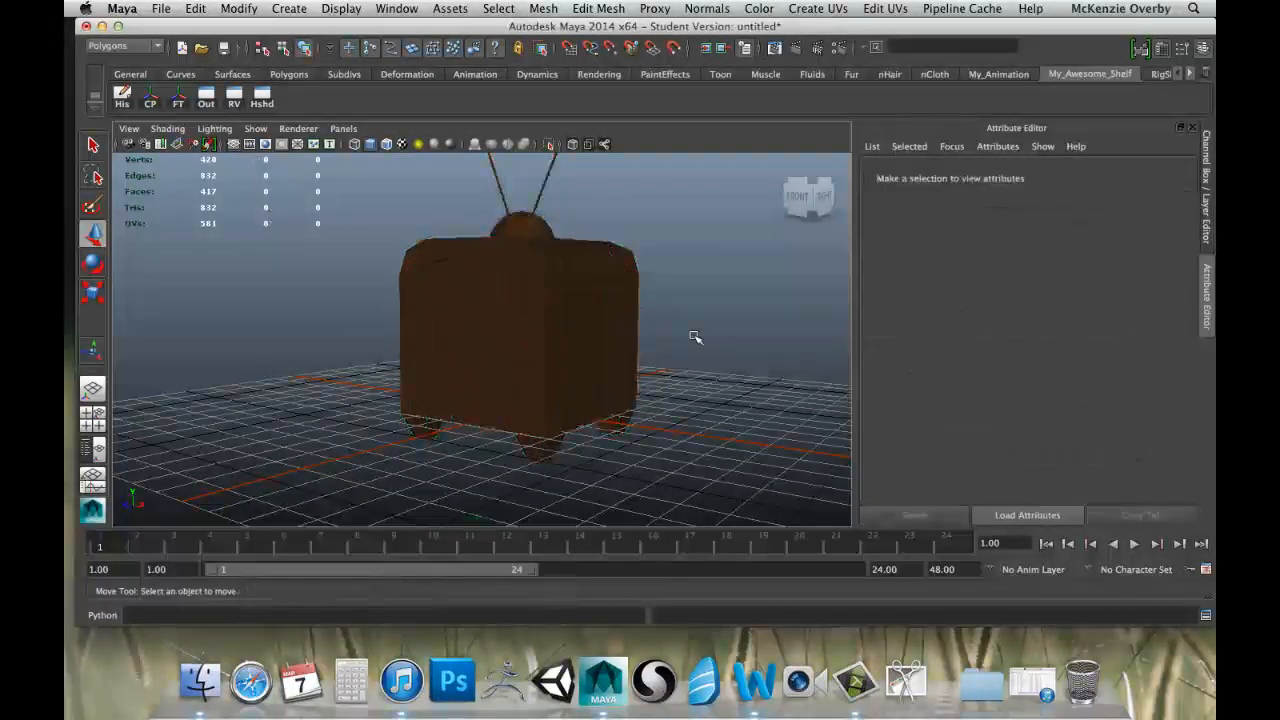
{"action": "left_click", "coordinate": [553, 308]}
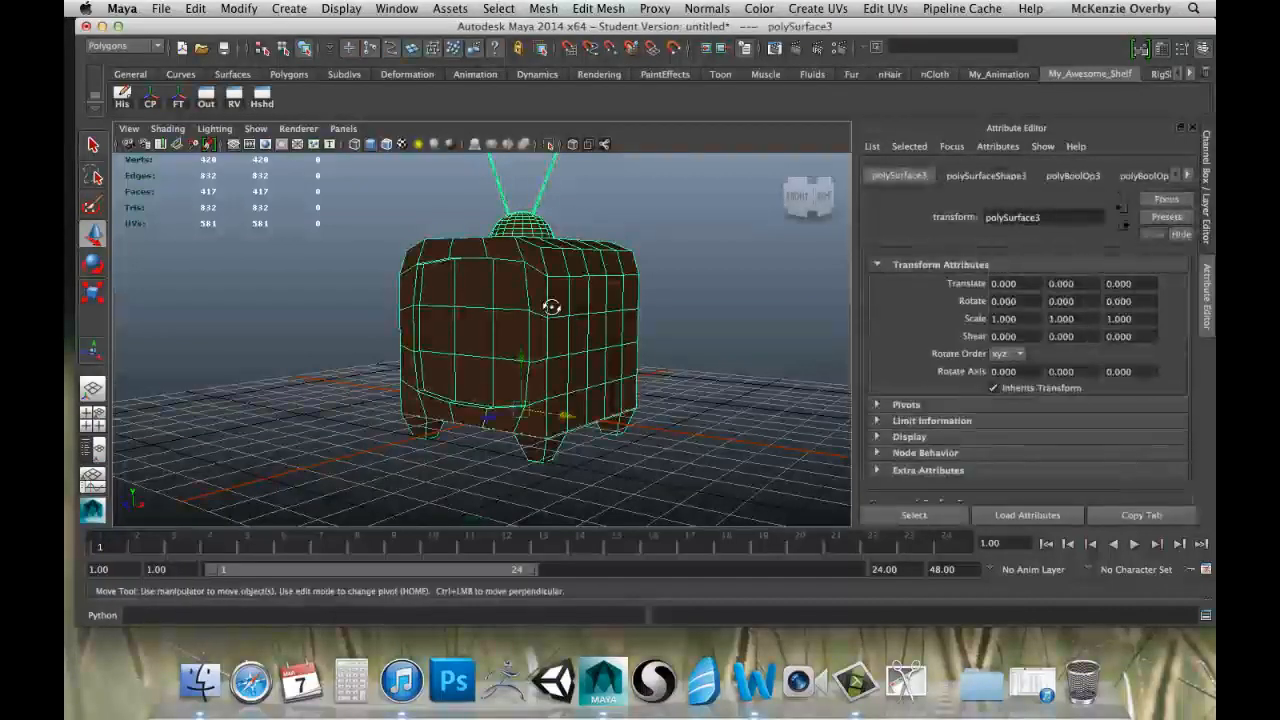
{"action": "left_click_drag", "start_coordinate": [553, 308], "coordinate": [594, 297], "text": "alt"}
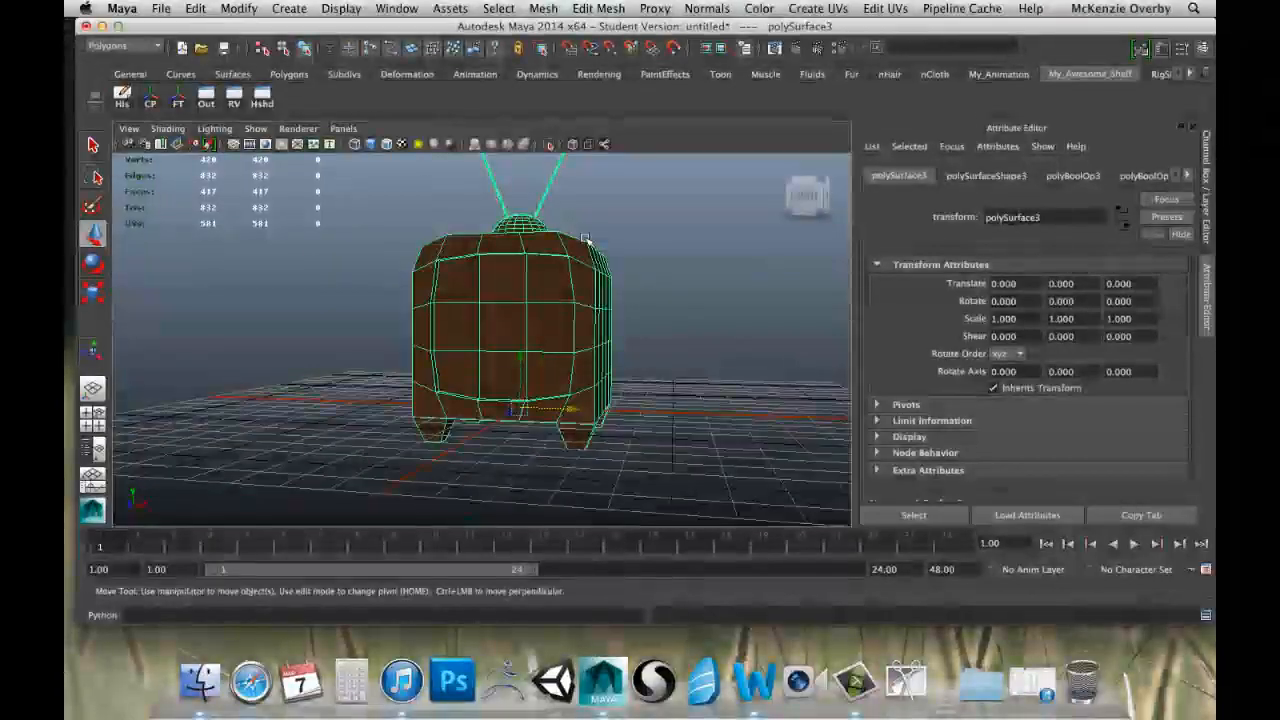
{"action": "middle_click_drag", "start_coordinate": [590, 246], "coordinate": [572, 364], "text": "alt"}
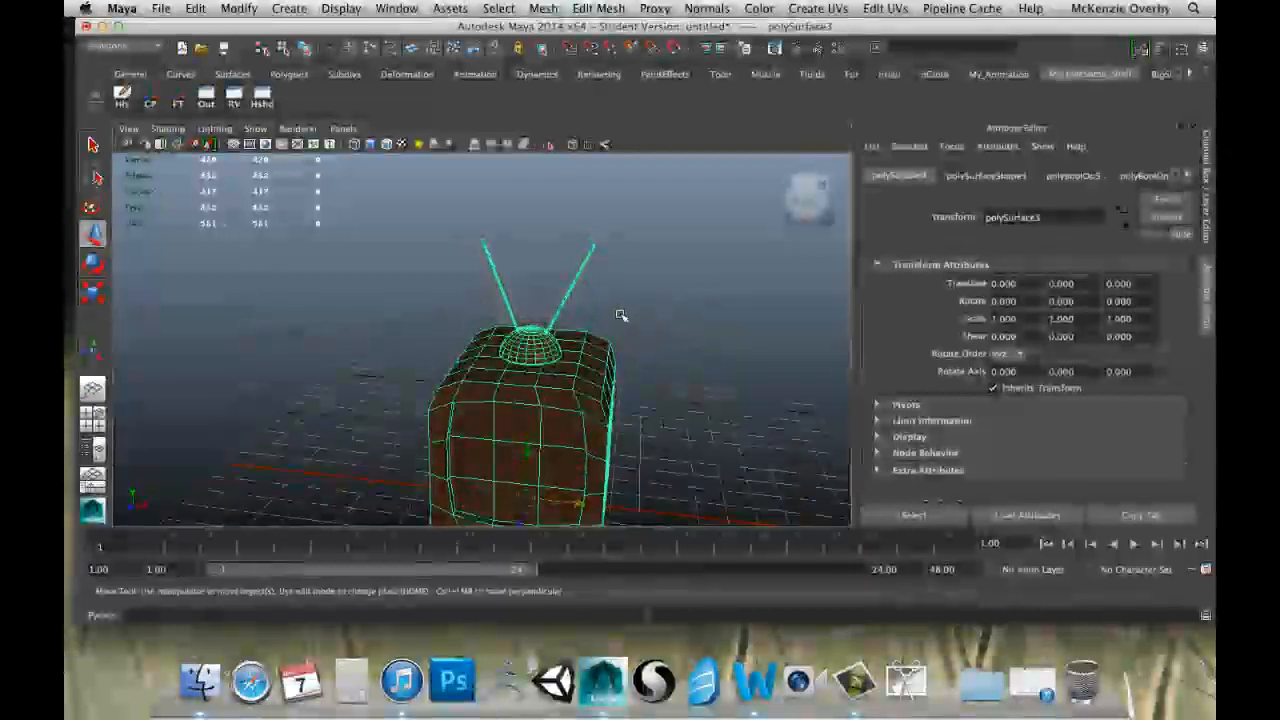
{"action": "left_click_drag", "start_coordinate": [652, 340], "coordinate": [552, 296], "text": "alt"}
{"action": "right_click_drag", "start_coordinate": [551, 295], "coordinate": [558, 335]}
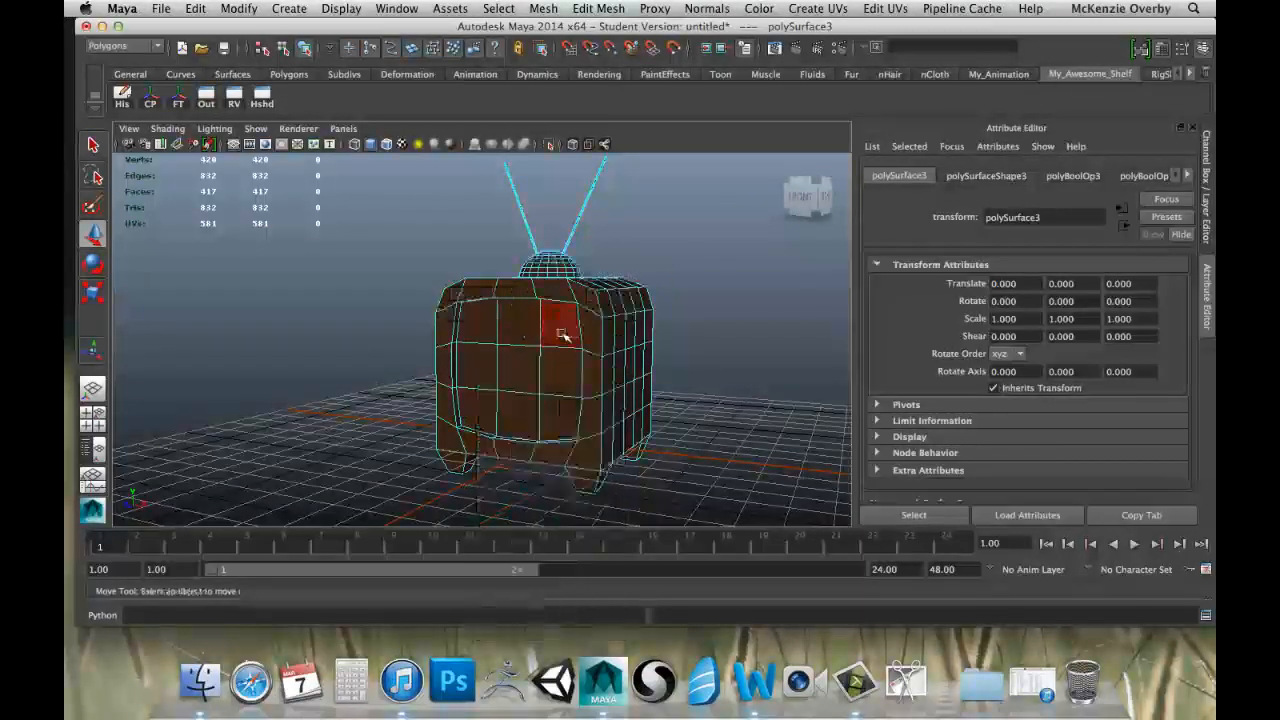
{"action": "left_click", "coordinate": [481, 323]}
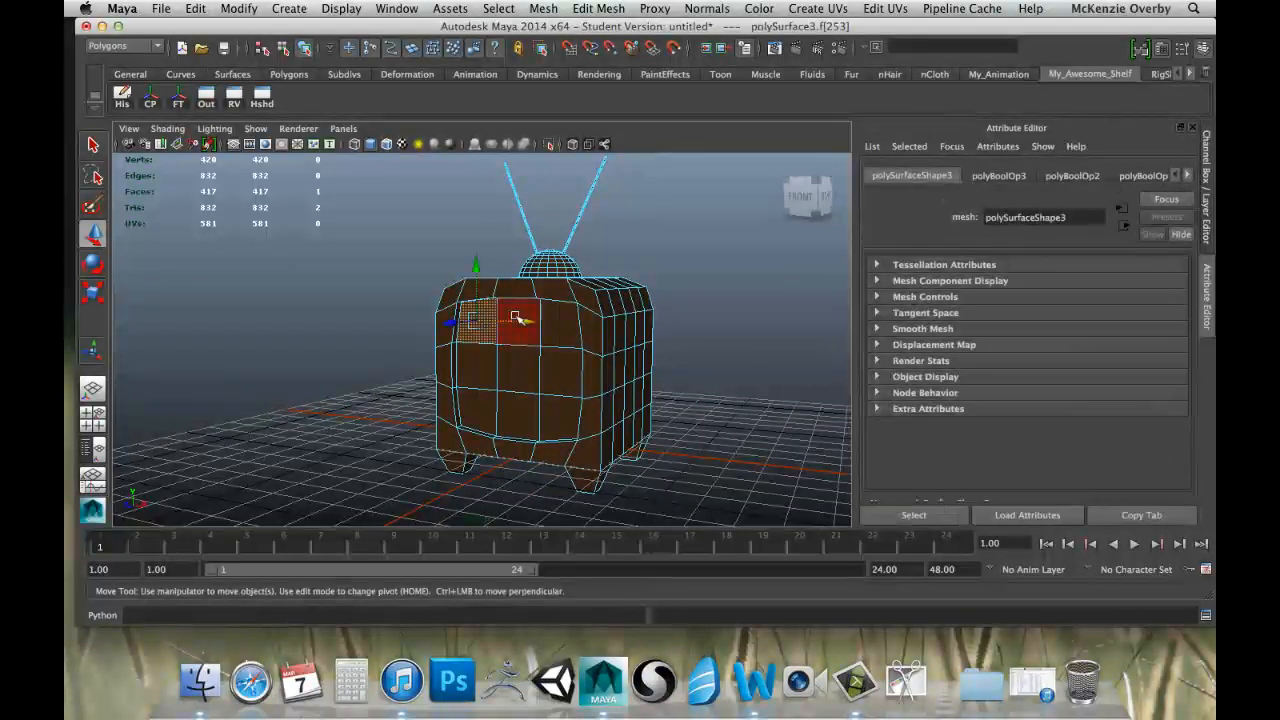
{"action": "left_click", "coordinate": [521, 310], "text": "shift"}
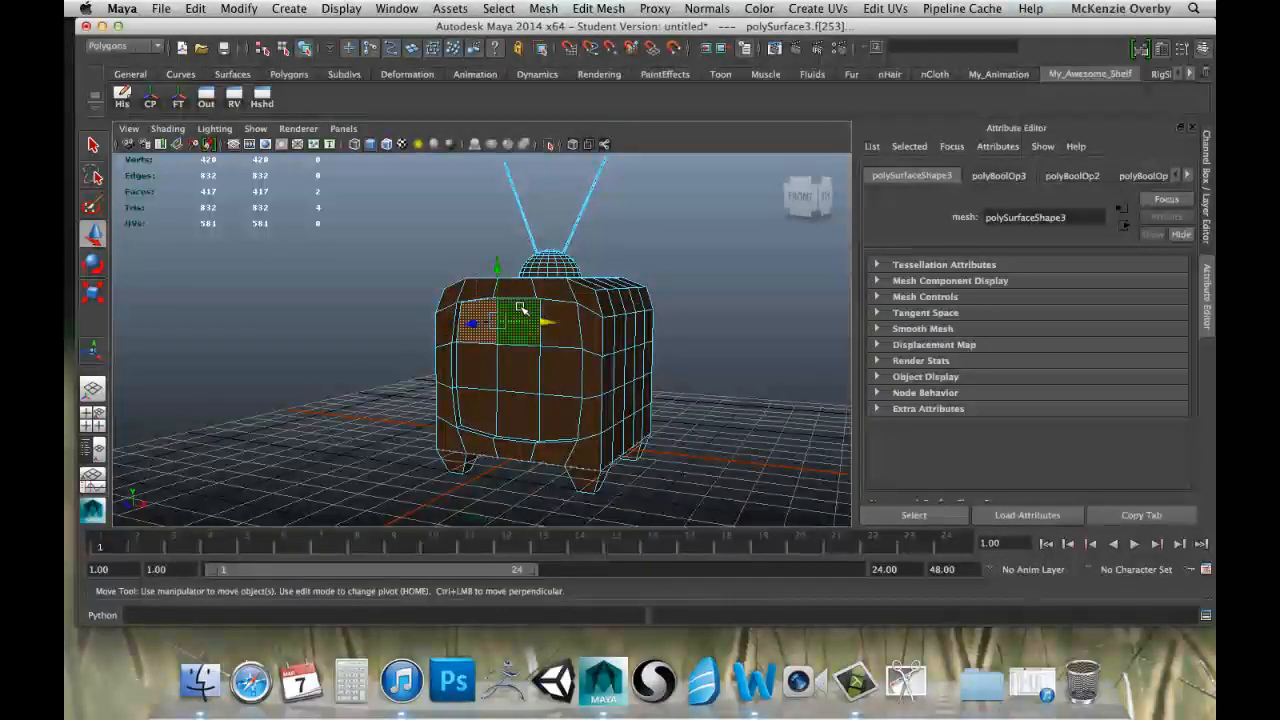
{"action": "left_click", "coordinate": [531, 370], "text": "shift"}
{"action": "left_click", "coordinate": [484, 378], "text": "shift"}
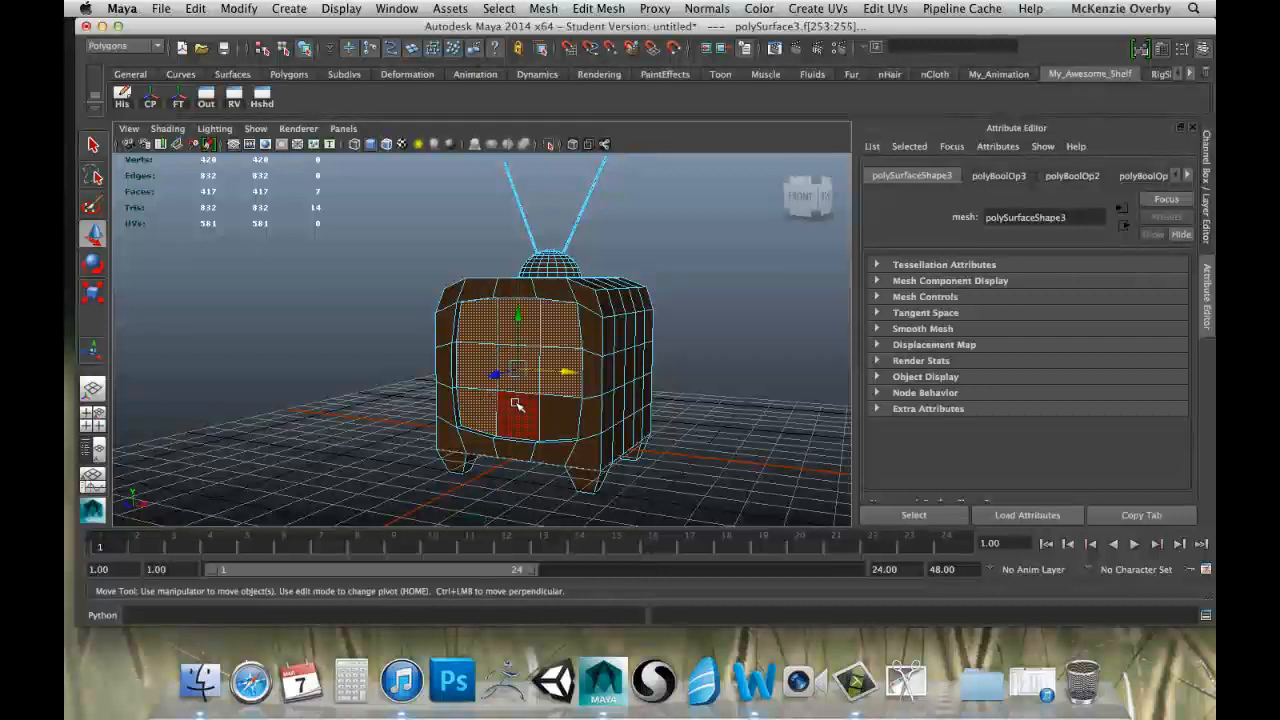
{"action": "left_click", "coordinate": [516, 404], "text": "shift"}
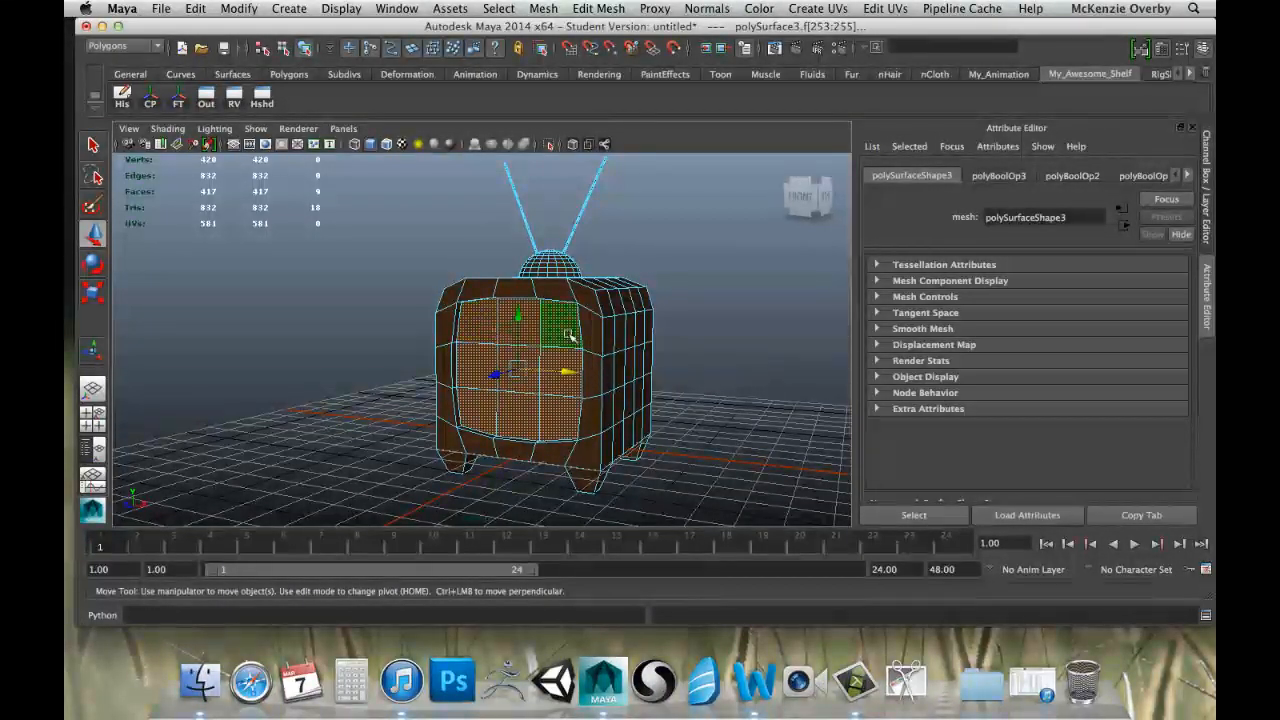
Assign a new Lambert material to the selected screen faces and color it light grey.
{"action": "right_click", "coordinate": [491, 323]}
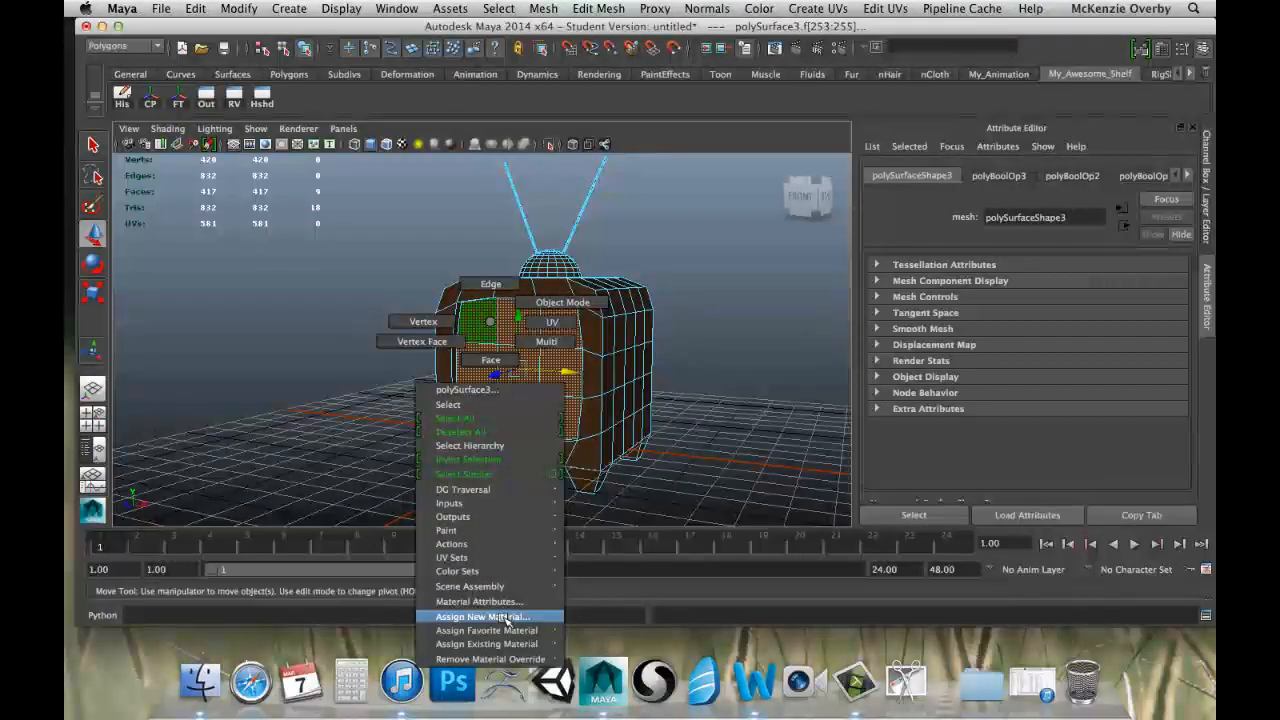
{"action": "left_click", "coordinate": [503, 618]}
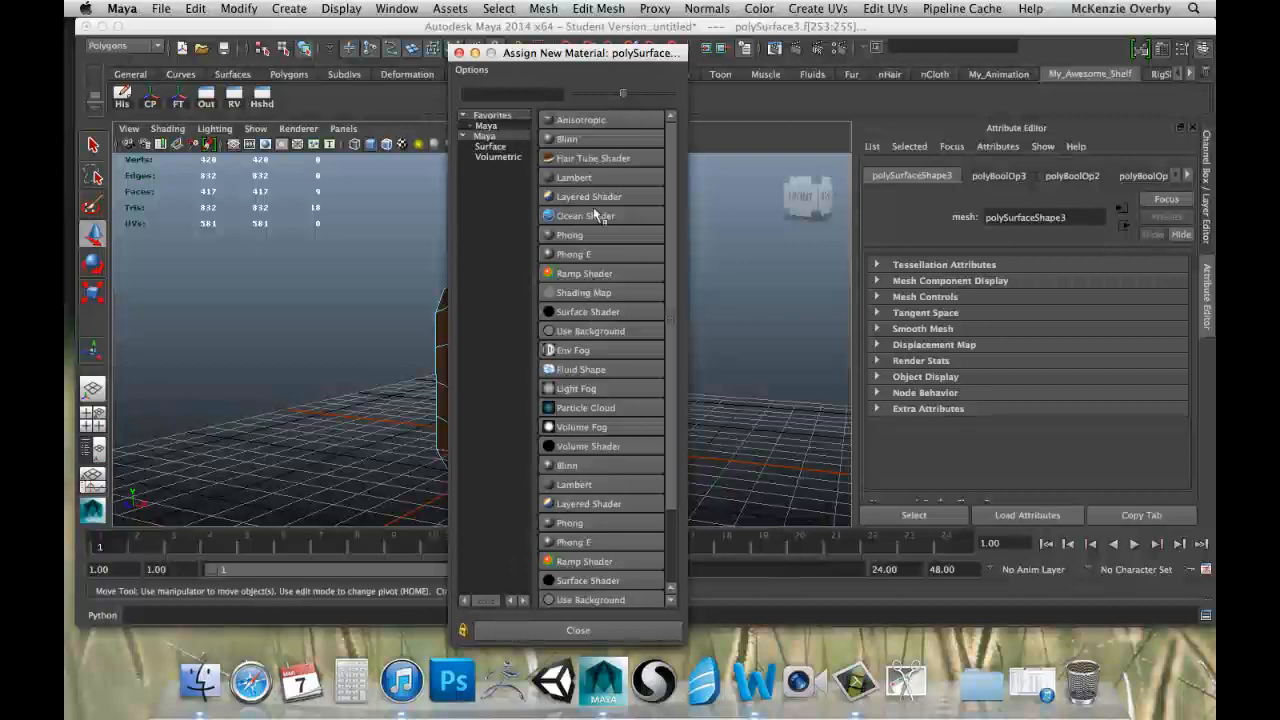
{"action": "left_click", "coordinate": [578, 178]}
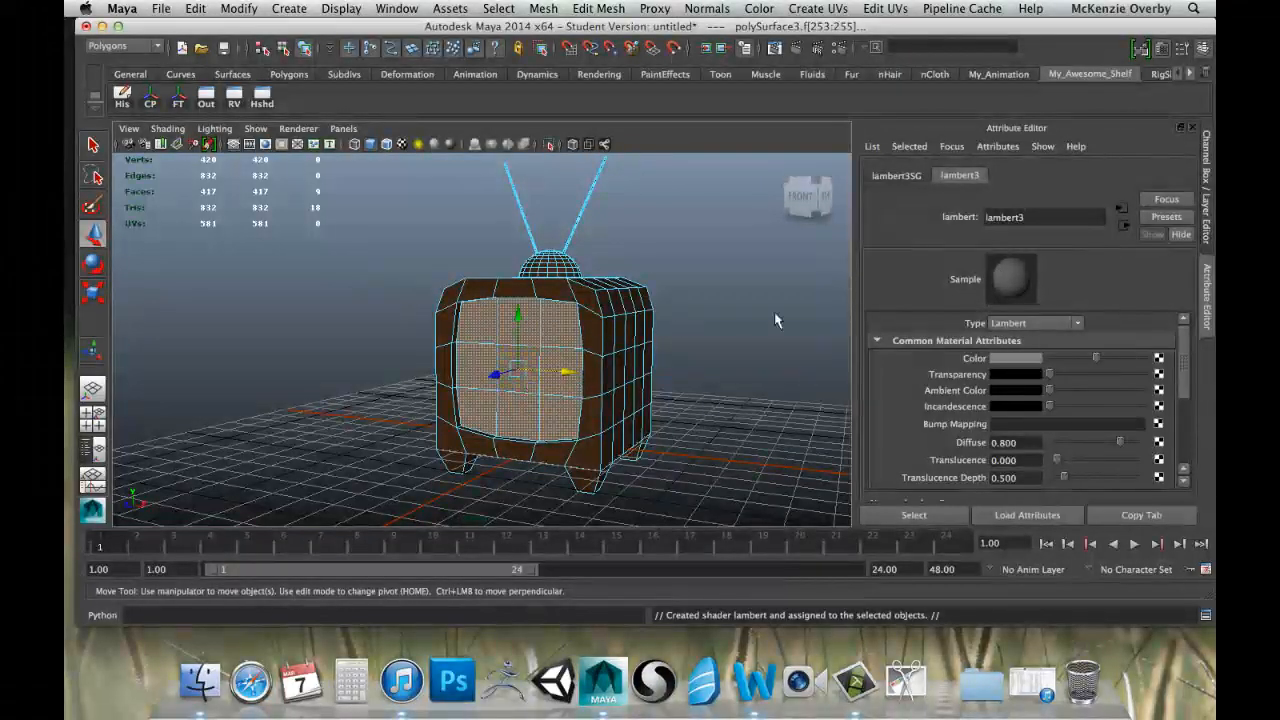
{"action": "left_click", "coordinate": [1035, 358]}
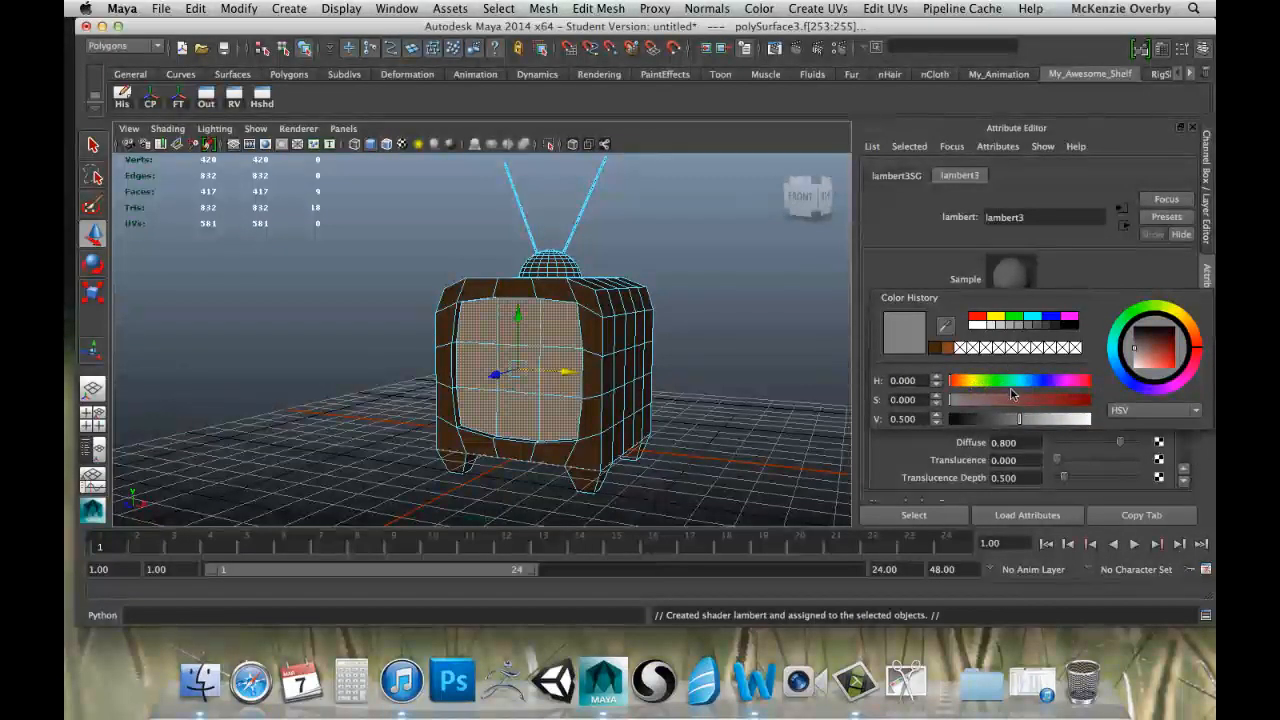
{"action": "left_click_drag", "start_coordinate": [1055, 423], "coordinate": [1060, 425]}
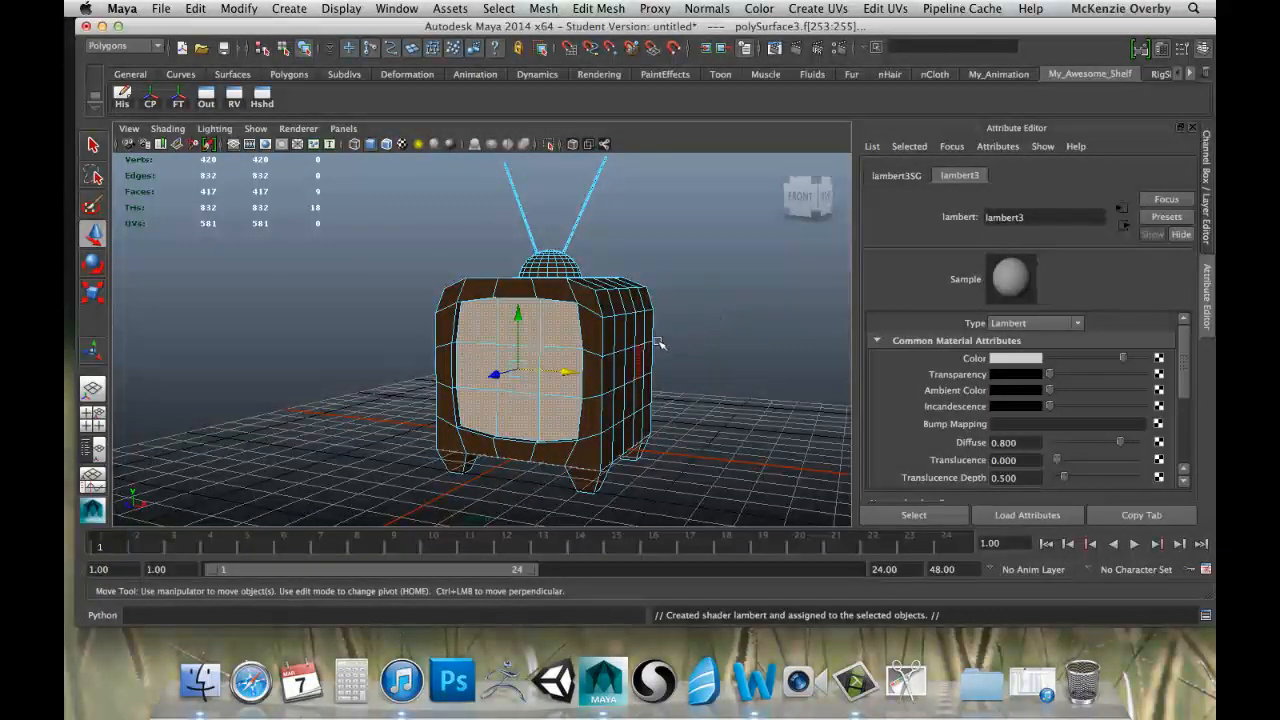
Return to object mode and clear the selection to check the television with its light grey screen.
{"action": "right_click_drag", "start_coordinate": [625, 340], "coordinate": [659, 323]}
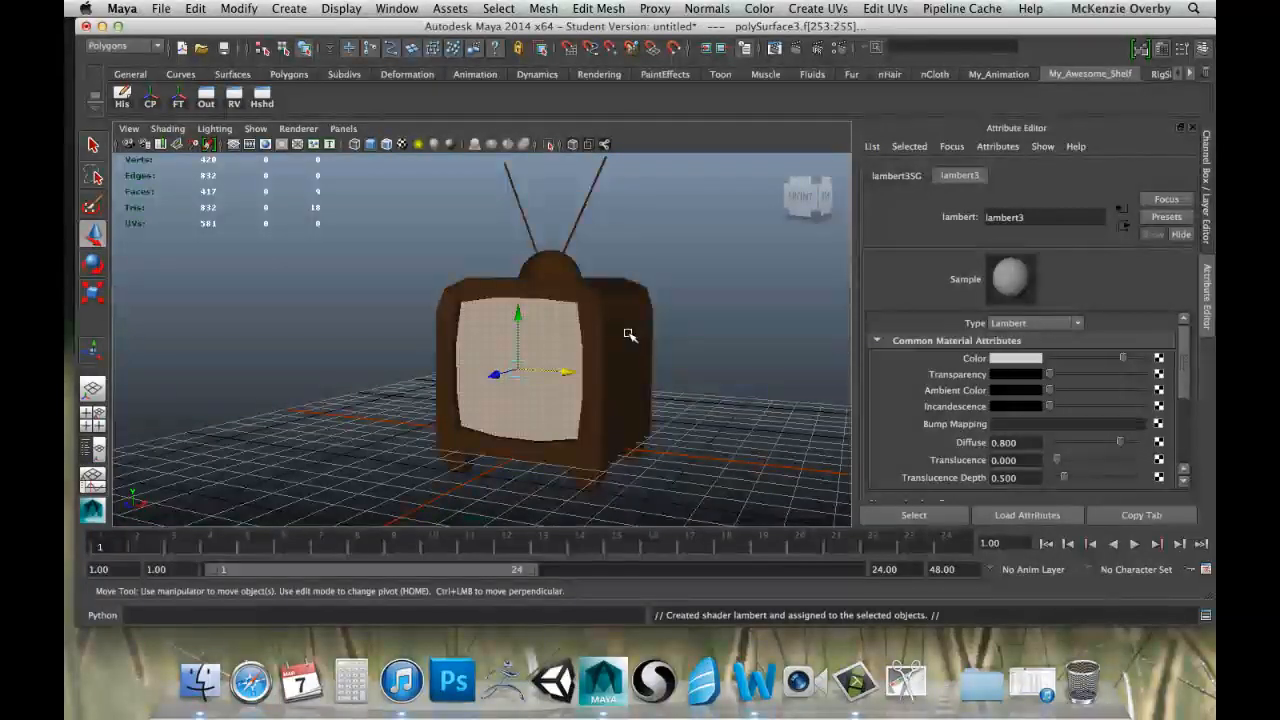
{"action": "left_click", "coordinate": [700, 320]}
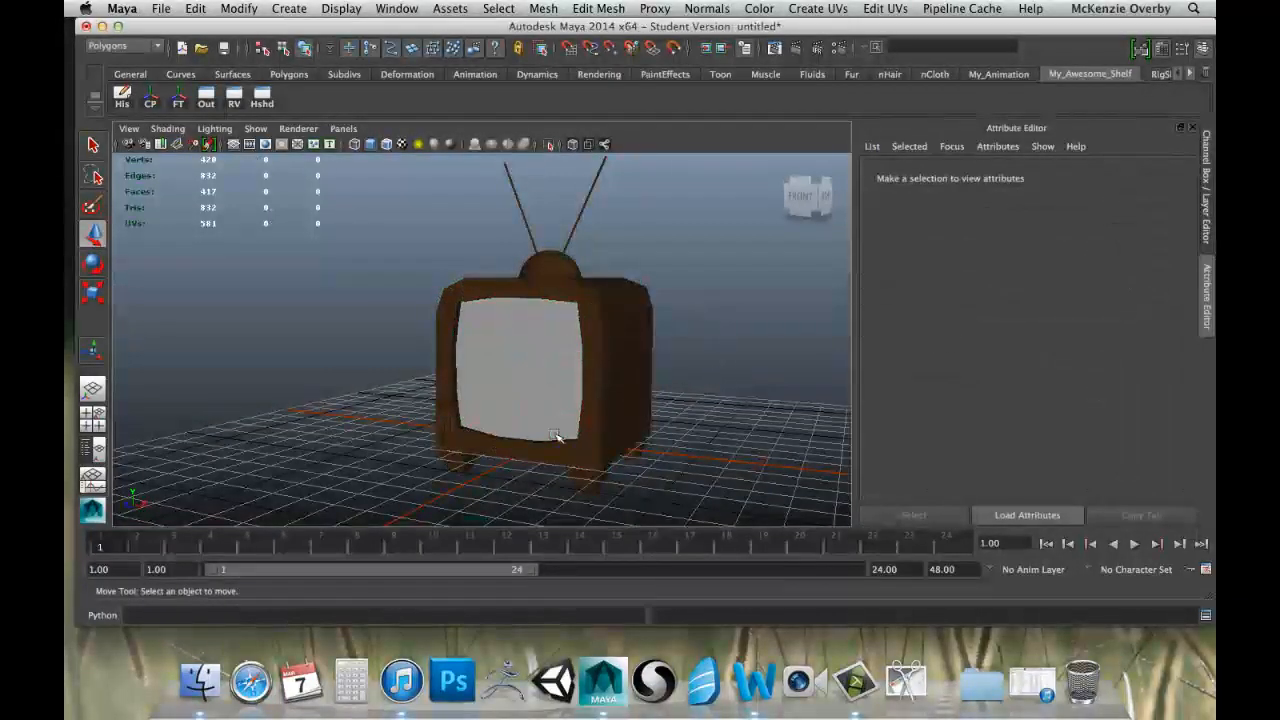
{"action": "left_click_drag", "start_coordinate": [665, 374], "coordinate": [600, 370], "text": "alt"}
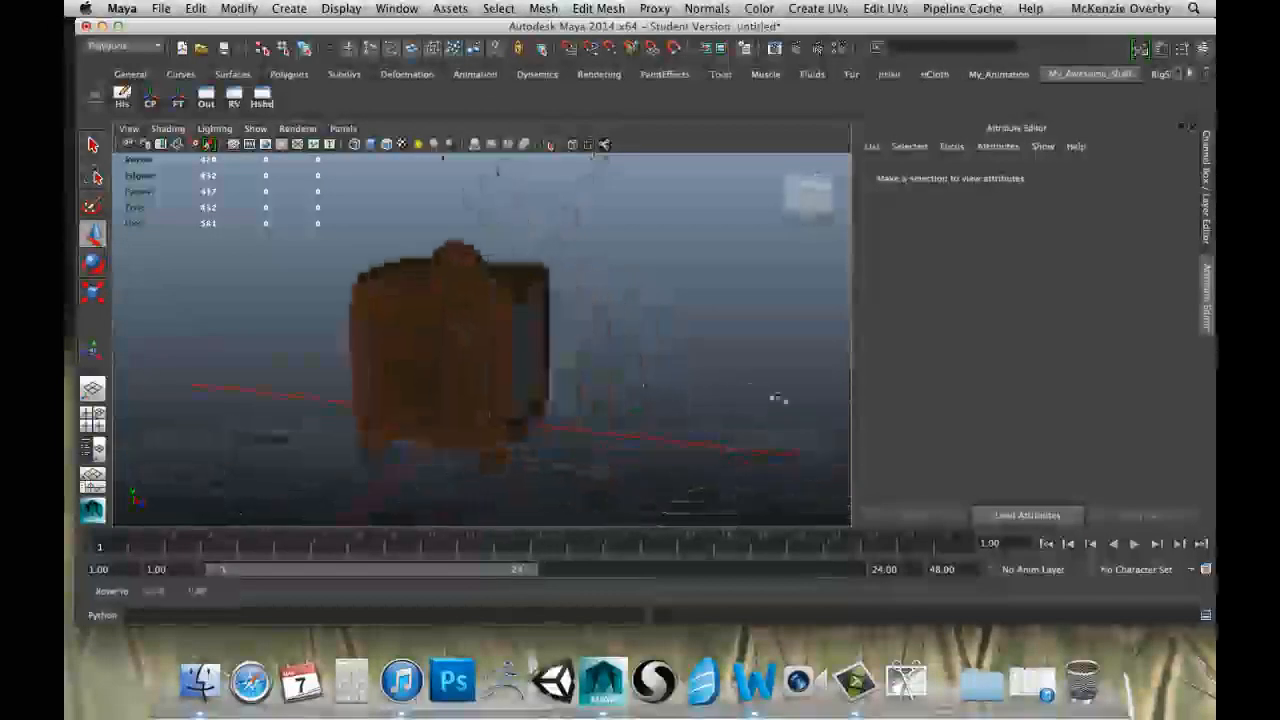
{"action": "left_click_drag", "start_coordinate": [778, 399], "coordinate": [615, 319], "text": "alt"}
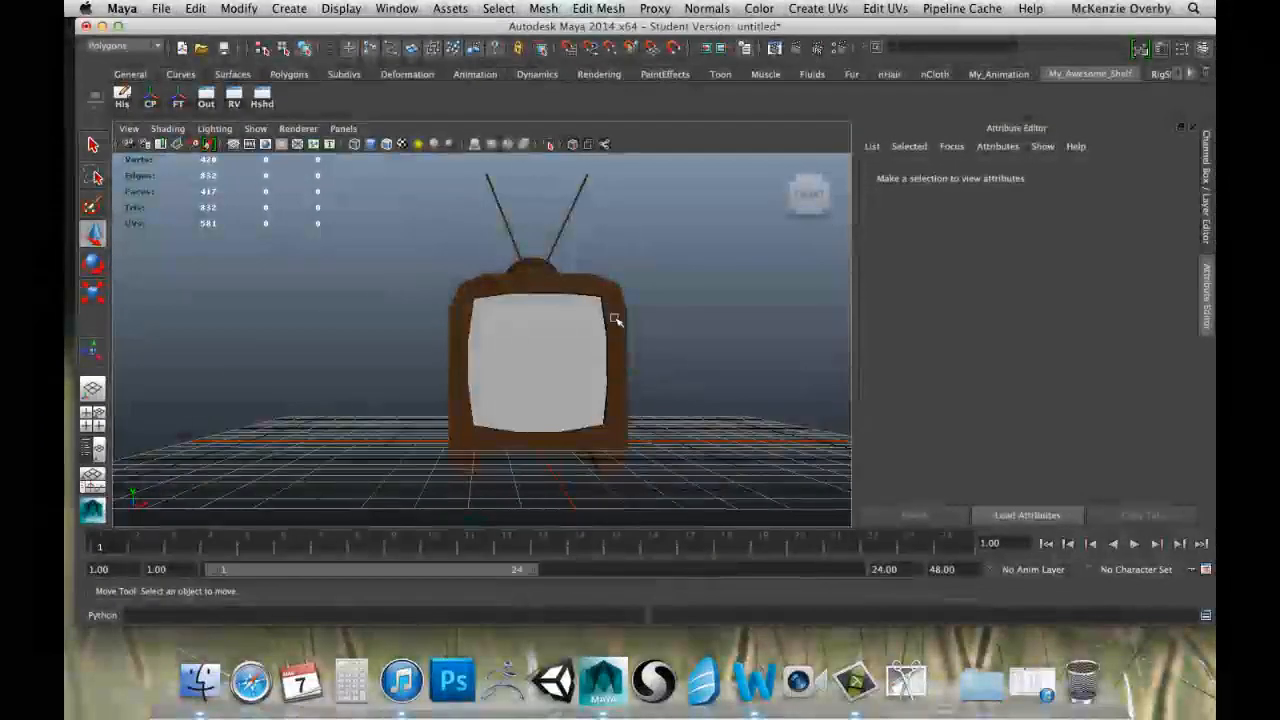
Select all faces of the dome and both antennas in face mode, working in the front view.
{"action": "left_click", "coordinate": [615, 319]}
{"action": "key", "text": "space"}
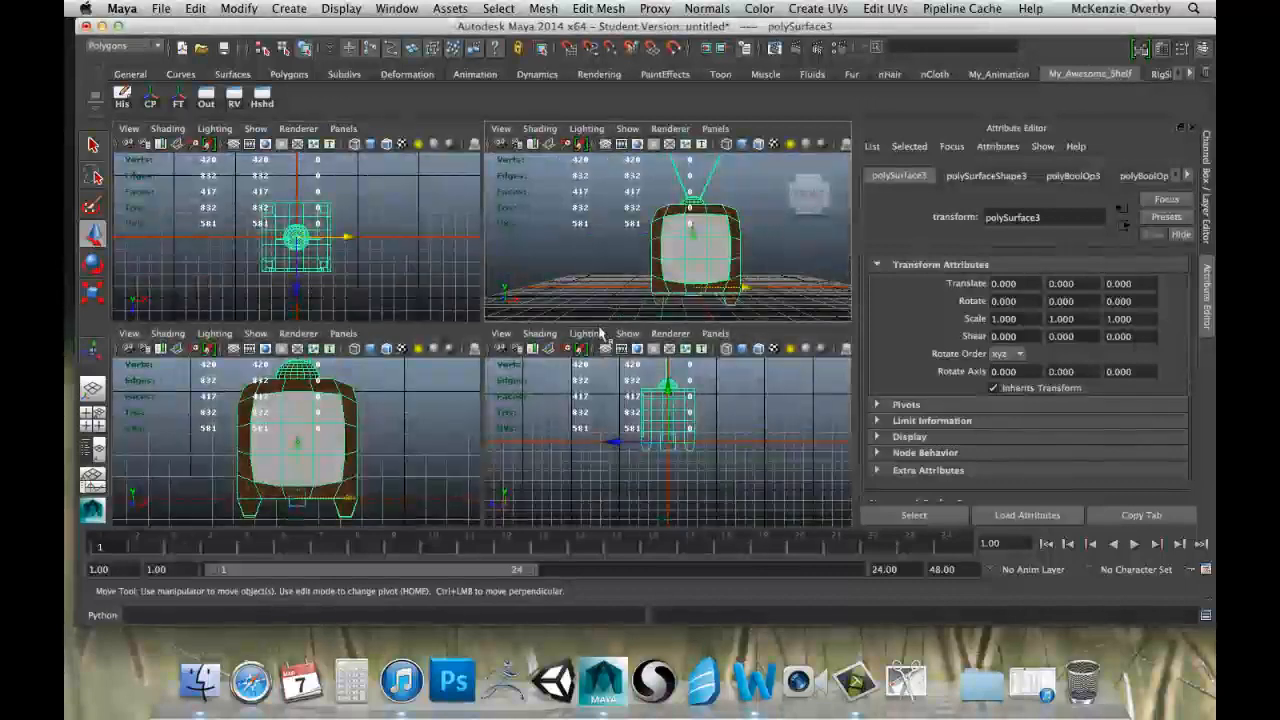
{"action": "key", "text": "space"}
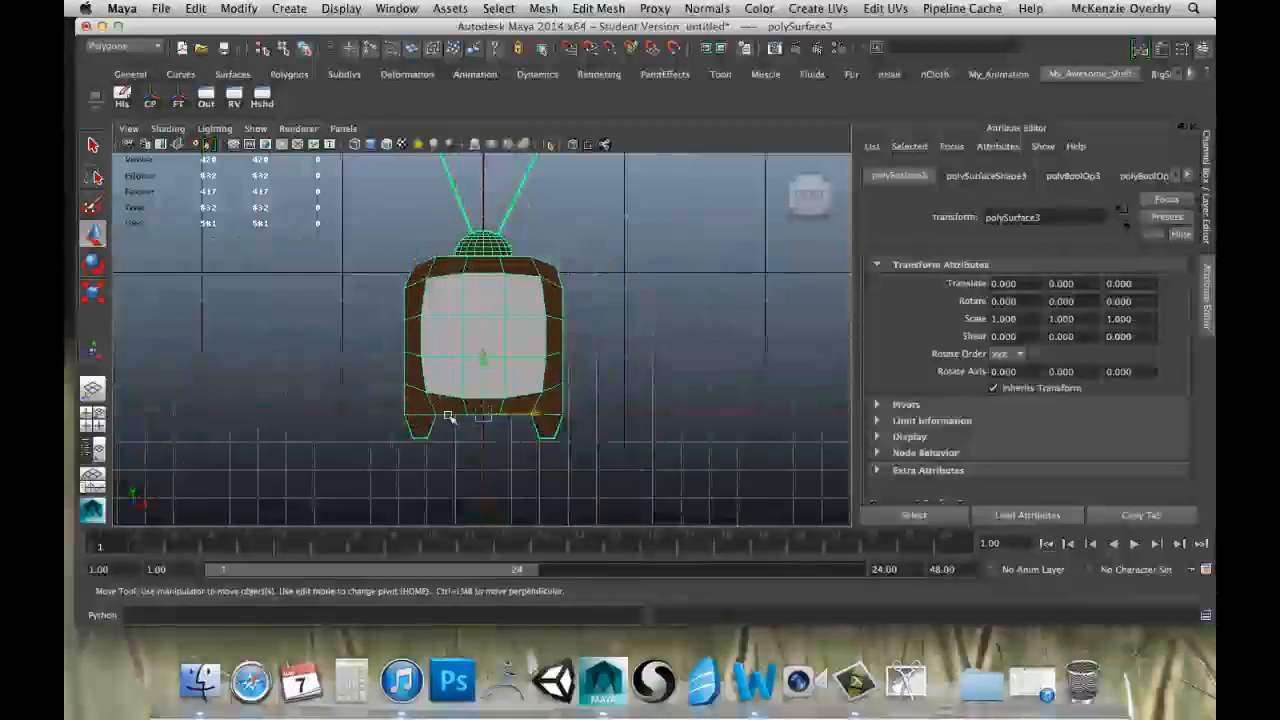
{"action": "scroll", "coordinate": [471, 385], "scroll_direction": "up", "scroll_amount": 10}
{"action": "right_click_drag", "start_coordinate": [486, 369], "coordinate": [486, 467]}
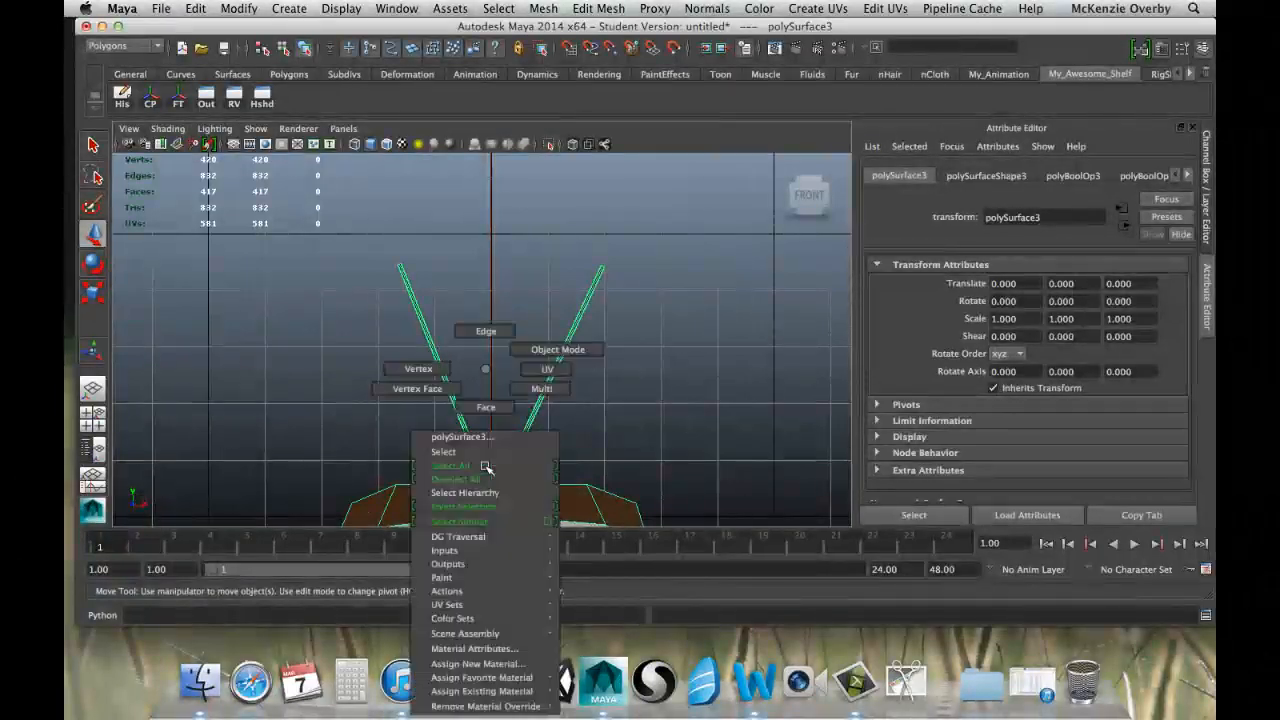
{"action": "right_click_drag", "start_coordinate": [487, 410], "coordinate": [490, 411]}
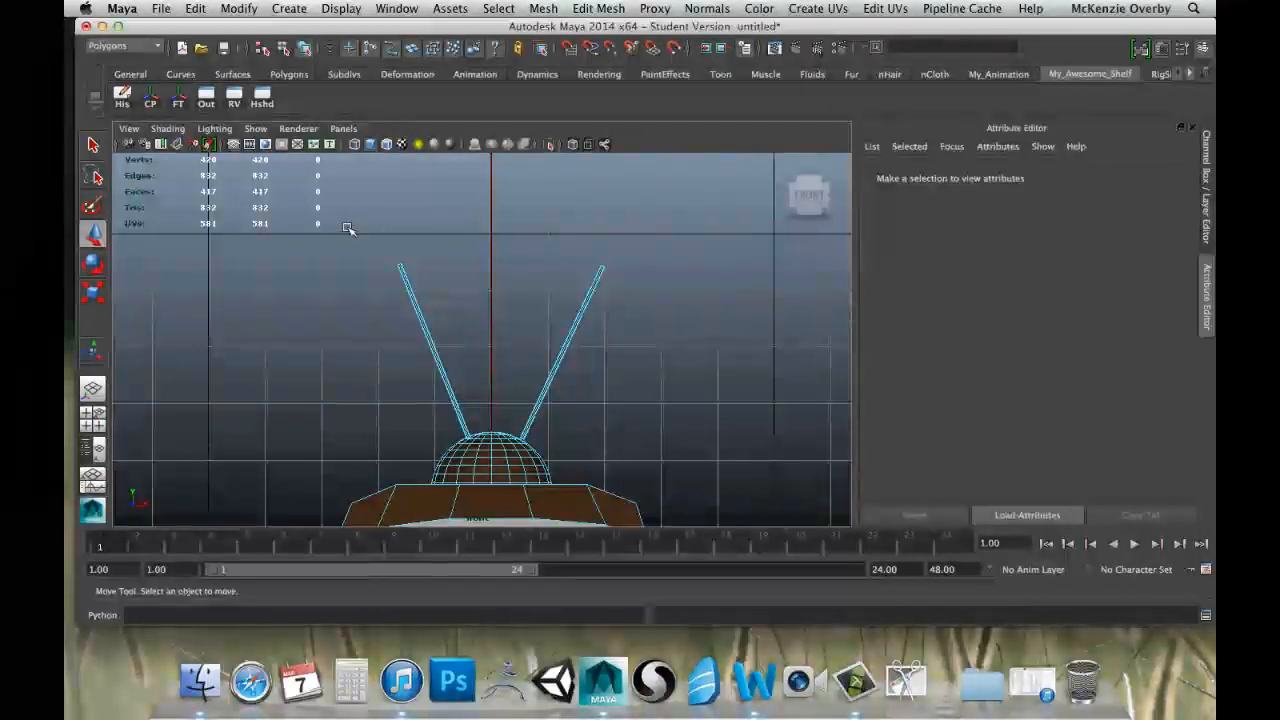
{"action": "left_click", "coordinate": [681, 483]}
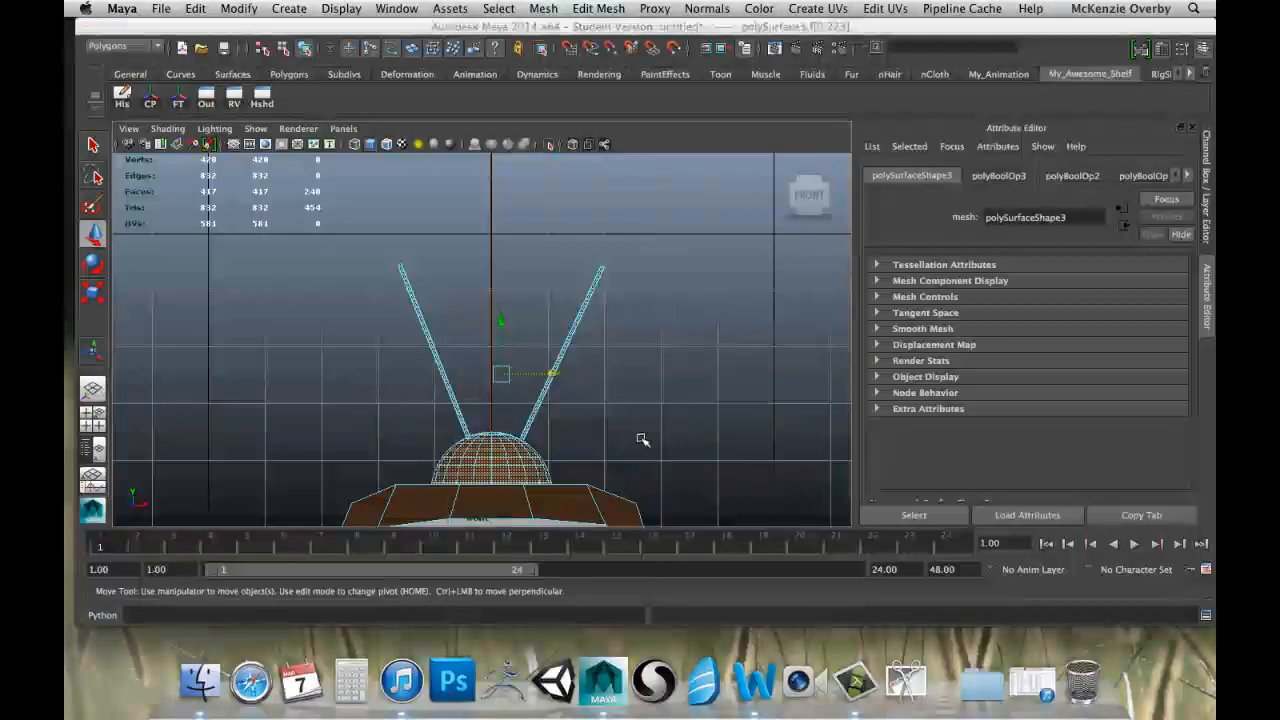
Assign a new Lambert material to the dome and antenna faces in the perspective view and color it light grey.
{"action": "key", "text": "space"}
{"action": "key", "text": "space"}
{"action": "left_click_drag", "start_coordinate": [690, 250], "coordinate": [650, 318], "text": "alt"}
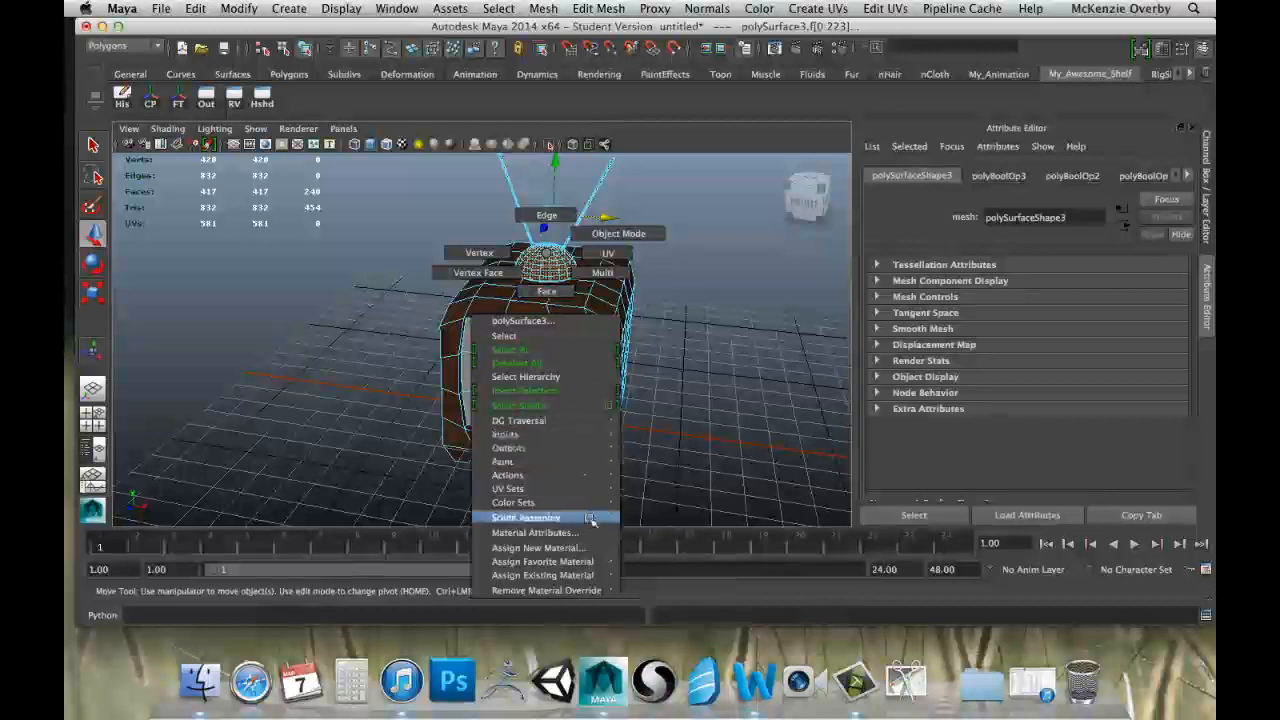
{"action": "left_click", "coordinate": [545, 548]}
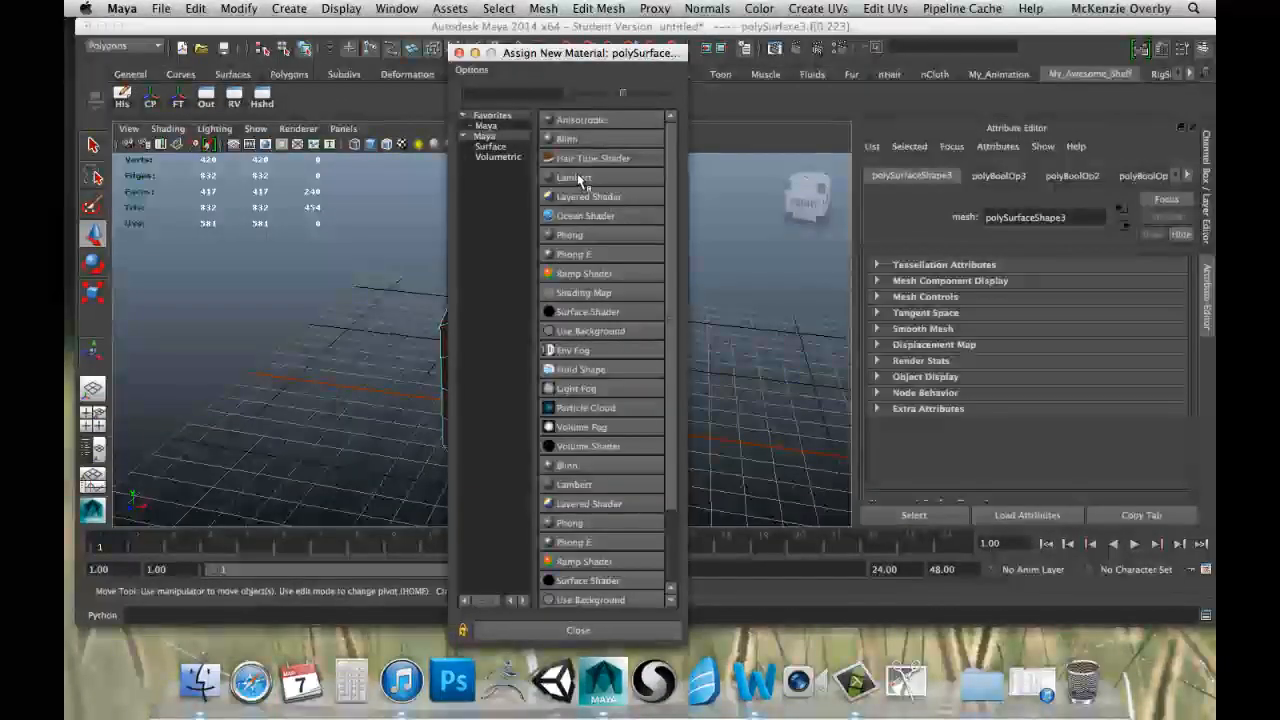
{"action": "left_click", "coordinate": [576, 178]}
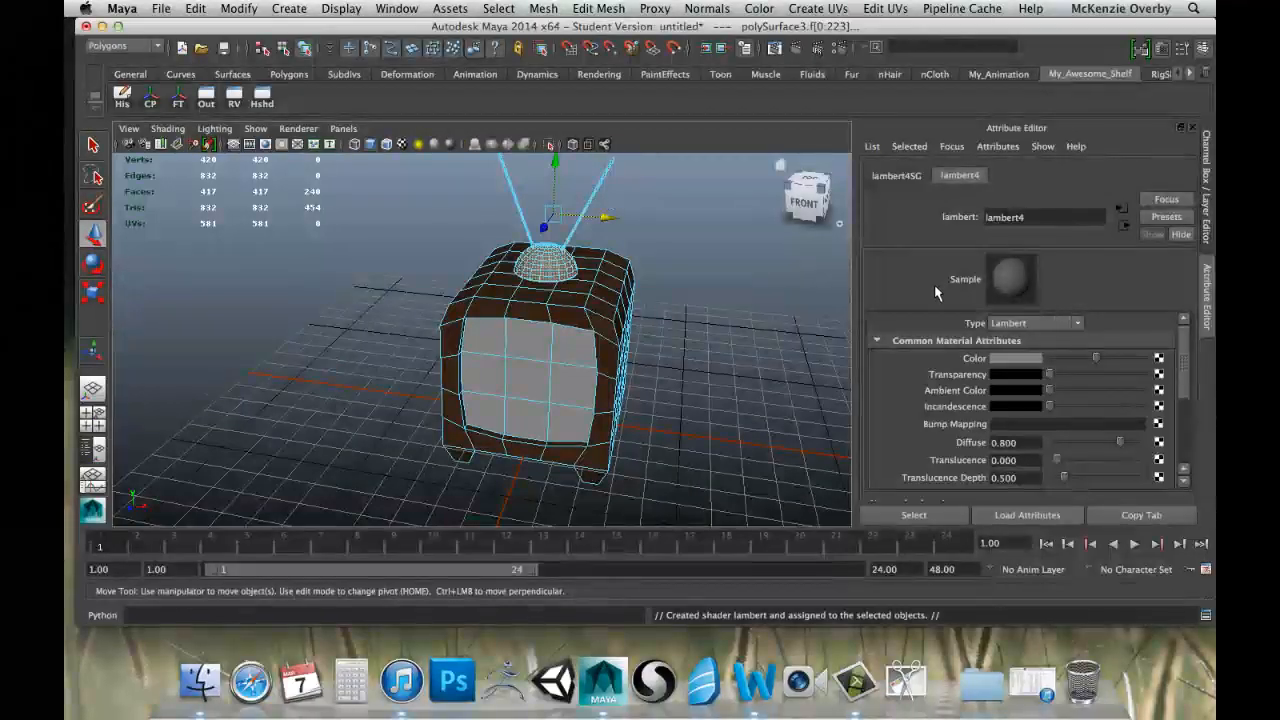
{"action": "left_click", "coordinate": [1015, 358]}
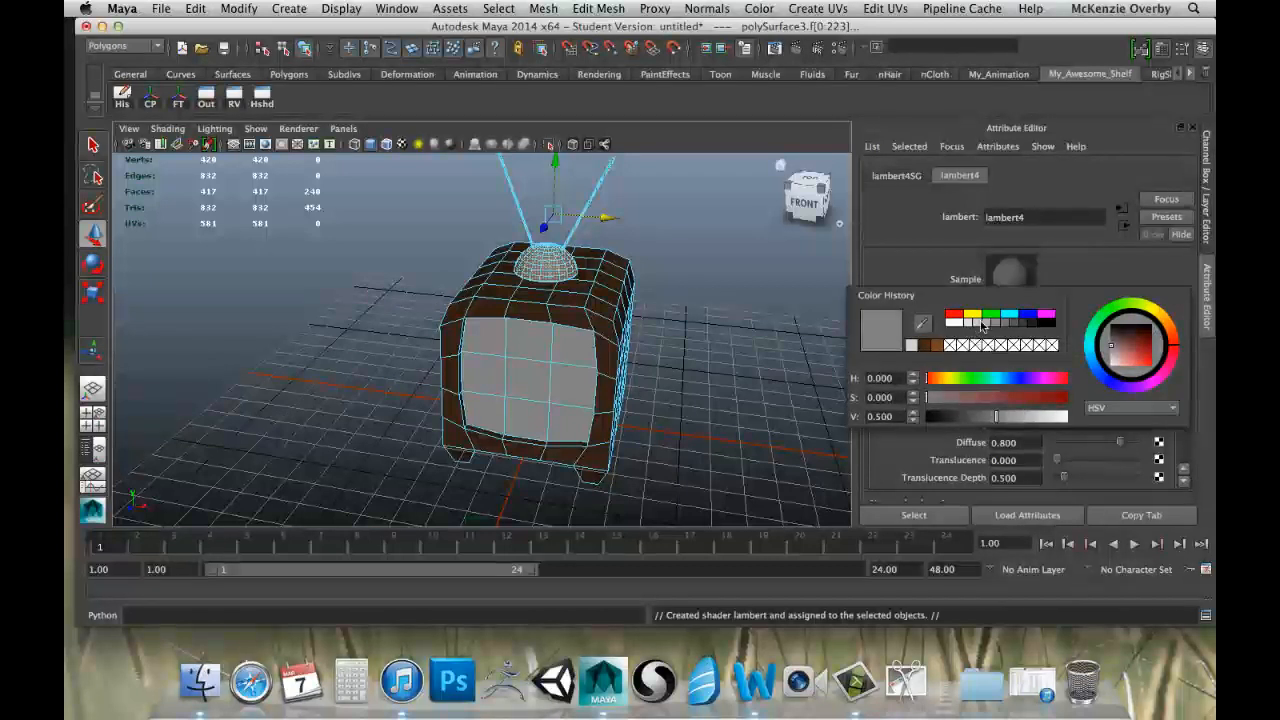
{"action": "left_click", "coordinate": [979, 328]}
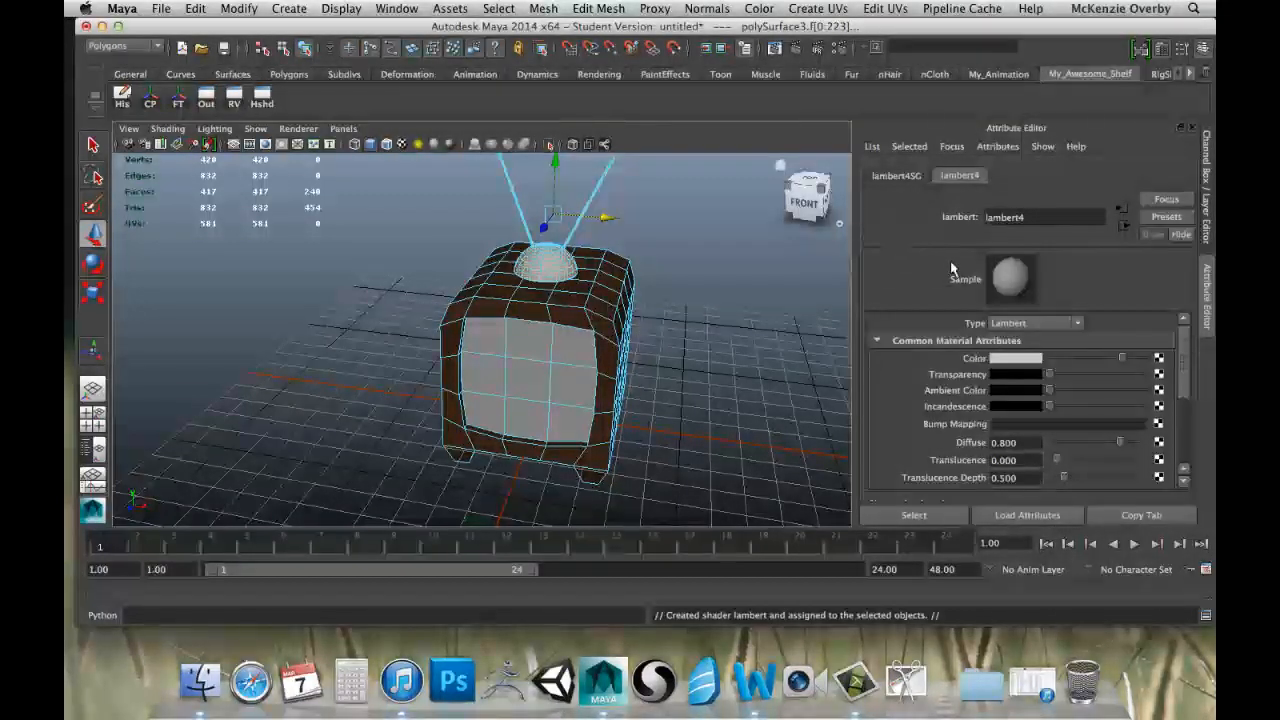
Drop the dome and antenna face selection and return to object mode with nothing selected.
{"action": "left_click", "coordinate": [717, 279]}
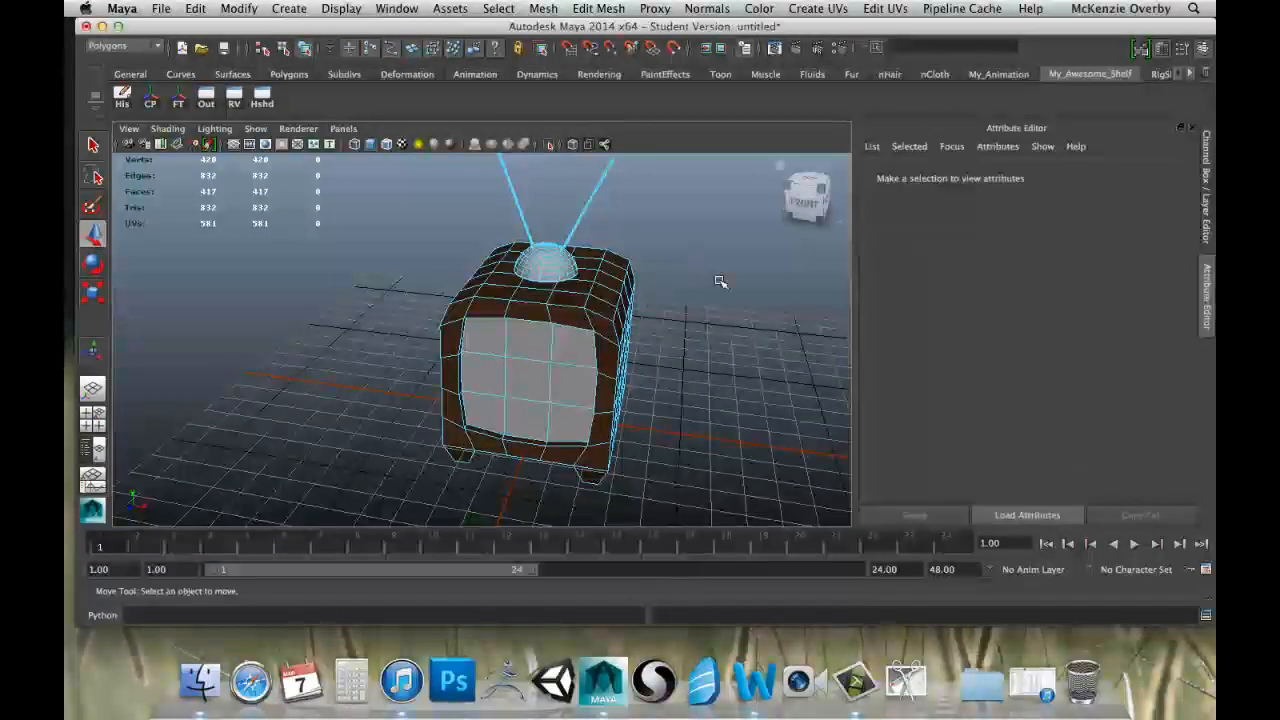
{"action": "right_click_drag", "start_coordinate": [620, 308], "coordinate": [668, 286]}
{"action": "left_click", "coordinate": [625, 294]}
{"action": "left_click", "coordinate": [712, 326]}
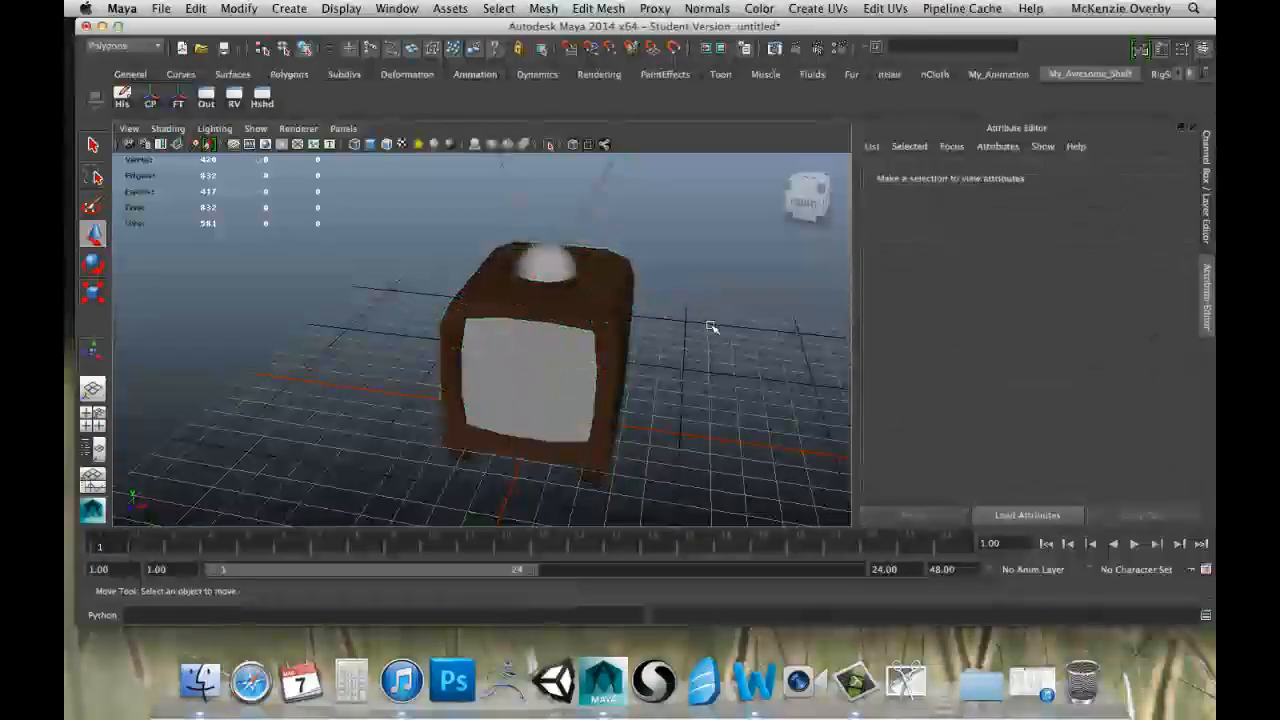
{"action": "left_click_drag", "start_coordinate": [714, 329], "coordinate": [597, 316], "text": "alt"}
{"action": "scroll", "coordinate": [698, 319], "scroll_direction": "down", "scroll_amount": 5}
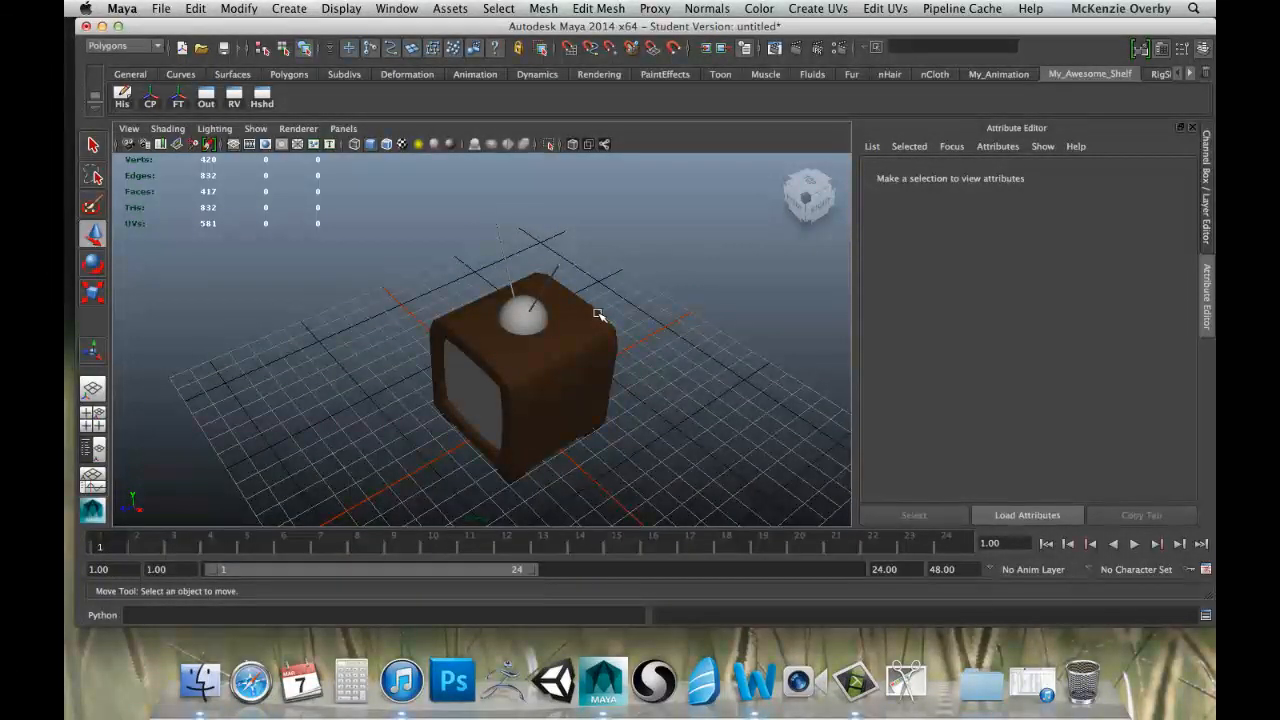
{"action": "left_click_drag", "start_coordinate": [480, 317], "coordinate": [577, 216], "text": "alt"}
{"action": "left_click_drag", "start_coordinate": [477, 205], "coordinate": [566, 348], "text": "alt"}
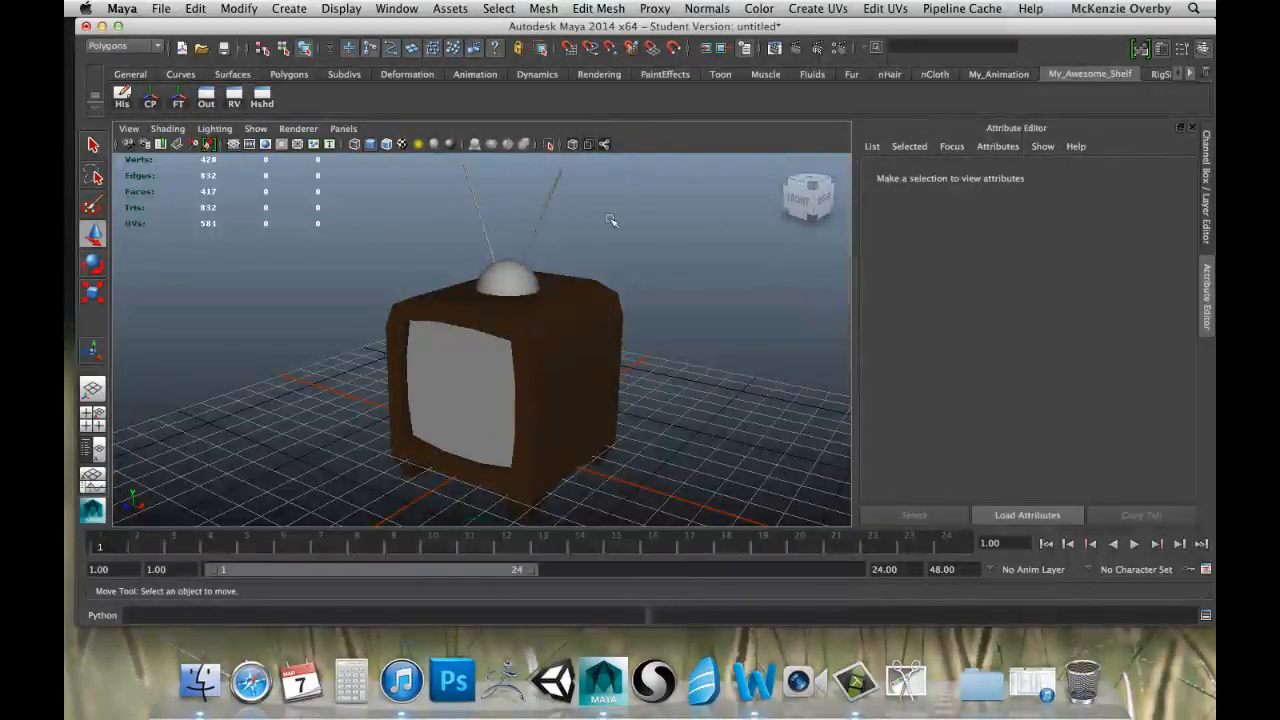
{"action": "scroll", "coordinate": [625, 240], "scroll_direction": "down", "scroll_amount": 2}
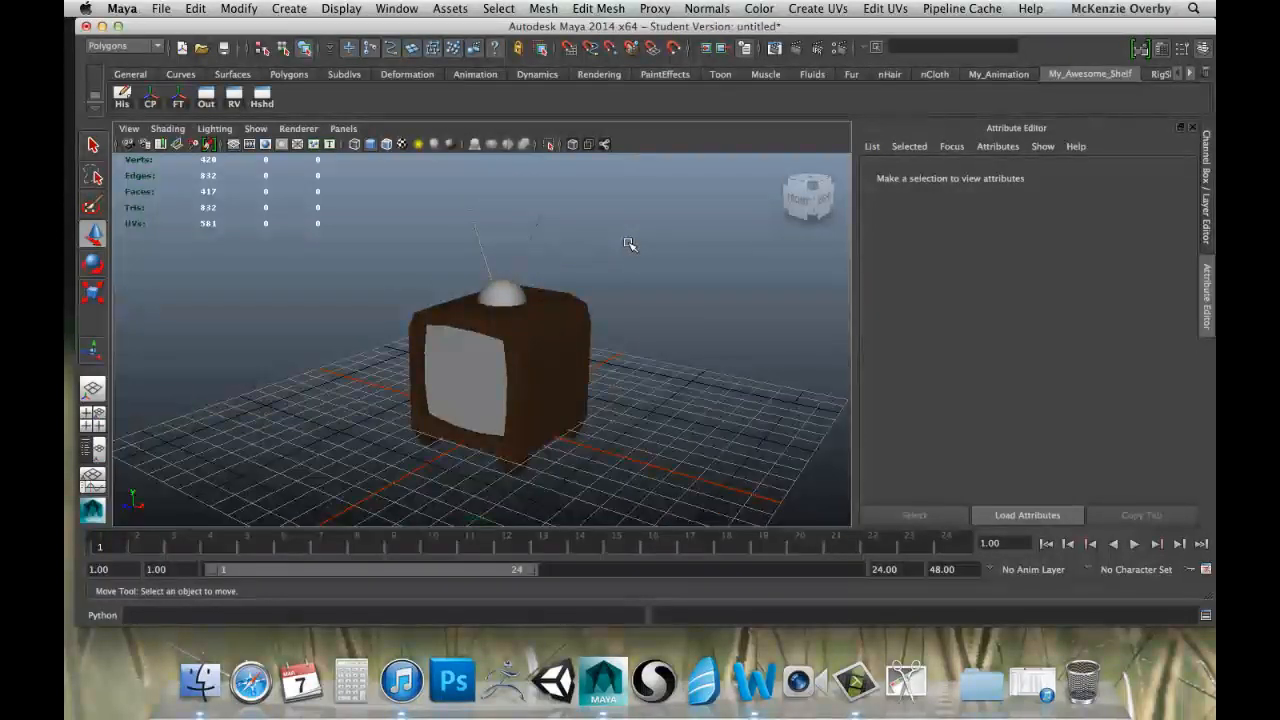
{"action": "scroll", "coordinate": [626, 241], "scroll_direction": "down", "scroll_amount": 2}
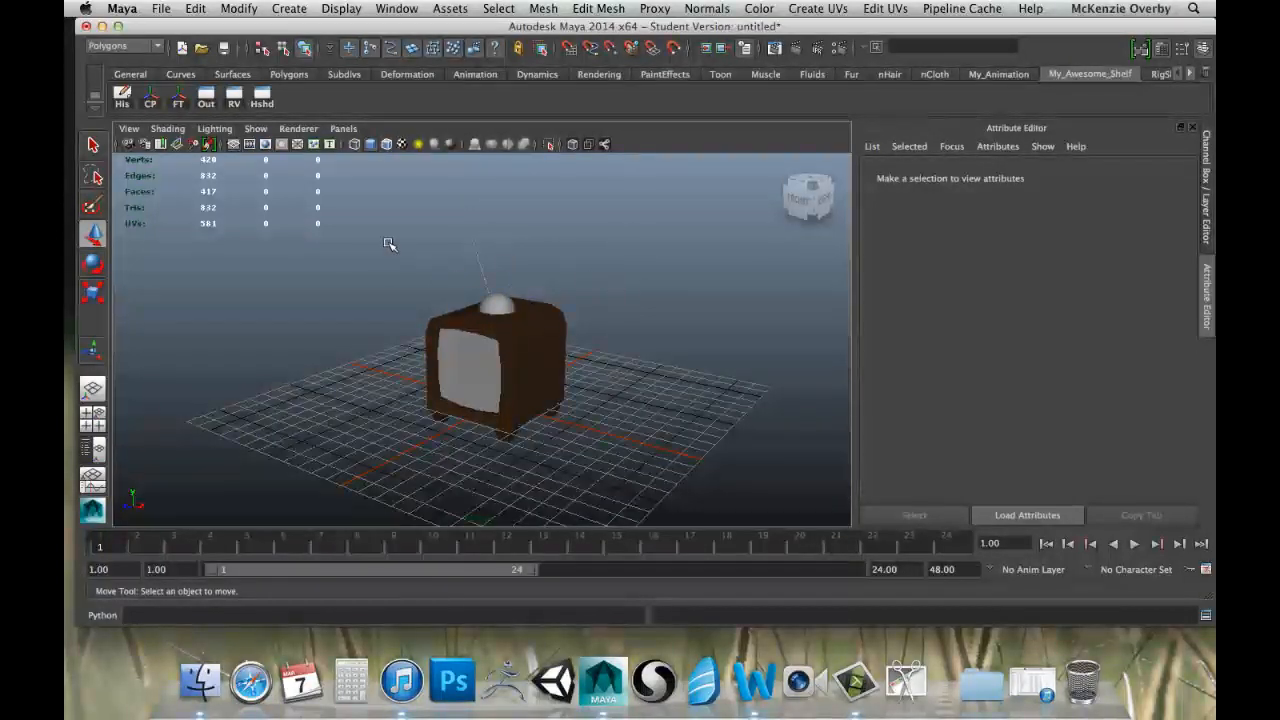